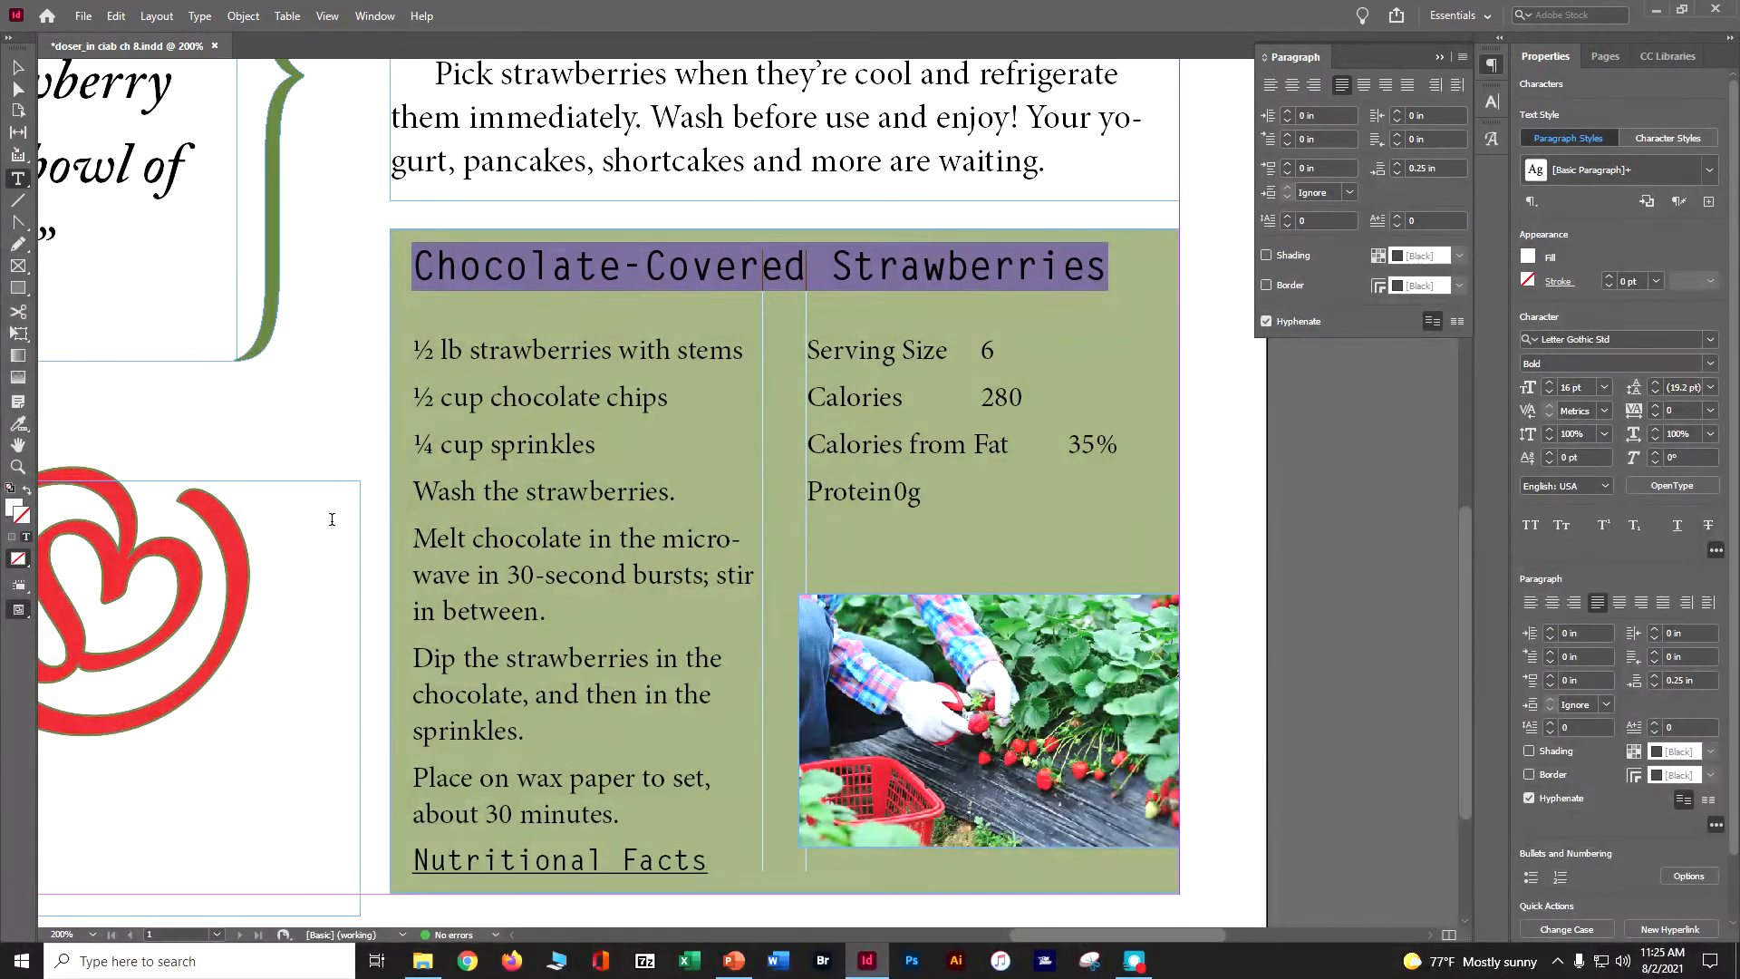
Step: Insert a column break before the "Nutritional Facts" heading in the recipe text and save the document
{"action": "left_click", "coordinate": [424, 859]}
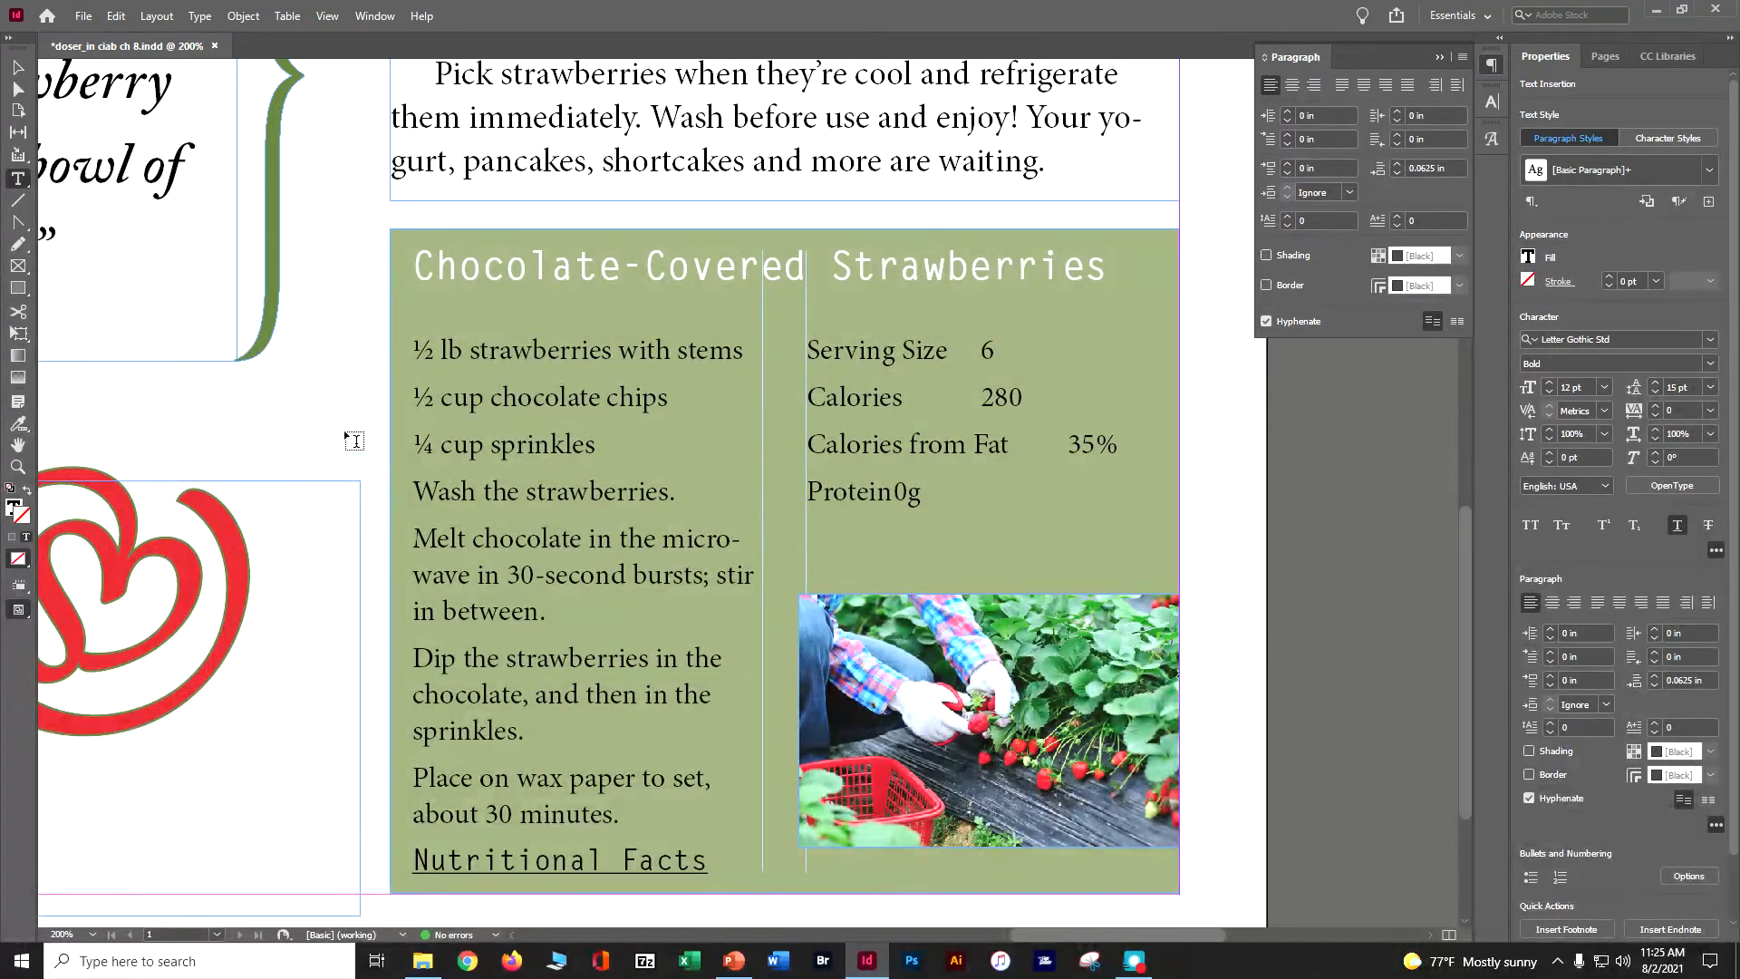
{"action": "left_click", "coordinate": [197, 17]}
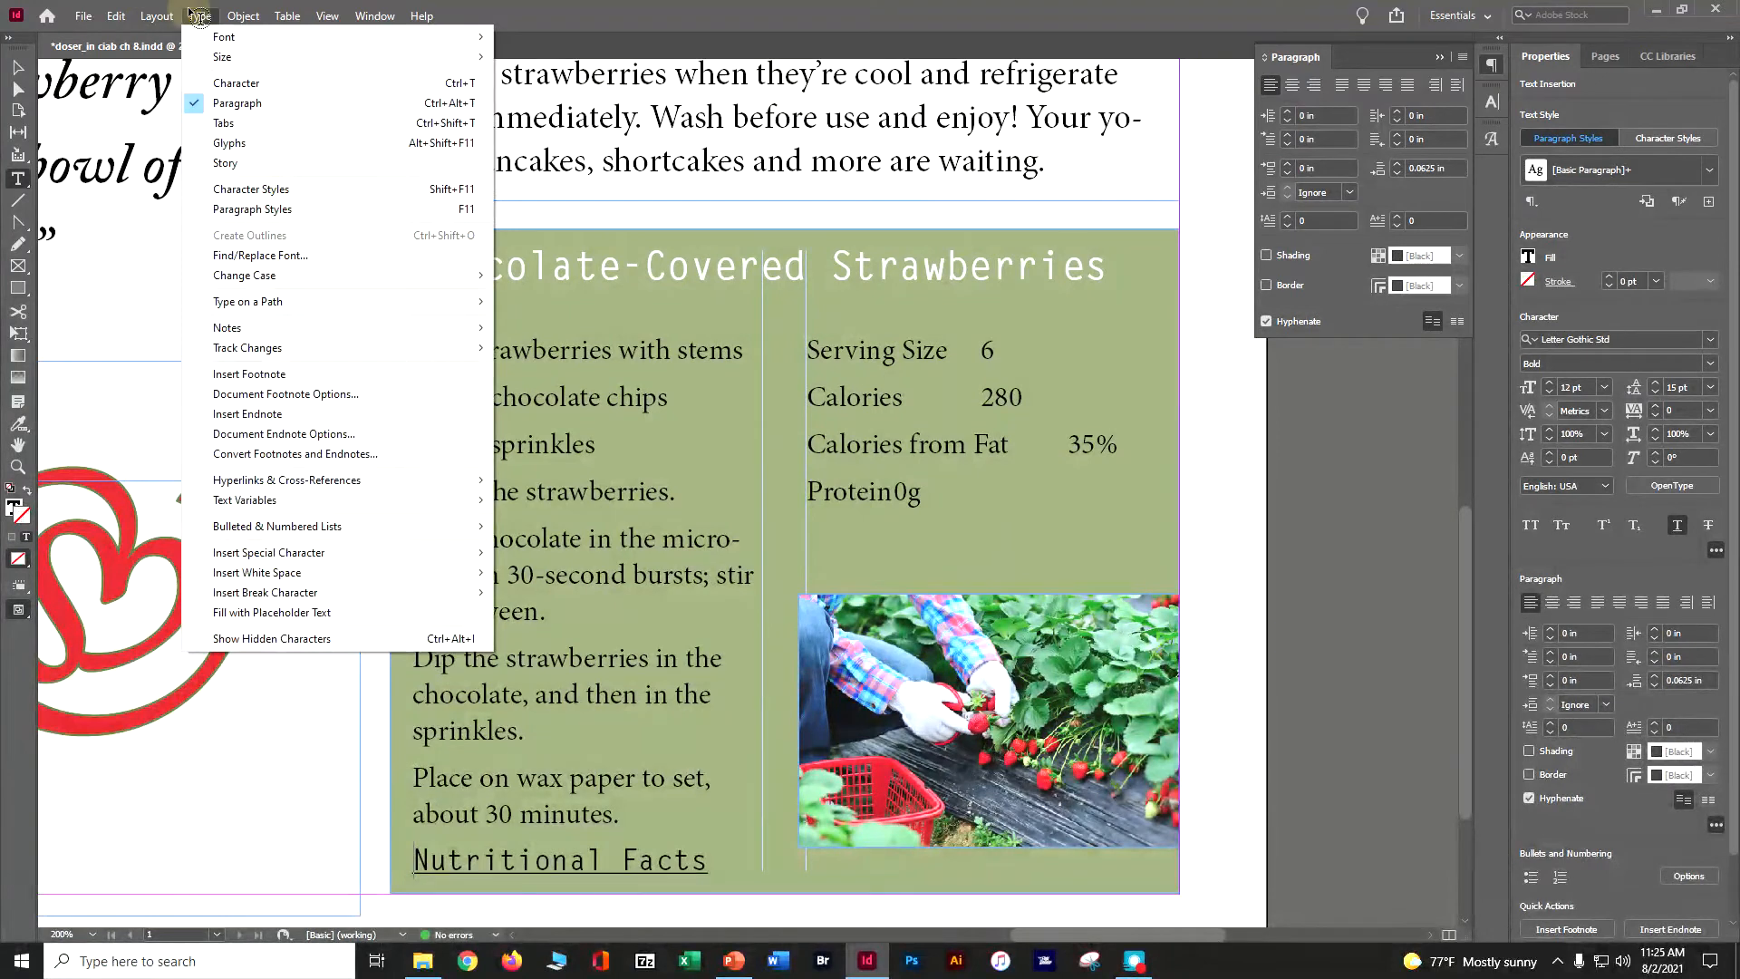
{"action": "mouse_move", "coordinate": [337, 554]}
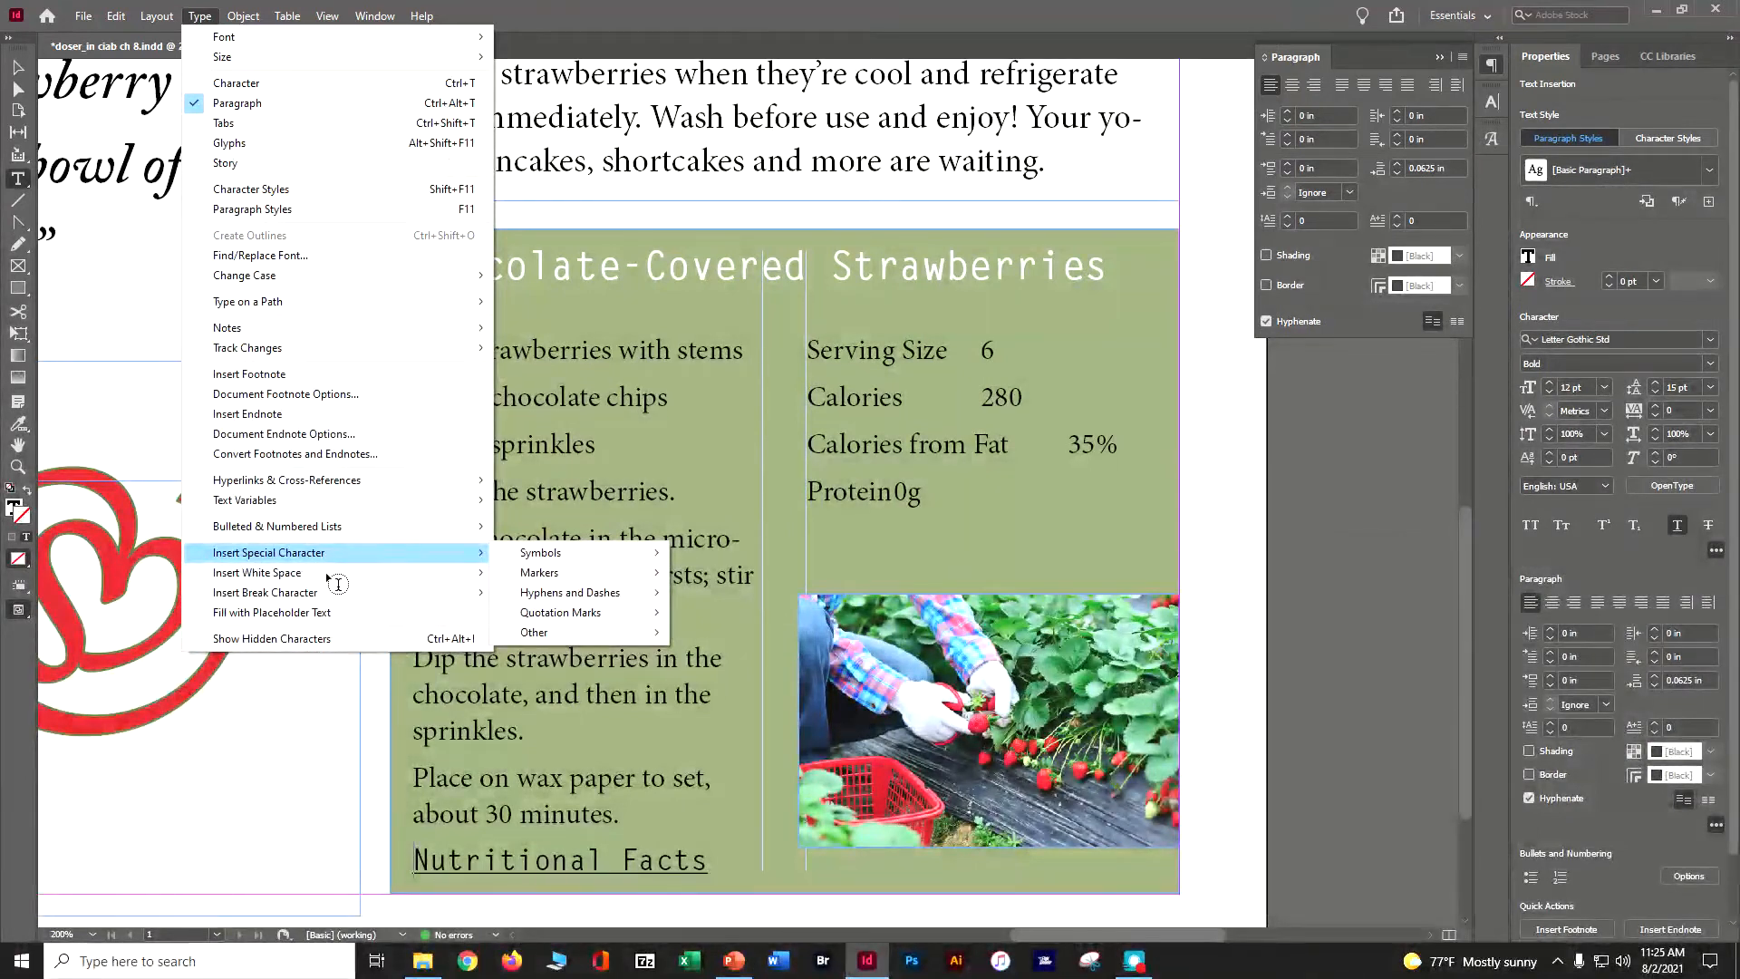
{"action": "mouse_move", "coordinate": [335, 591]}
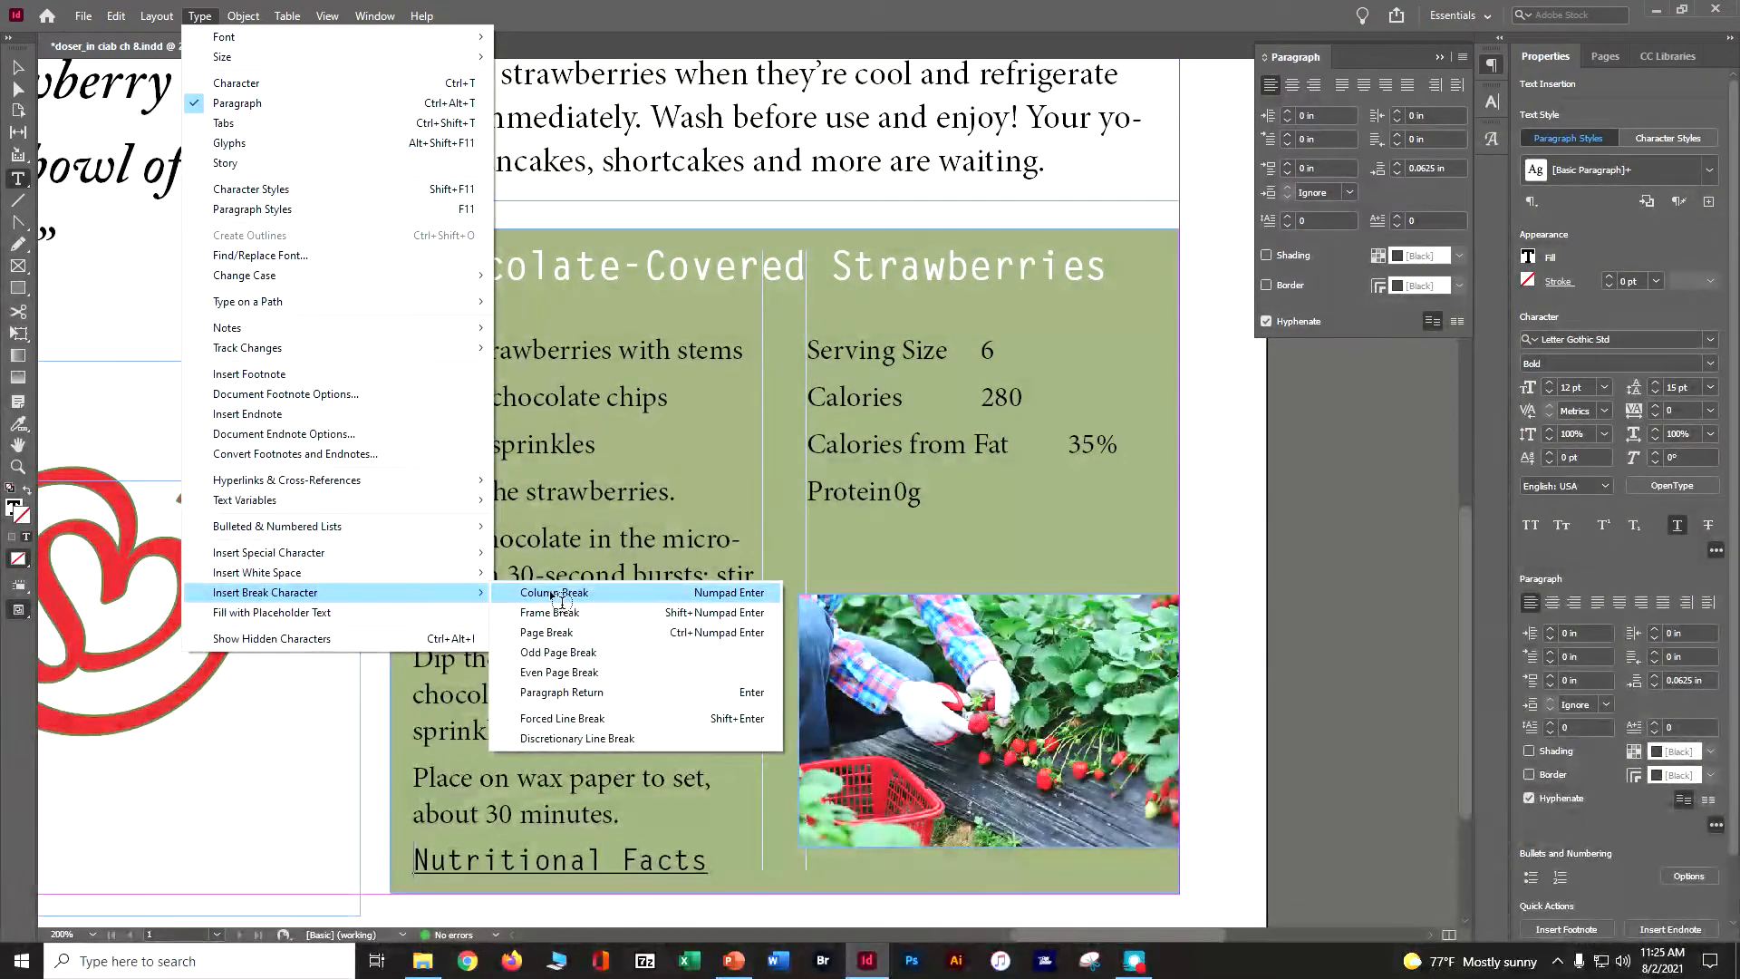
{"action": "left_click", "coordinate": [554, 593]}
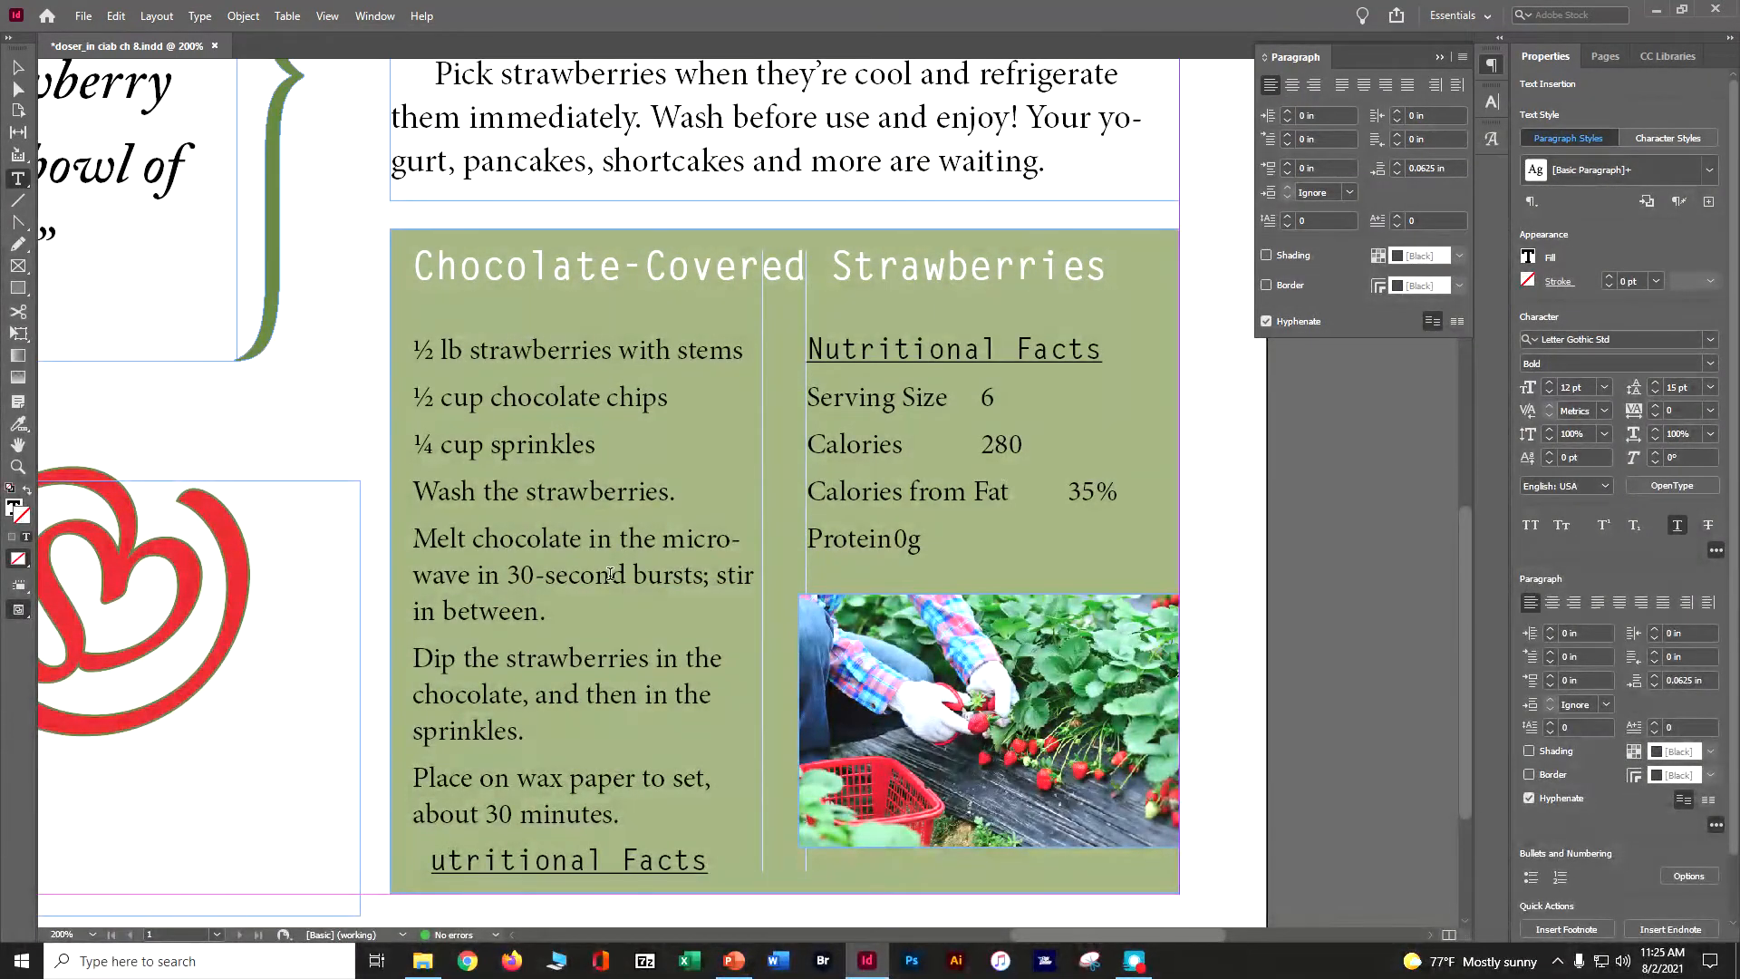
{"action": "key", "text": "ctrl+s"}
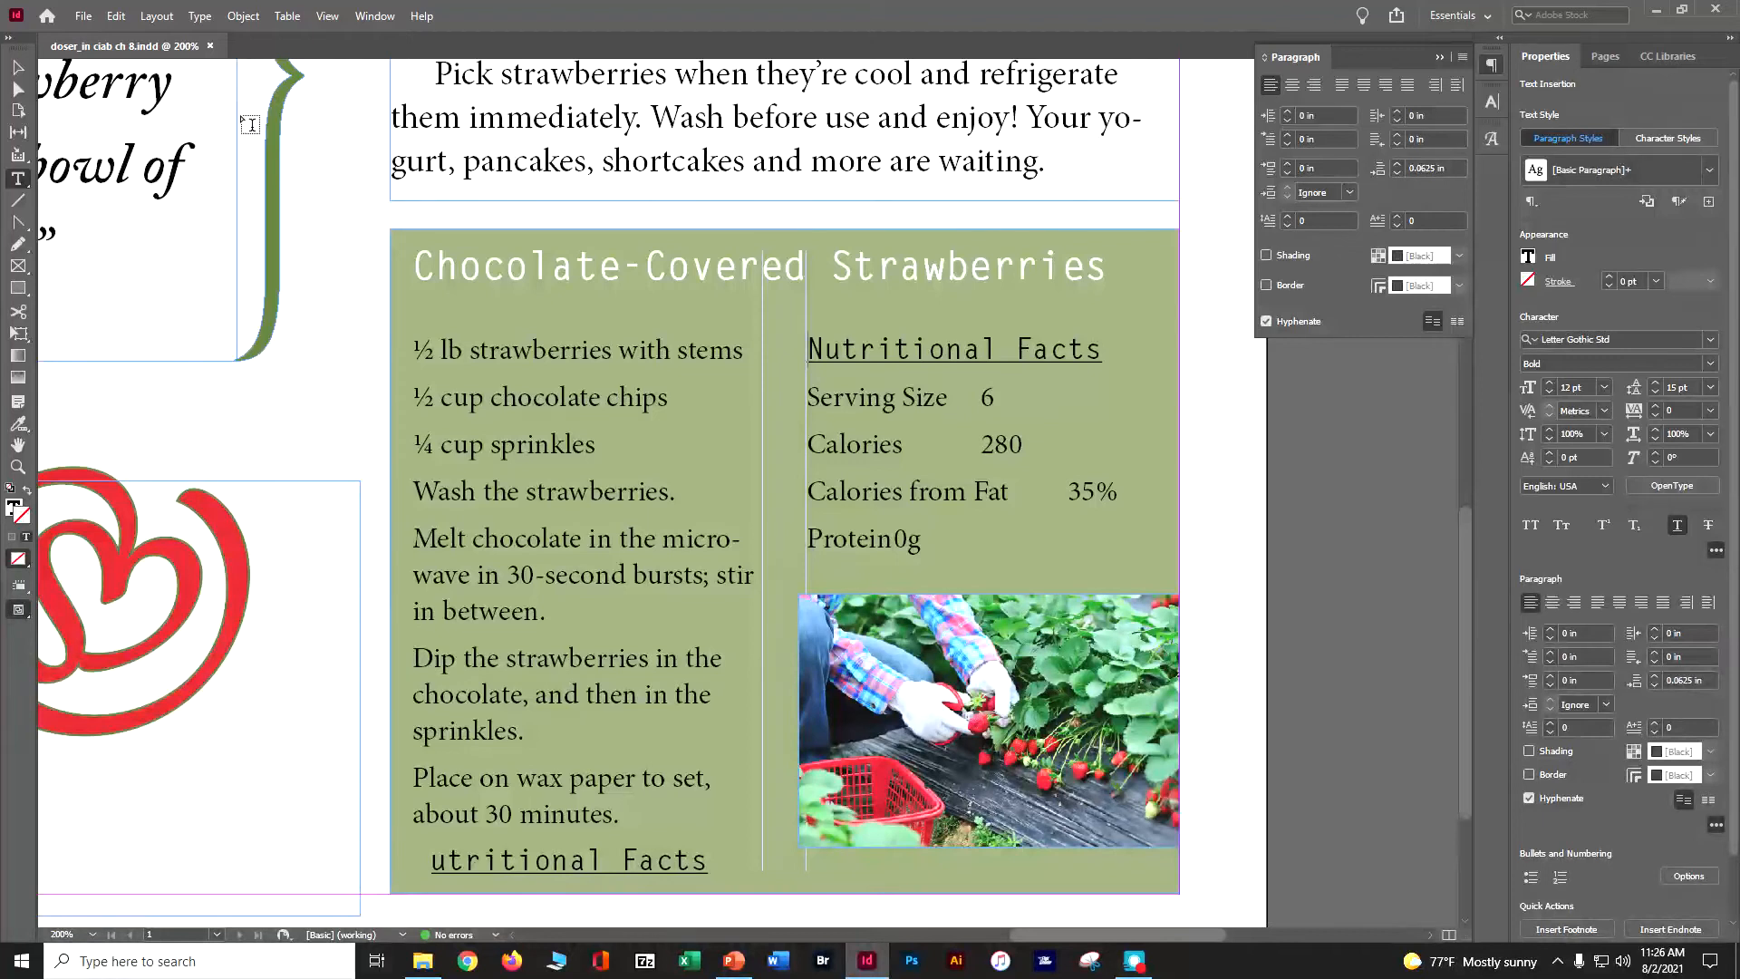
Step: Center-align the "A BITE OF DELIGHT" line above the Strawberries title
{"action": "left_click", "coordinate": [327, 16]}
{"action": "left_click", "coordinate": [387, 149]}
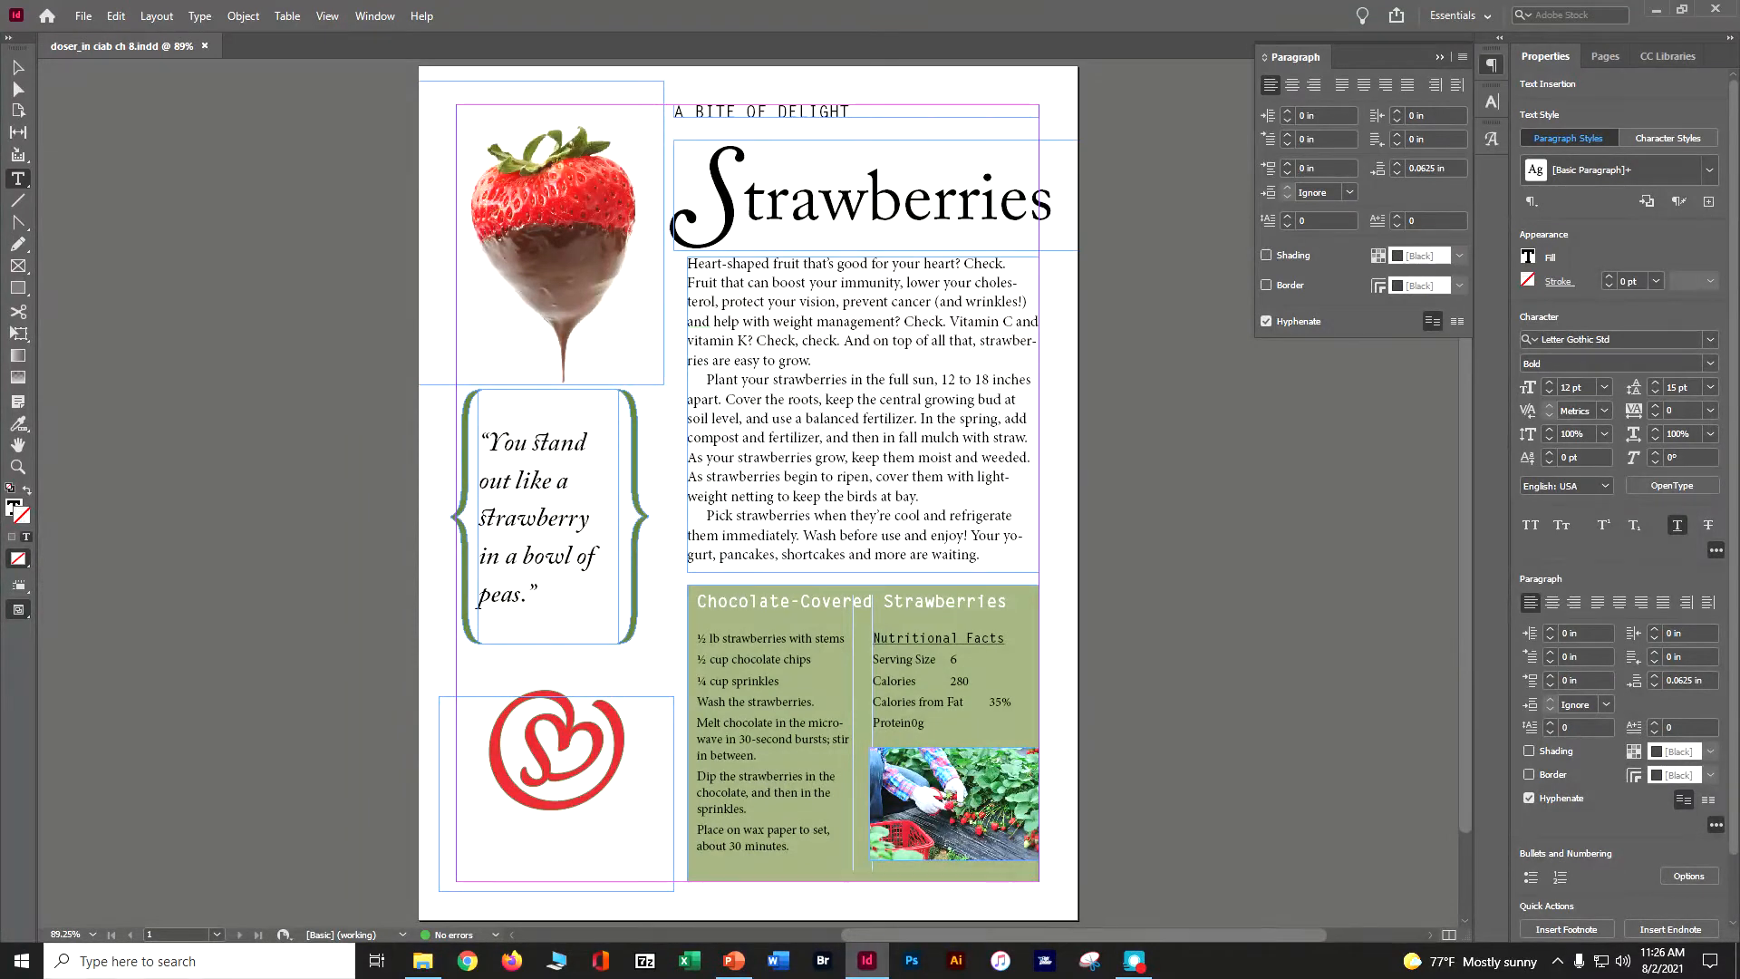
{"action": "left_click", "coordinate": [671, 112]}
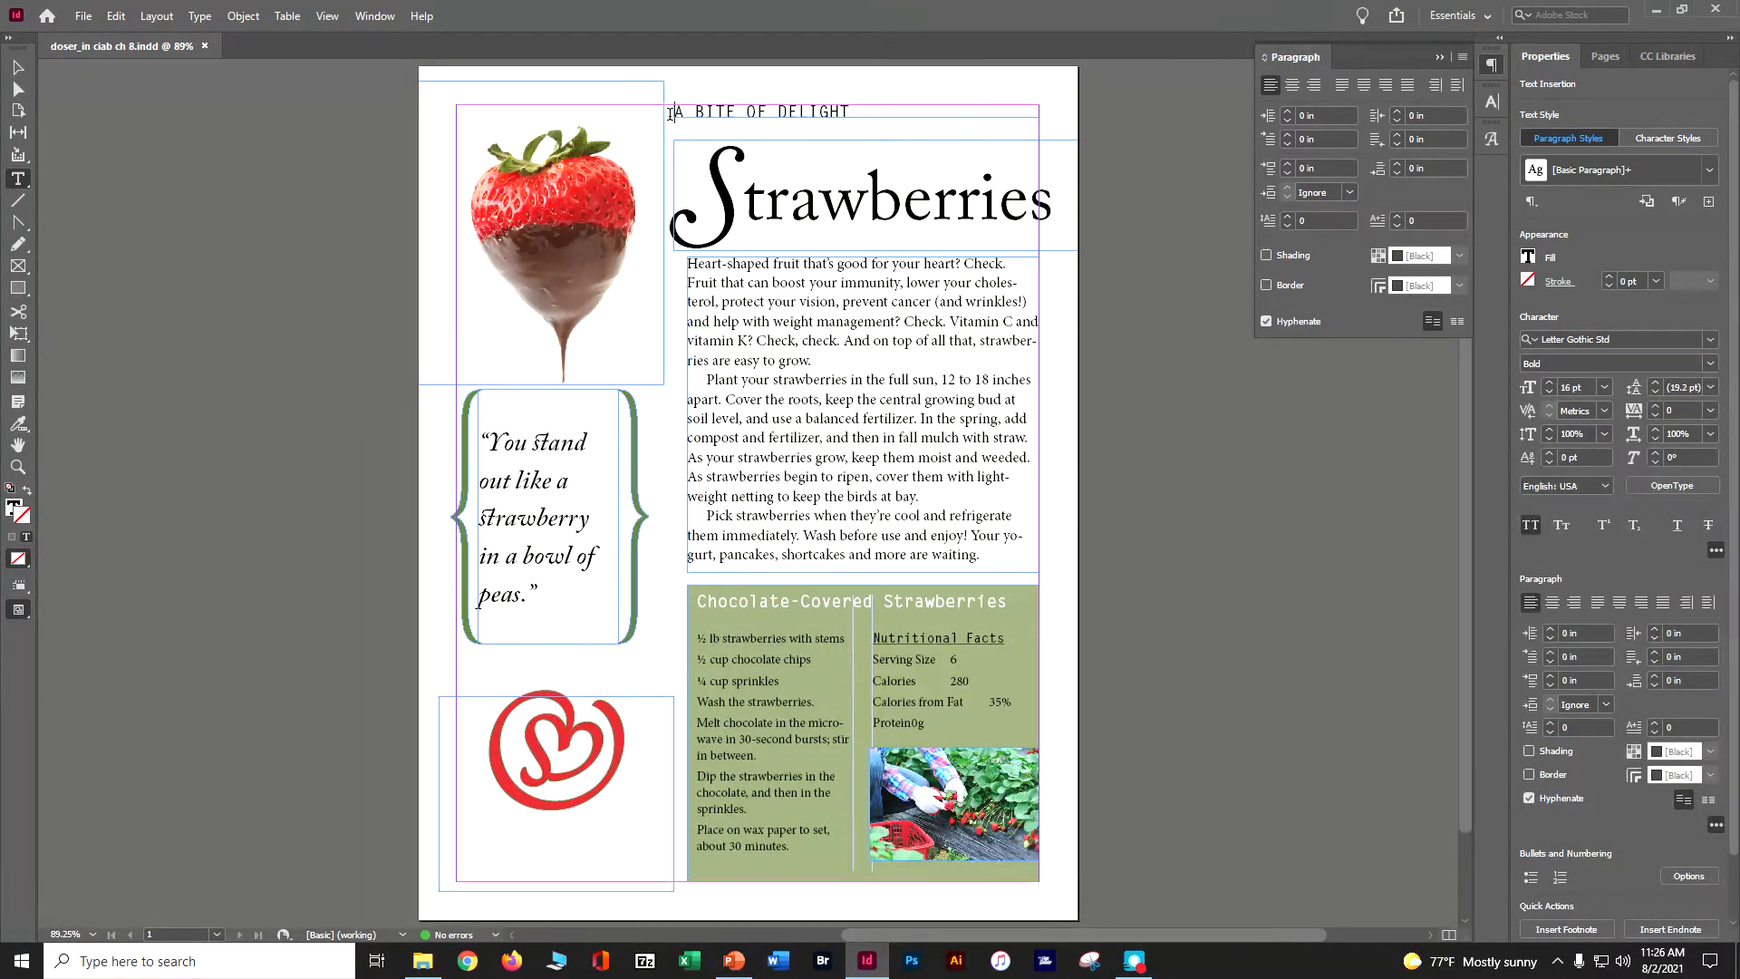
{"action": "key", "text": "ctrl+equal"}
{"action": "key", "text": "ctrl+equal"}
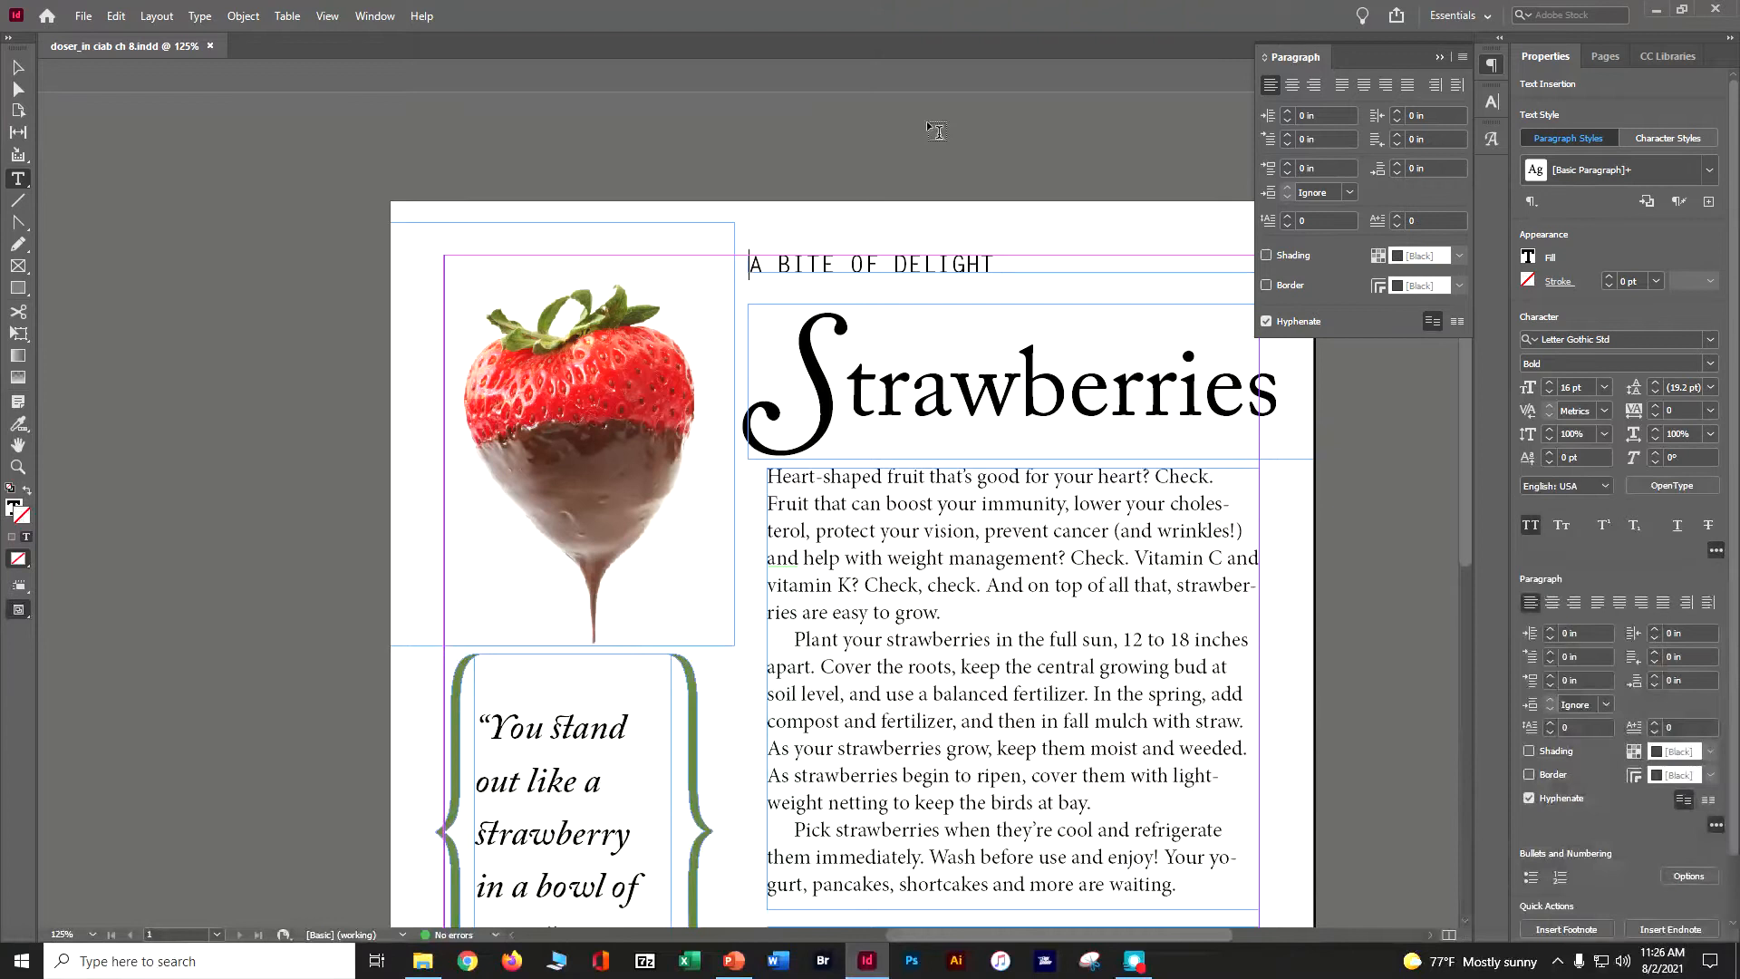
{"action": "left_click", "coordinate": [1292, 90]}
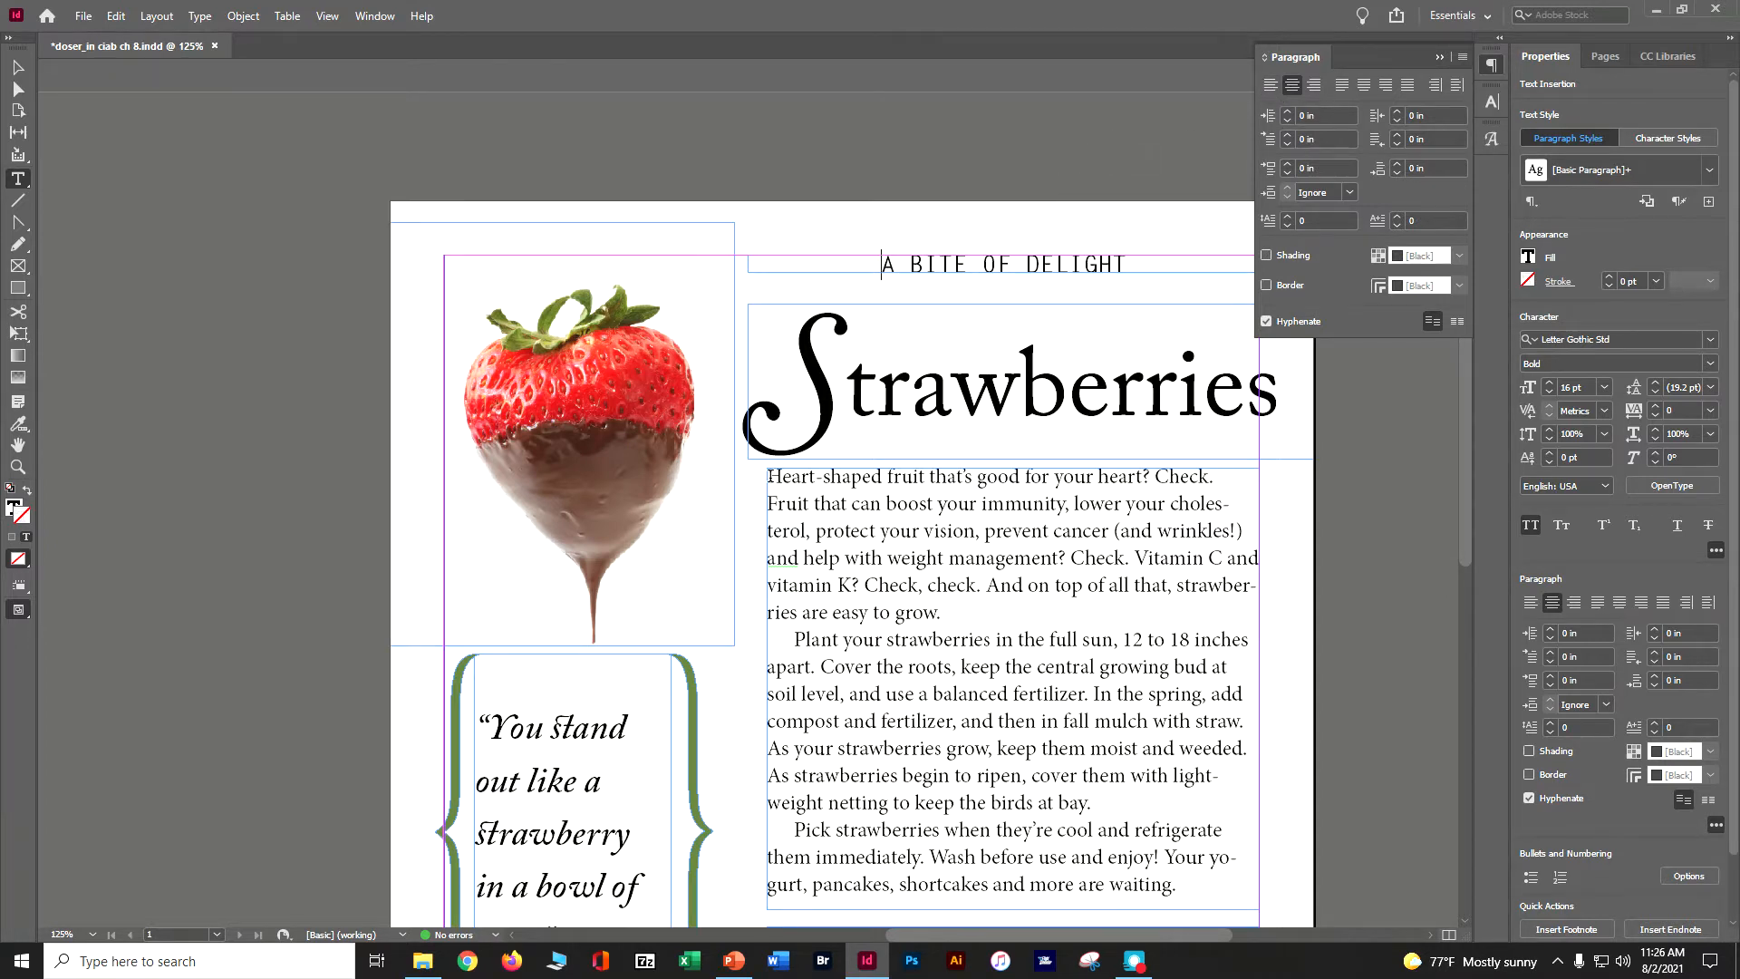
Step: Justify all the body paragraphs below the Strawberries title with their last lines aligned left
{"action": "left_click", "coordinate": [769, 476]}
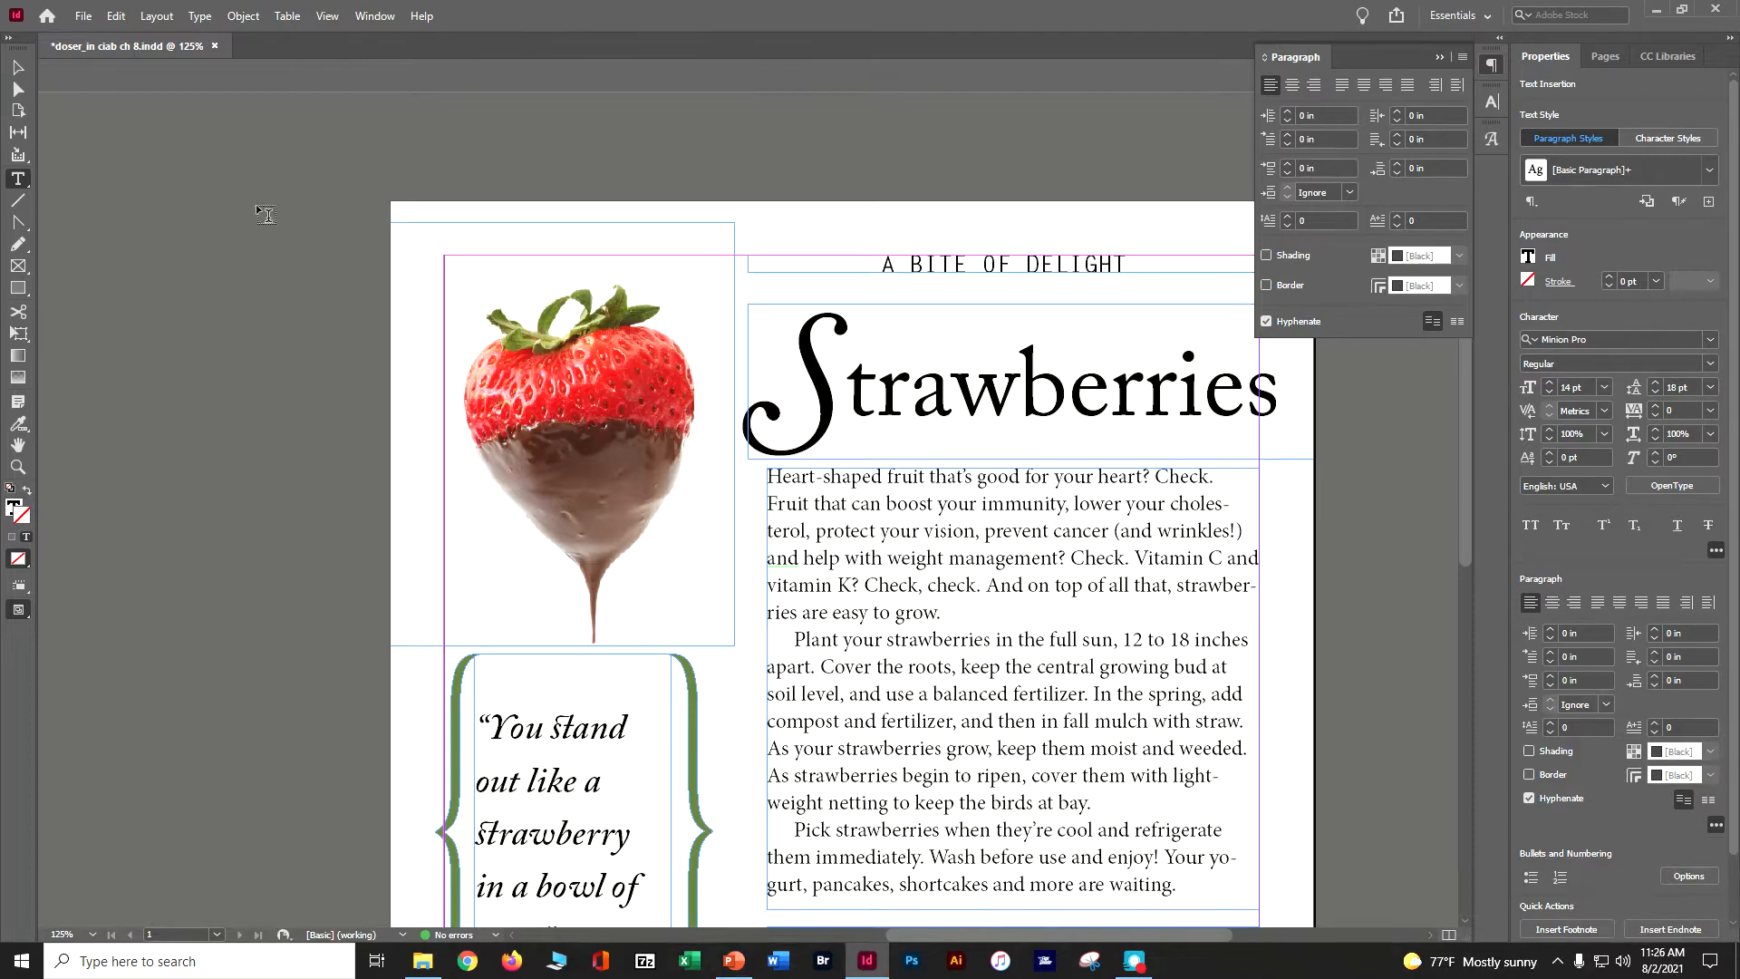
{"action": "left_click", "coordinate": [116, 15]}
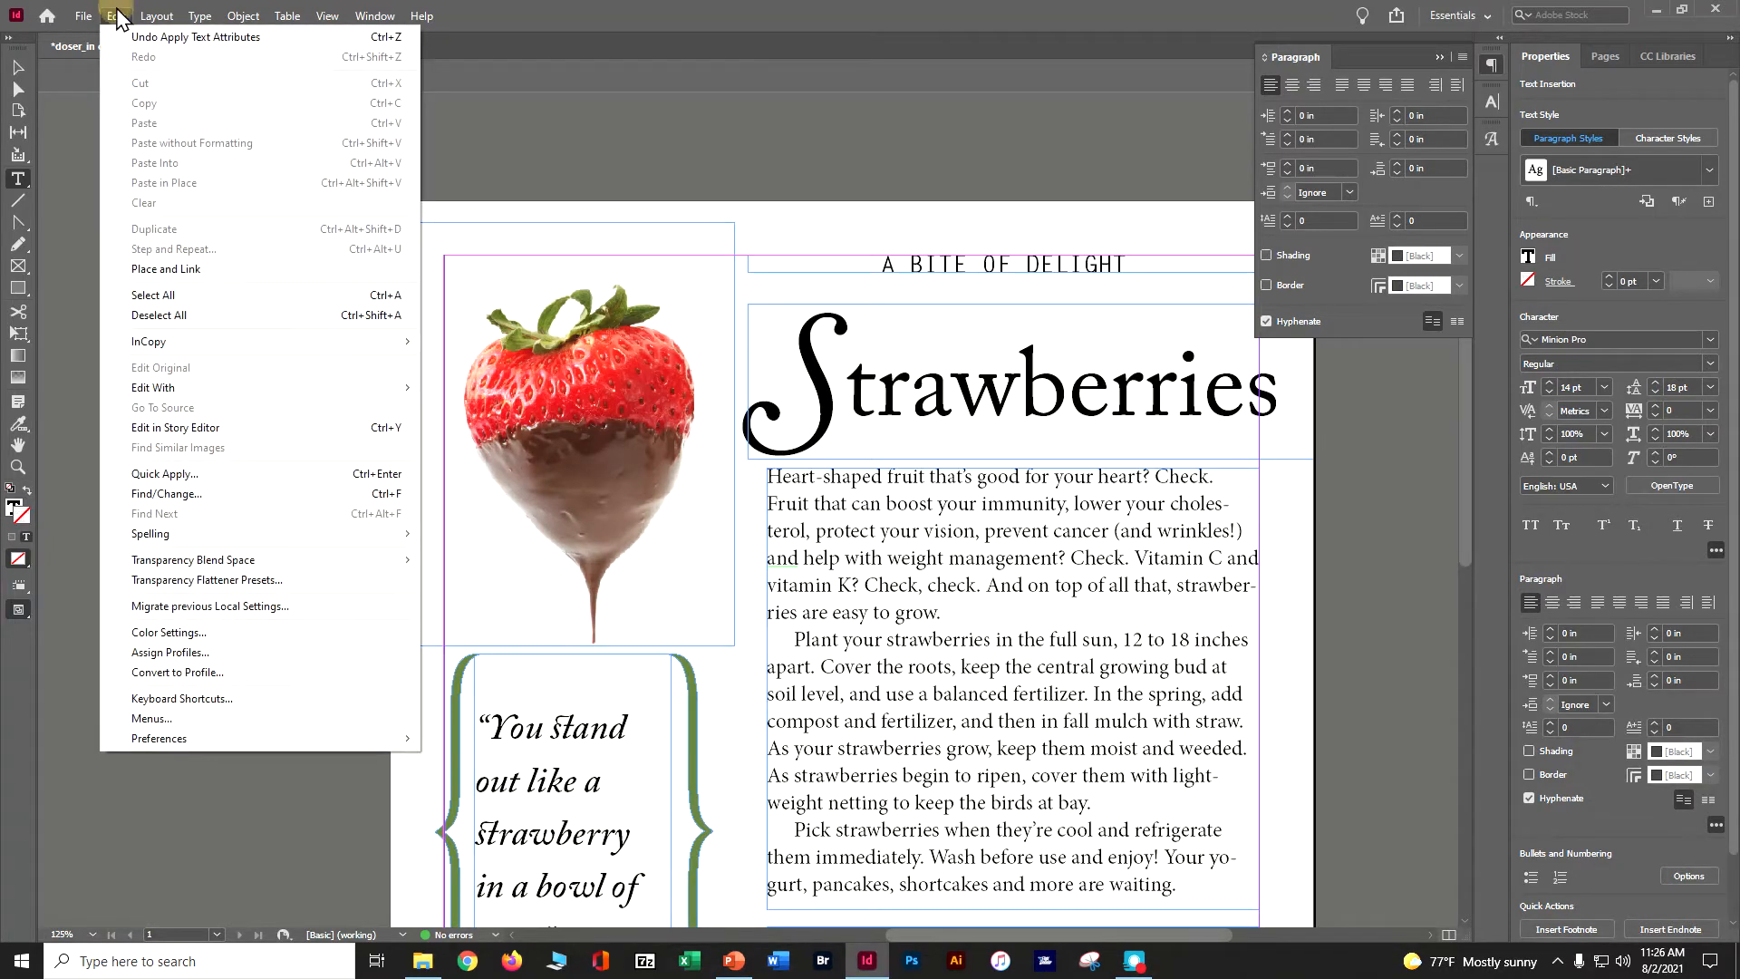
{"action": "left_click", "coordinate": [145, 299]}
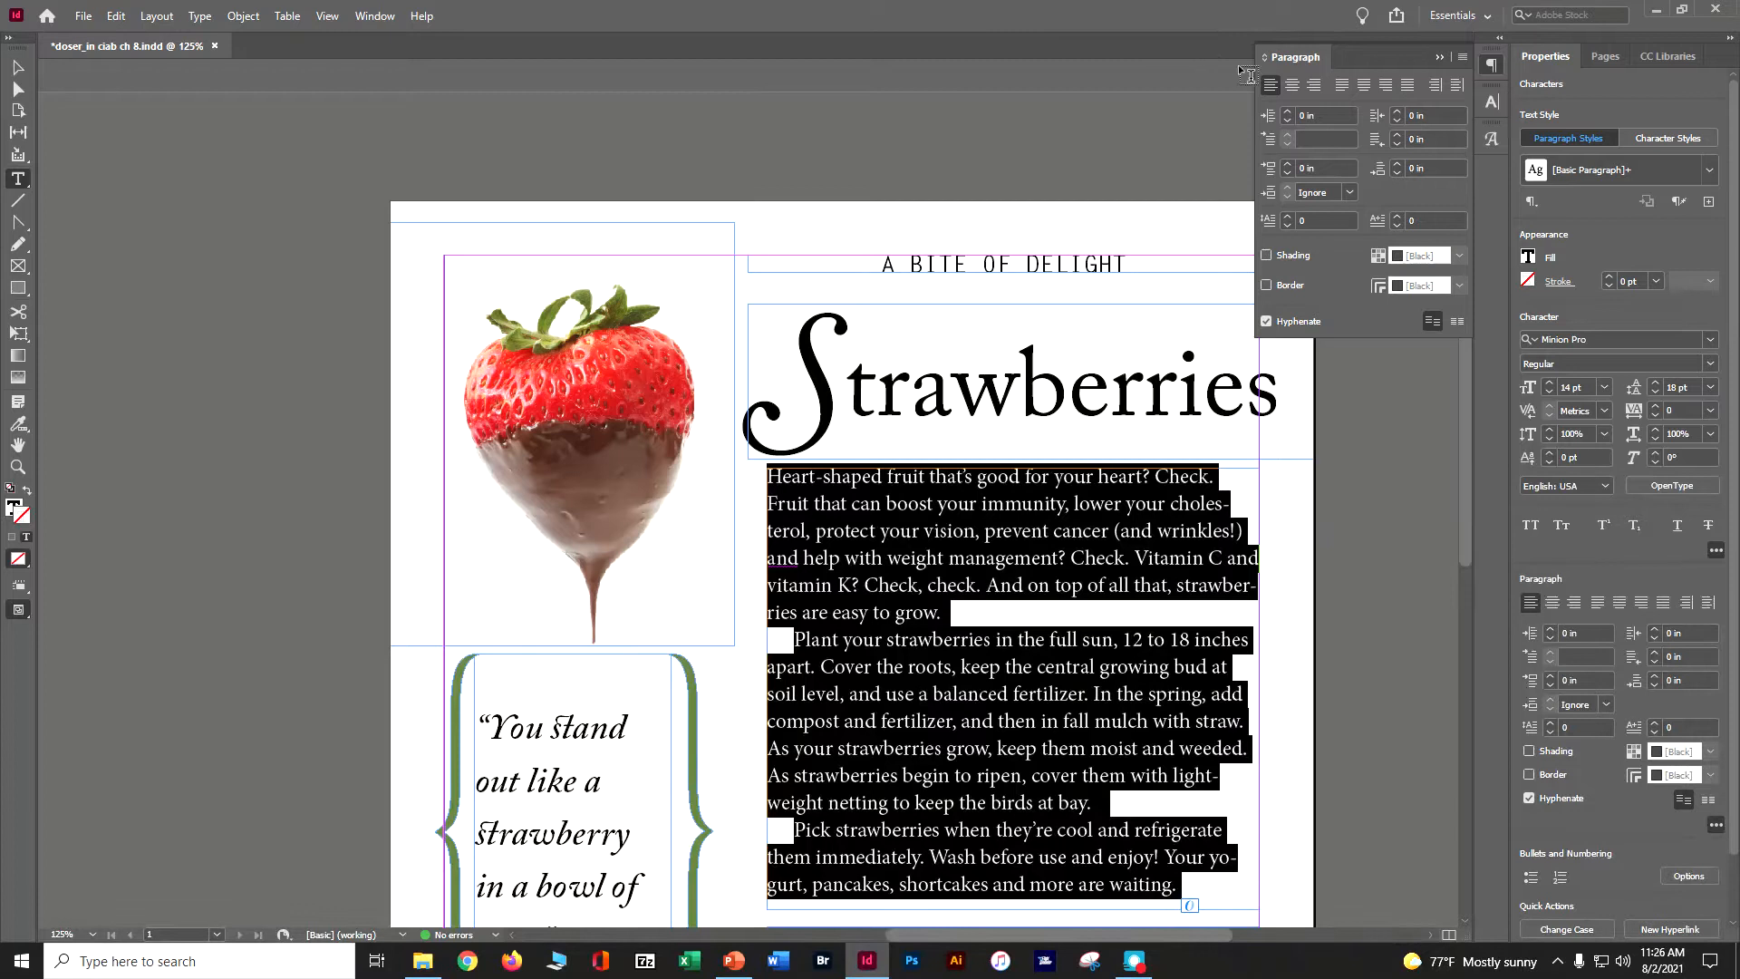
{"action": "left_click", "coordinate": [1341, 87]}
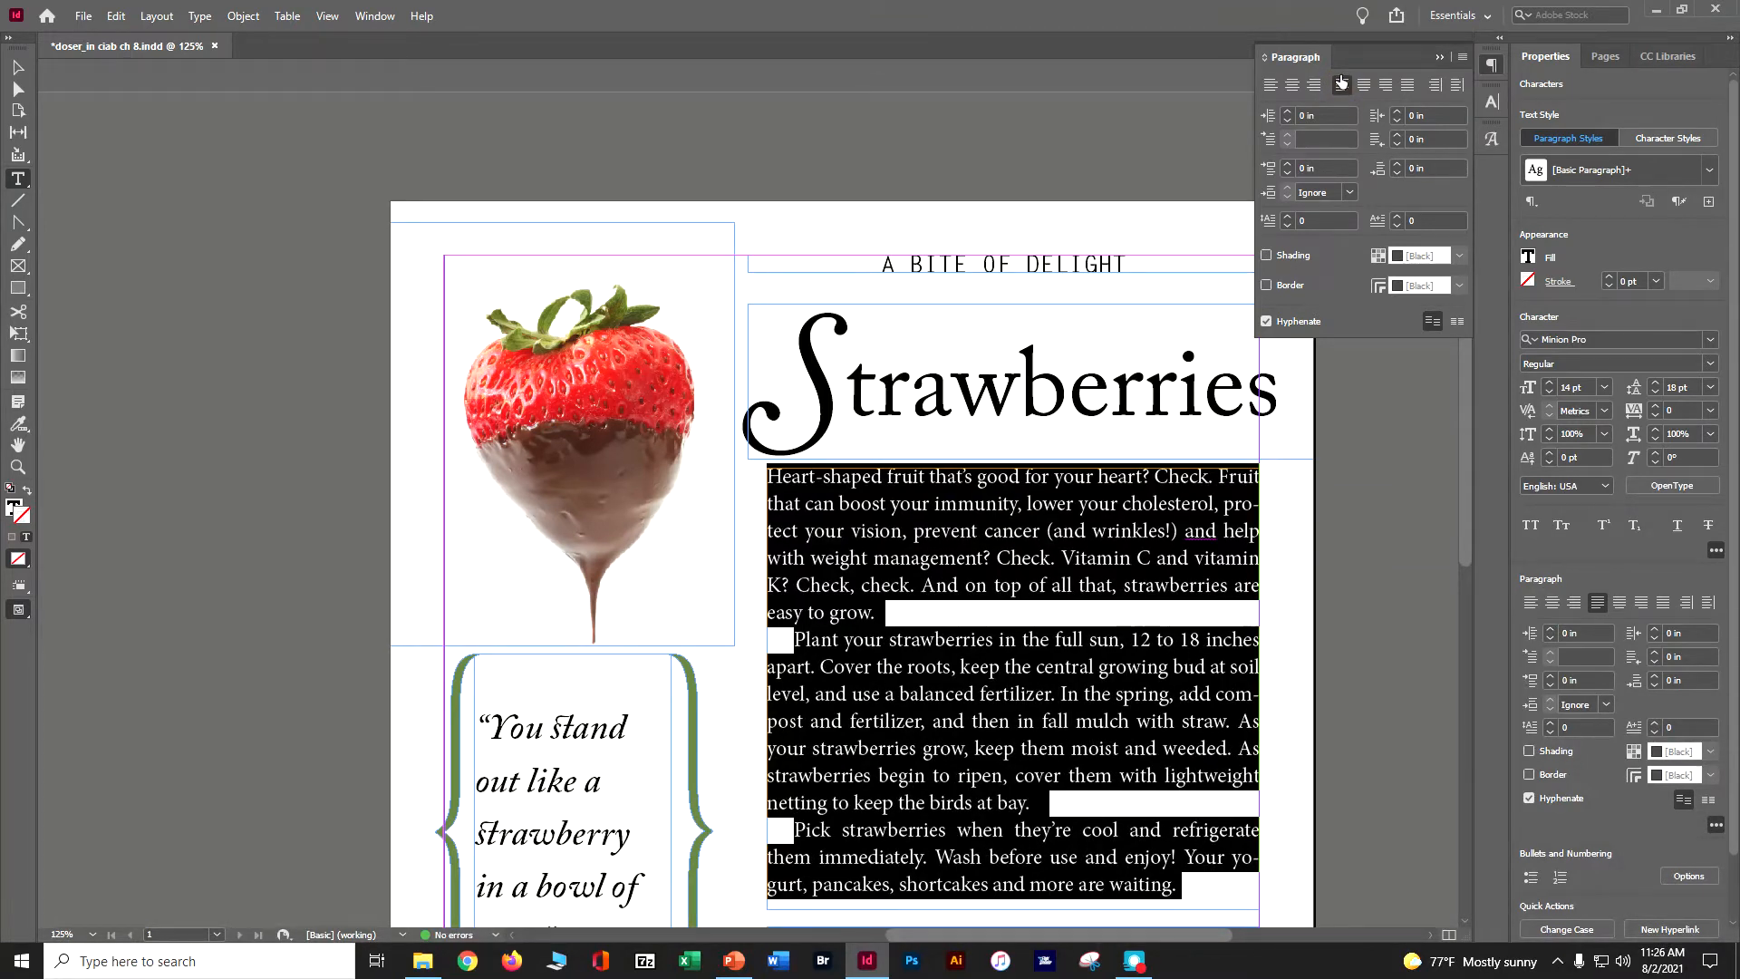
Step: Center-align the "Chocolate-Covered Strawberries" heading in the green recipe box, deselect everything and save the document
{"action": "scroll", "coordinate": [971, 261], "scroll_direction": "down", "scroll_amount": 5}
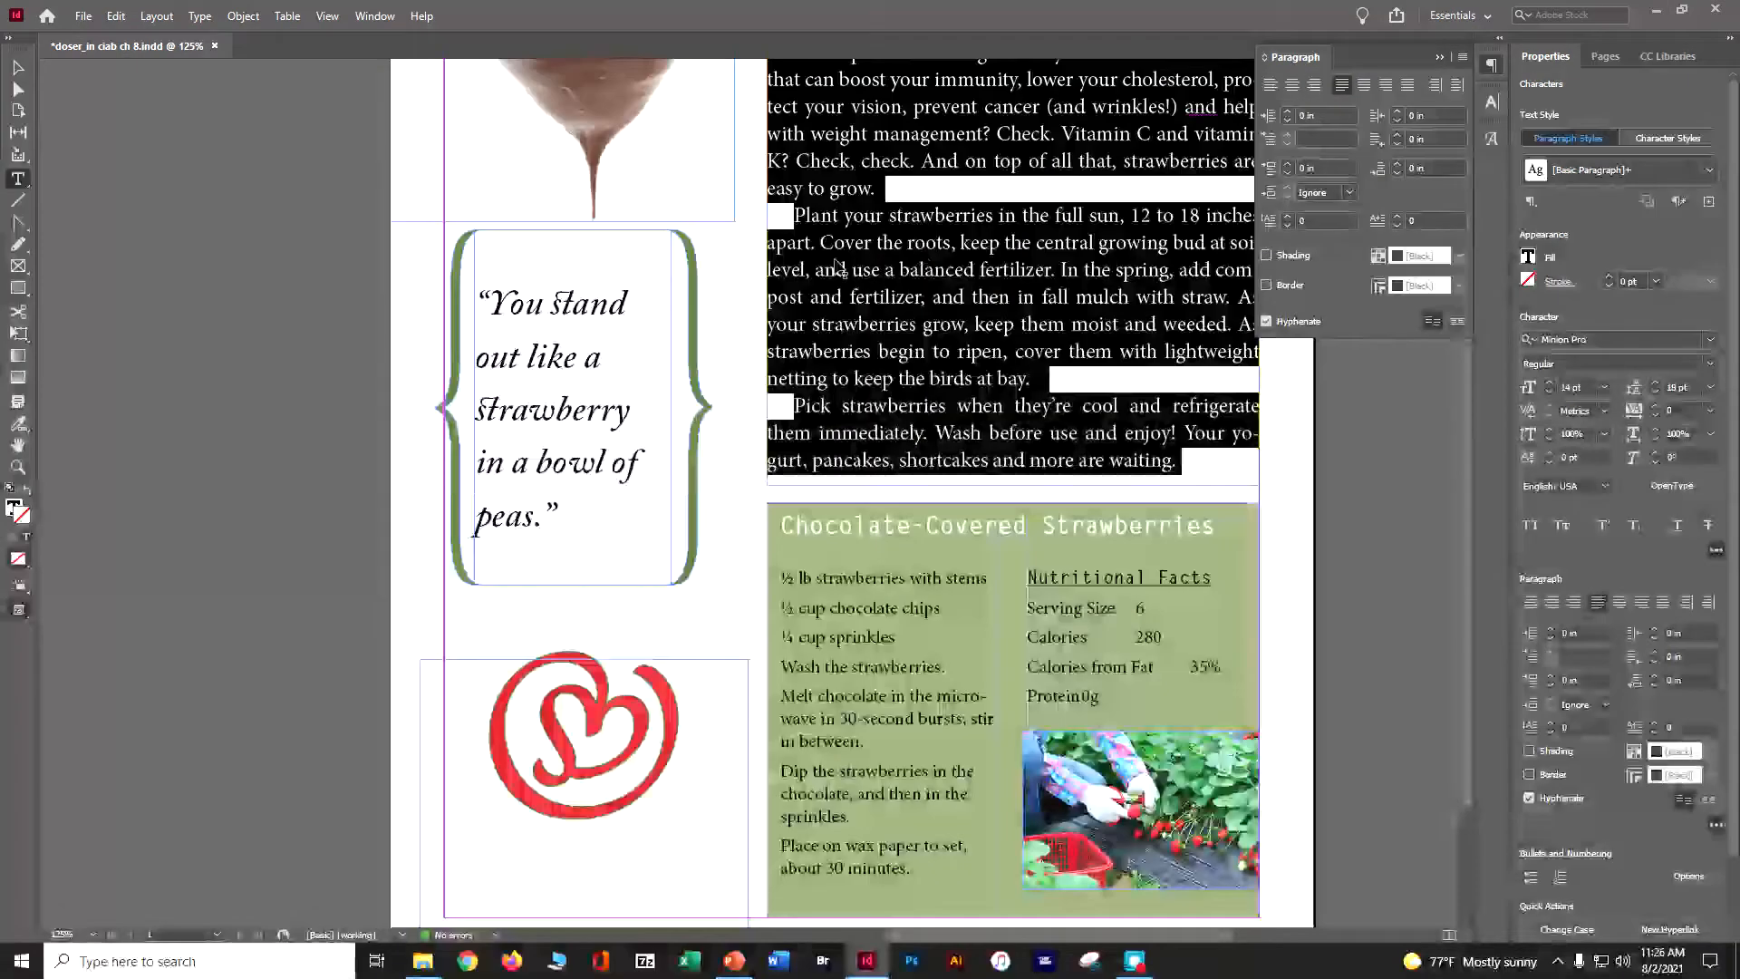
{"action": "left_click", "coordinate": [862, 523]}
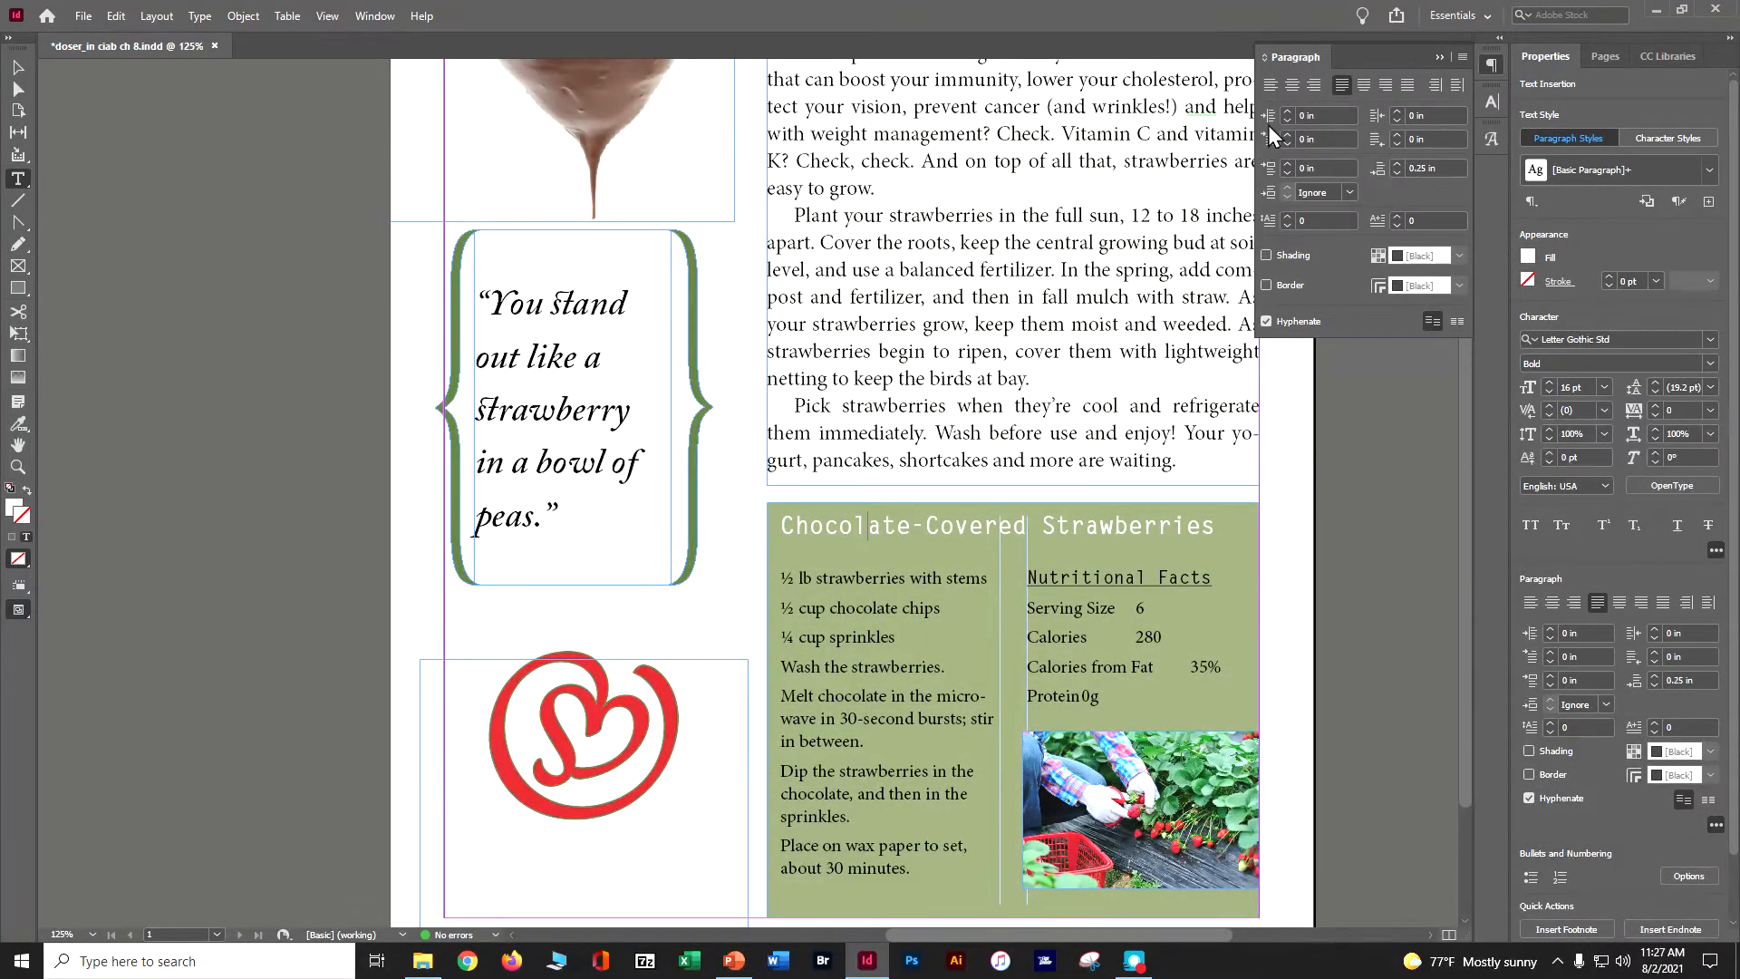
{"action": "left_click", "coordinate": [1292, 88]}
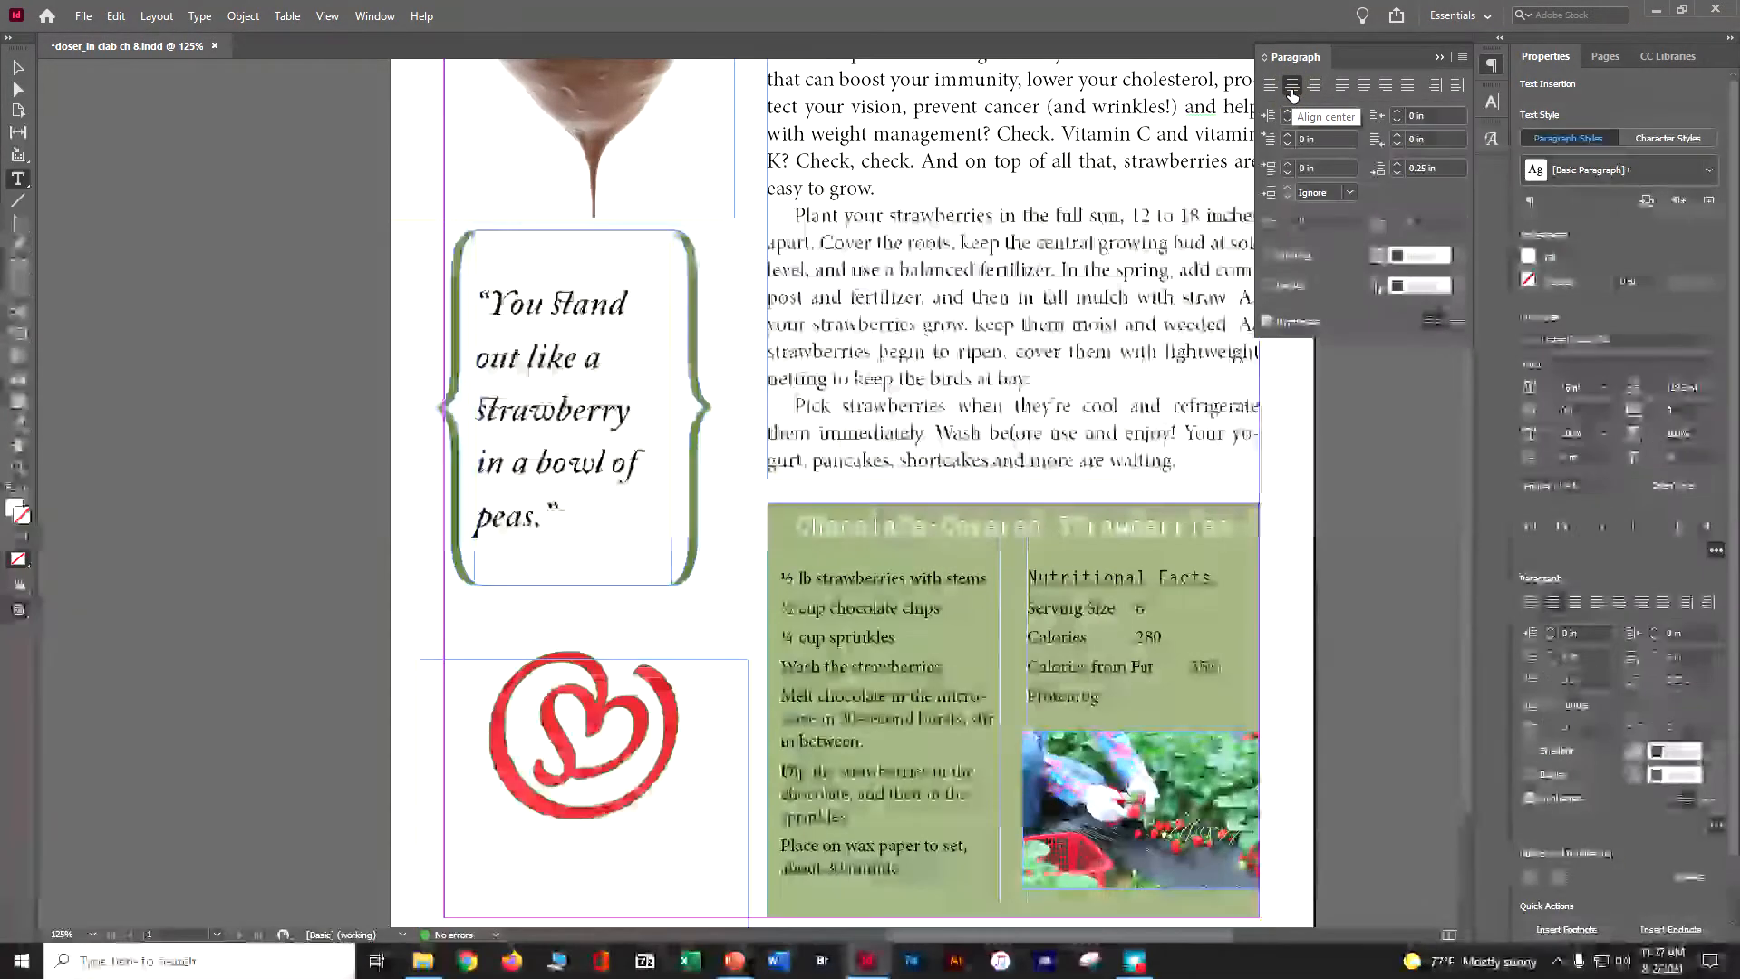
{"action": "left_click", "coordinate": [116, 16]}
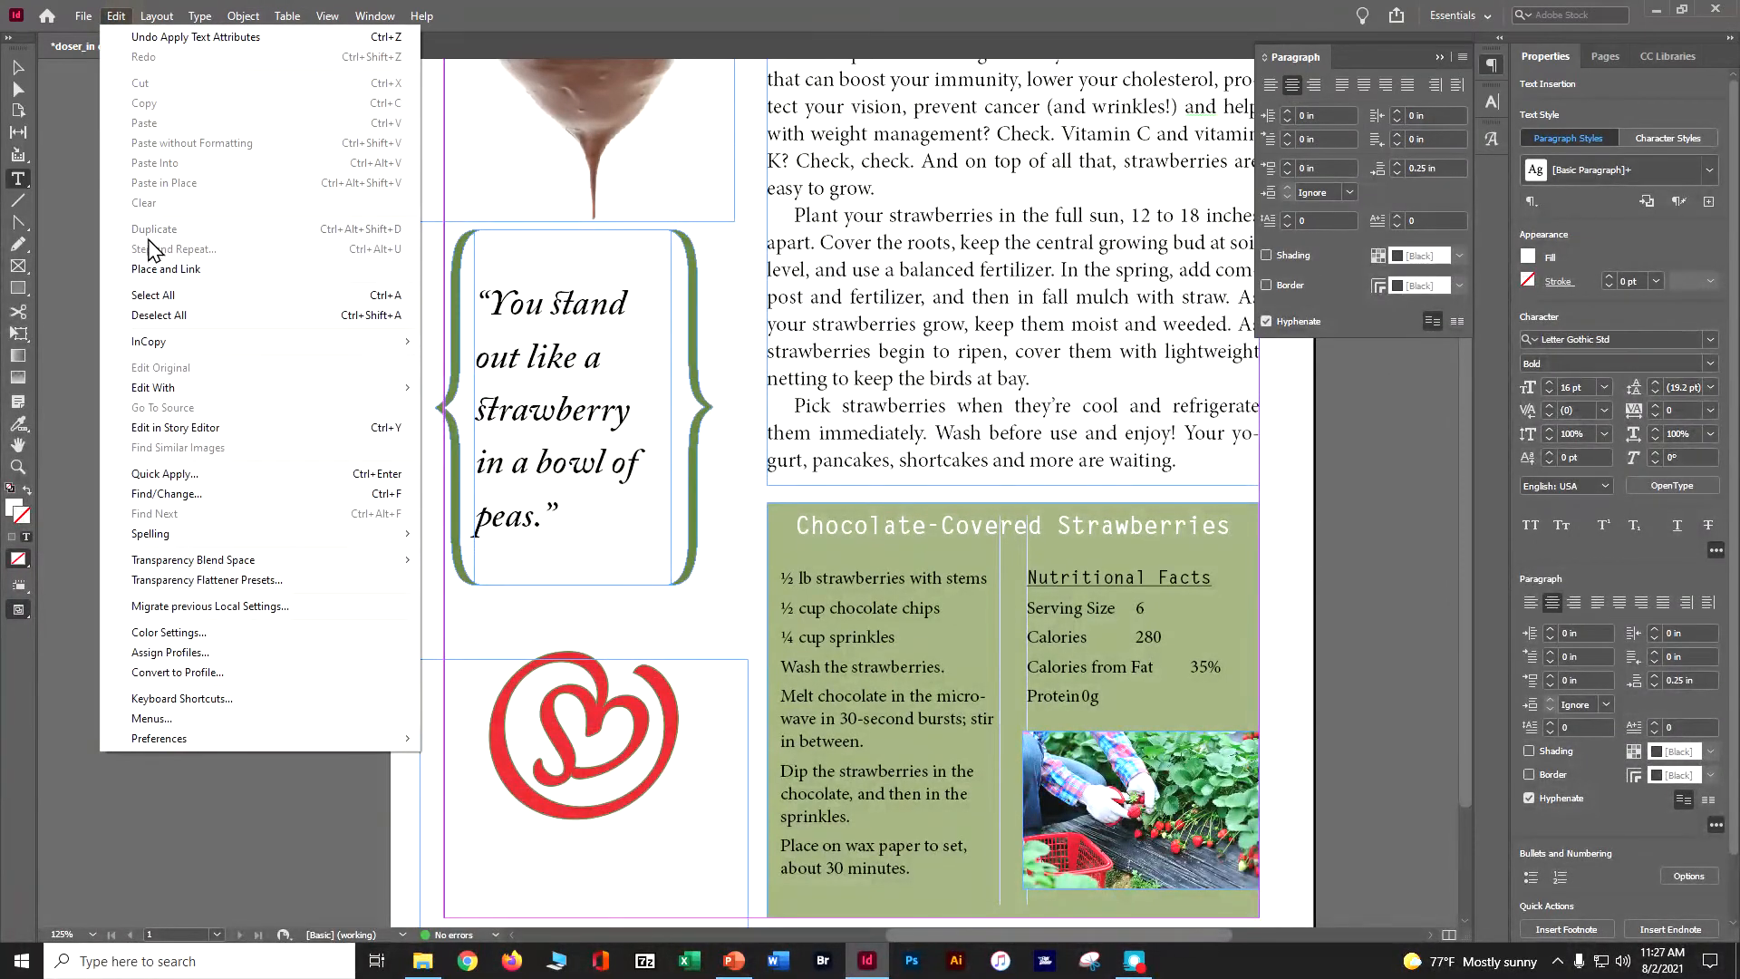
{"action": "left_click", "coordinate": [159, 315]}
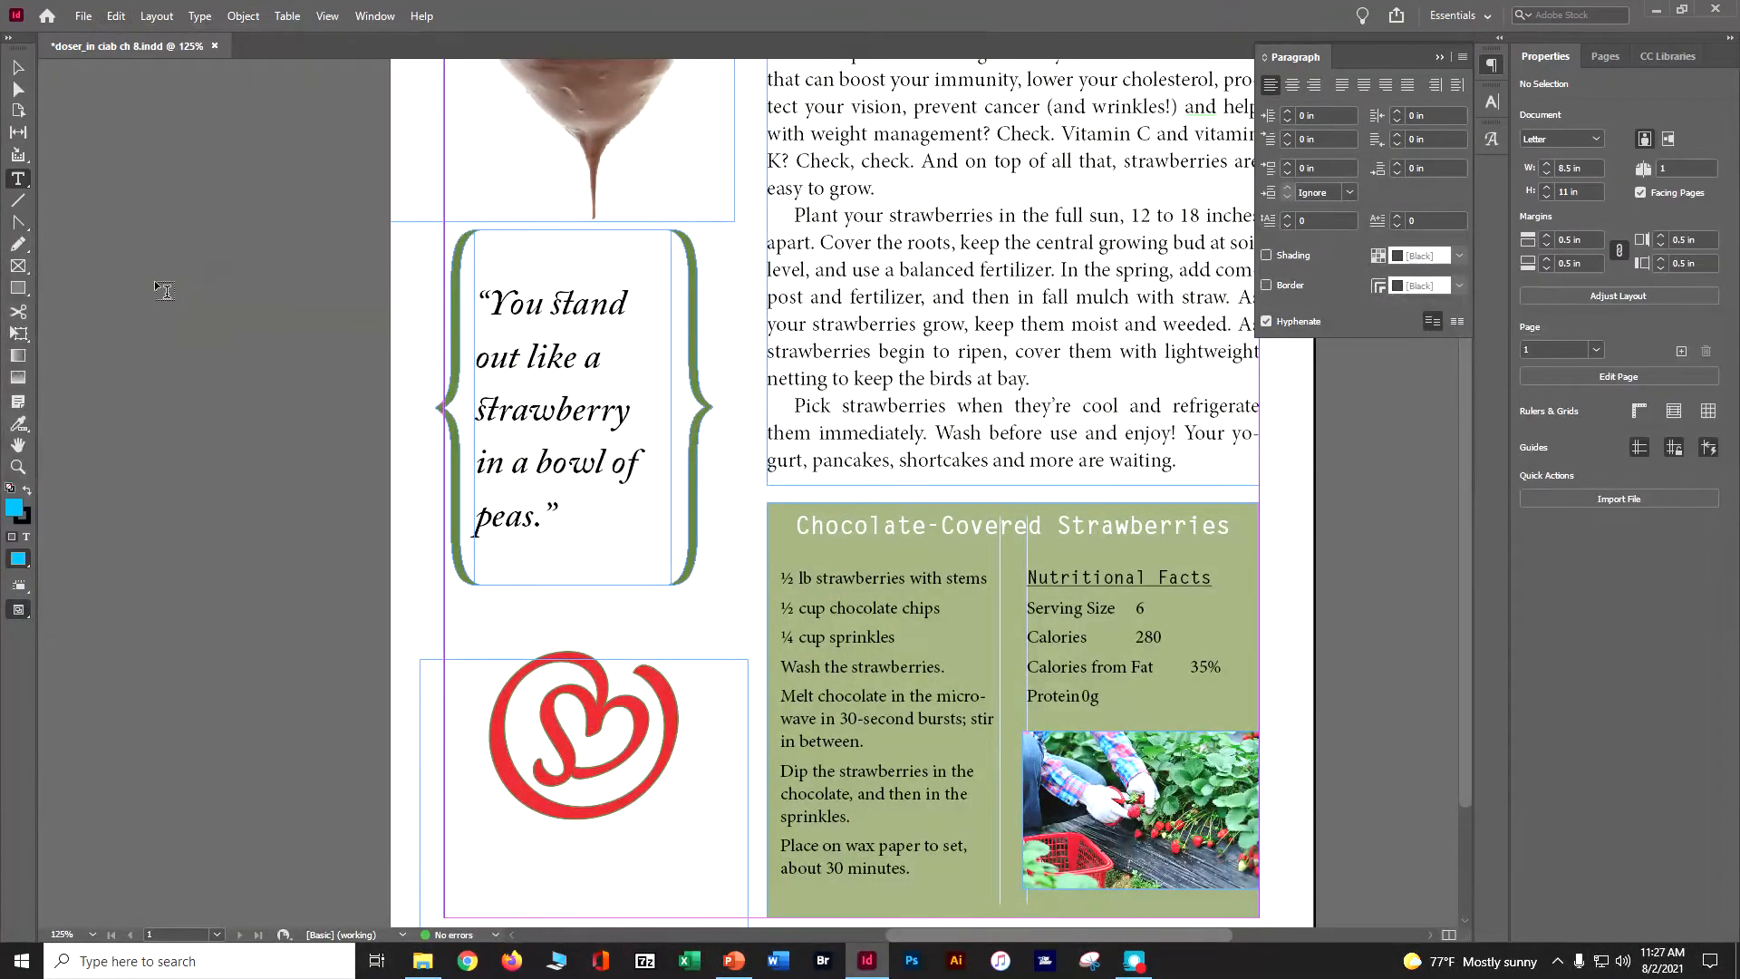
{"action": "key", "text": "ctrl+s"}
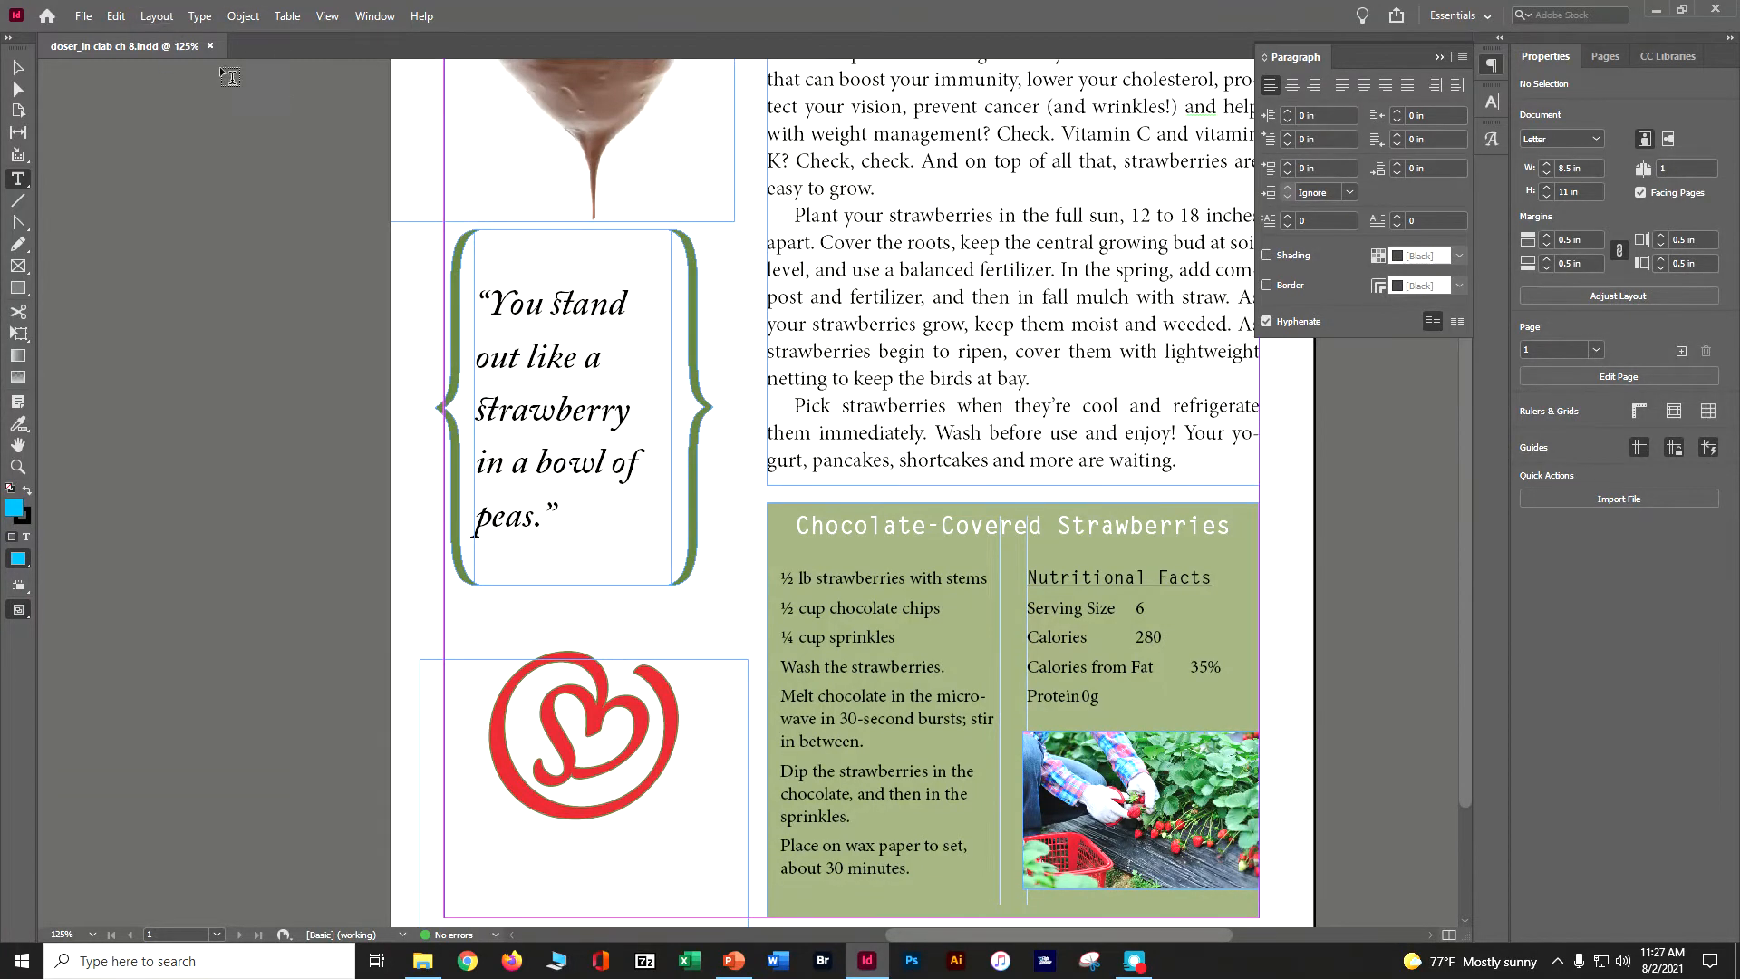
Step: Turn on Optical Margin Alignment at 14 pt for the body text frame and save the document
{"action": "scroll", "coordinate": [296, 93], "scroll_direction": "up", "scroll_amount": 3}
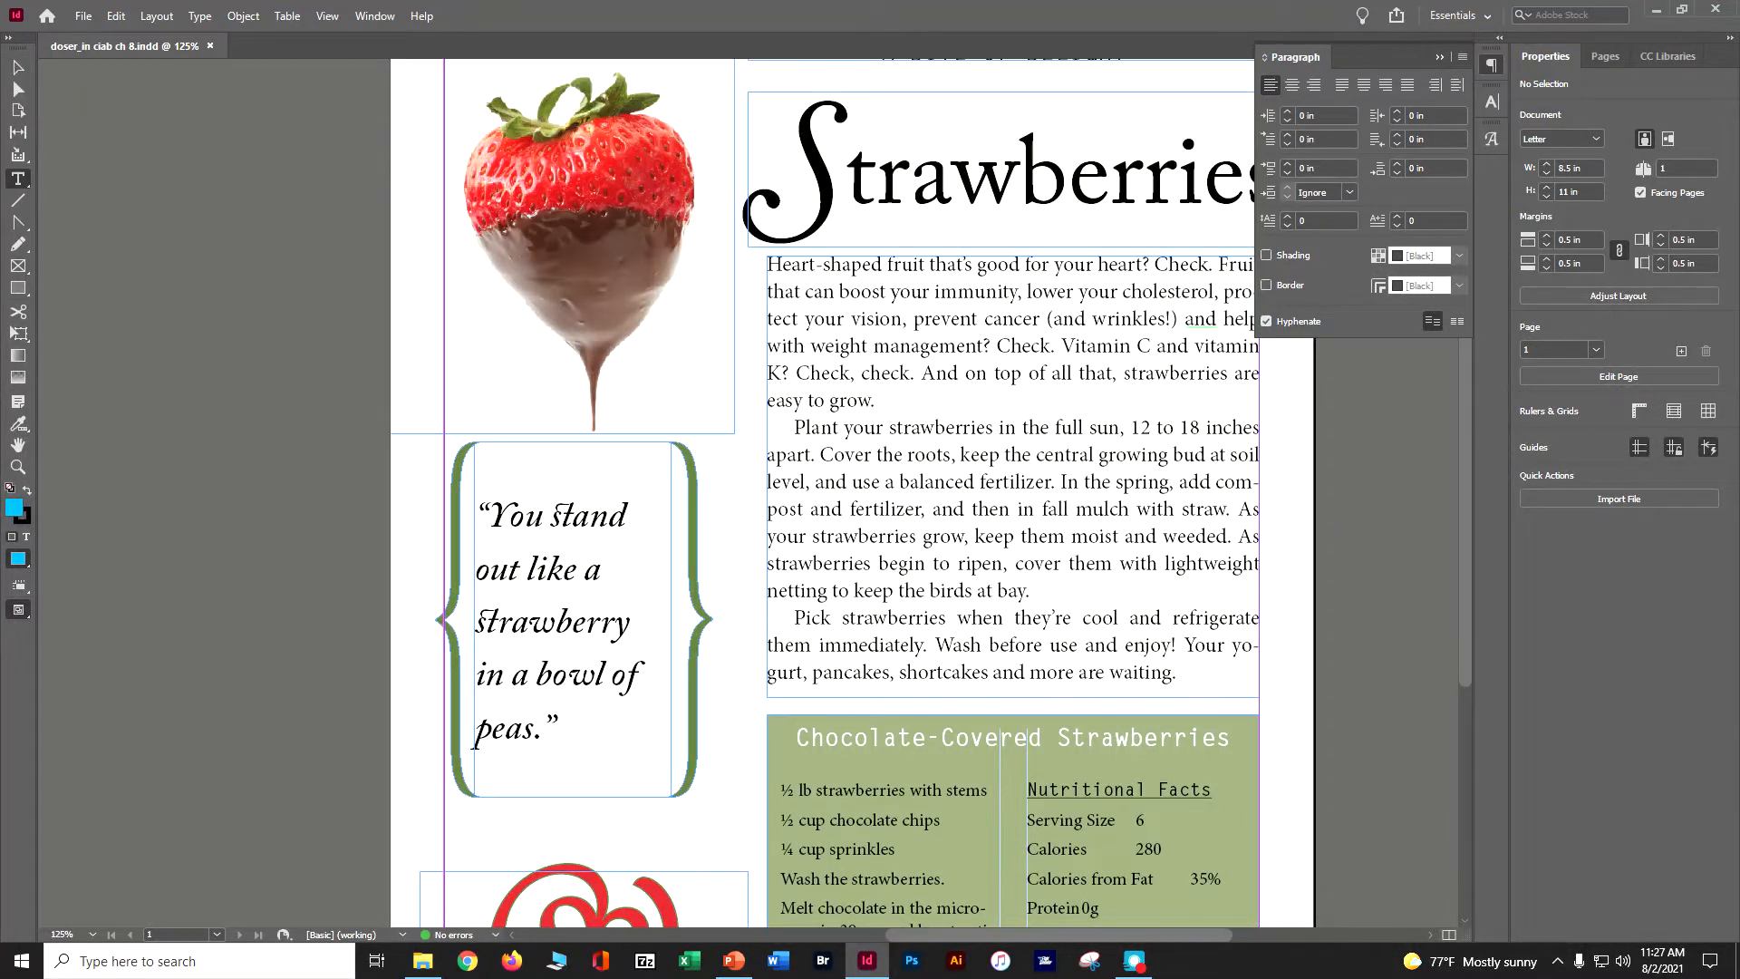
{"action": "left_click", "coordinate": [19, 66]}
{"action": "left_click", "coordinate": [790, 278]}
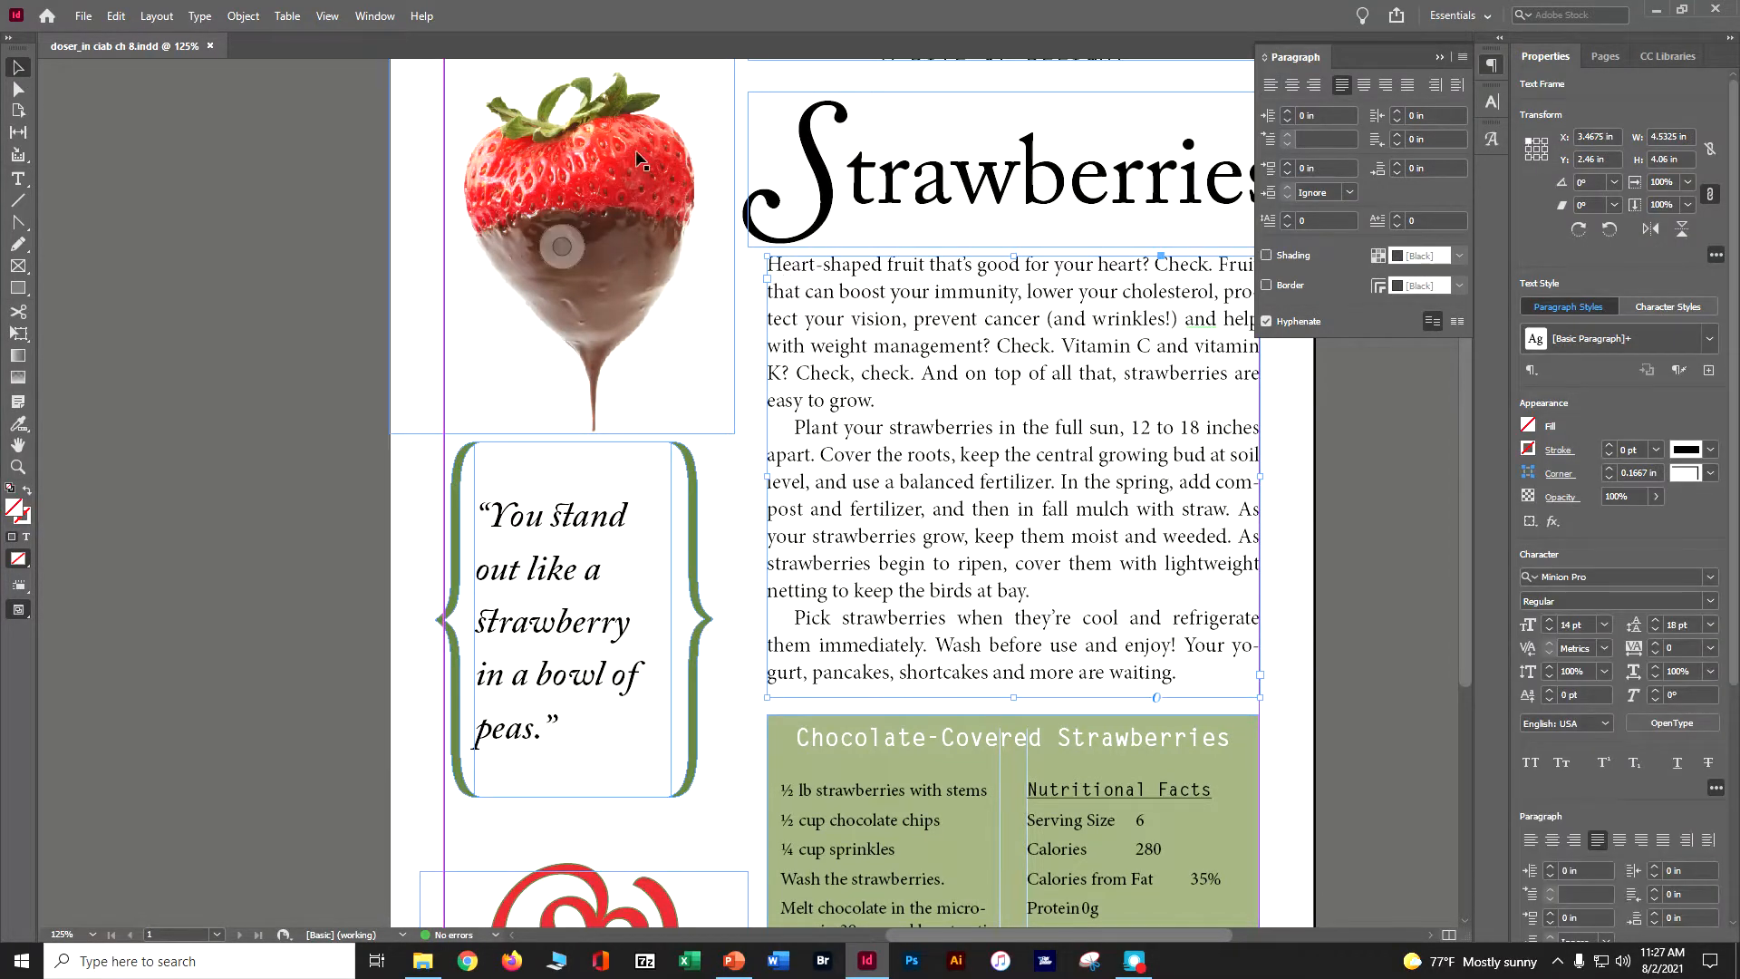
{"action": "left_click", "coordinate": [199, 16]}
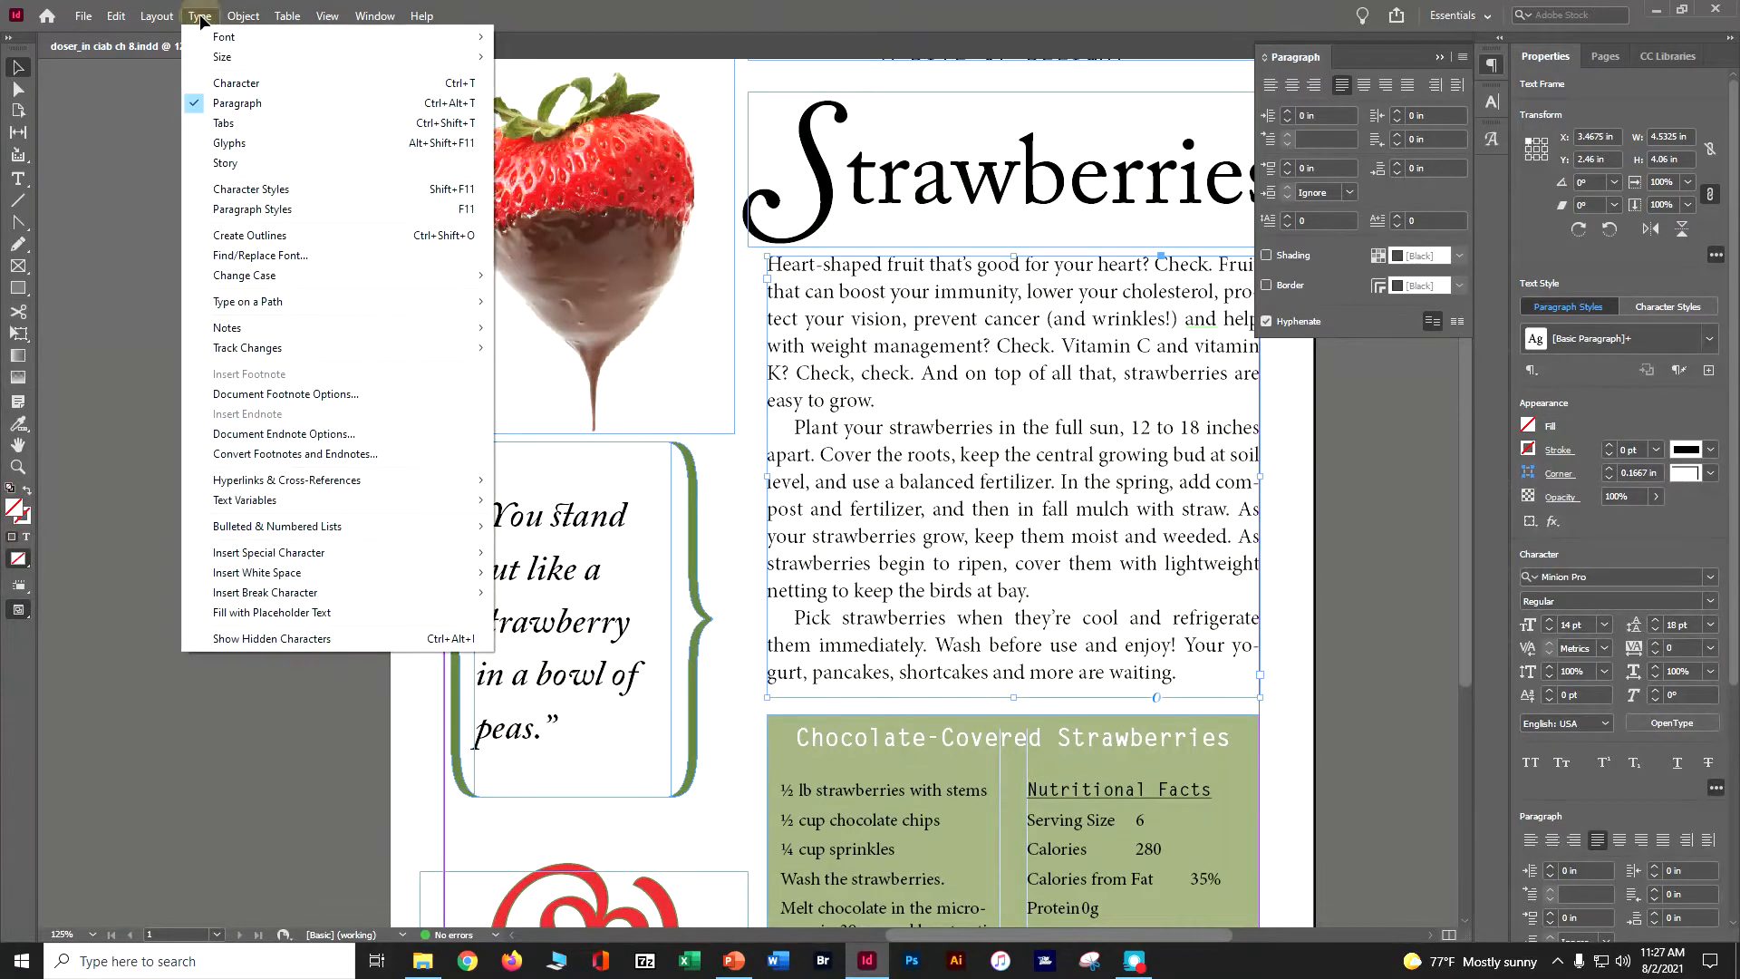
{"action": "left_click", "coordinate": [257, 163]}
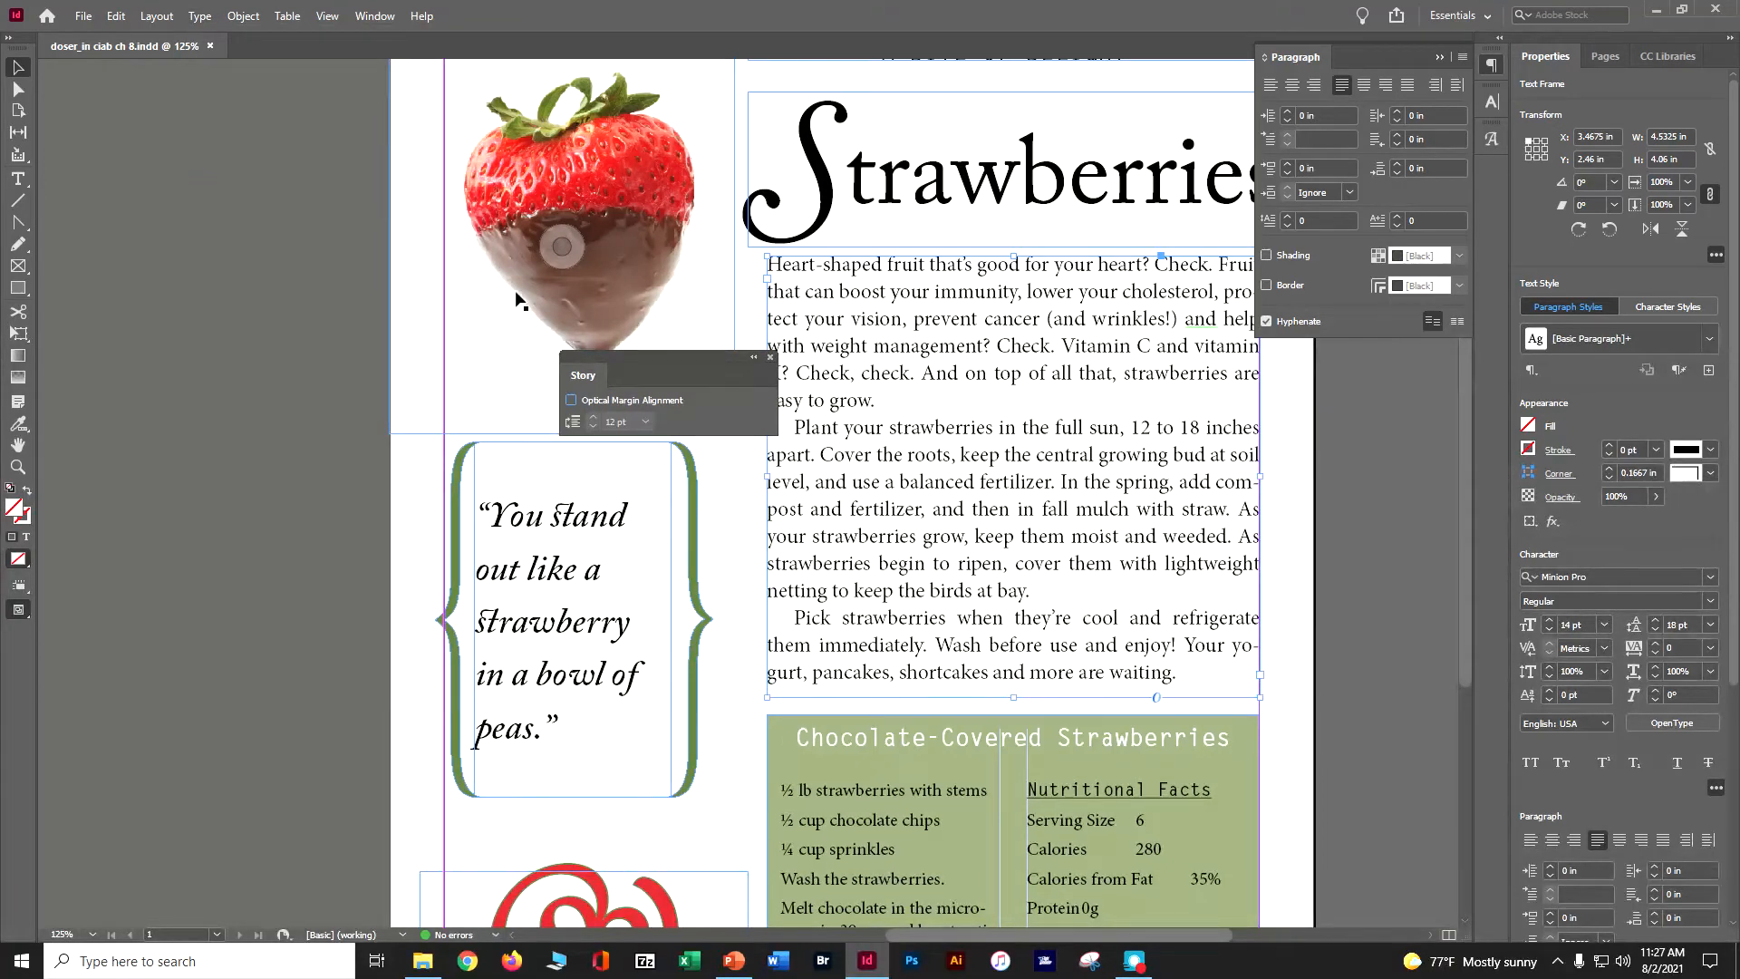
{"action": "left_click", "coordinate": [571, 399]}
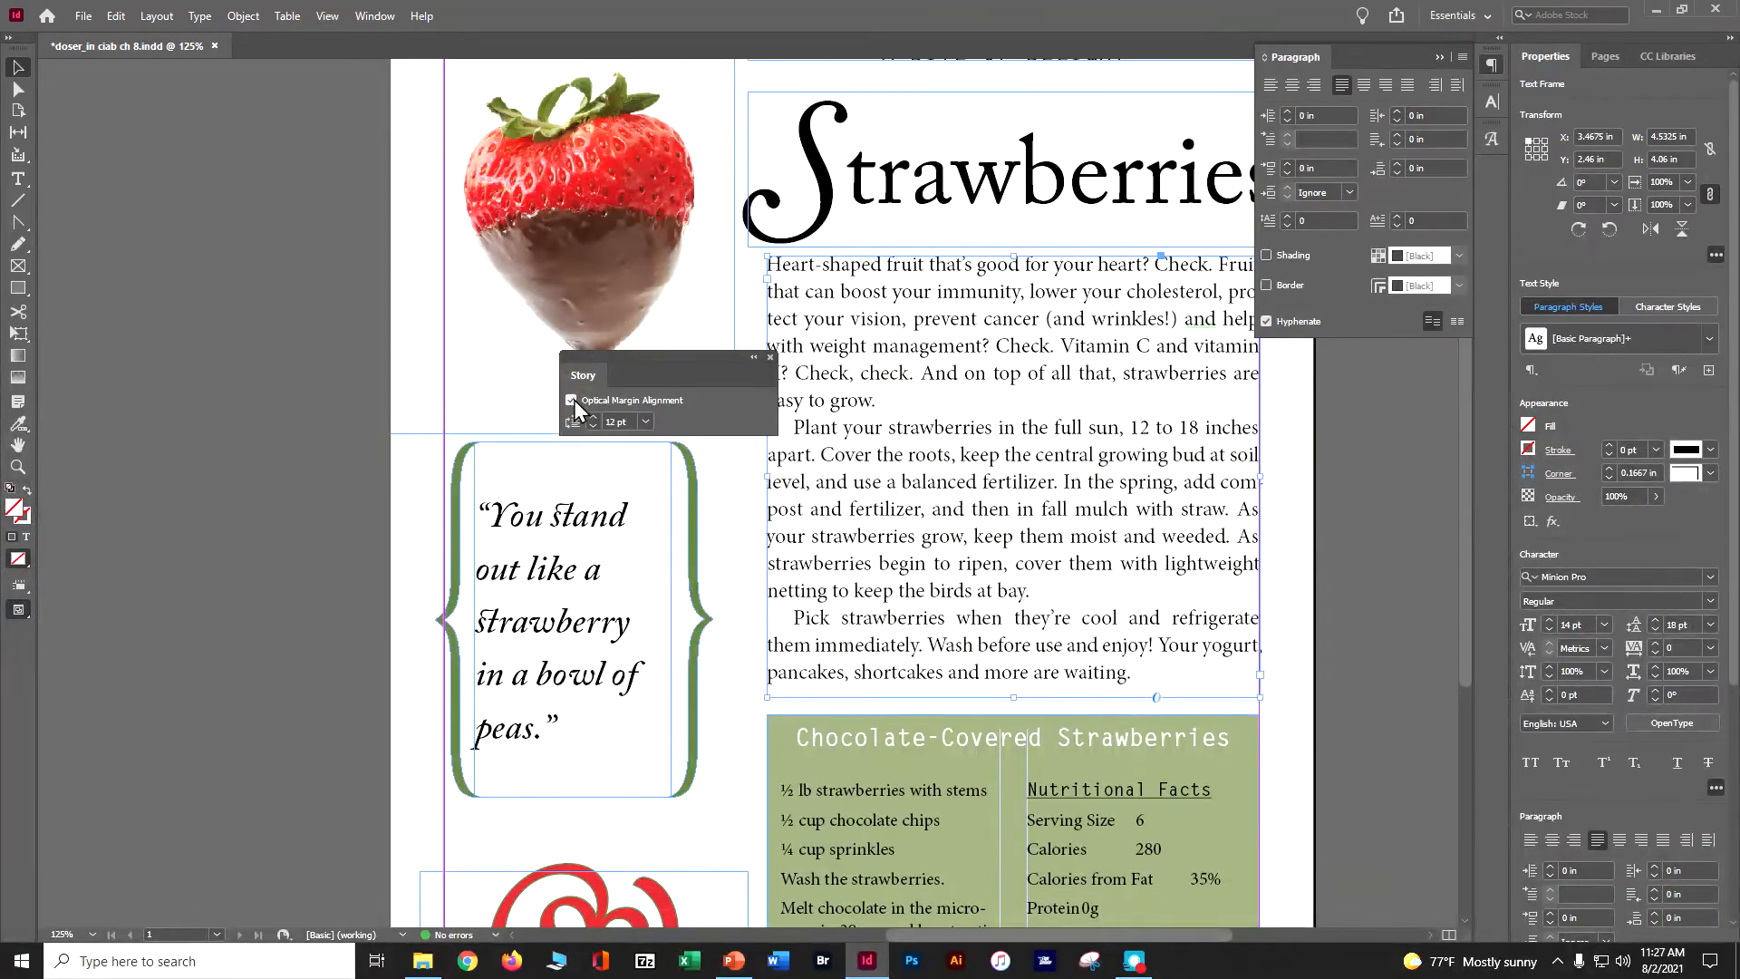
{"action": "left_click", "coordinate": [594, 417]}
{"action": "left_click", "coordinate": [593, 417]}
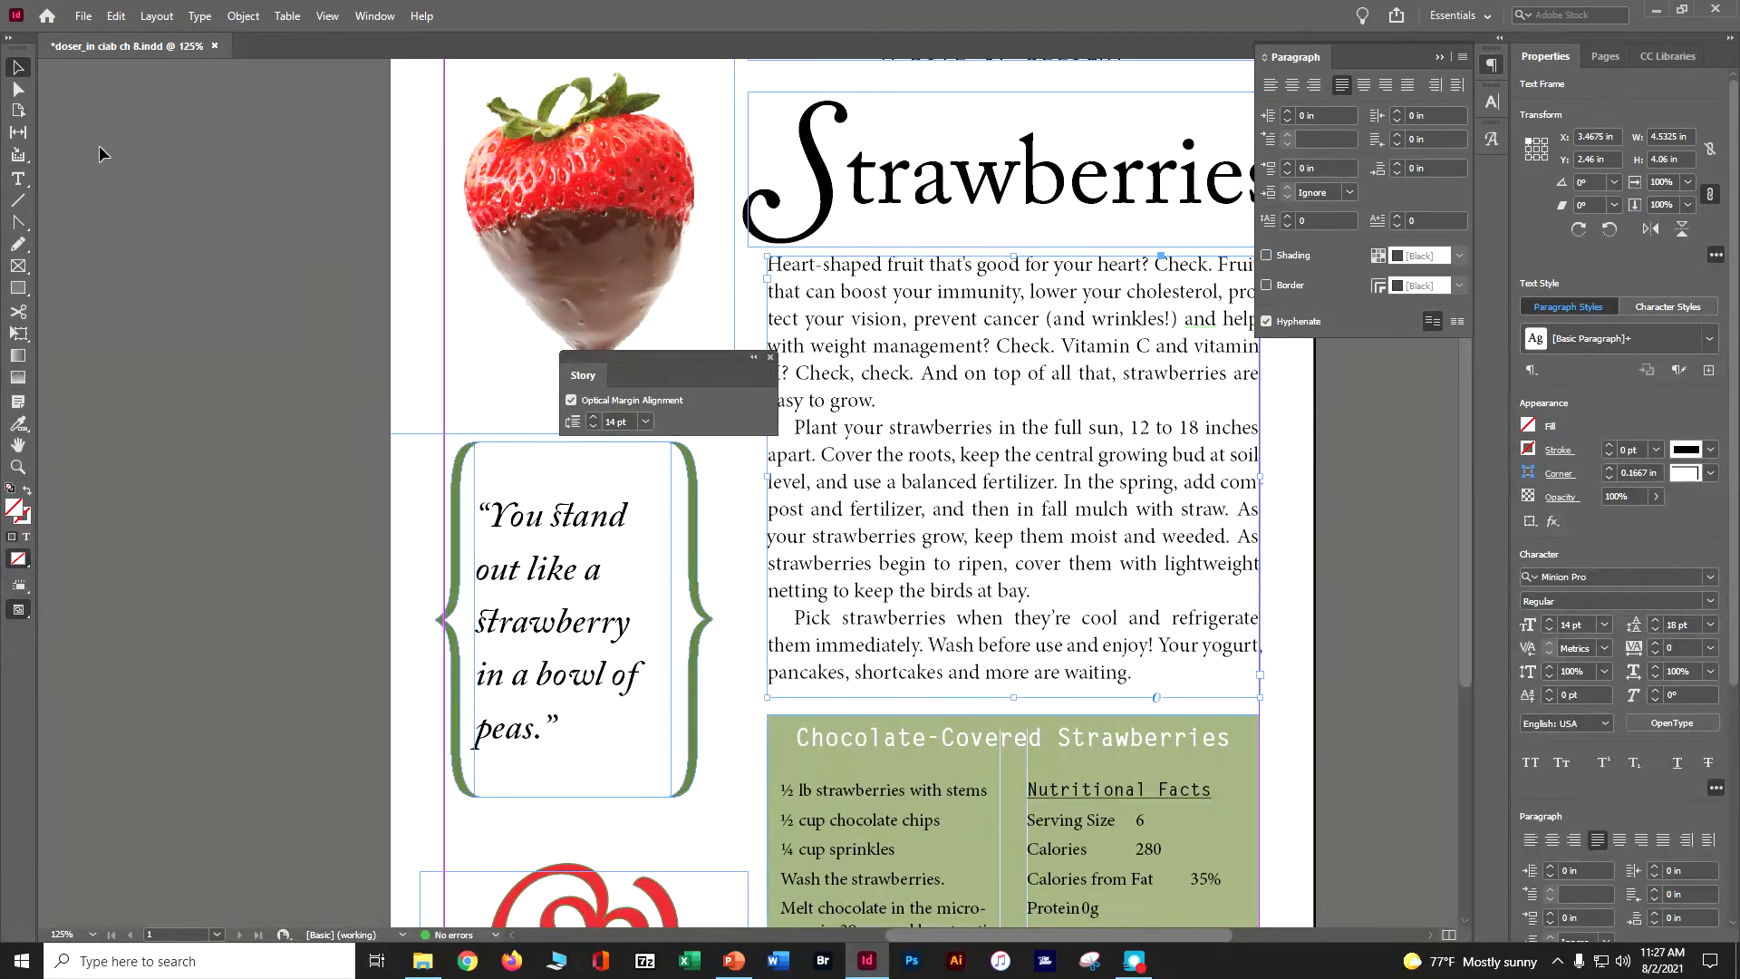
{"action": "left_click", "coordinate": [768, 355]}
{"action": "left_click", "coordinate": [82, 15]}
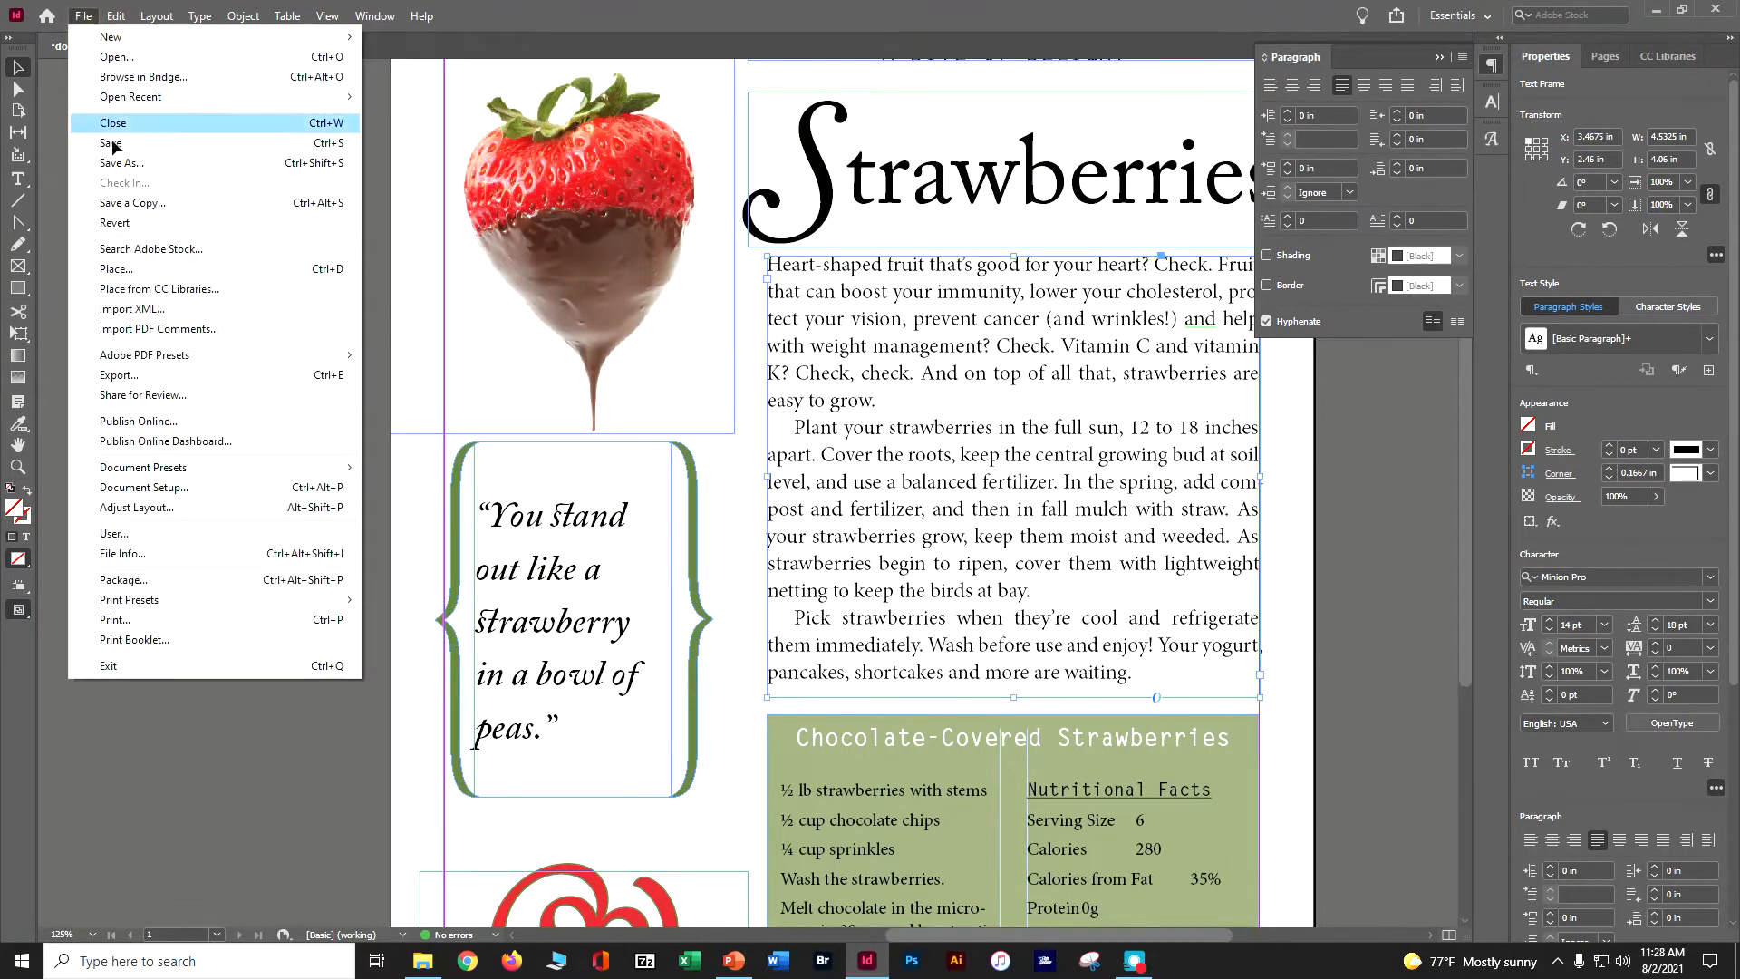
{"action": "left_click", "coordinate": [111, 144]}
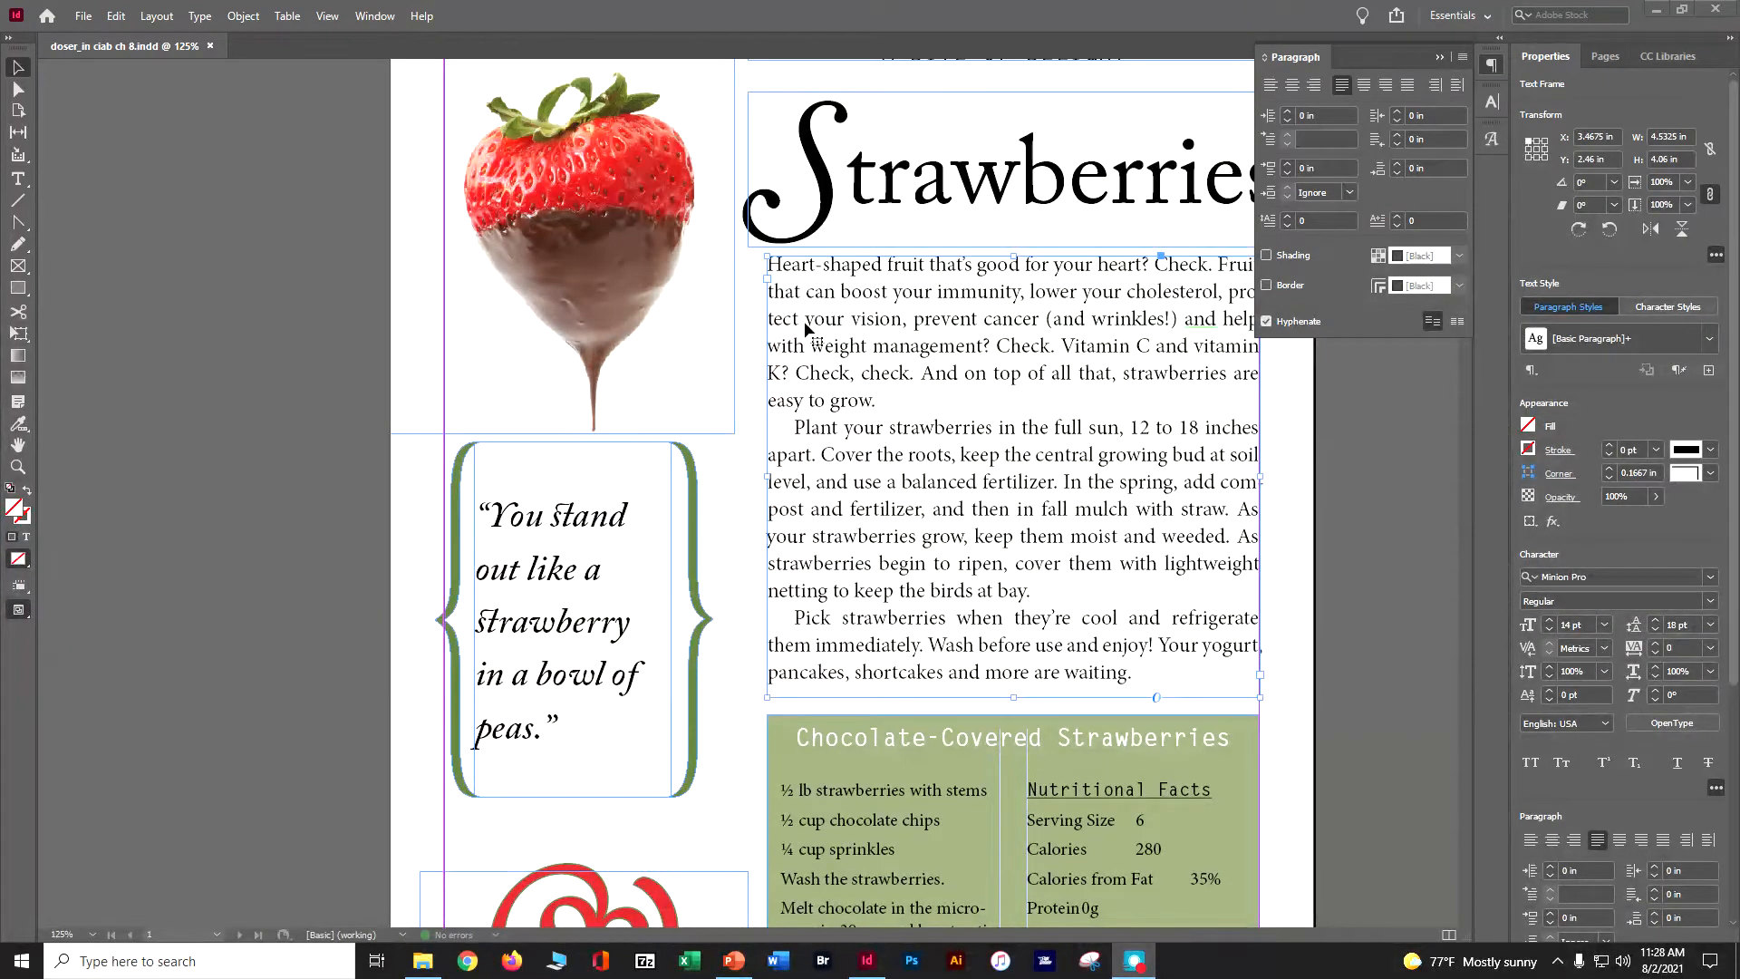
Step: Add a two-line drop cap to the first body paragraph, beginning "Heart-shaped fruit"
{"action": "left_click", "coordinate": [19, 179]}
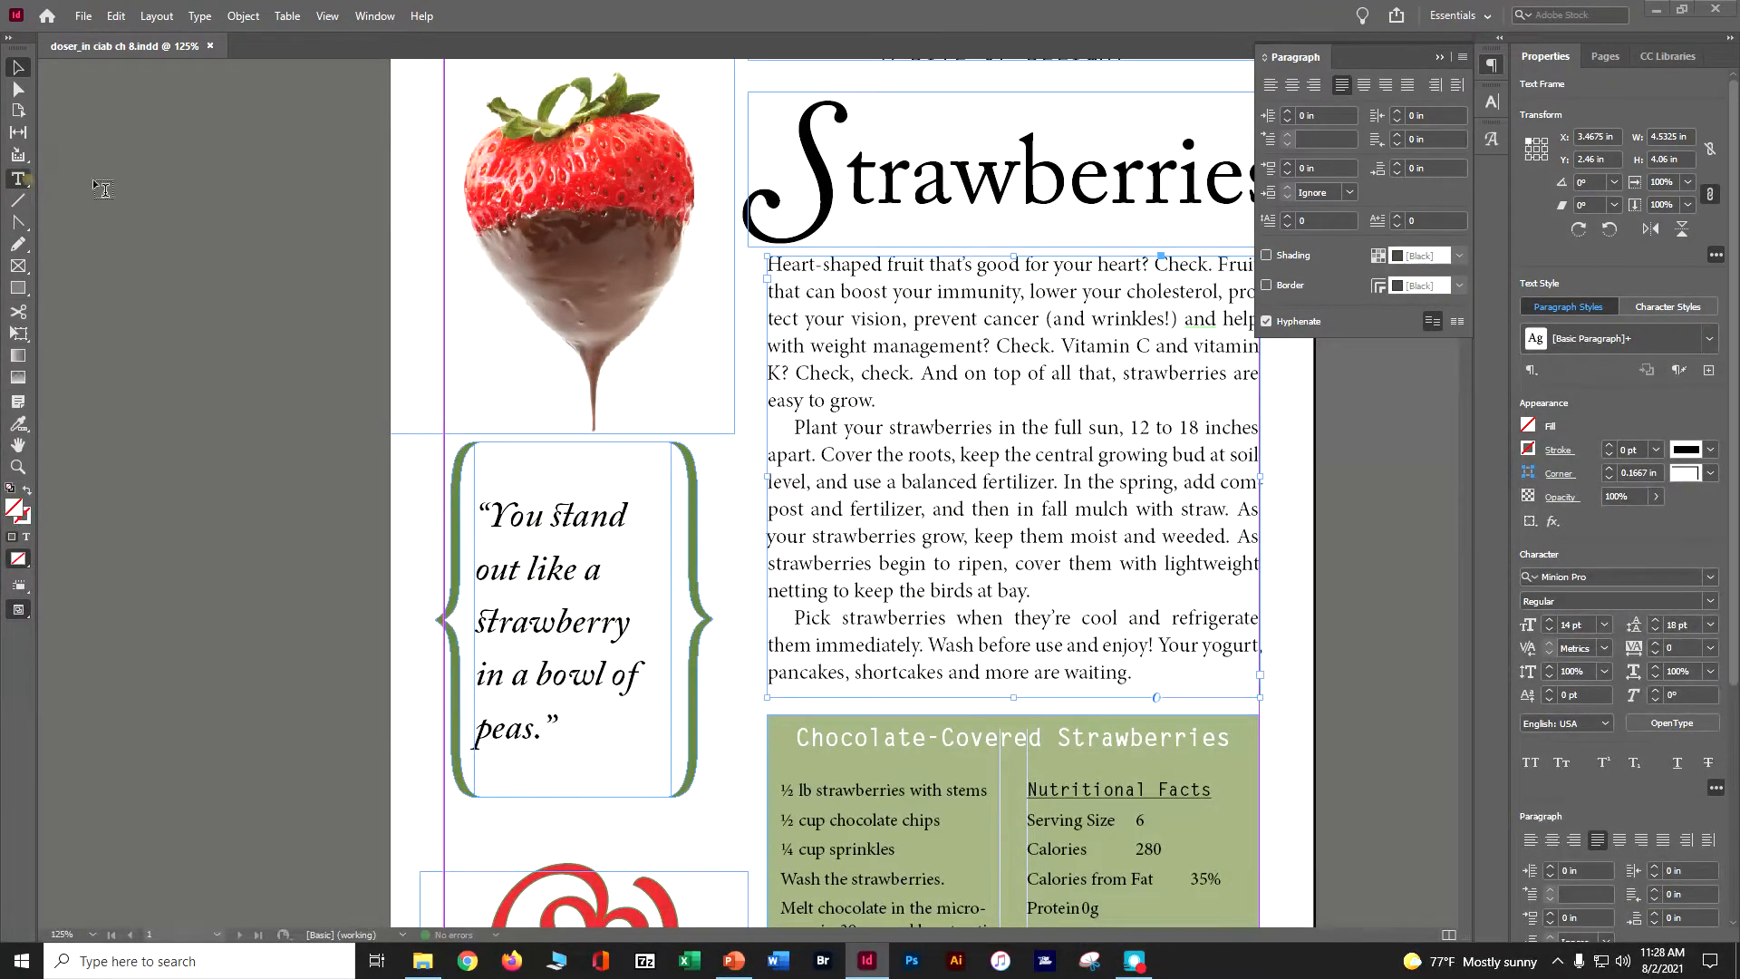
{"action": "left_click", "coordinate": [785, 264]}
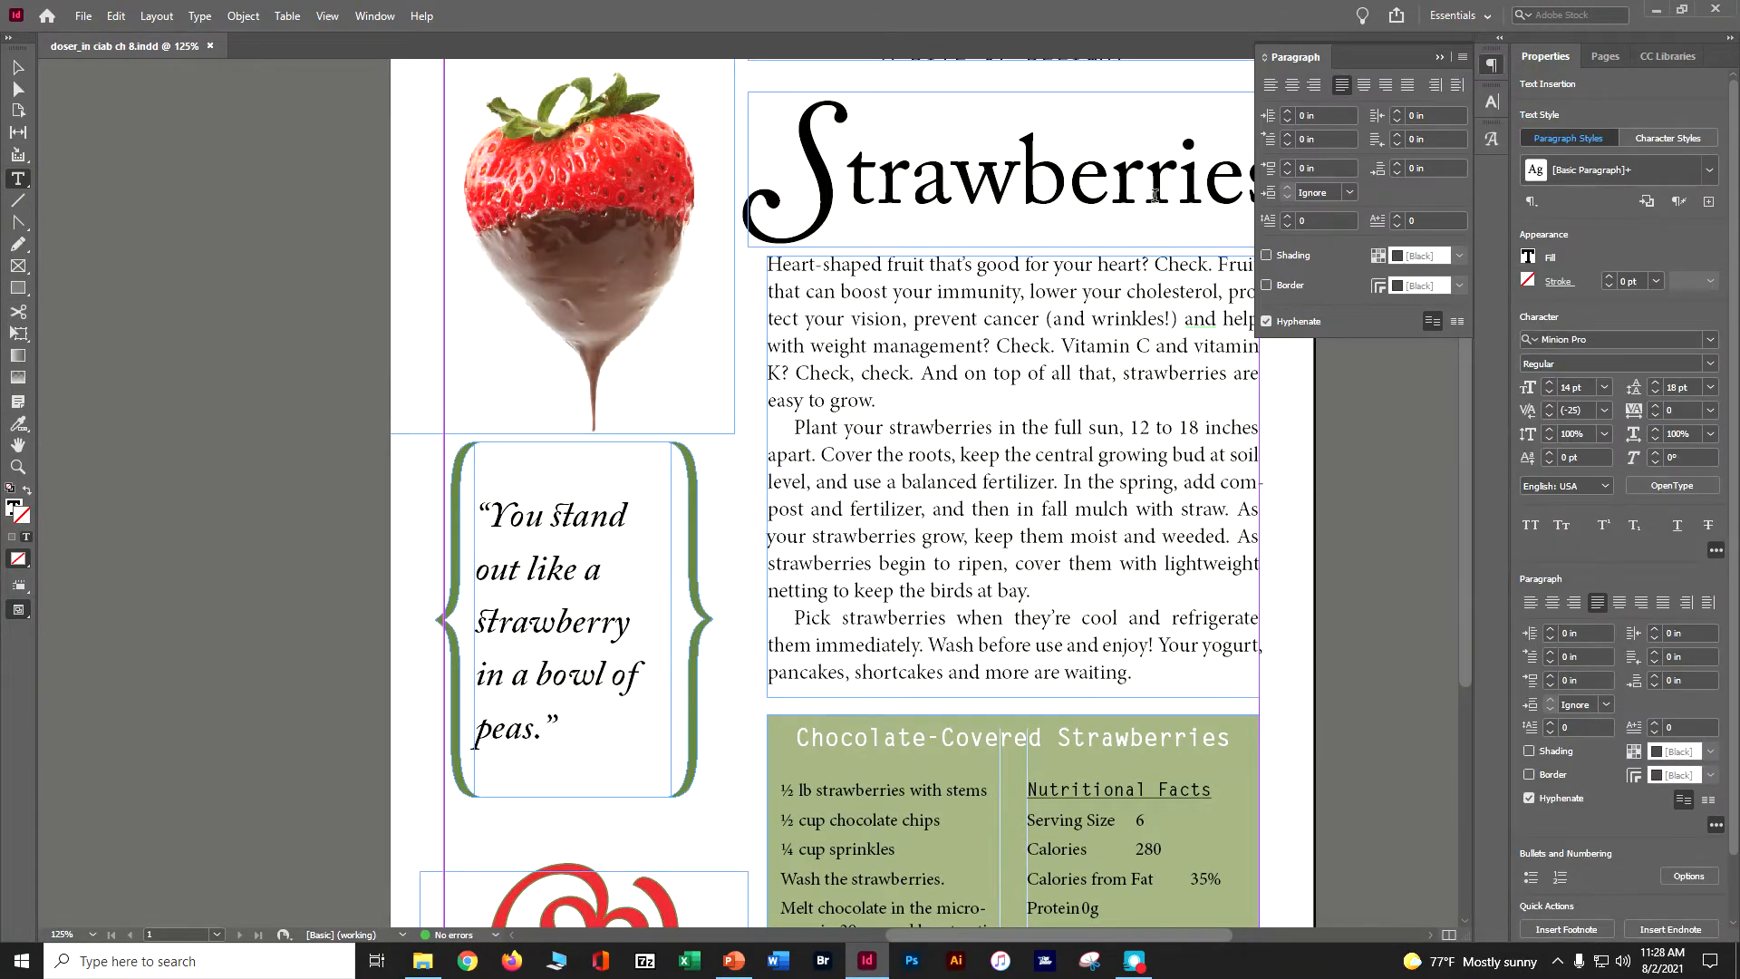
{"action": "left_click", "coordinate": [1286, 216]}
{"action": "left_click", "coordinate": [1286, 215]}
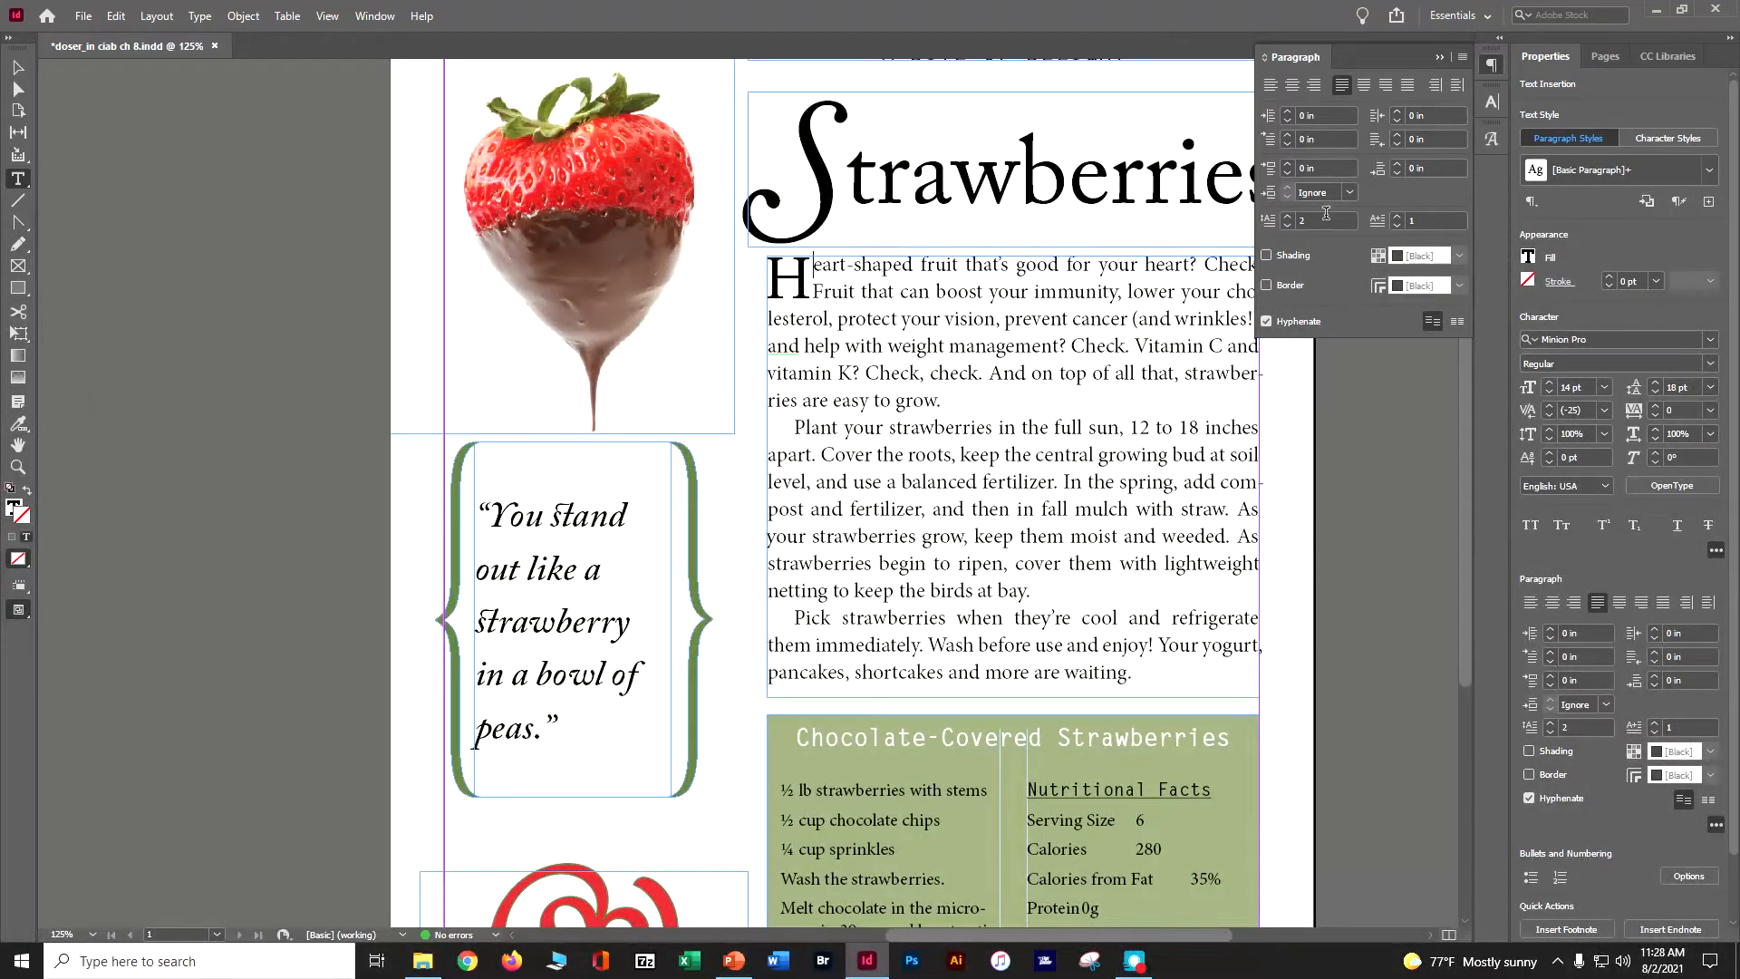
Step: Try extending the first paragraph's drop cap to five characters, and set it back to one character
{"action": "left_click", "coordinate": [1395, 215]}
{"action": "left_click", "coordinate": [1395, 216]}
{"action": "left_click", "coordinate": [1396, 216]}
{"action": "left_click", "coordinate": [1395, 216]}
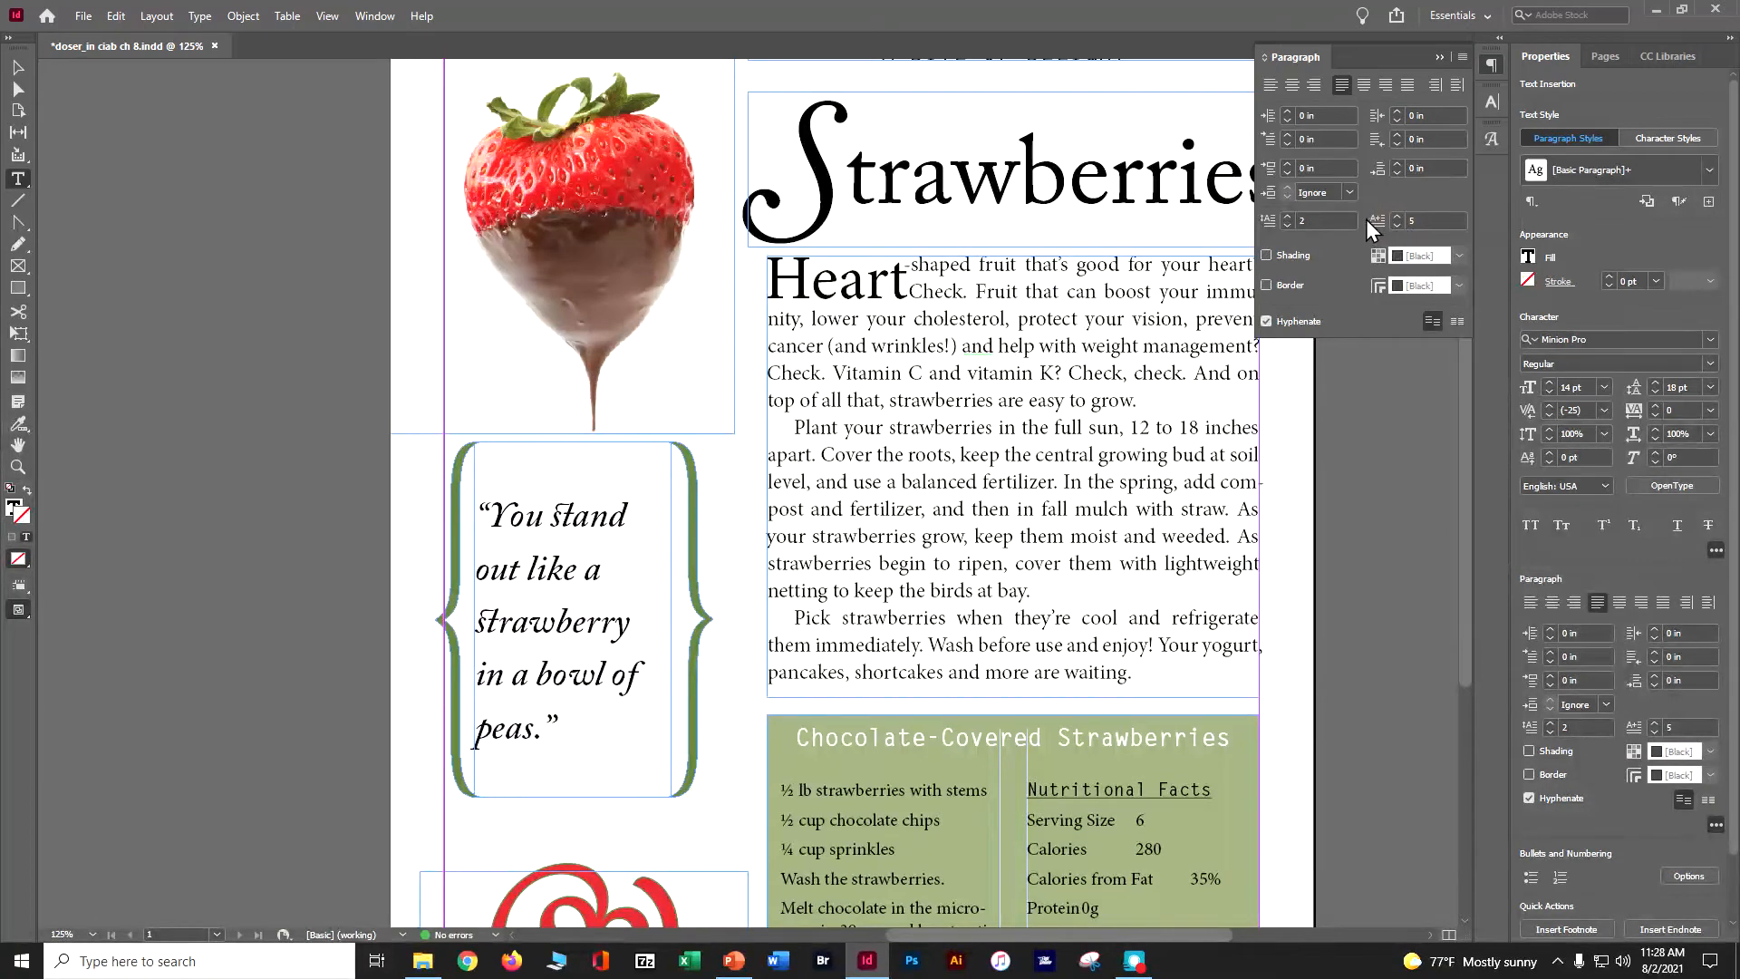
{"action": "left_click", "coordinate": [1396, 225]}
{"action": "left_click", "coordinate": [1398, 226]}
{"action": "left_click", "coordinate": [1397, 225]}
{"action": "left_click", "coordinate": [1398, 226]}
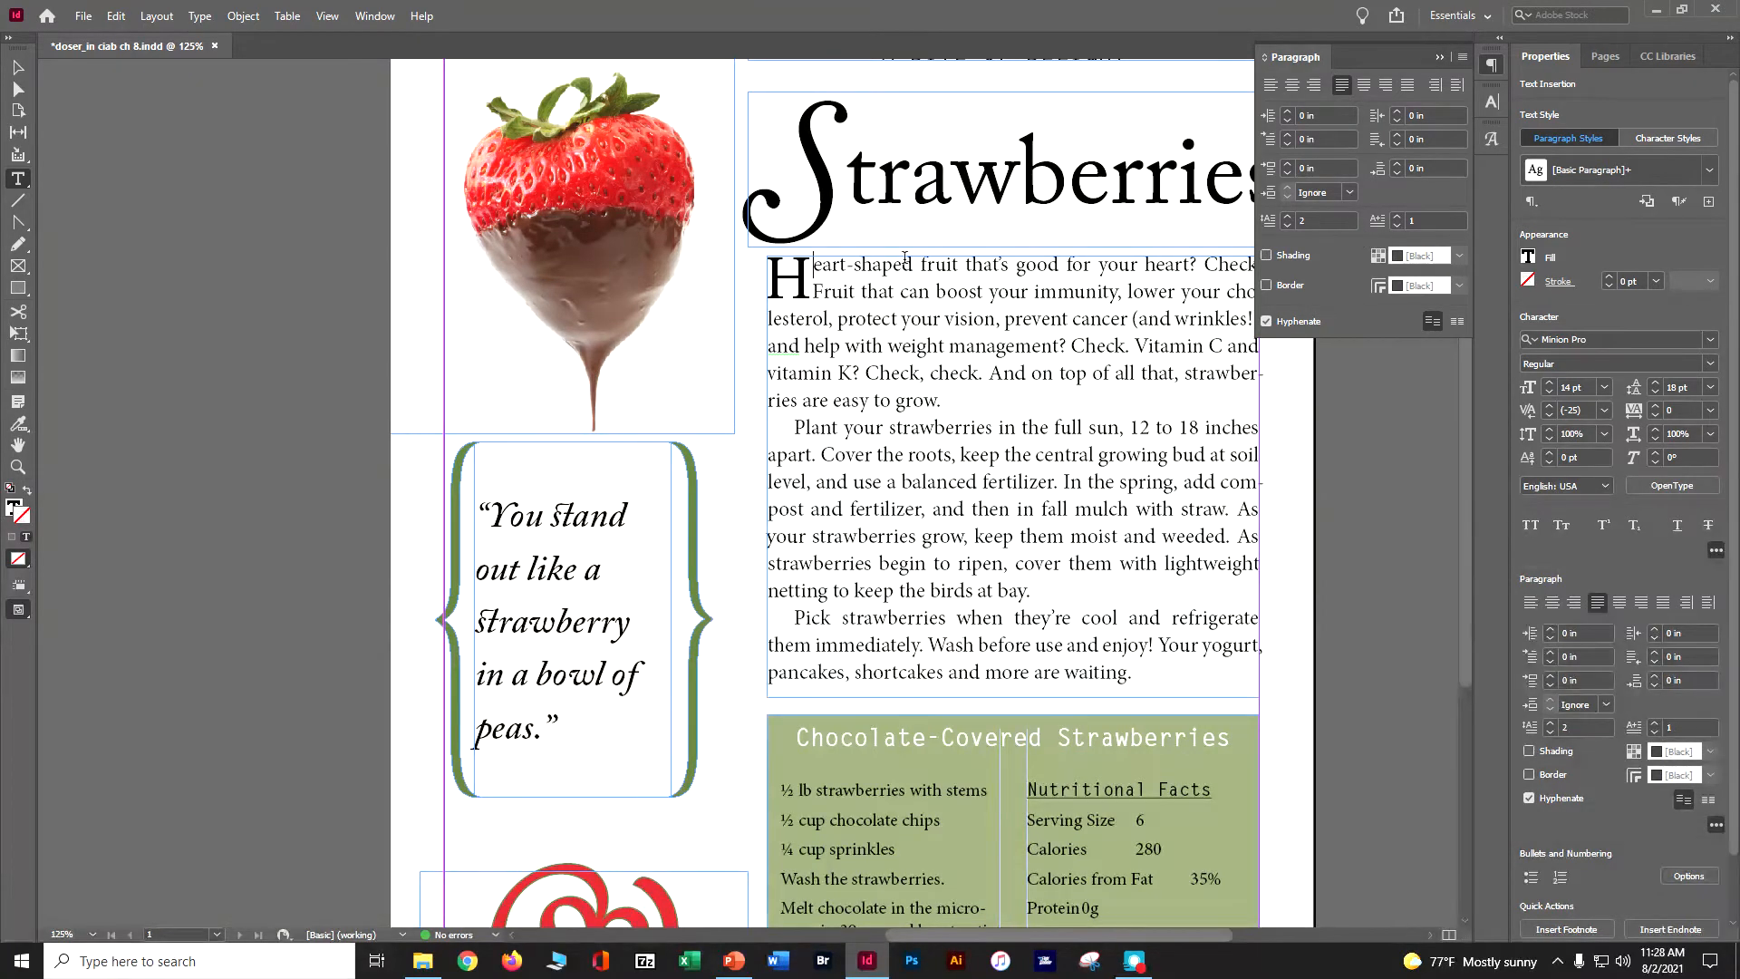
Step: Color the drop cap "H" of the first body paragraph Stem Green, deselect everything and save the document
{"action": "left_click_drag", "start_coordinate": [802, 274], "coordinate": [773, 280]}
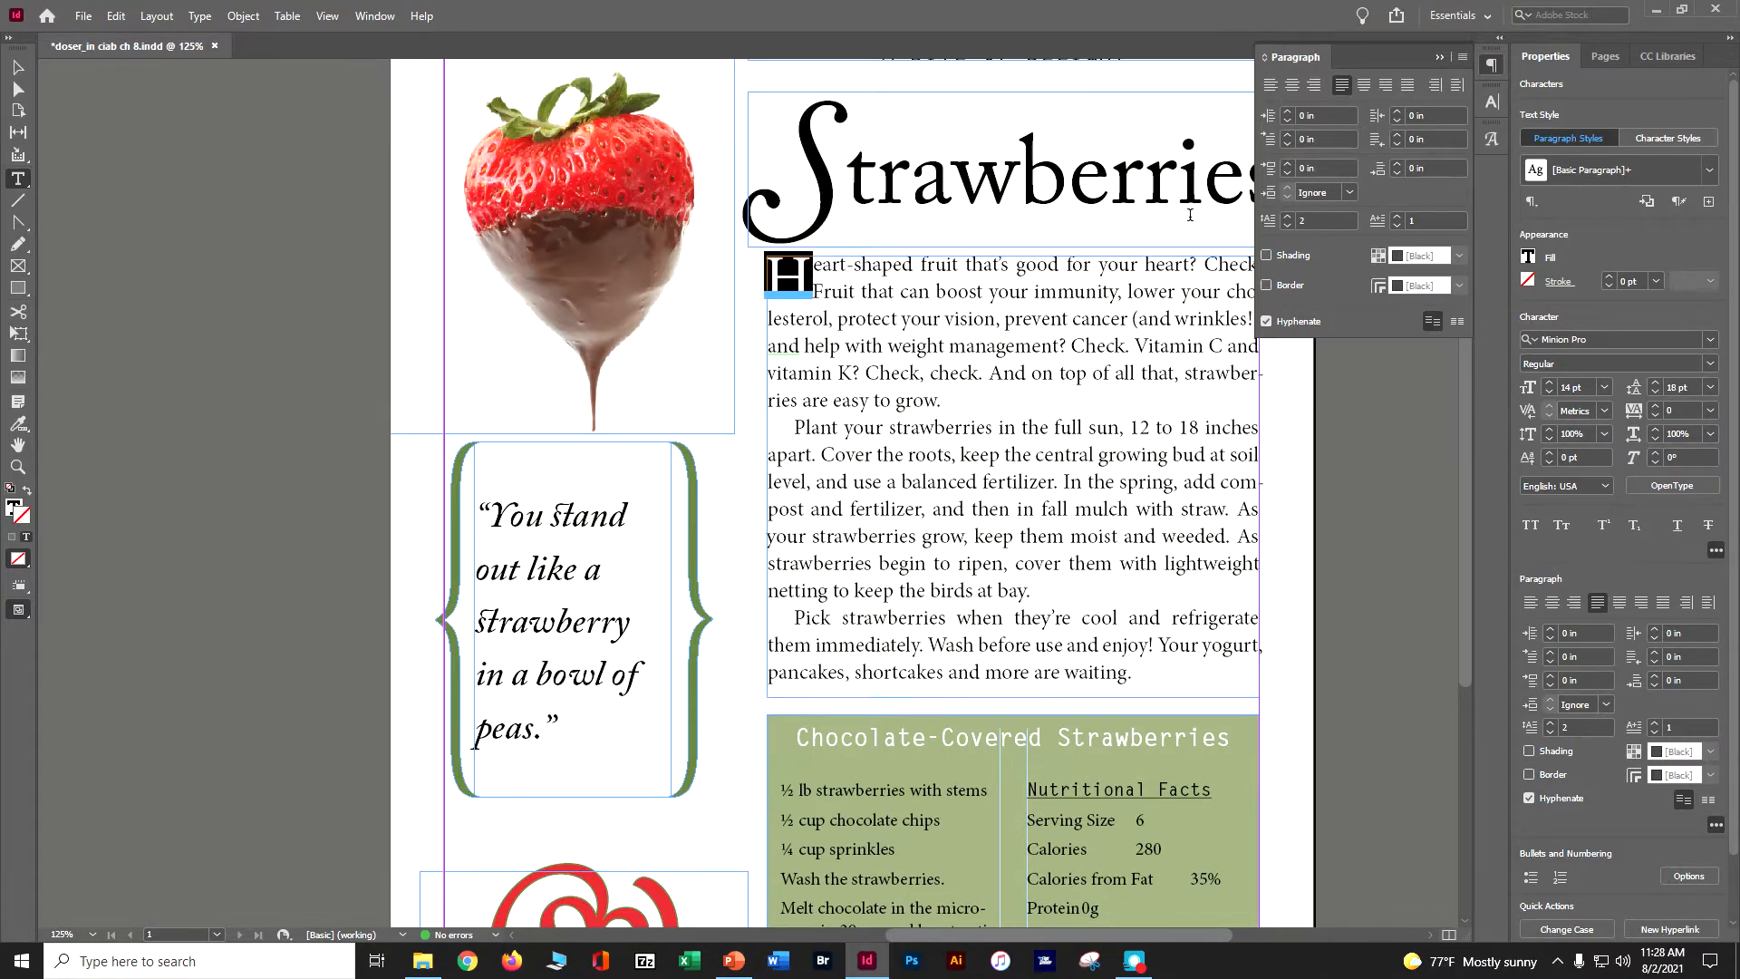
{"action": "left_click", "coordinate": [1528, 258]}
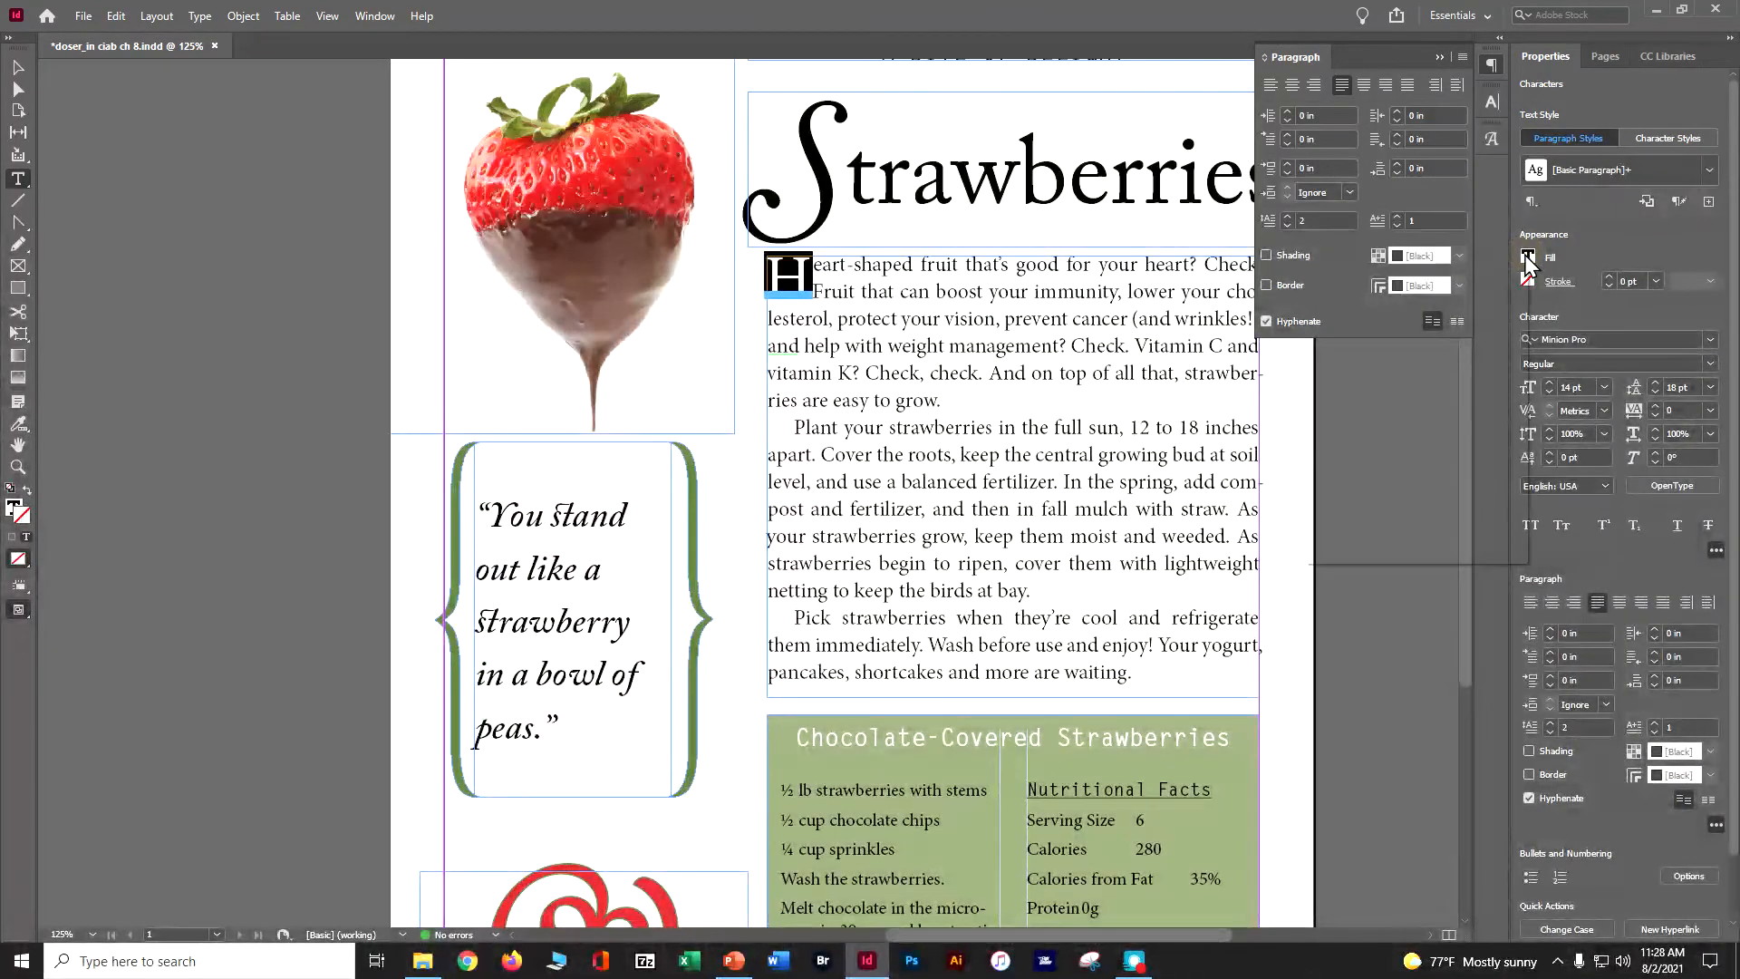
{"action": "left_click", "coordinate": [1424, 454]}
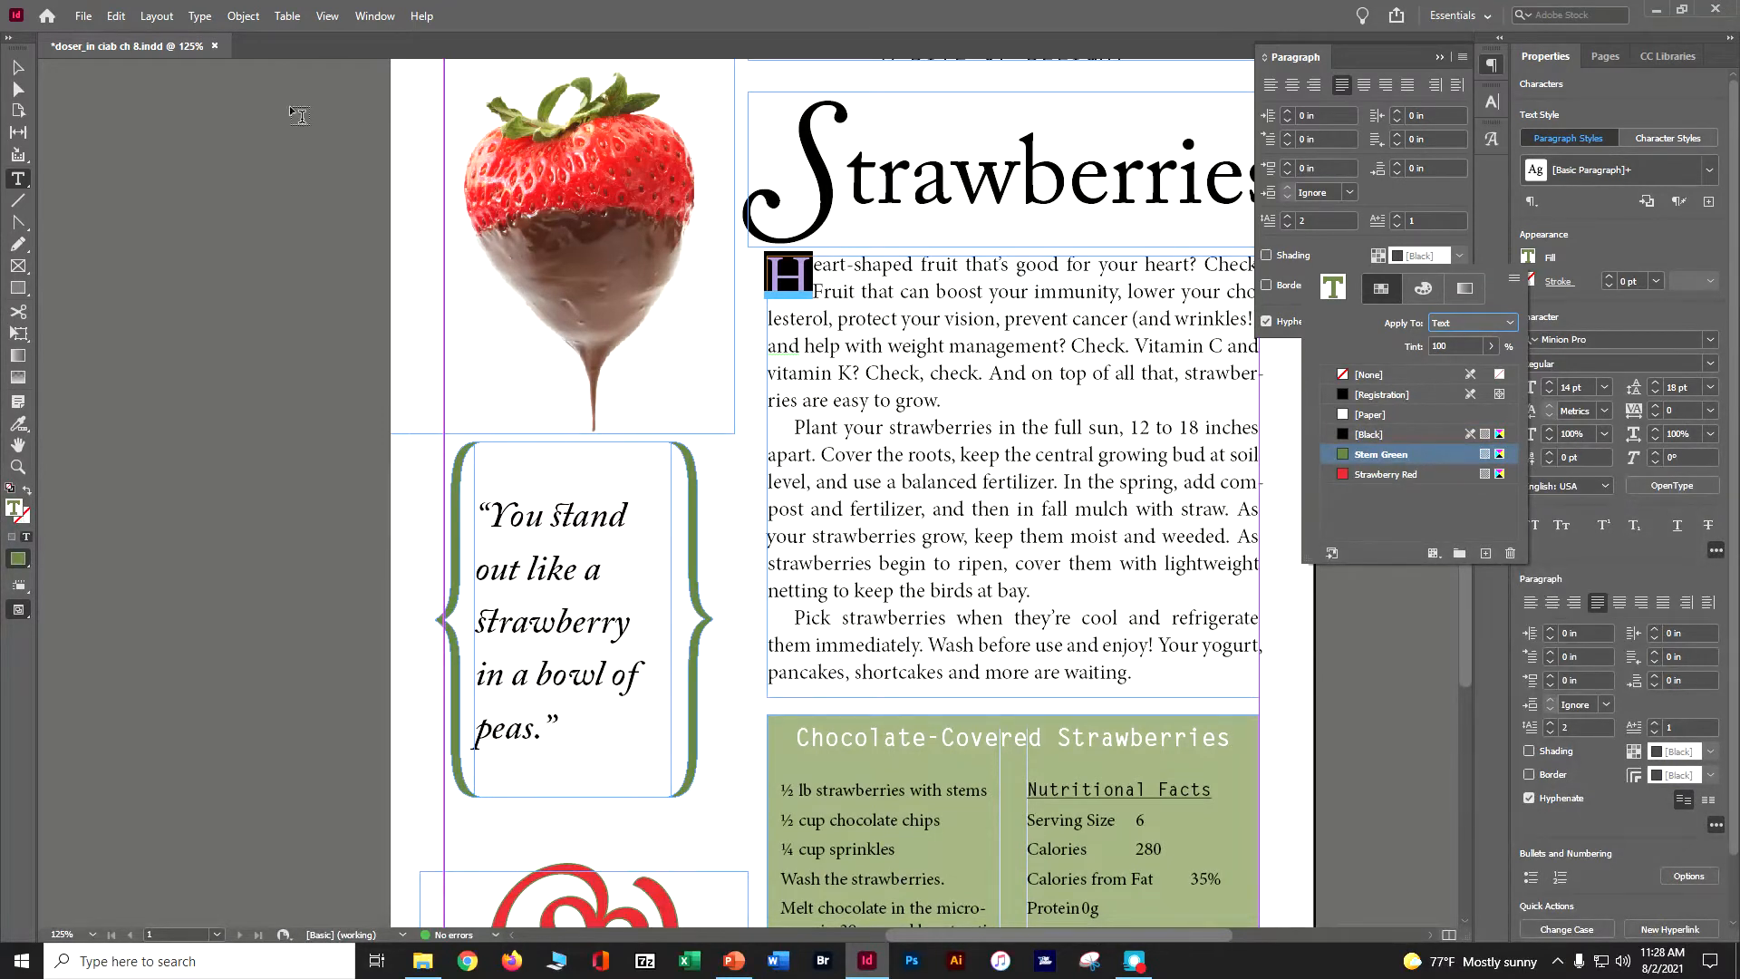
{"action": "left_click", "coordinate": [208, 140]}
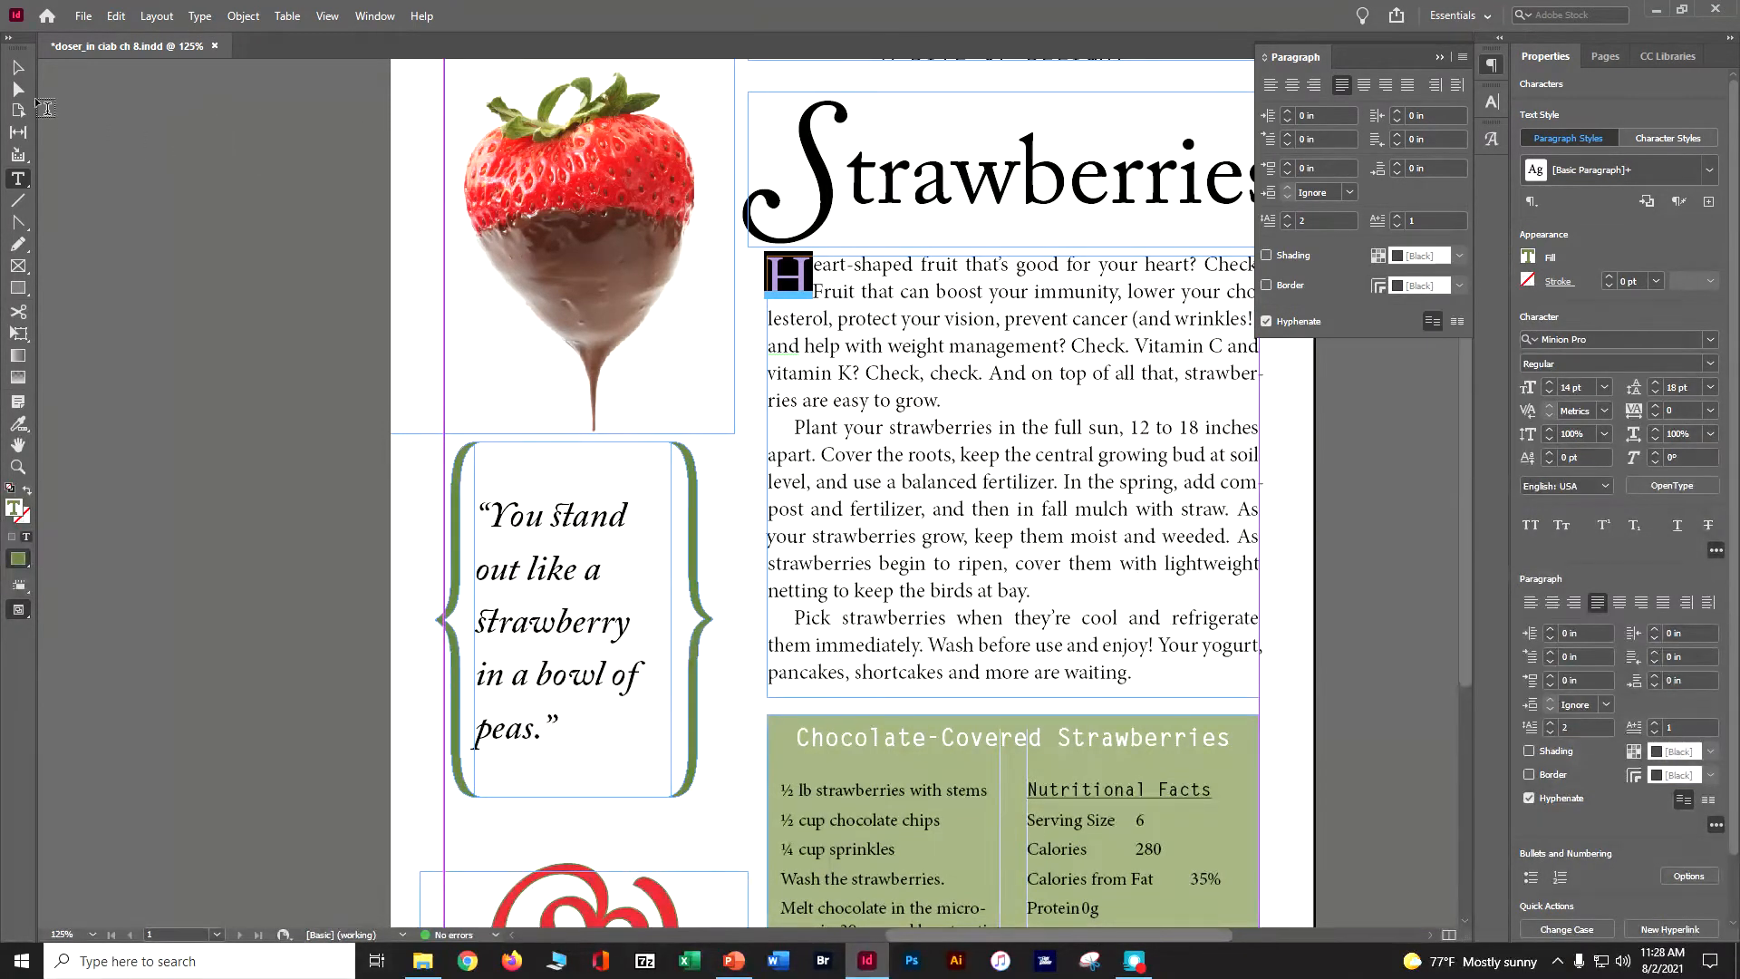
{"action": "left_click", "coordinate": [17, 67]}
{"action": "left_click", "coordinate": [125, 134]}
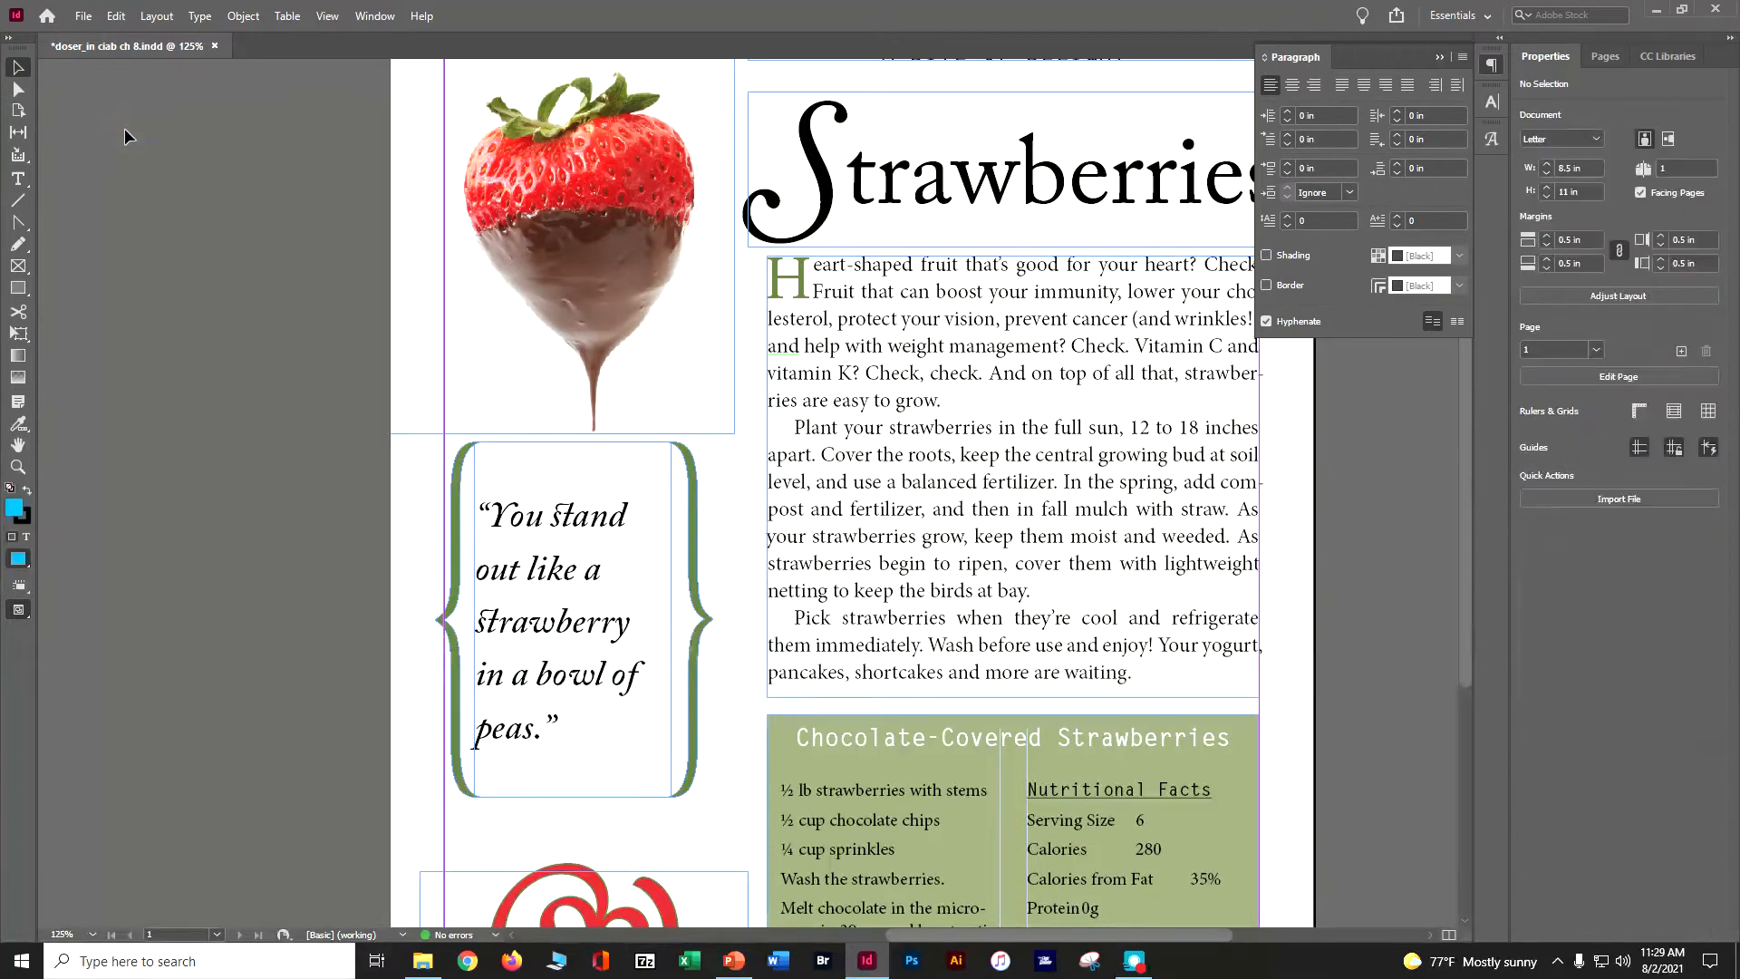
{"action": "key", "text": "ctrl+s"}
{"action": "left_click", "coordinate": [1440, 54]}
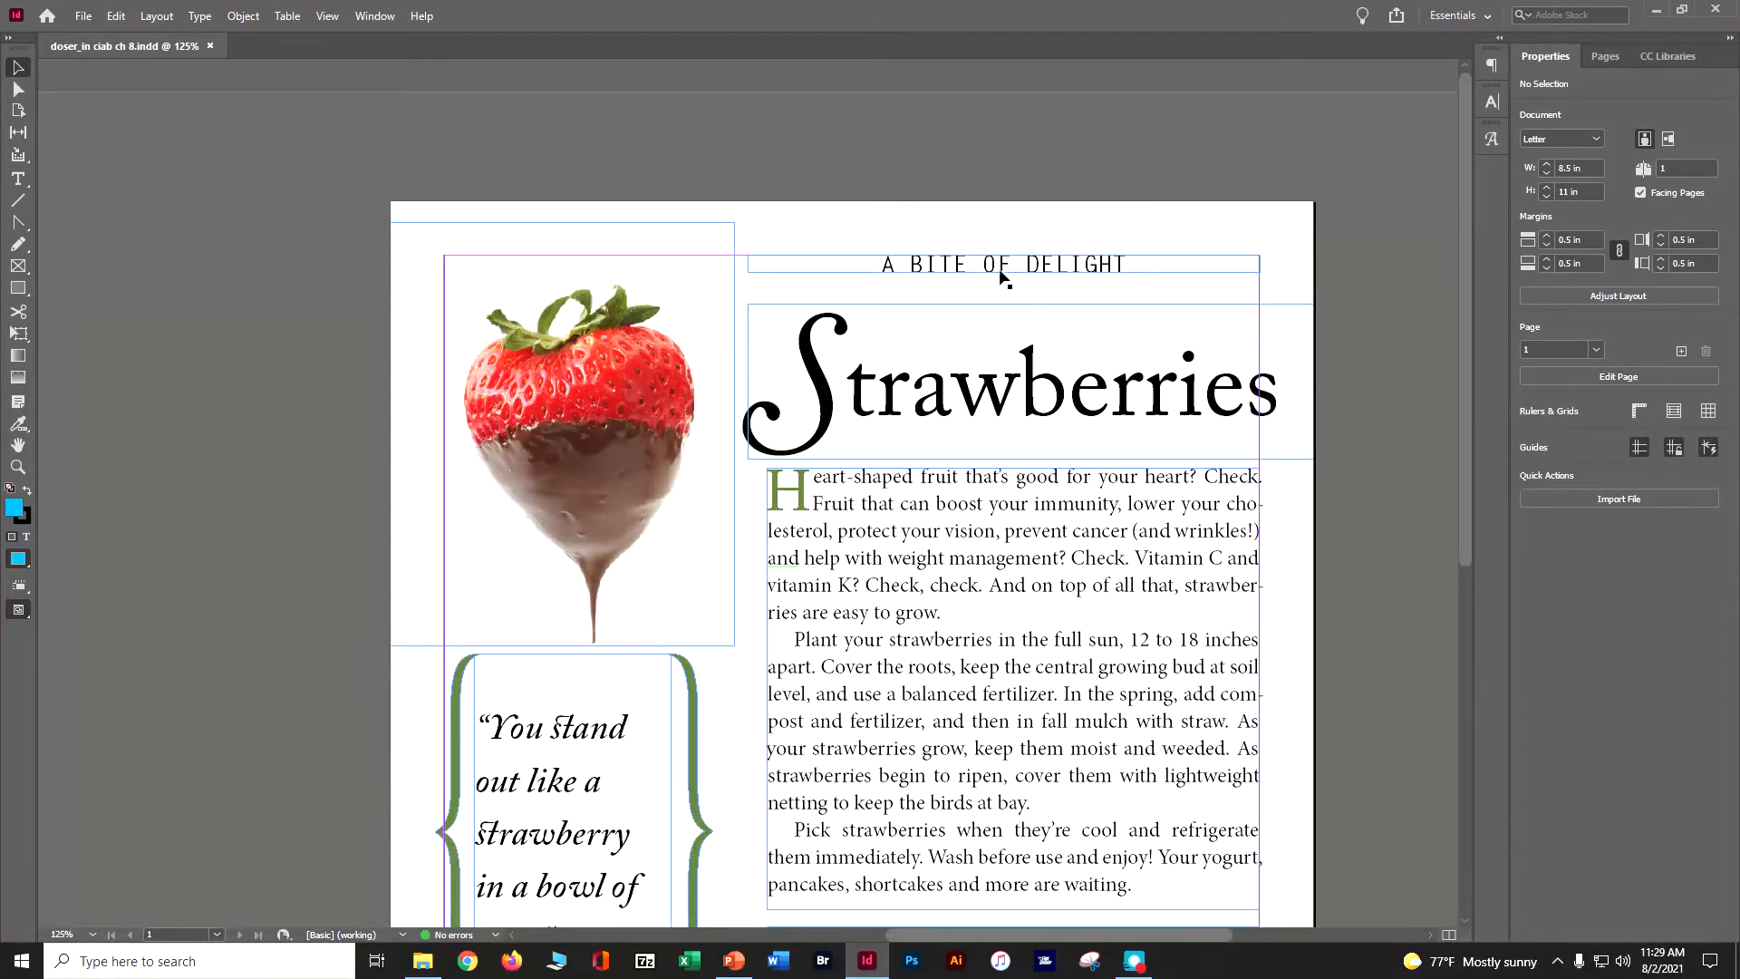
Step: Set the tracking of the "A BITE OF DELIGHT" line above the title to 100
{"action": "left_click", "coordinate": [17, 181]}
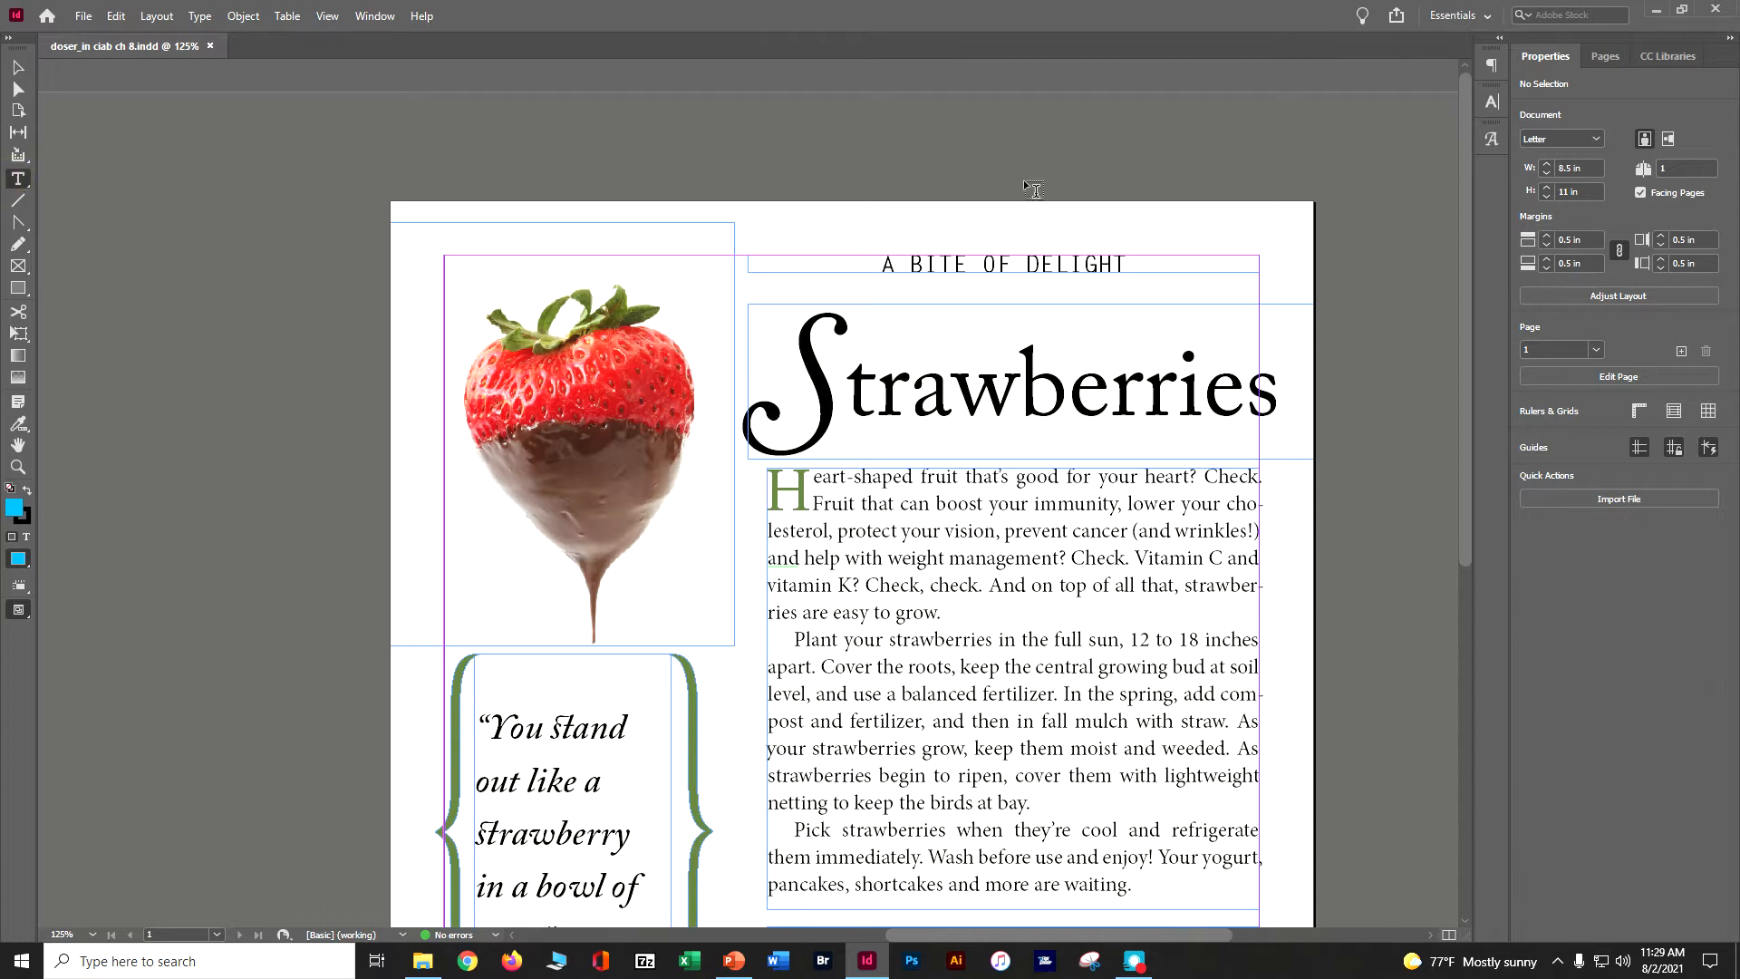
{"action": "triple_click", "coordinate": [1041, 265]}
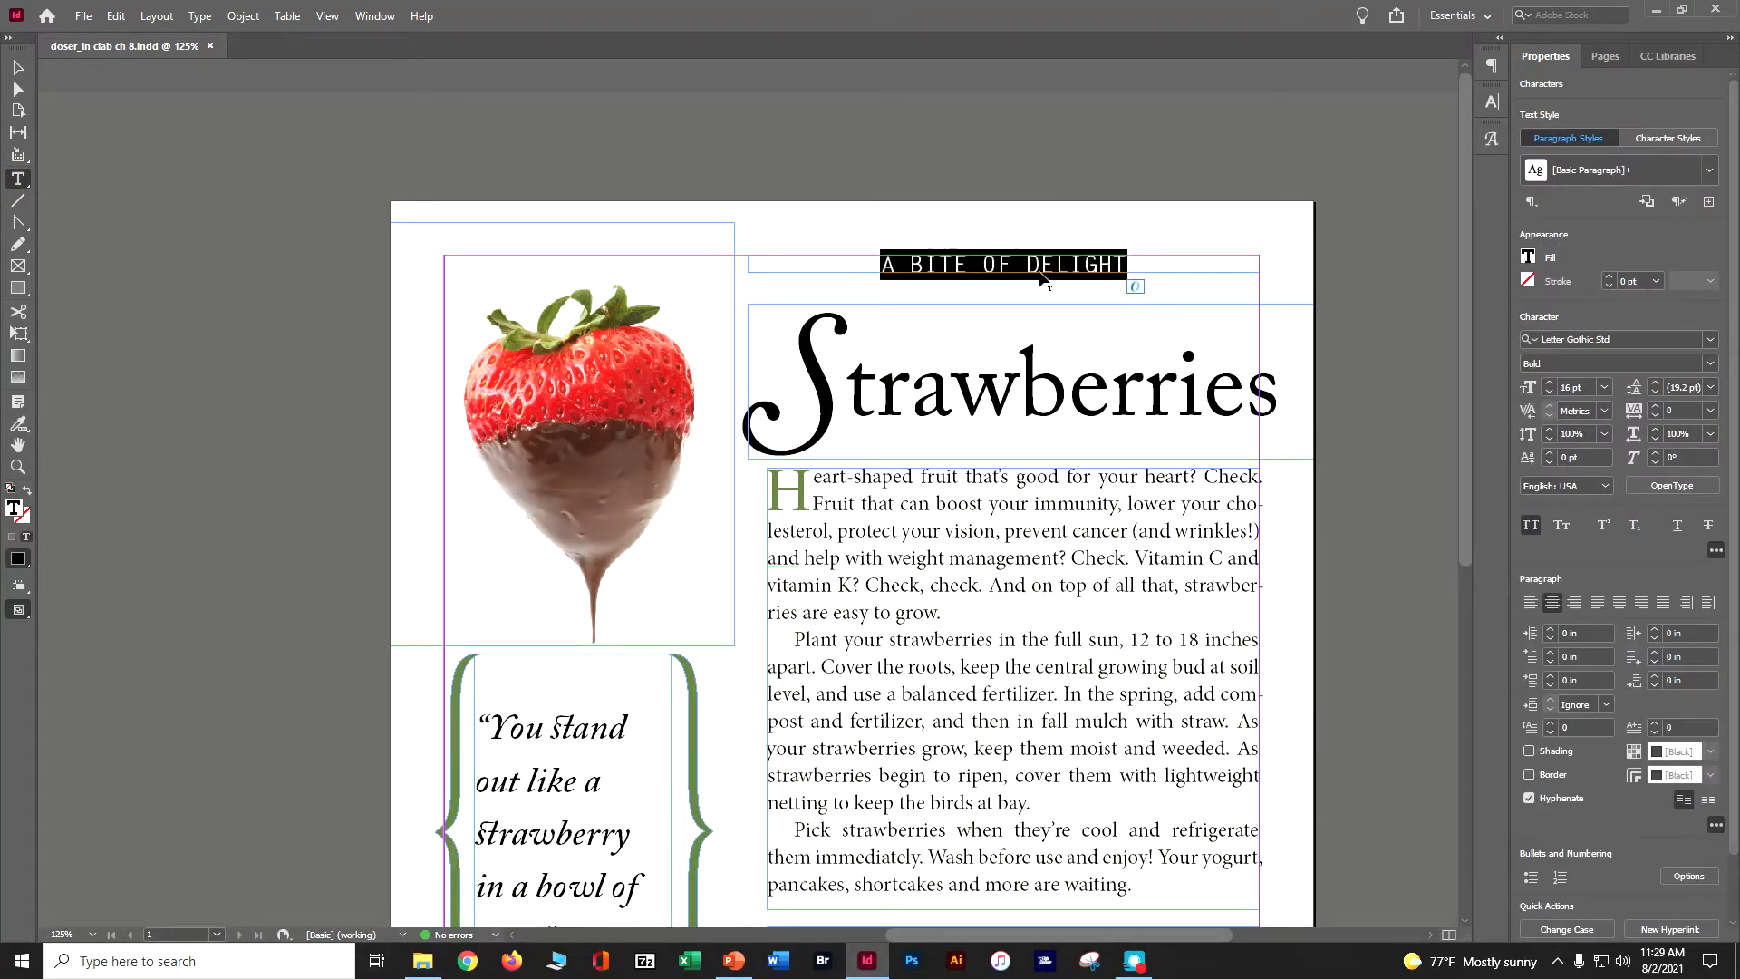
{"action": "left_click", "coordinate": [1491, 100]}
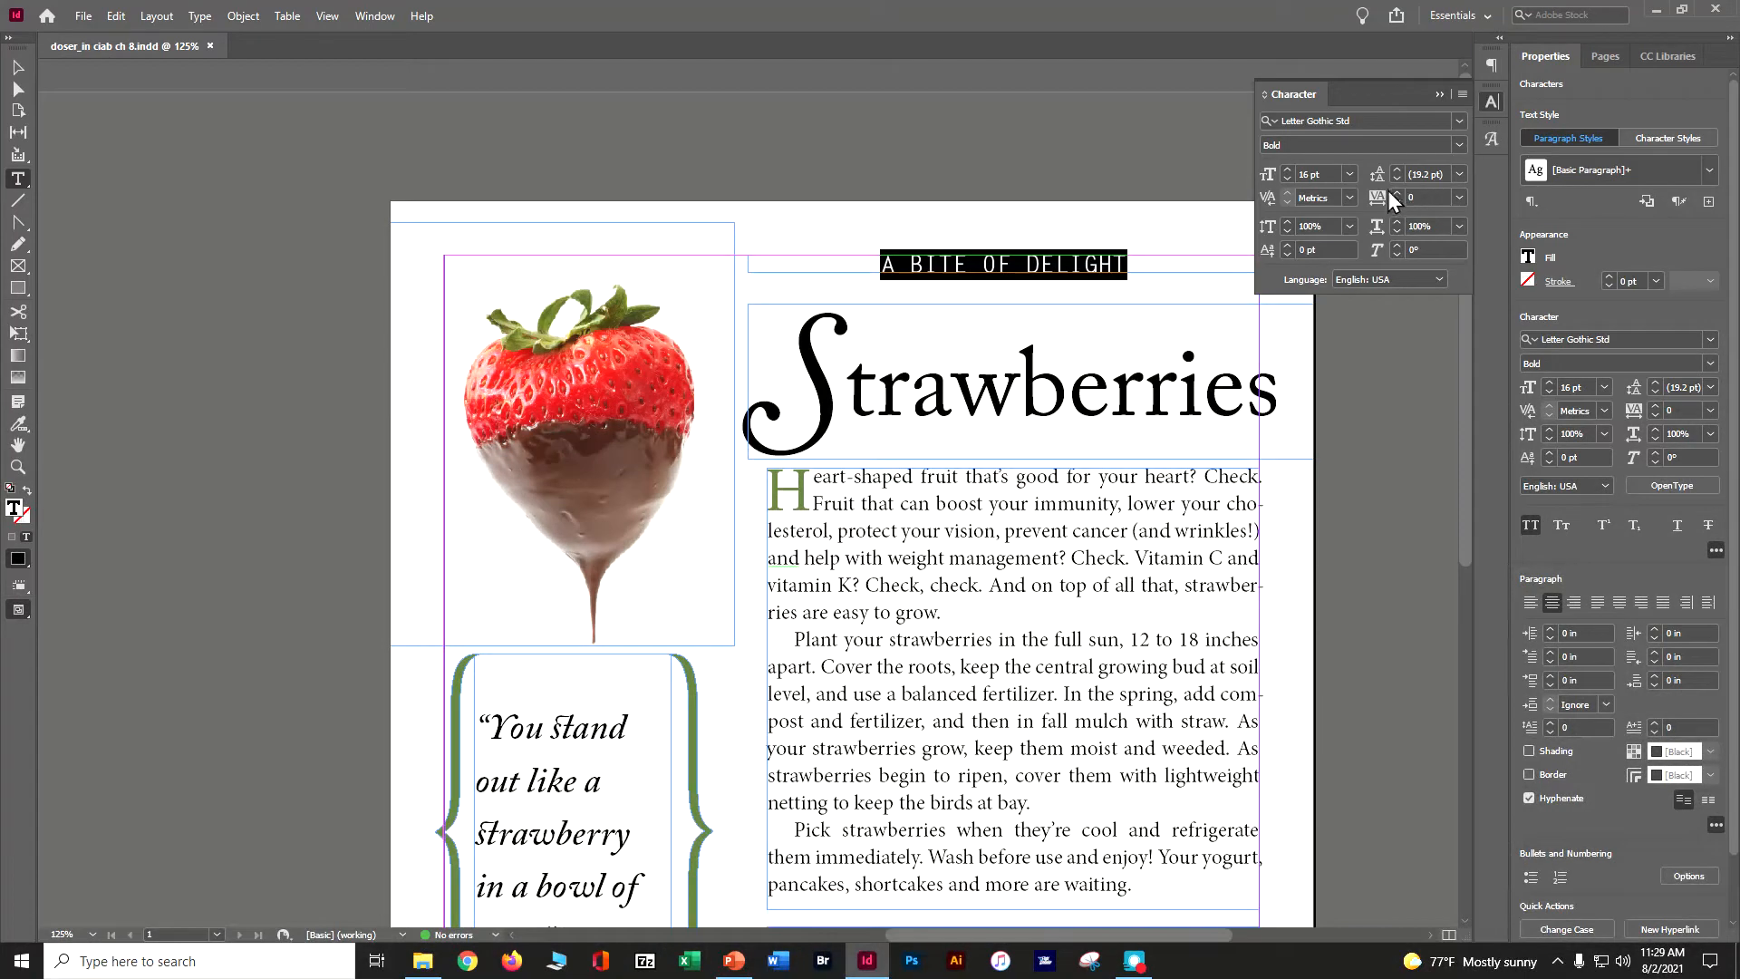
{"action": "left_click", "coordinate": [1457, 197]}
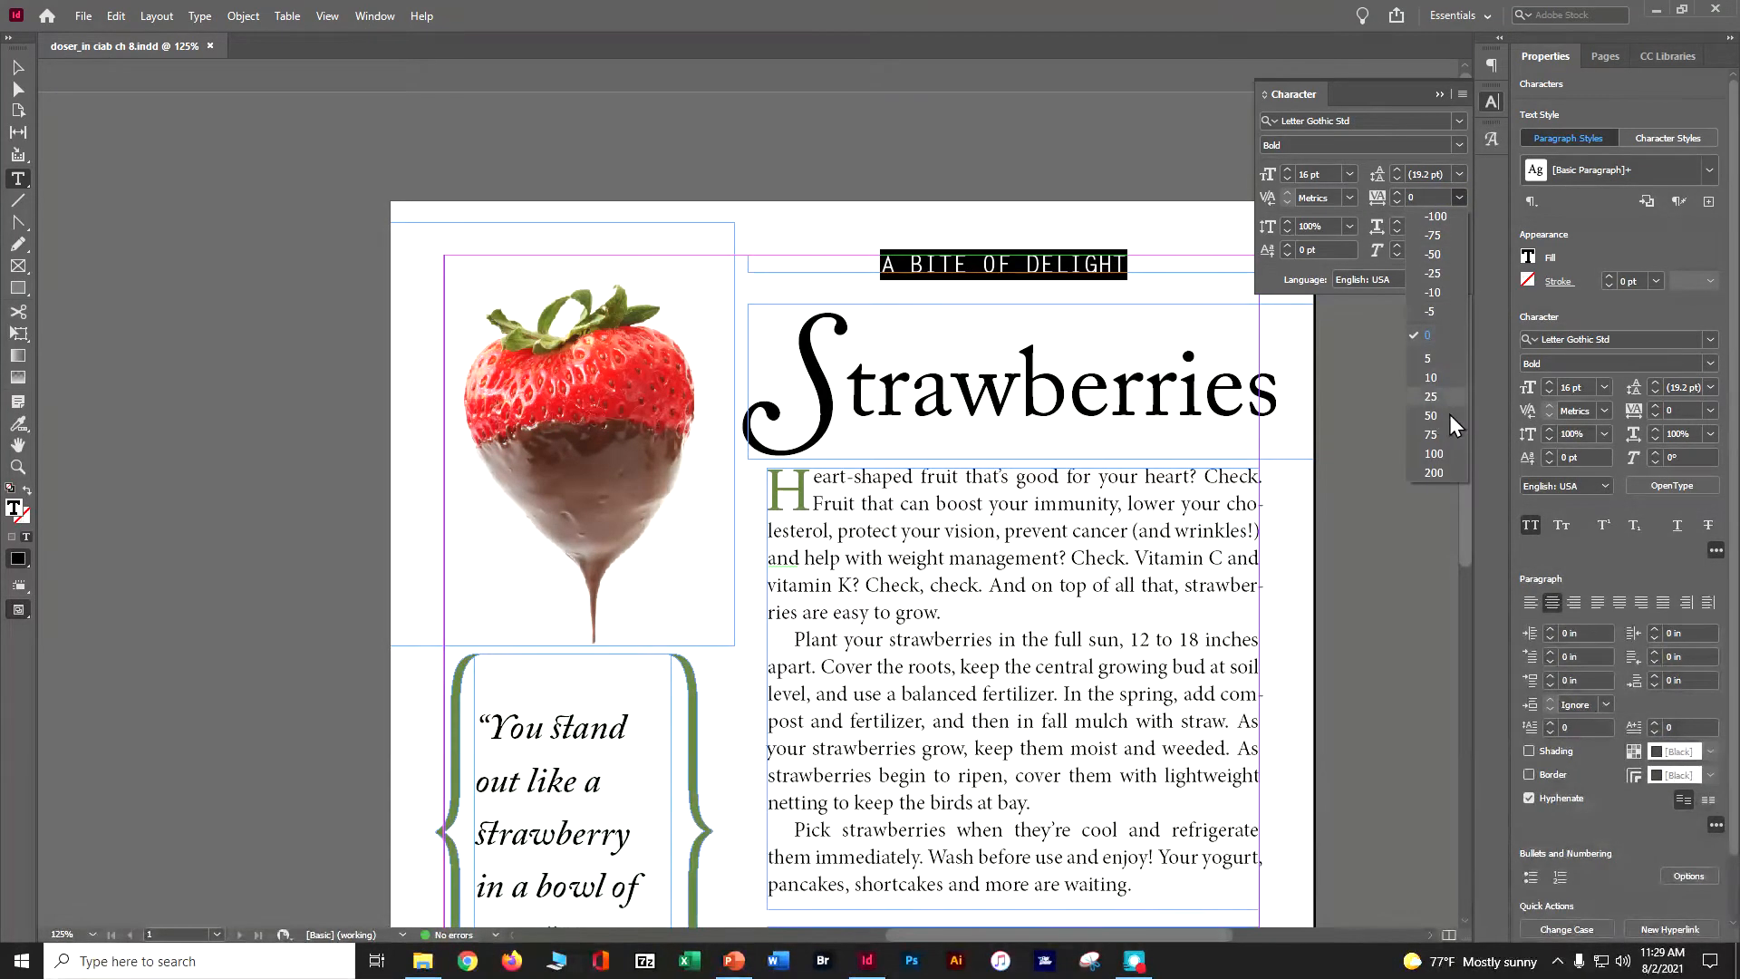
{"action": "left_click", "coordinate": [1448, 447]}
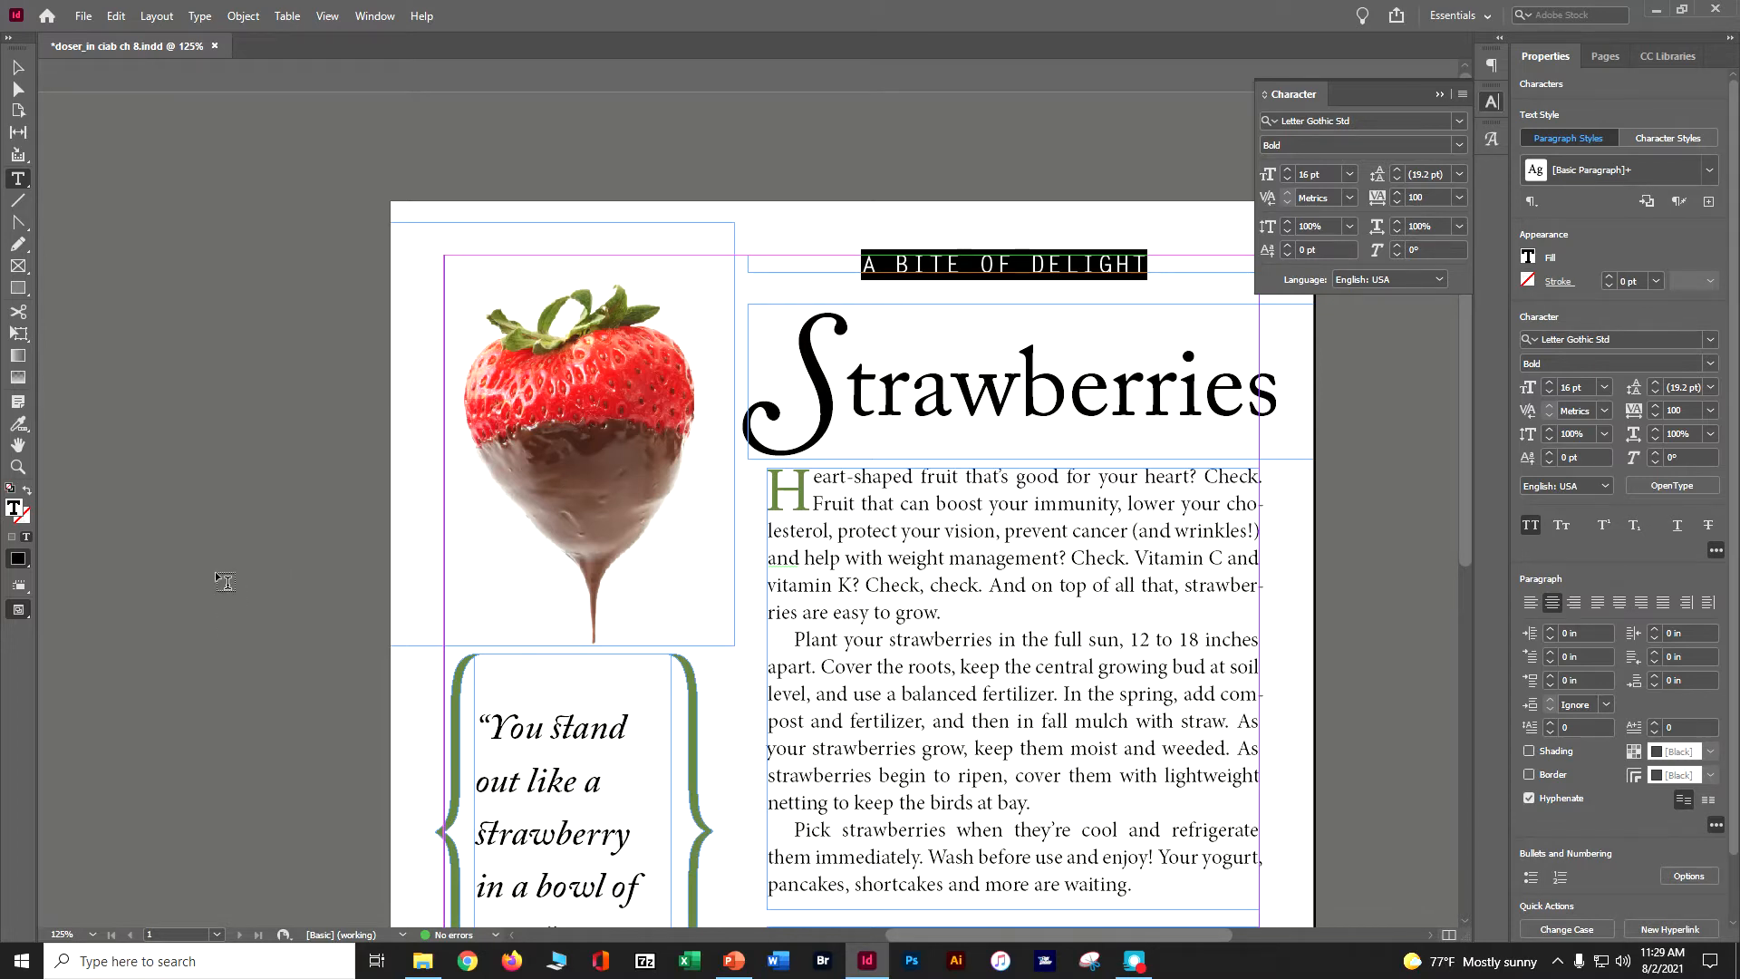
Step: Tighten the tracking of the whole "Strawberries" title to -20
{"action": "triple_click", "coordinate": [870, 413]}
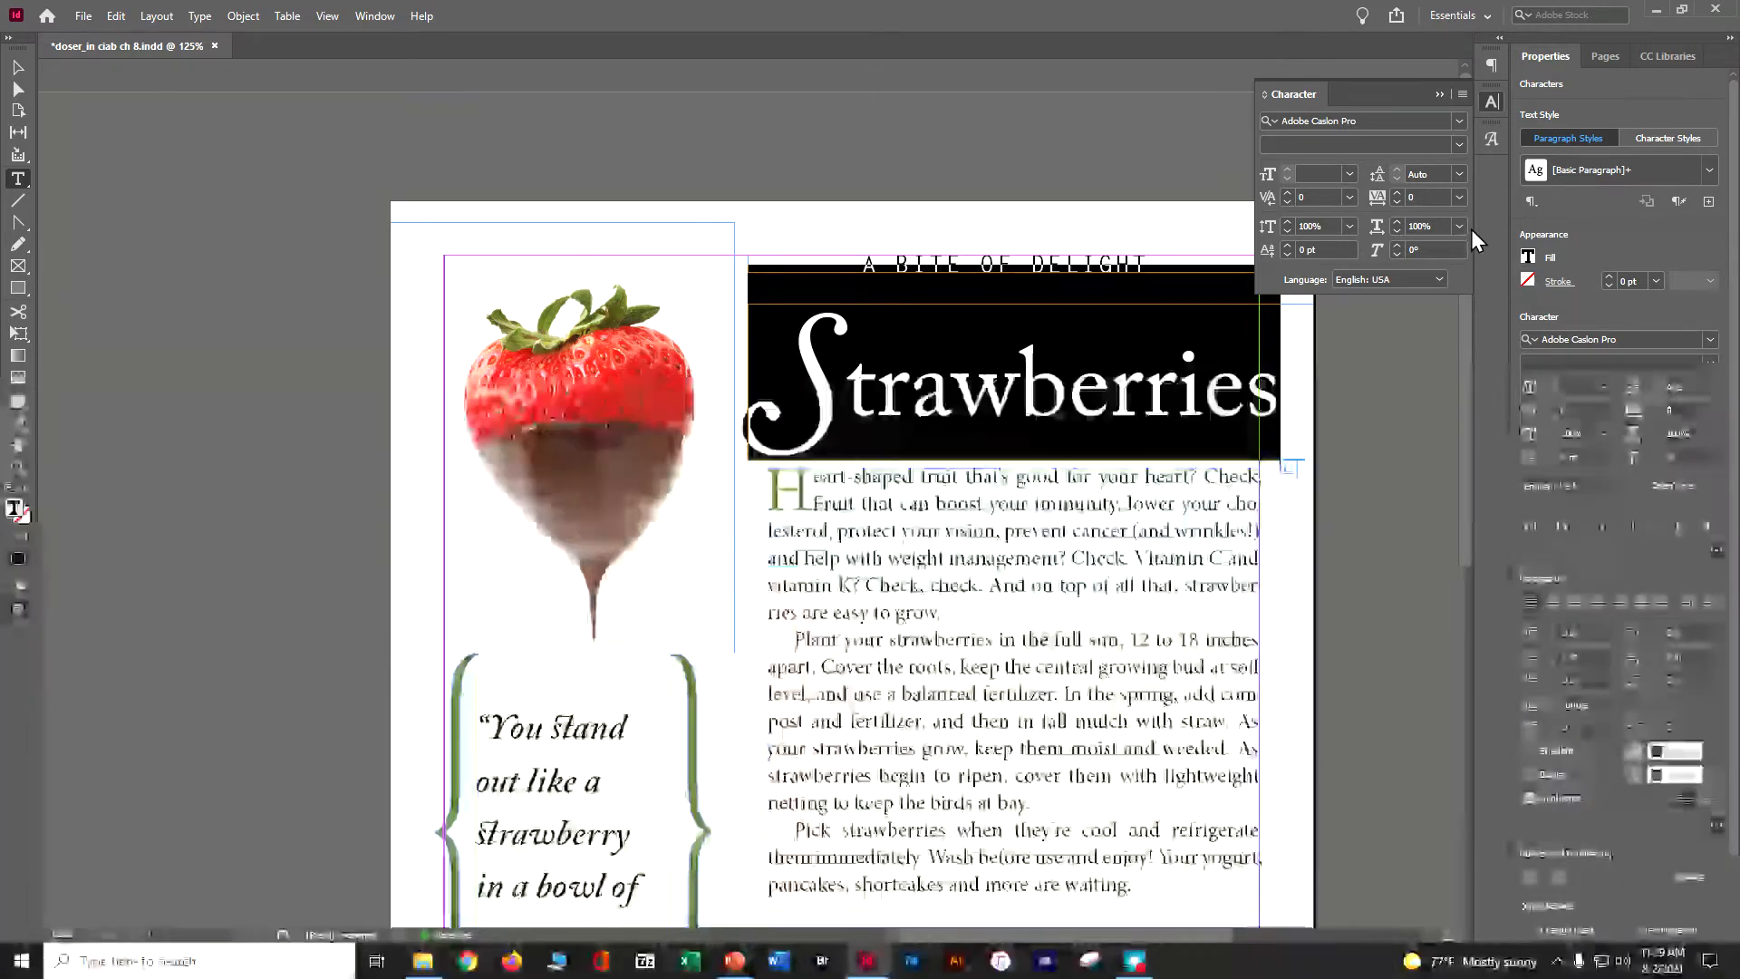
{"action": "left_click", "coordinate": [1458, 198]}
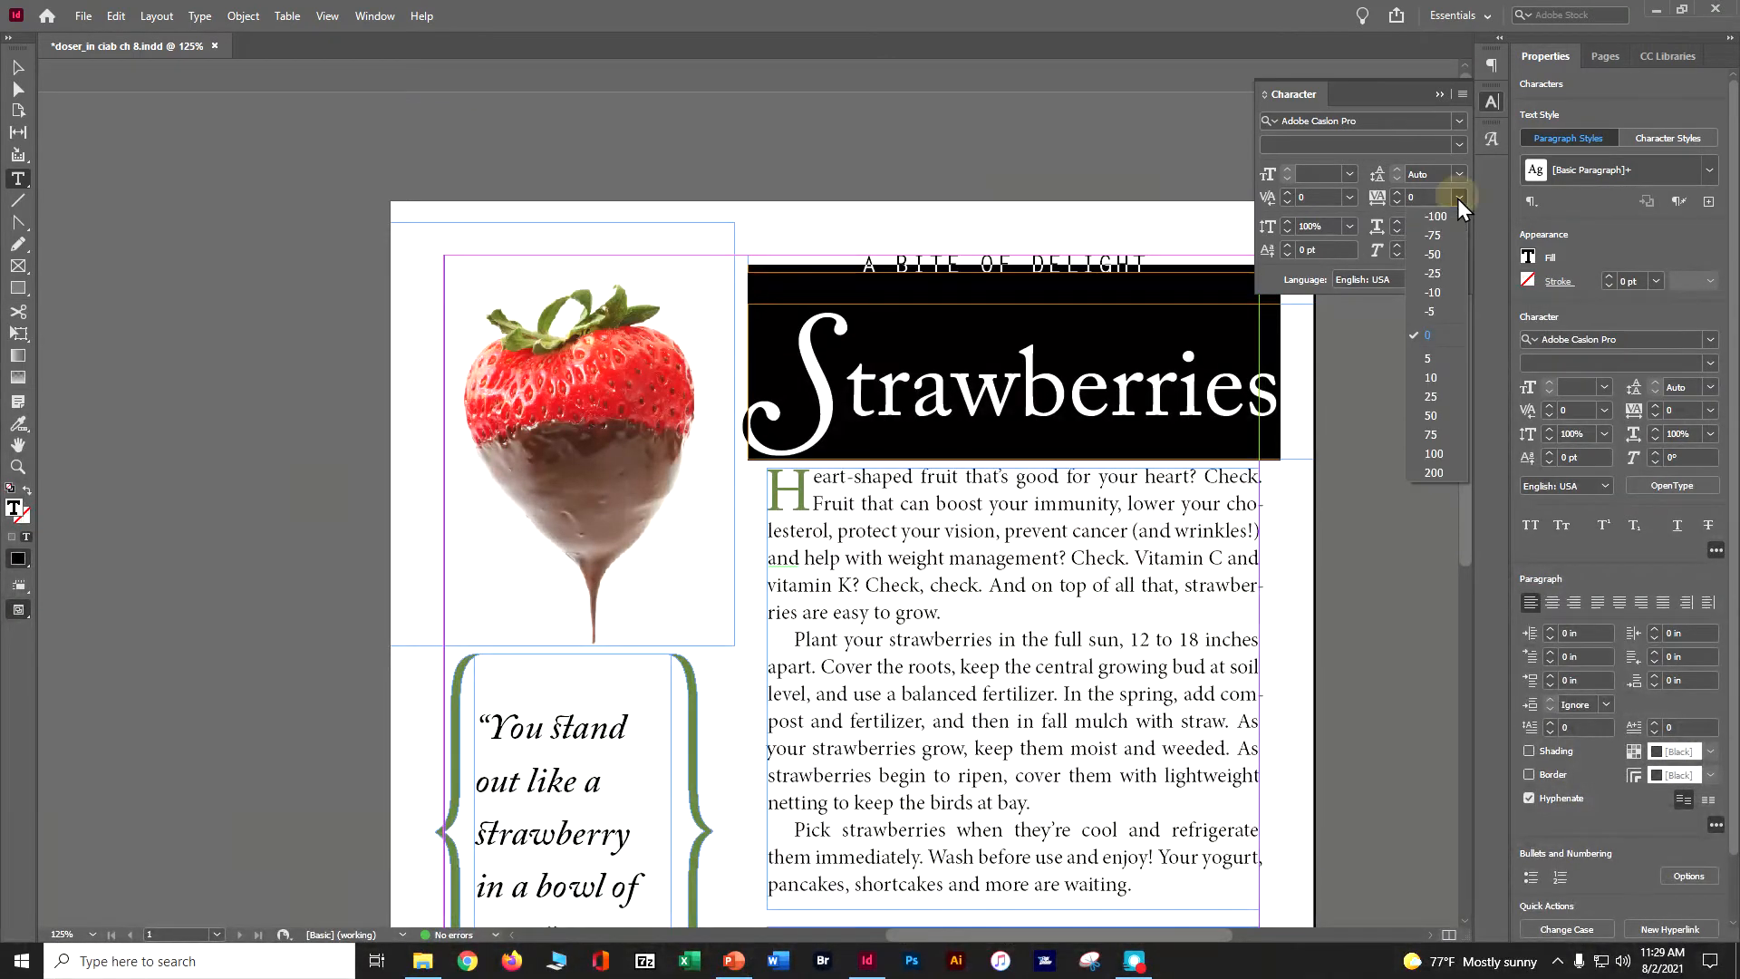
{"action": "left_click", "coordinate": [1452, 271]}
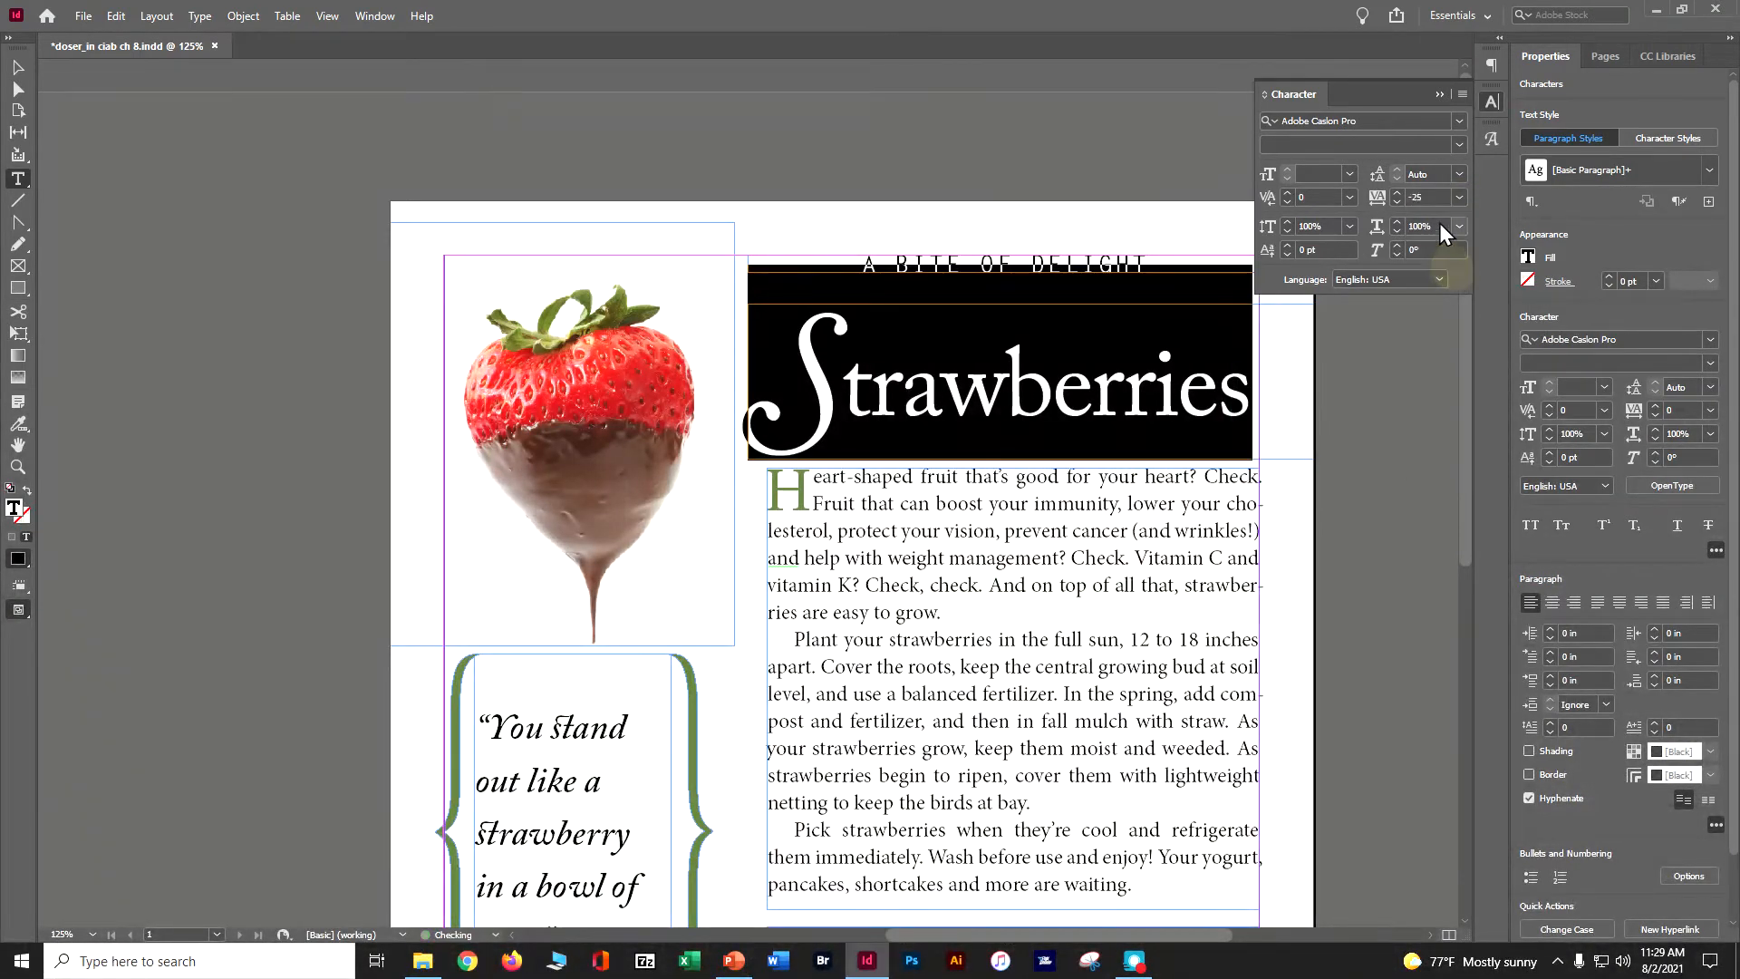
{"action": "left_click", "coordinate": [1396, 194]}
{"action": "left_click", "coordinate": [1395, 193]}
{"action": "left_click", "coordinate": [1395, 205]}
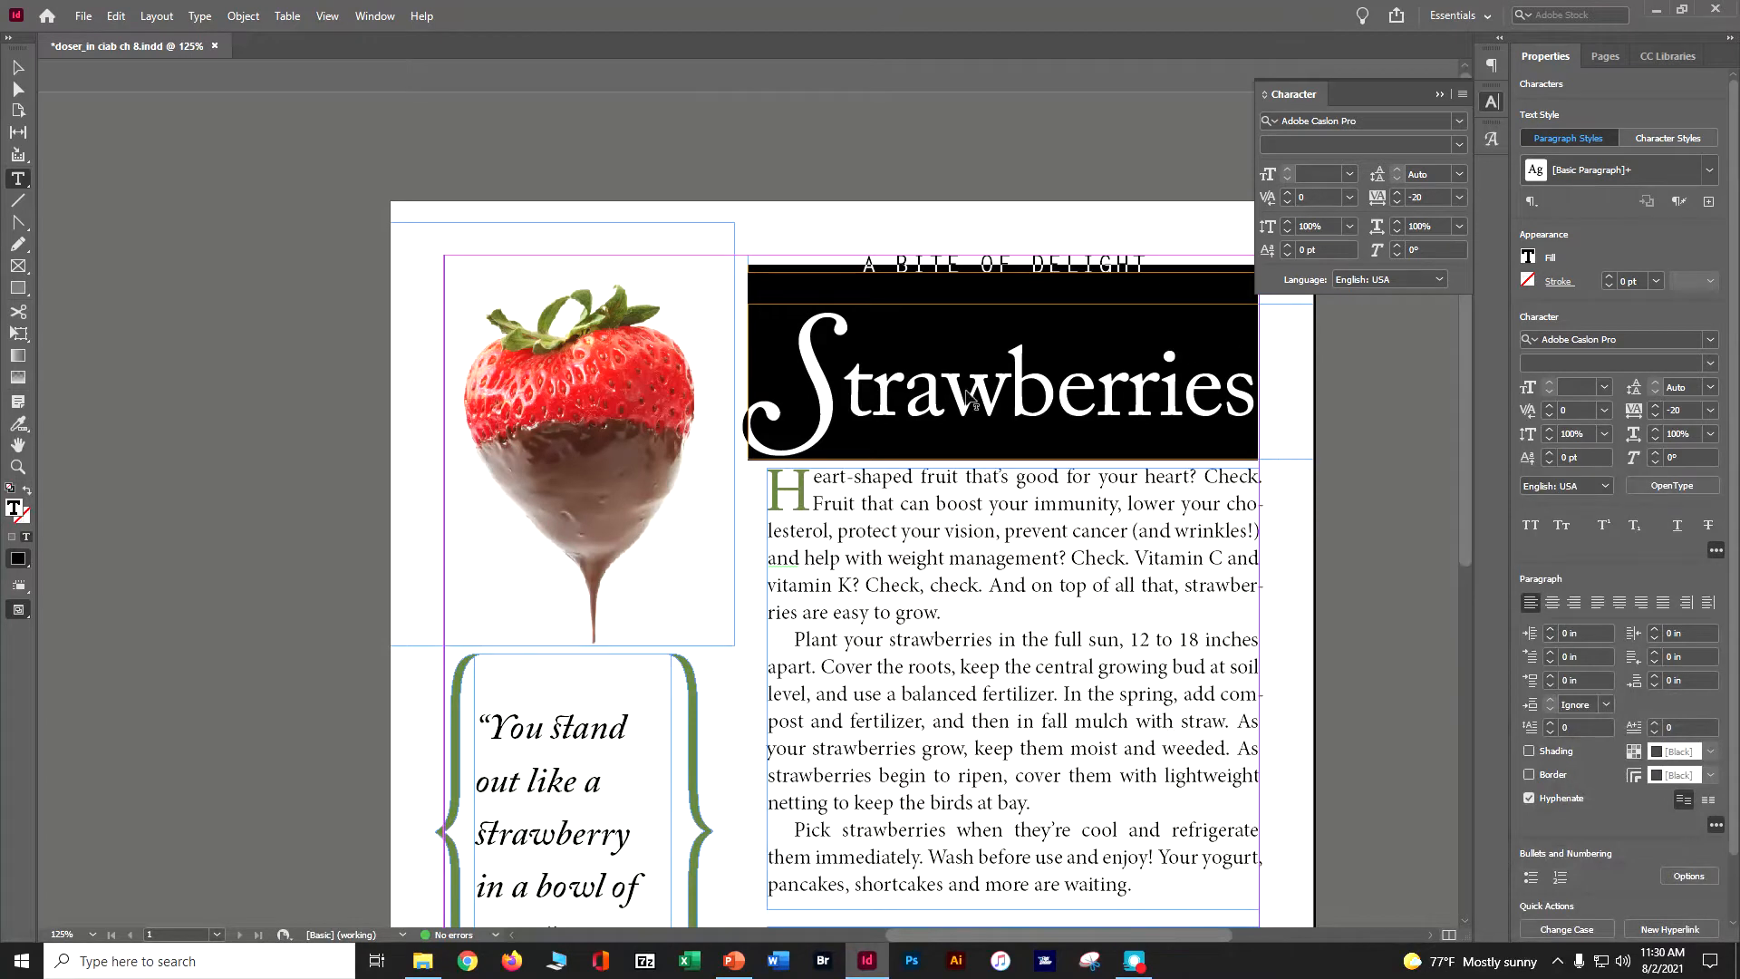
Step: Kern the gap between the "S" and "t" of the "Strawberries" title to -60, deselect everything and save the document
{"action": "left_click", "coordinate": [848, 396]}
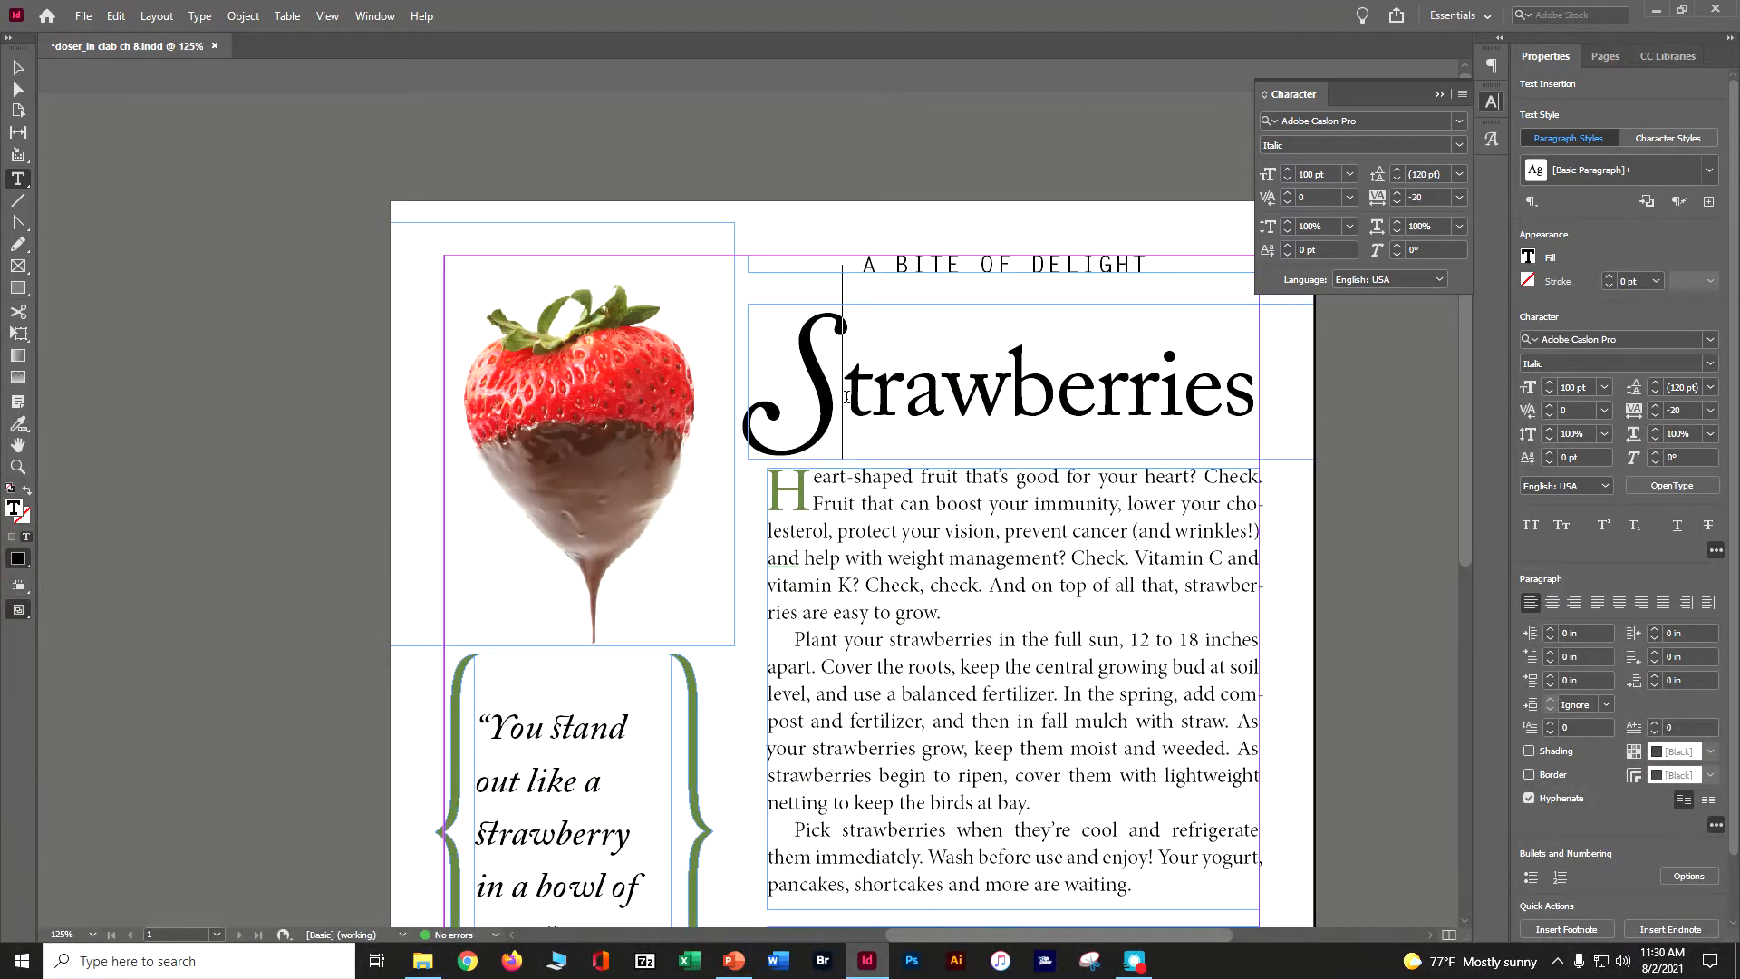
{"action": "key", "text": "alt+Left"}
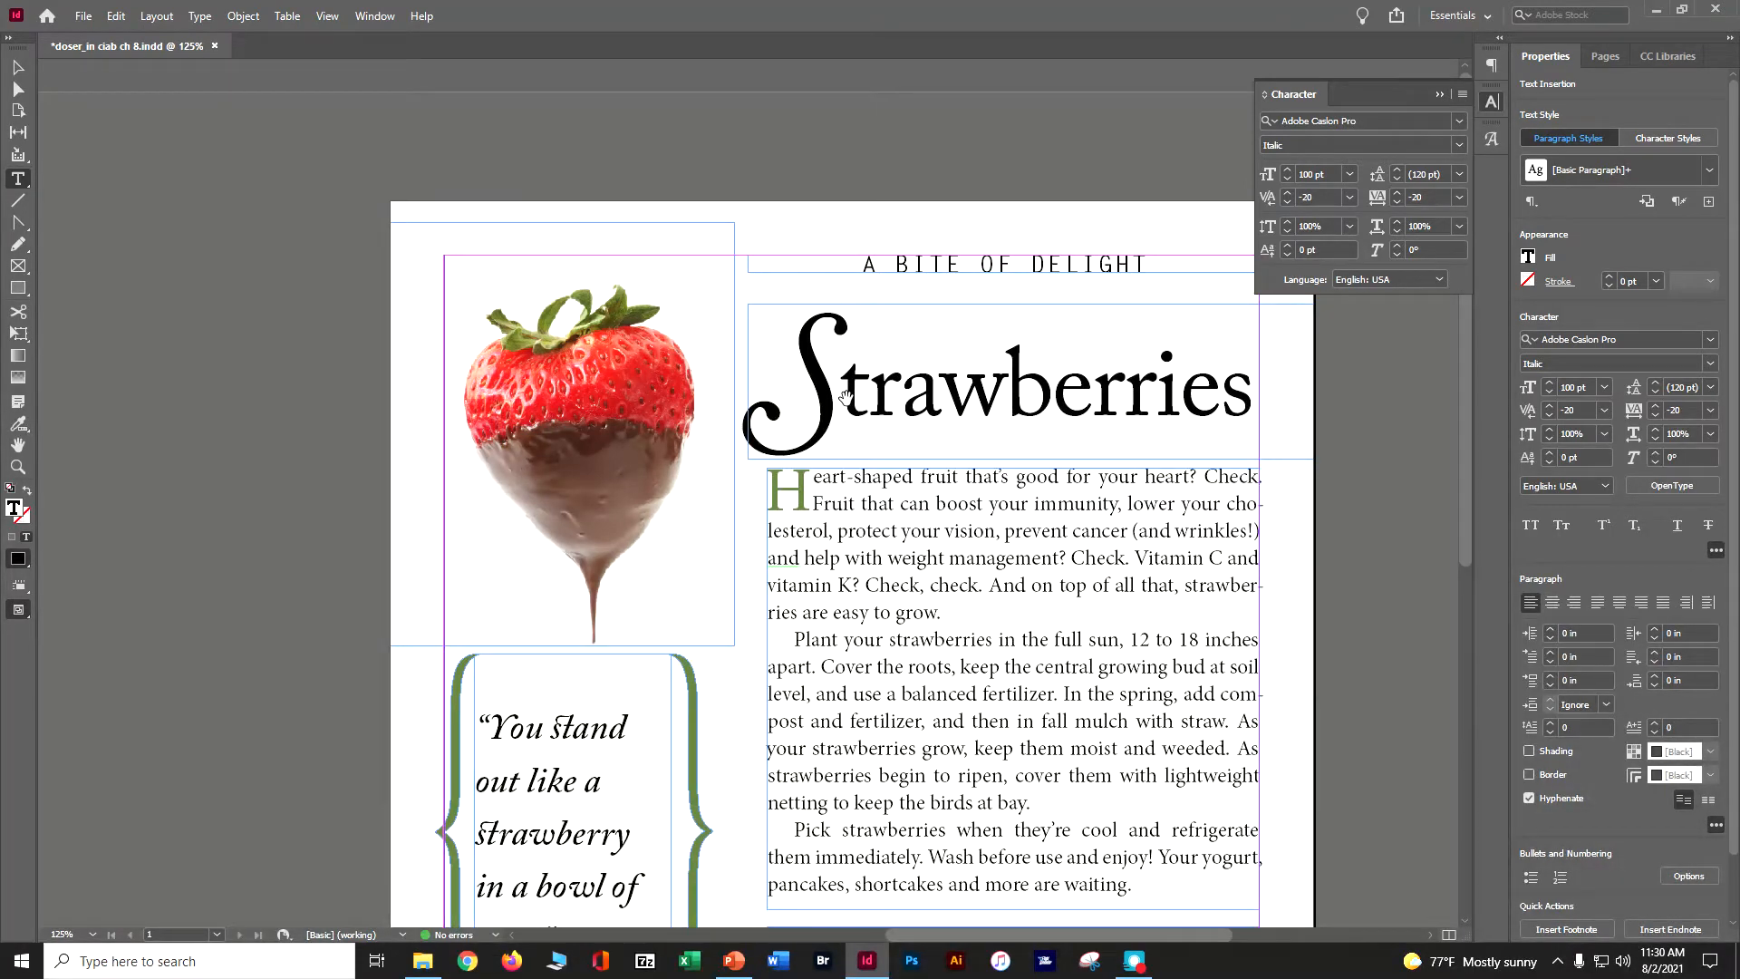
{"action": "key", "text": "alt+Left"}
{"action": "key", "text": "alt+Left"}
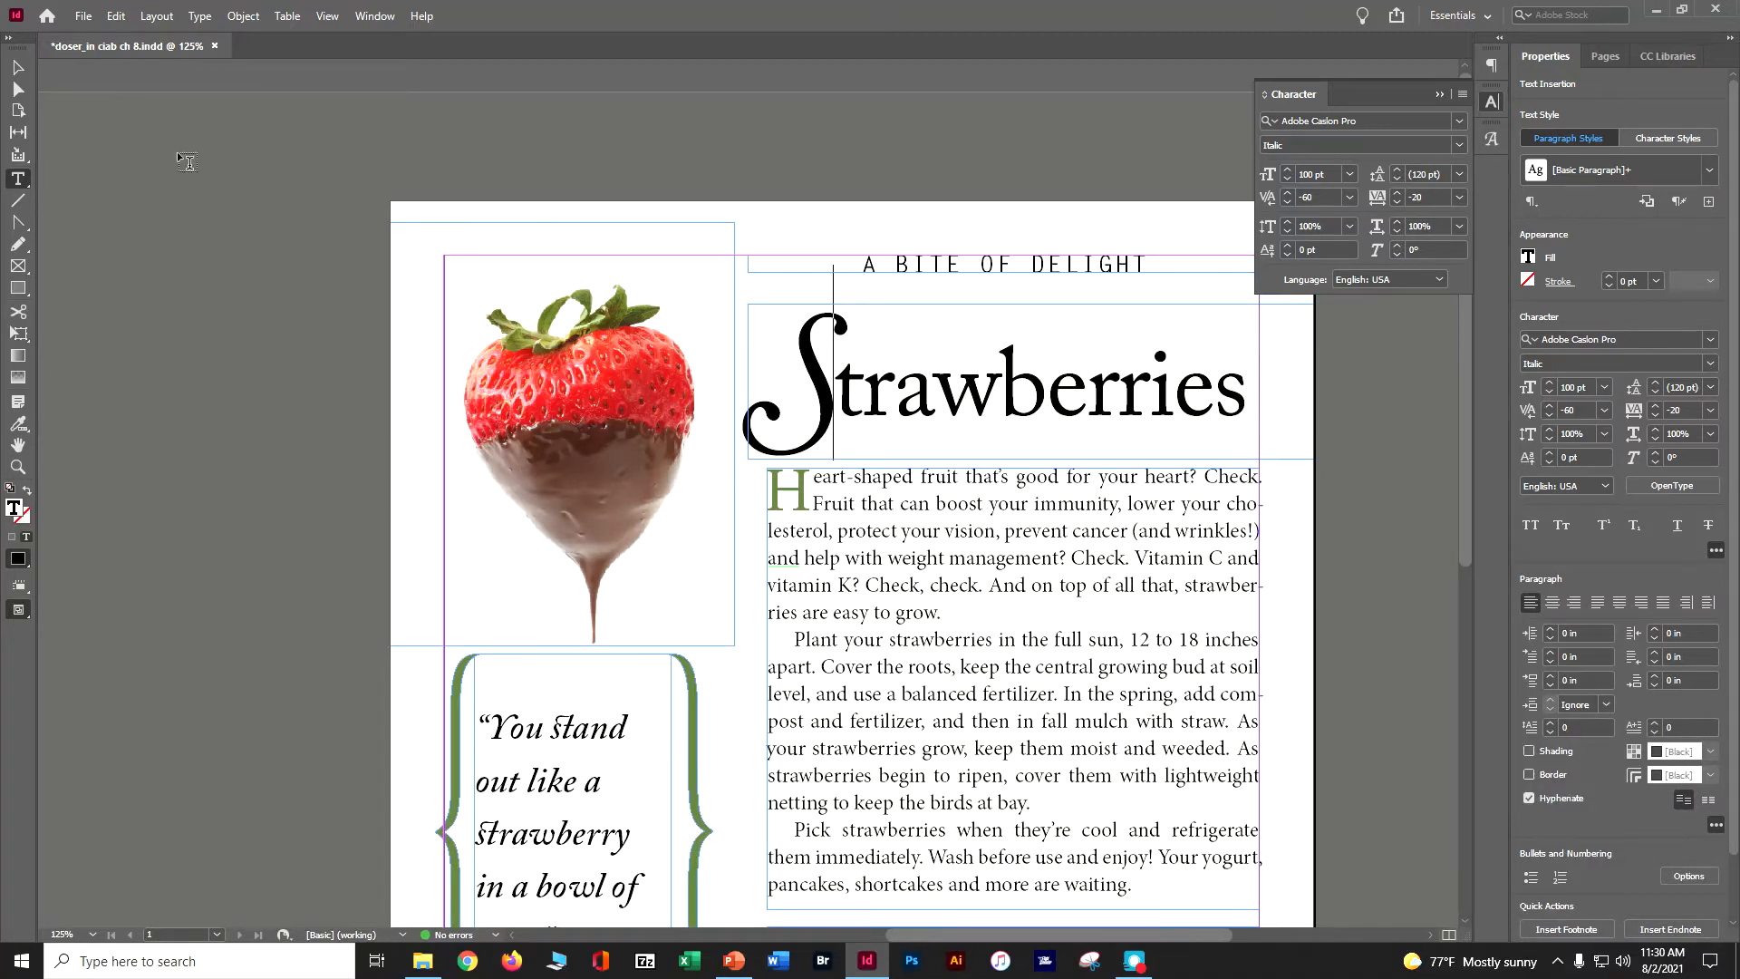
{"action": "left_click", "coordinate": [20, 66]}
{"action": "left_click", "coordinate": [156, 172]}
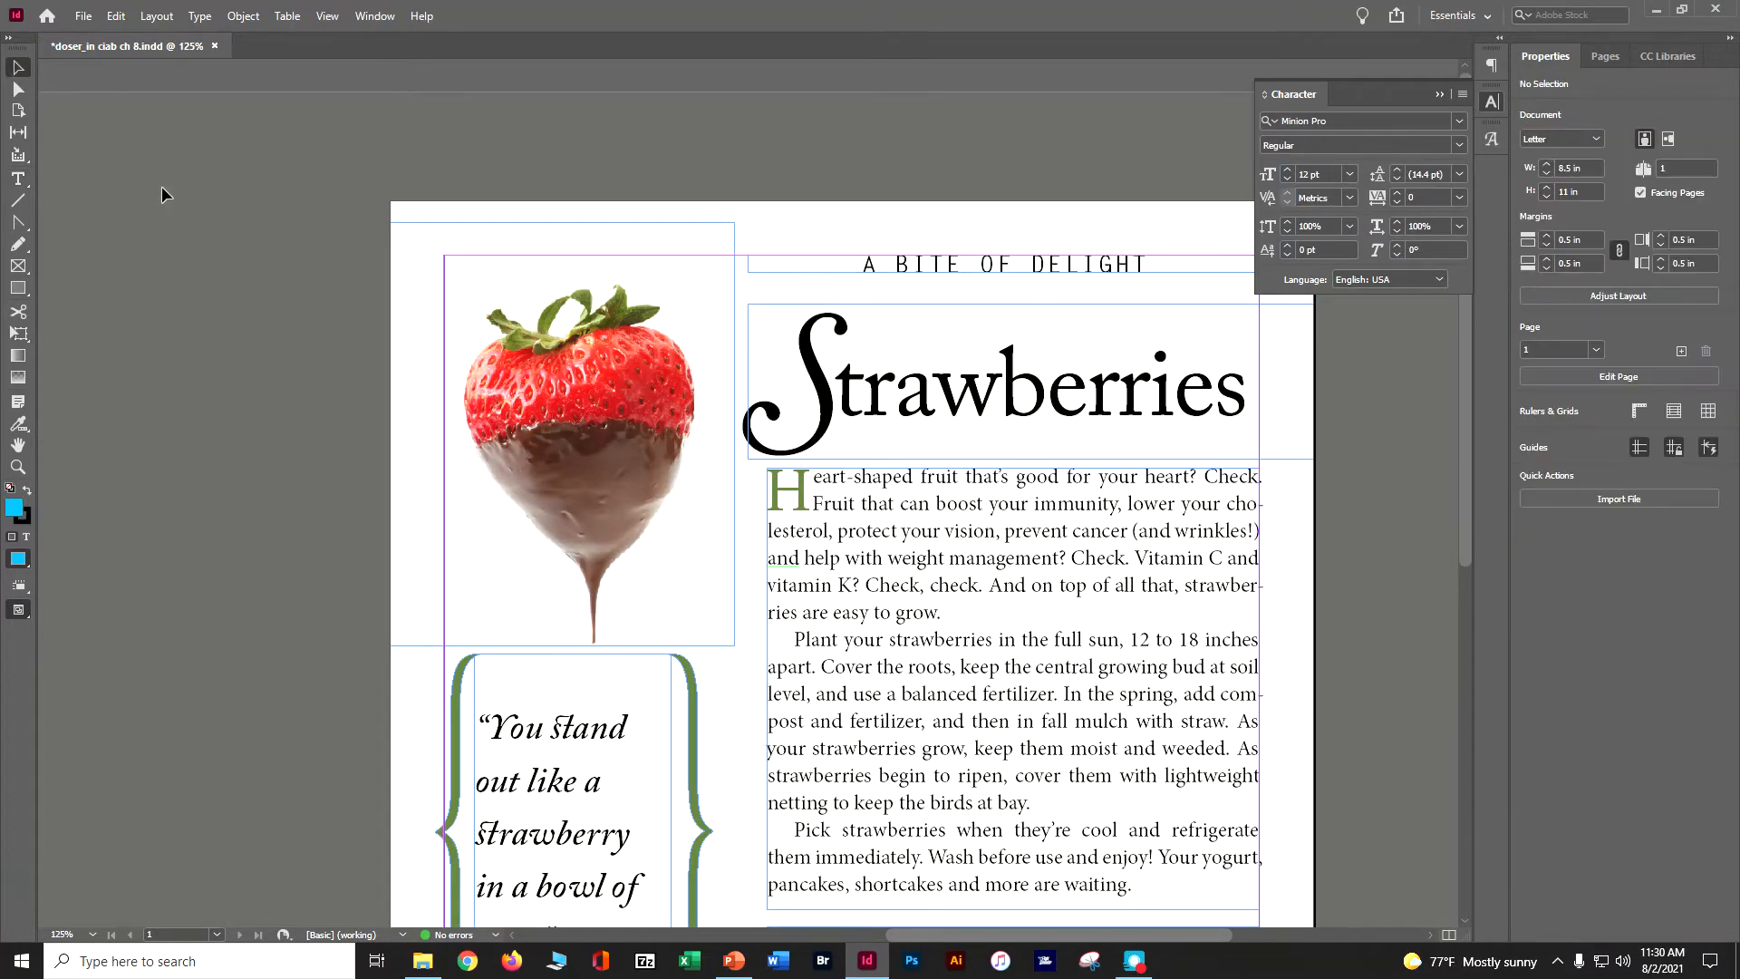
{"action": "key", "text": "ctrl+s"}
Step: Select all text in the body story beginning "Heart-shaped fruit" and turn off hyphenation for it
{"action": "scroll", "coordinate": [730, 426], "scroll_direction": "down", "scroll_amount": 5}
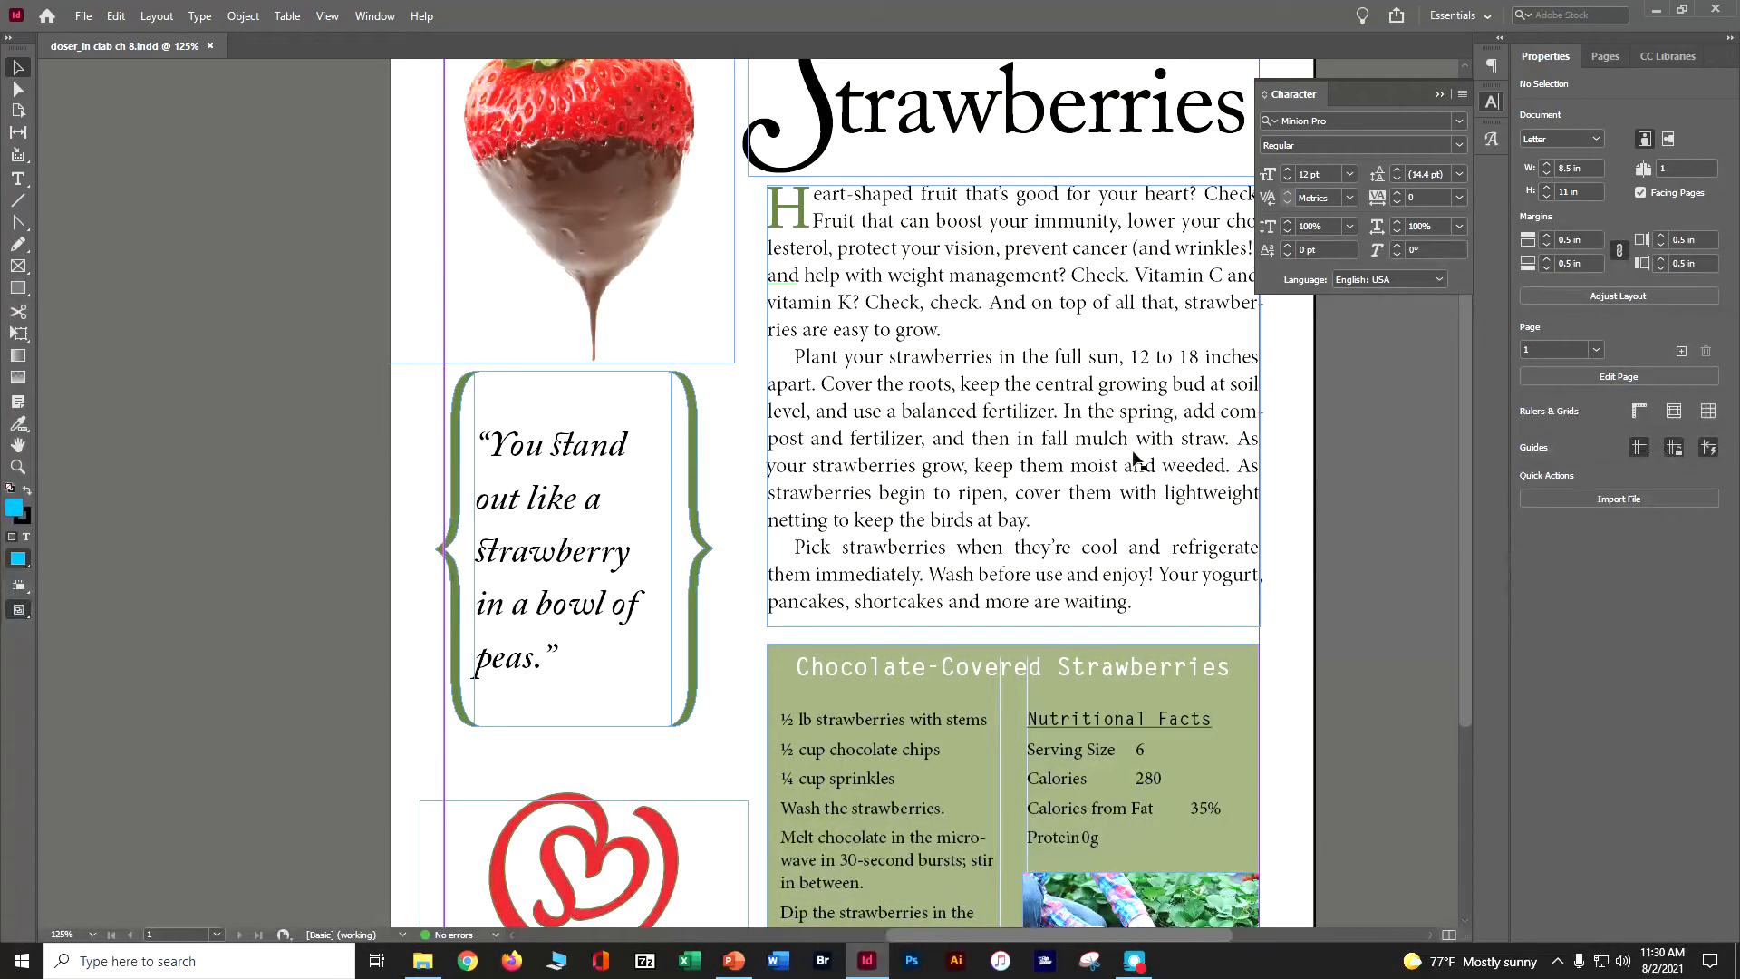
{"action": "left_click", "coordinate": [18, 178]}
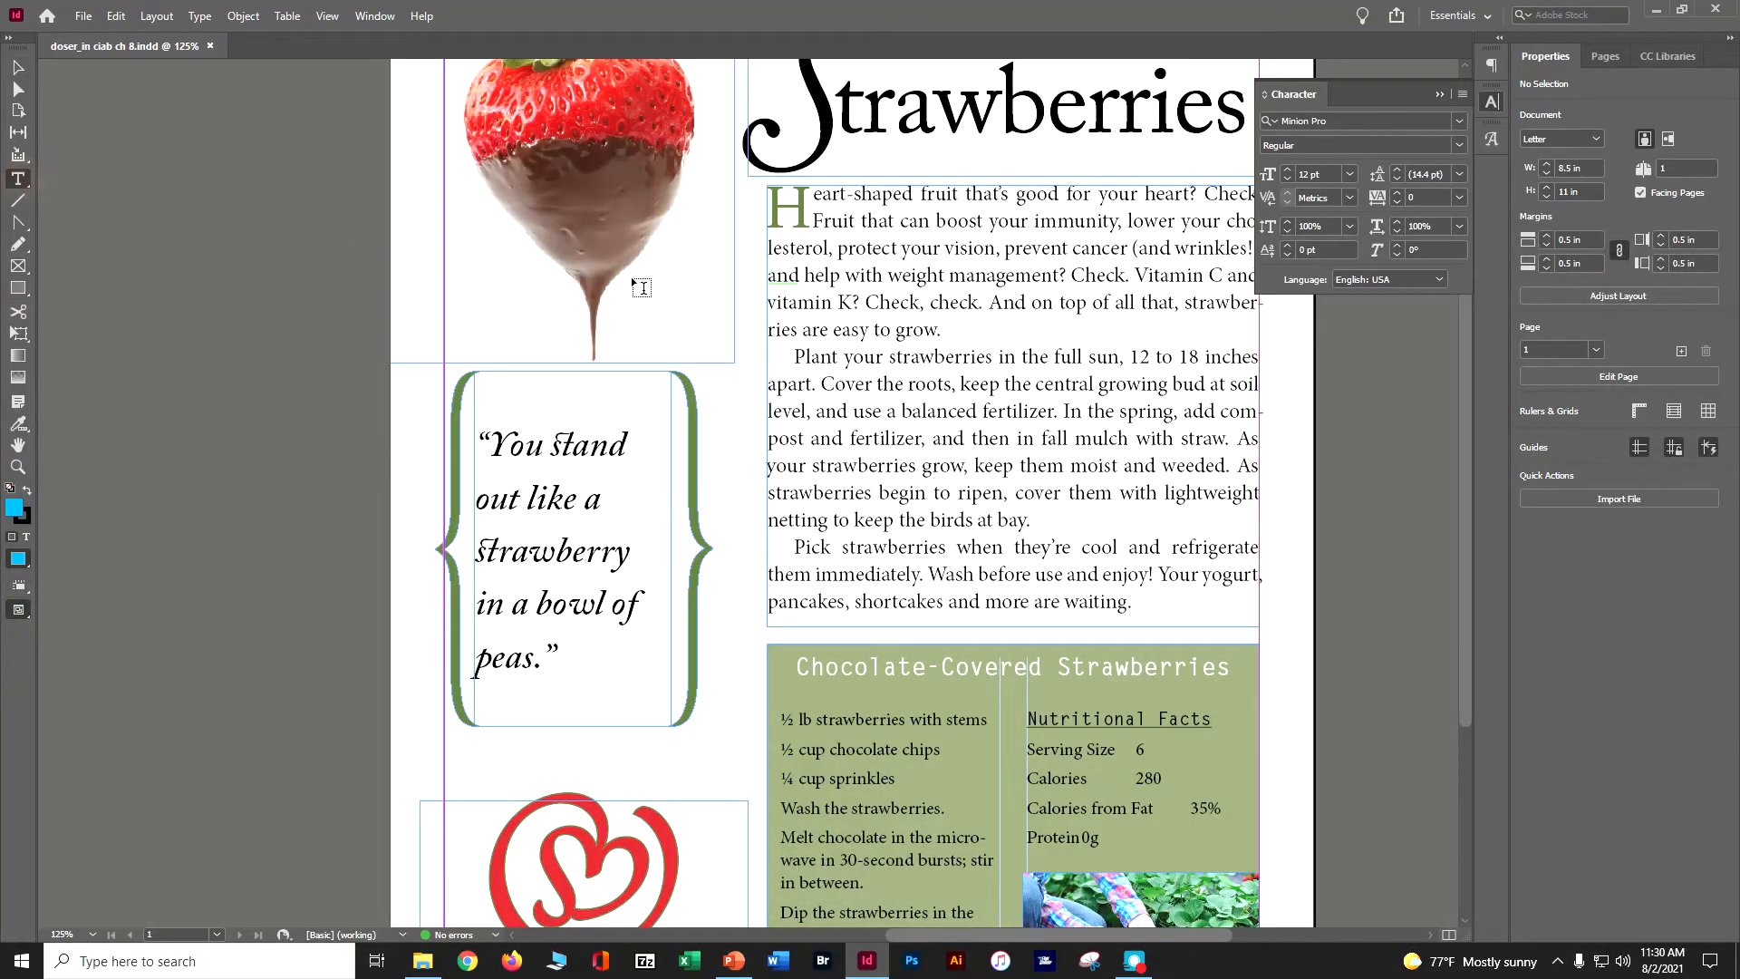
{"action": "left_click", "coordinate": [846, 193]}
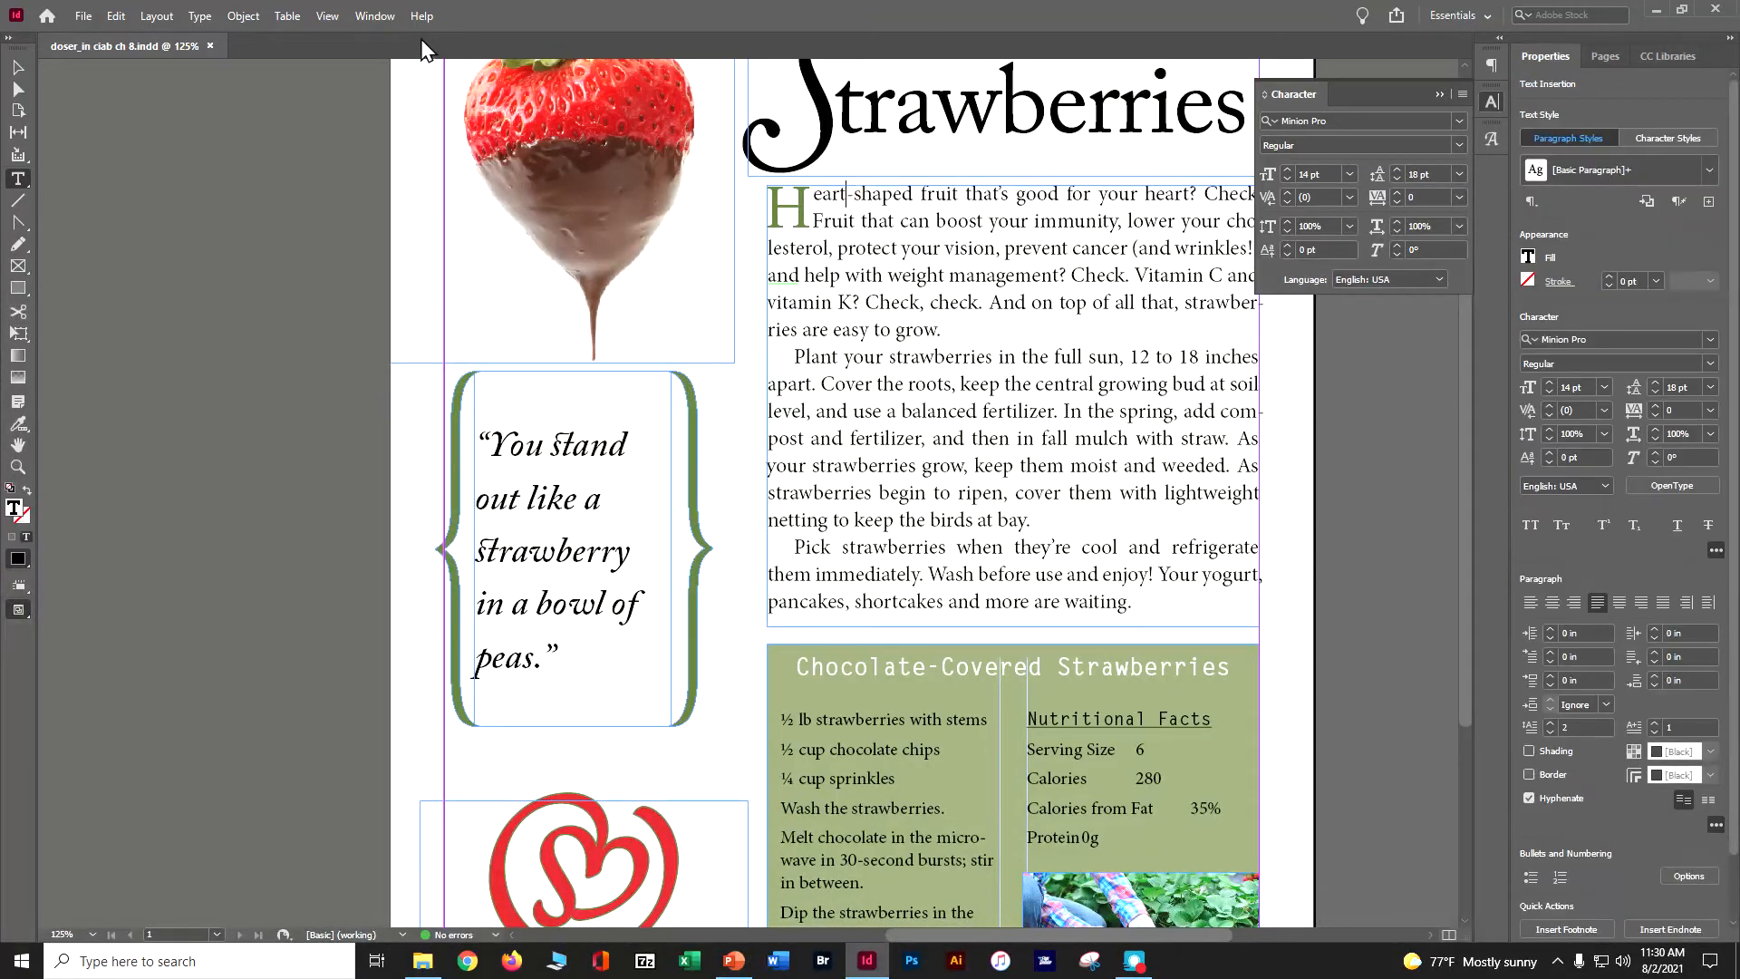
{"action": "left_click", "coordinate": [116, 15]}
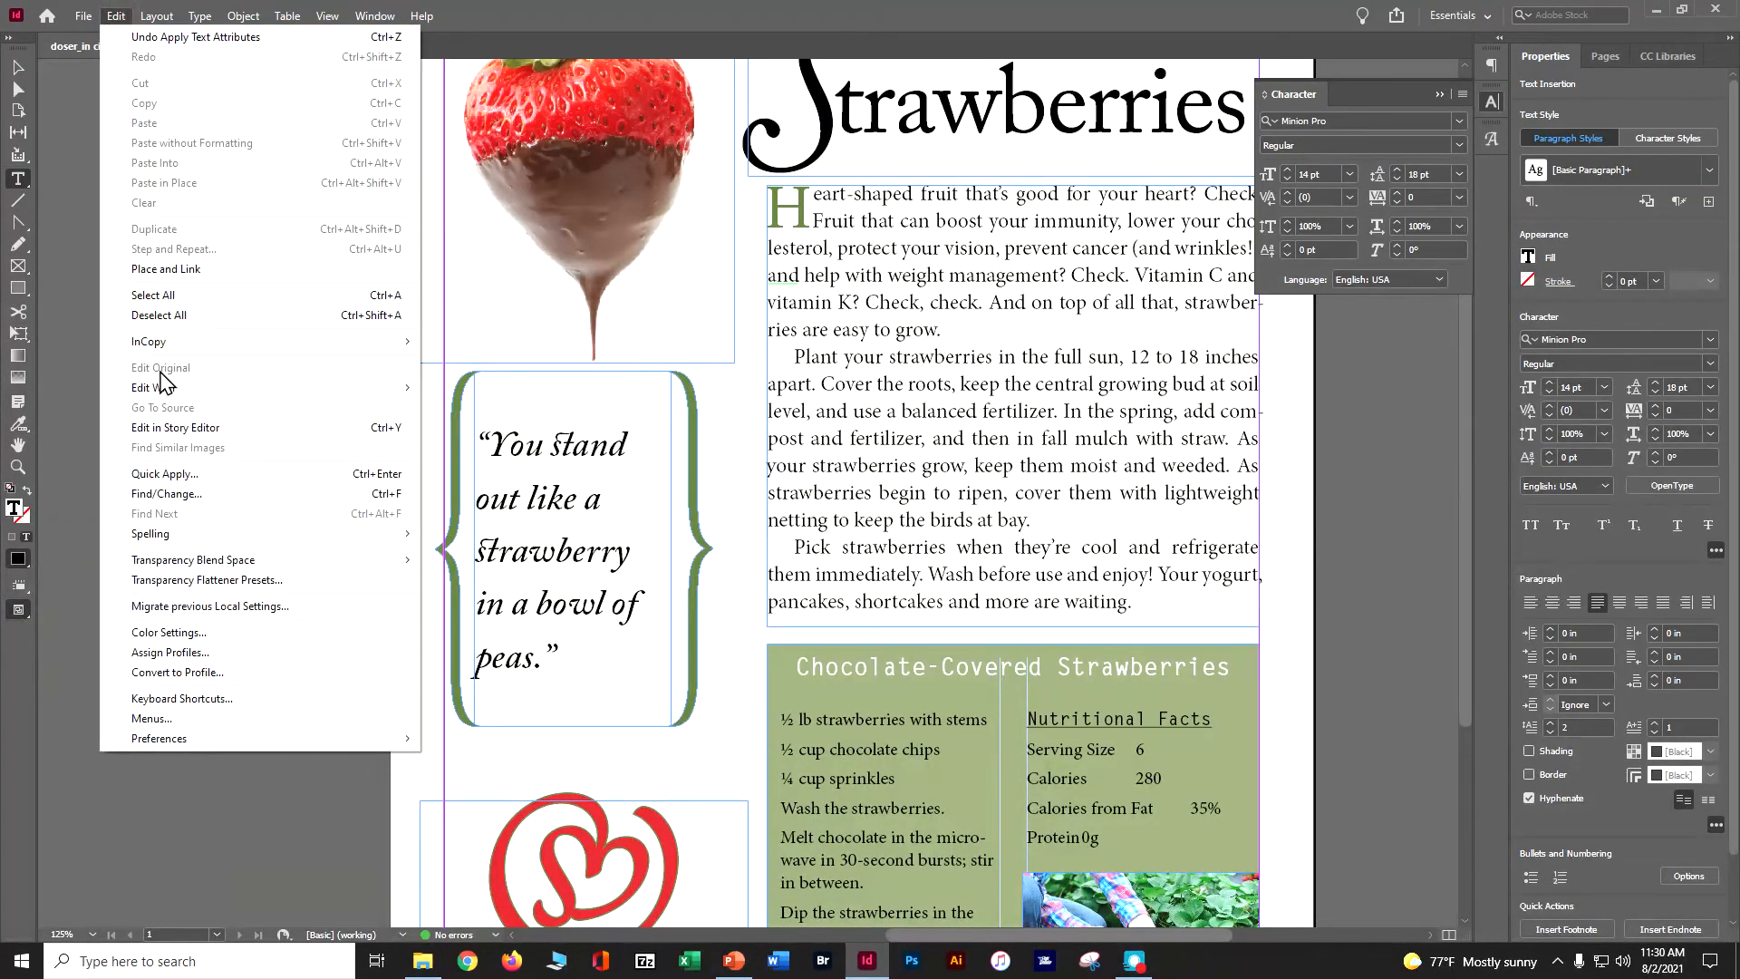
{"action": "left_click", "coordinate": [192, 295]}
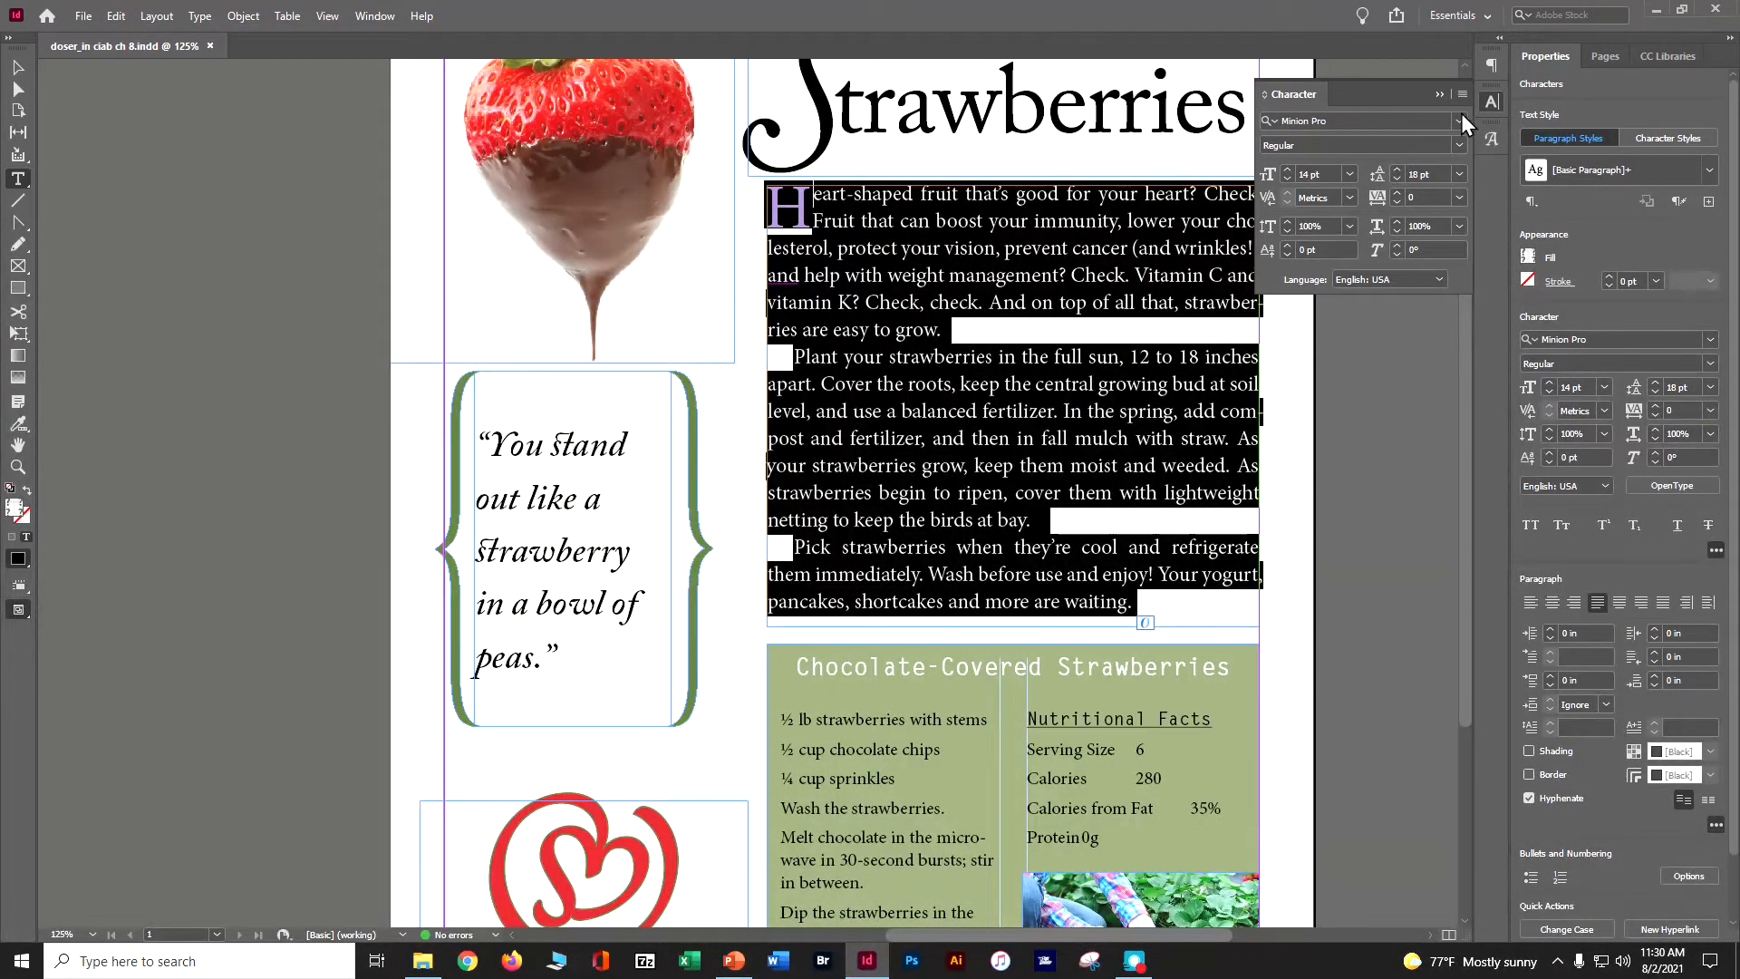
{"action": "left_click", "coordinate": [1489, 67]}
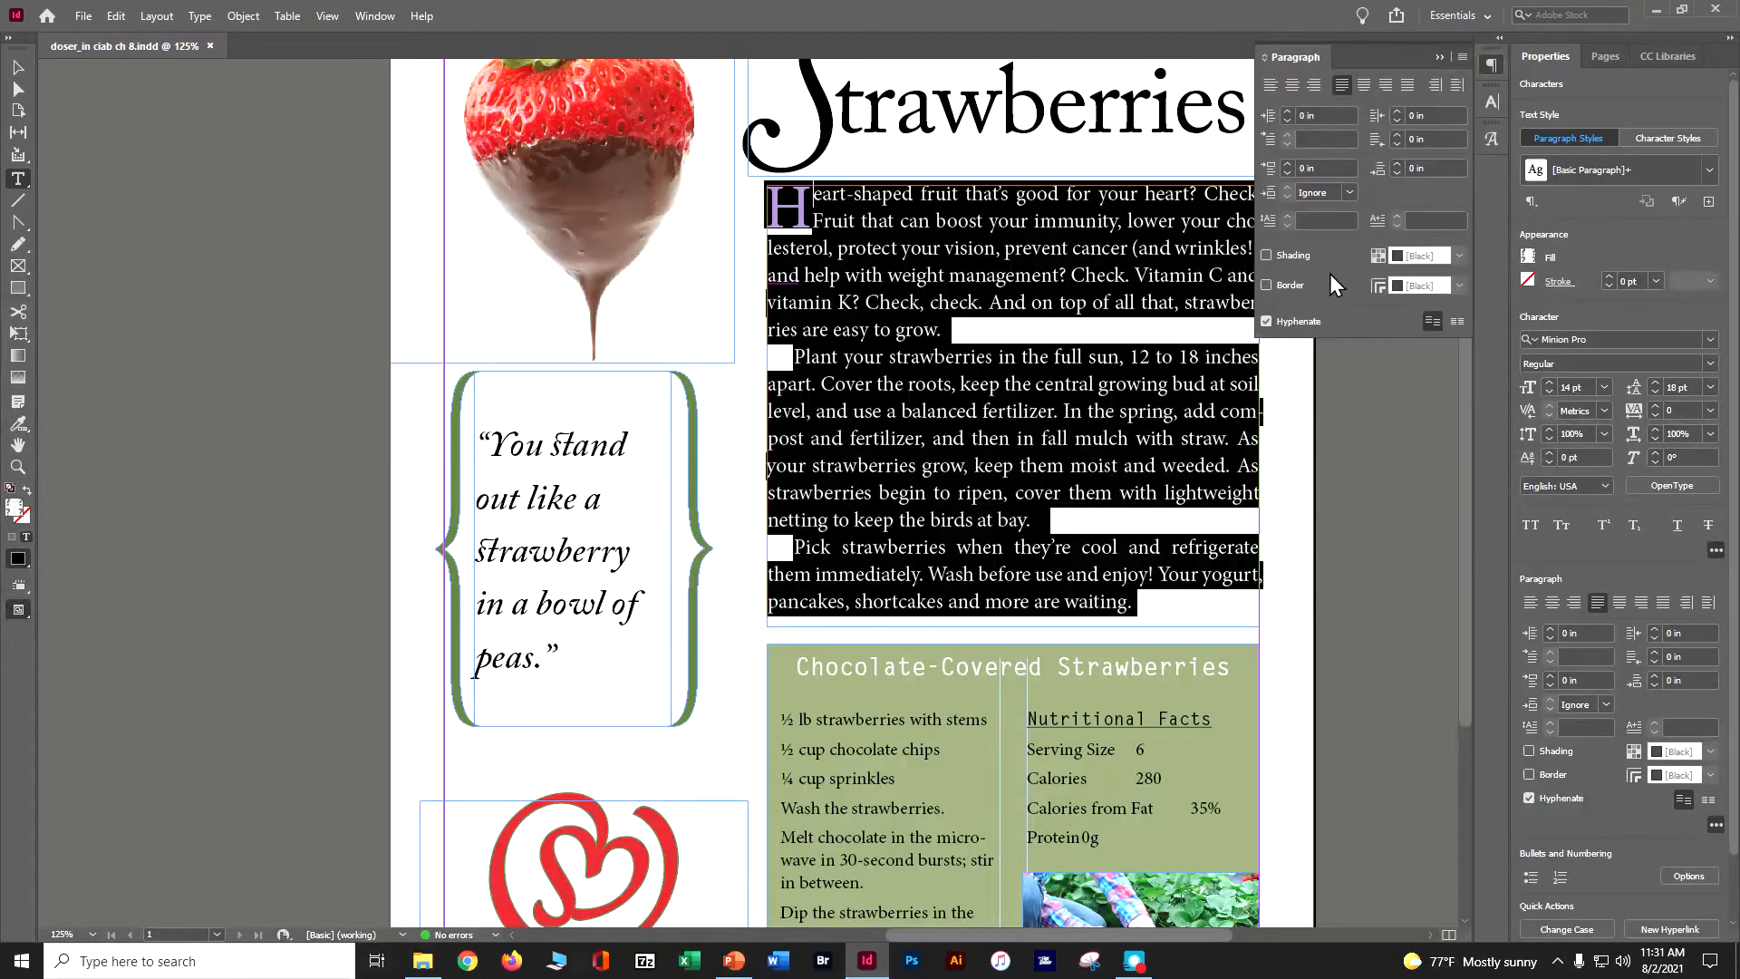
{"action": "left_click", "coordinate": [1266, 323]}
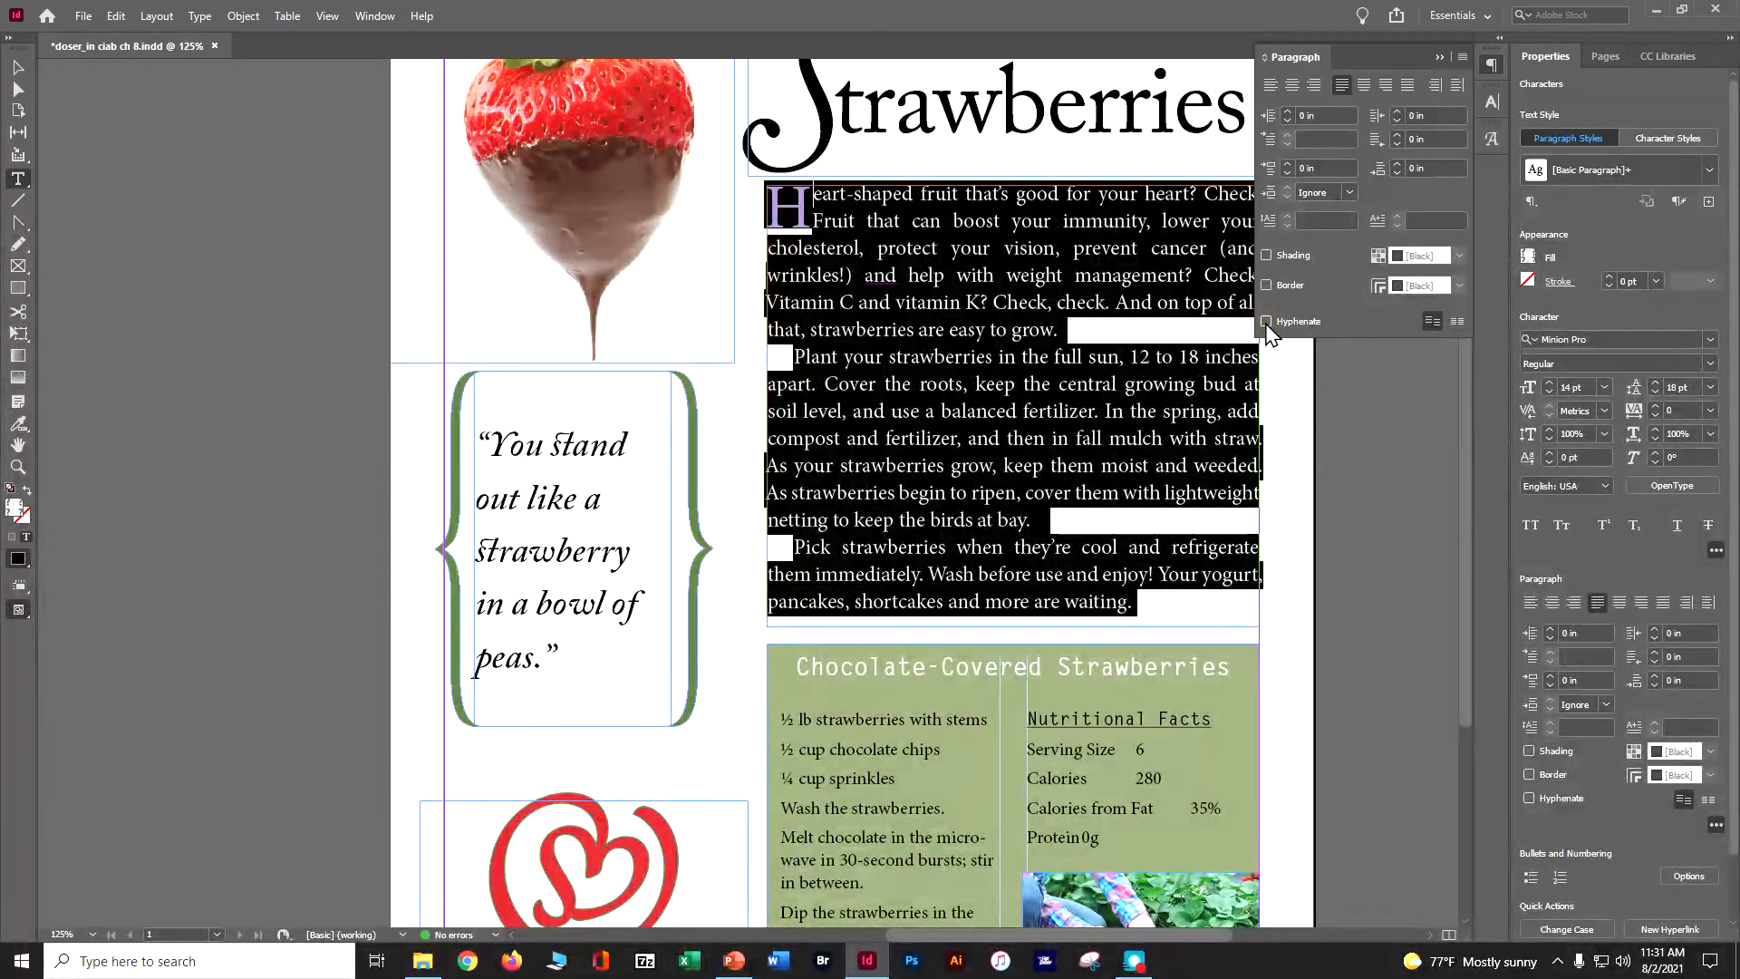
Step: Toggle hyphenation on and off for the selected body text to compare the line breaks, ending with it off
{"action": "left_click", "coordinate": [1266, 323]}
{"action": "left_click", "coordinate": [1266, 322]}
{"action": "left_click", "coordinate": [1265, 323]}
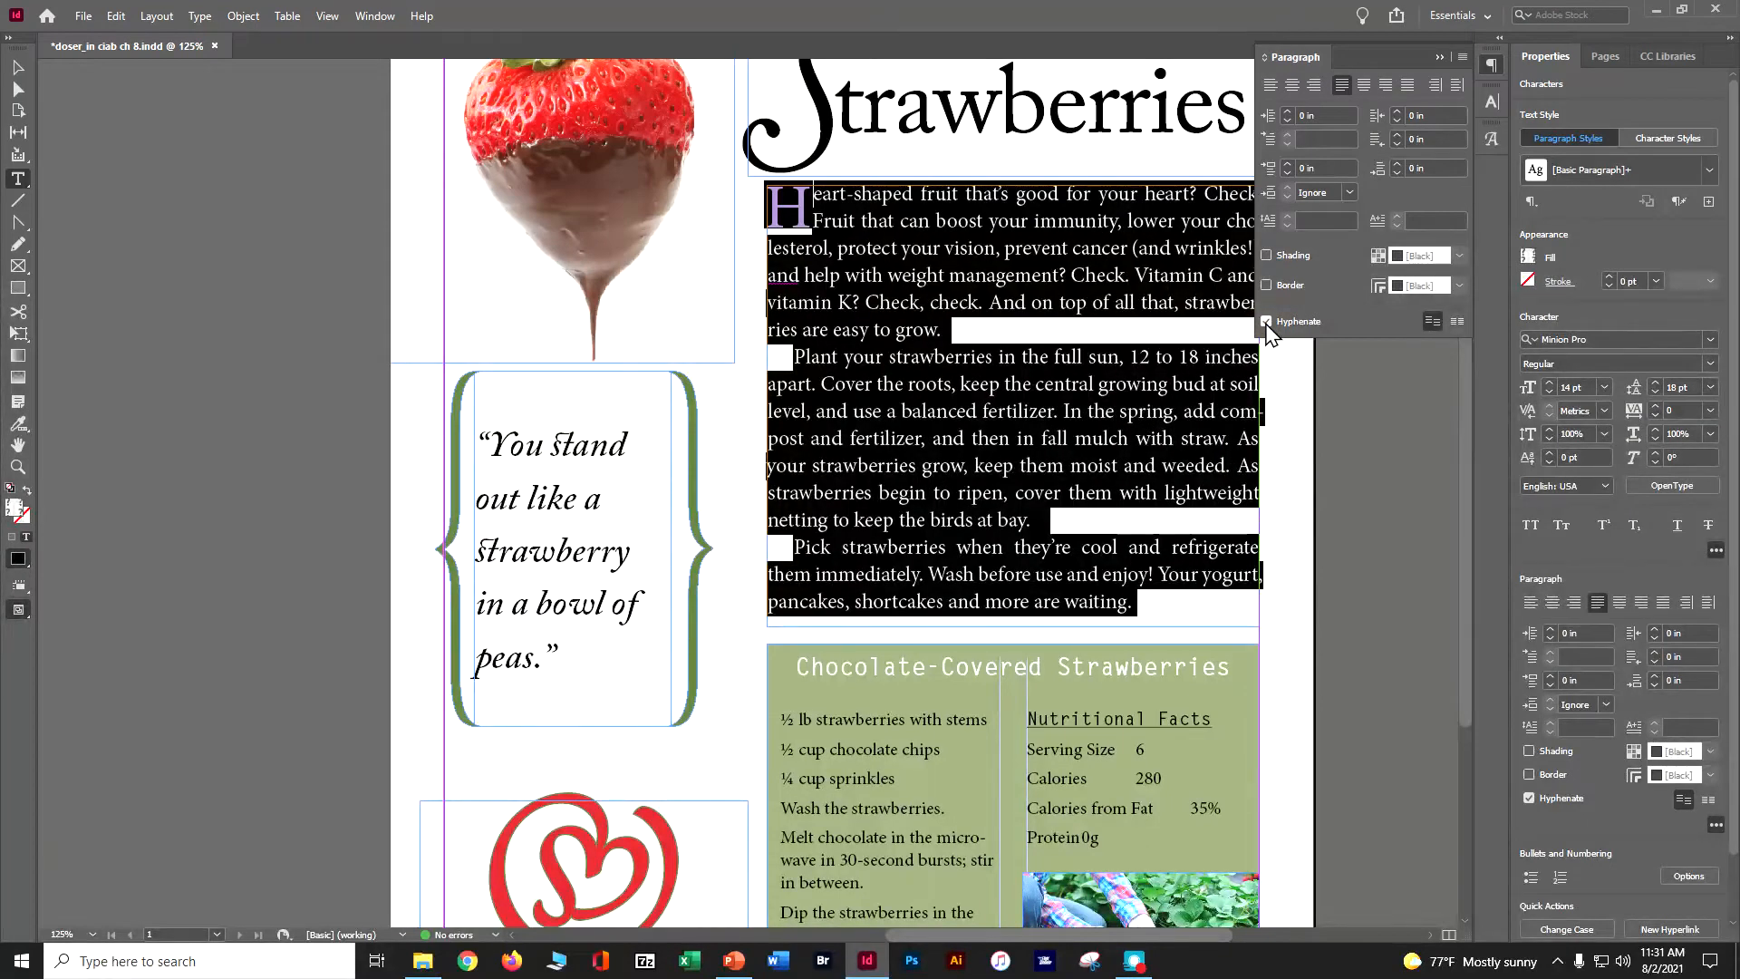
{"action": "left_click", "coordinate": [1266, 322]}
{"action": "left_click", "coordinate": [1266, 323]}
{"action": "left_click", "coordinate": [1266, 322]}
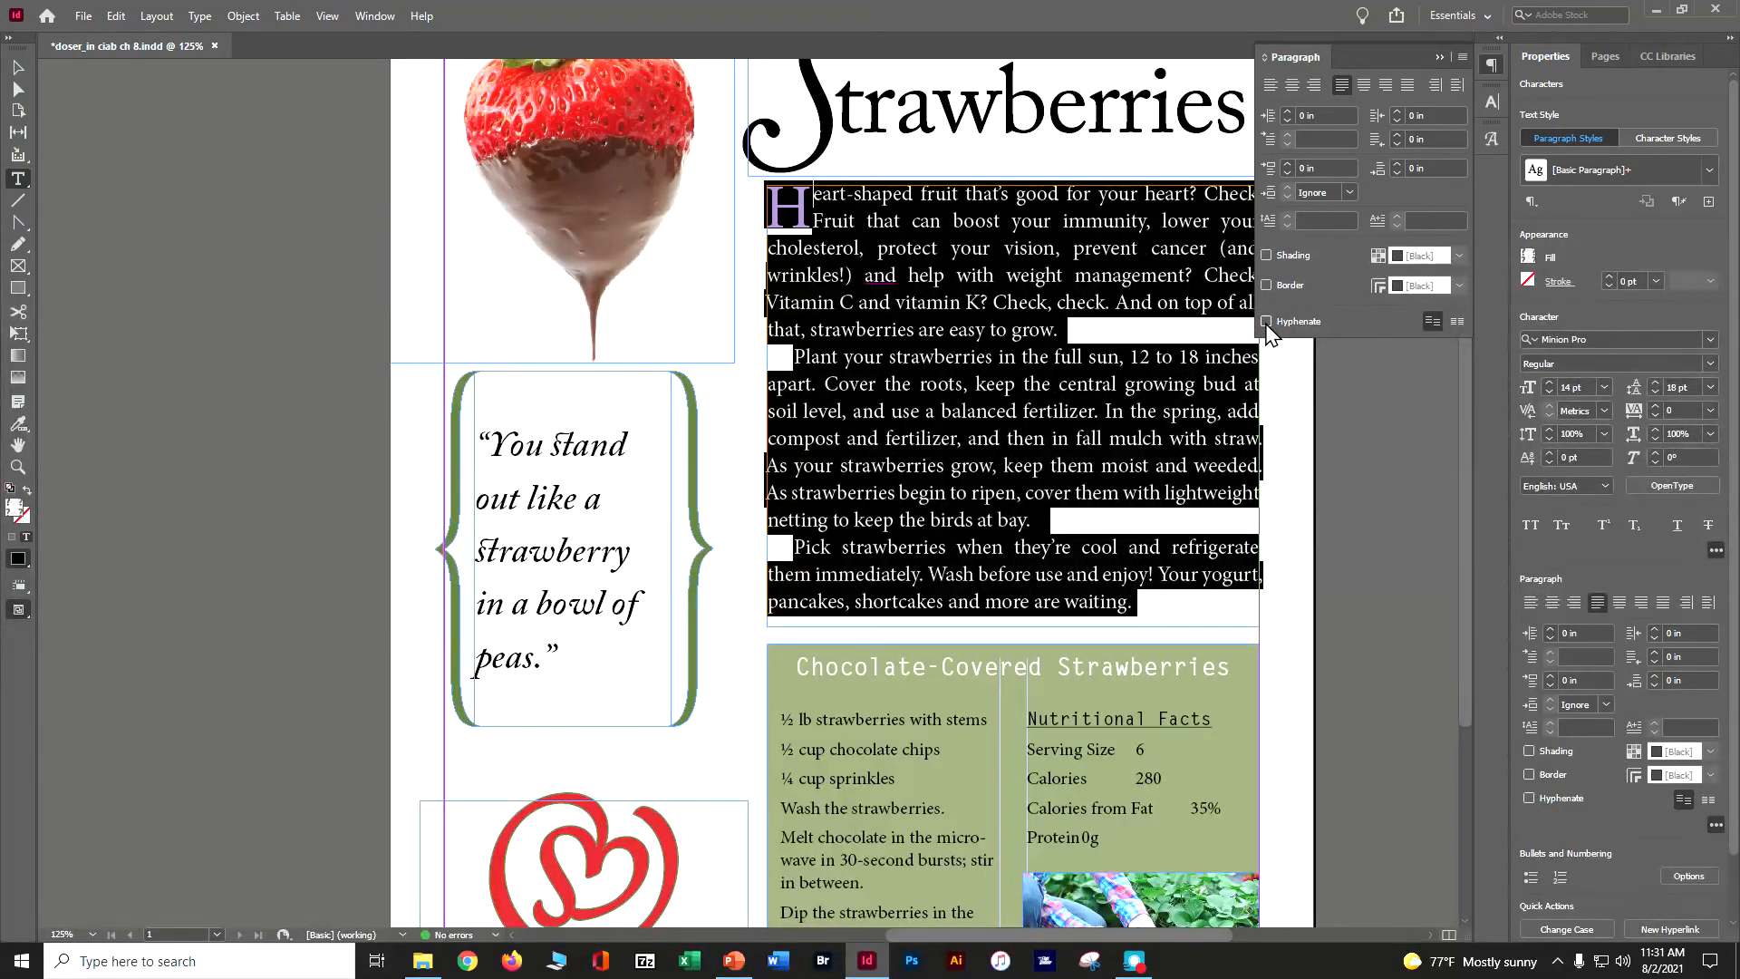
{"action": "left_click", "coordinate": [1267, 324]}
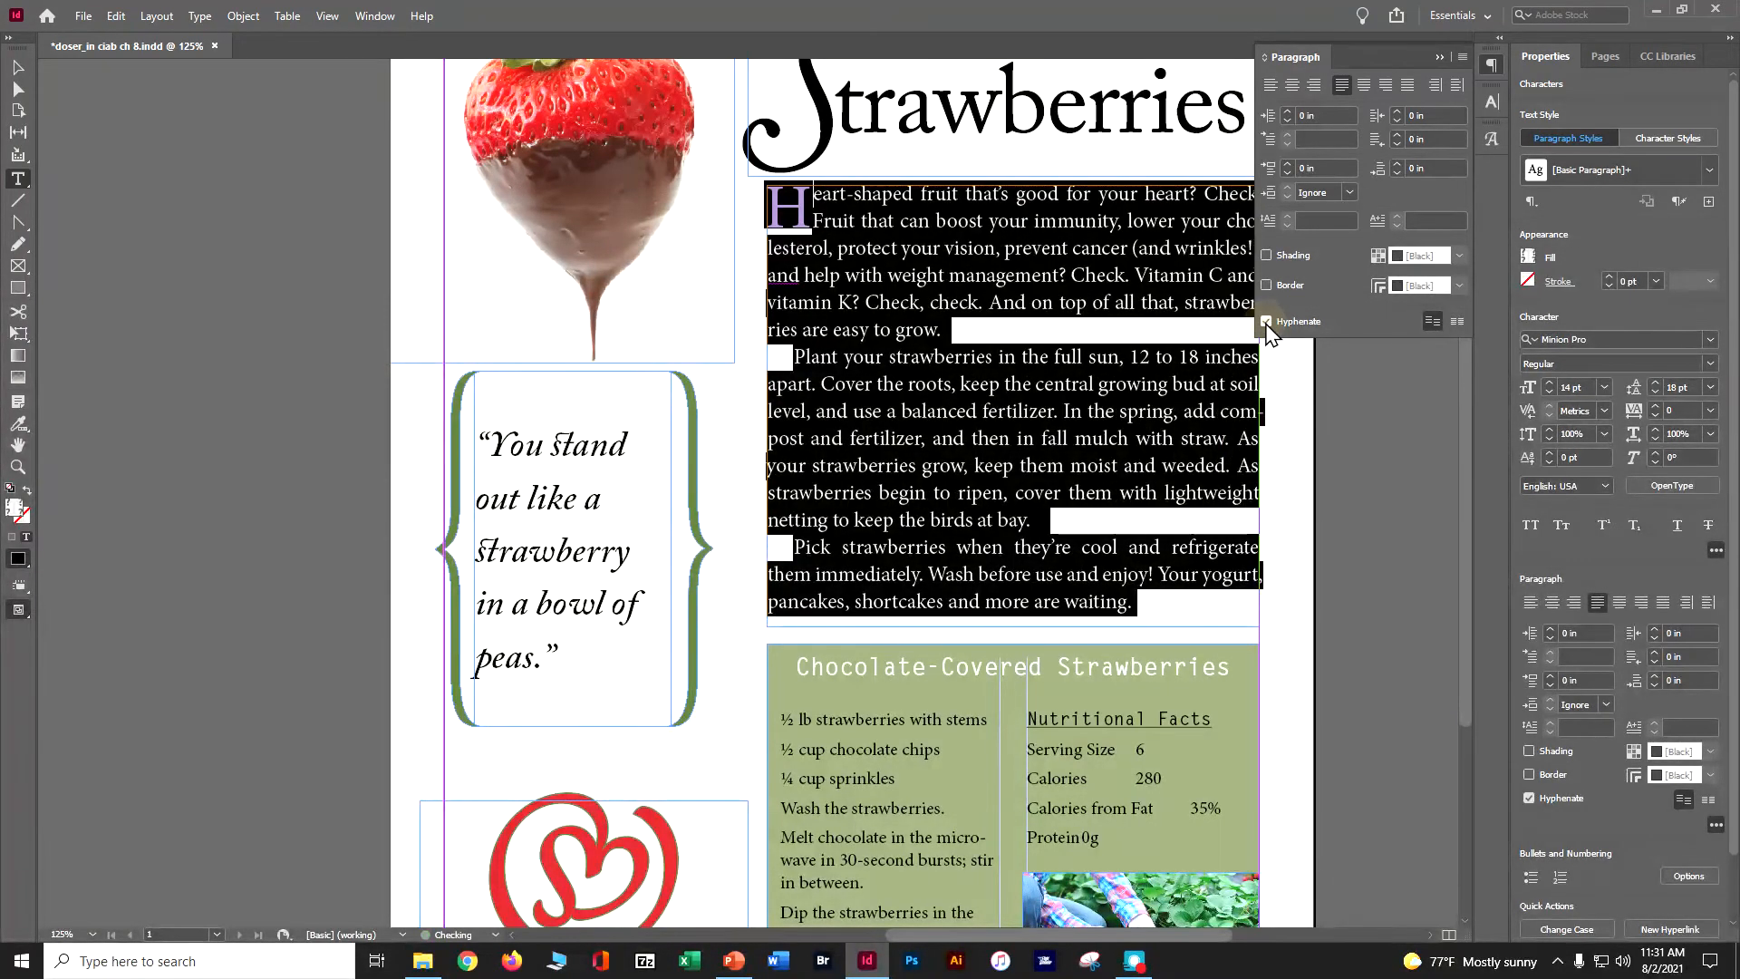
{"action": "left_click", "coordinate": [1266, 325]}
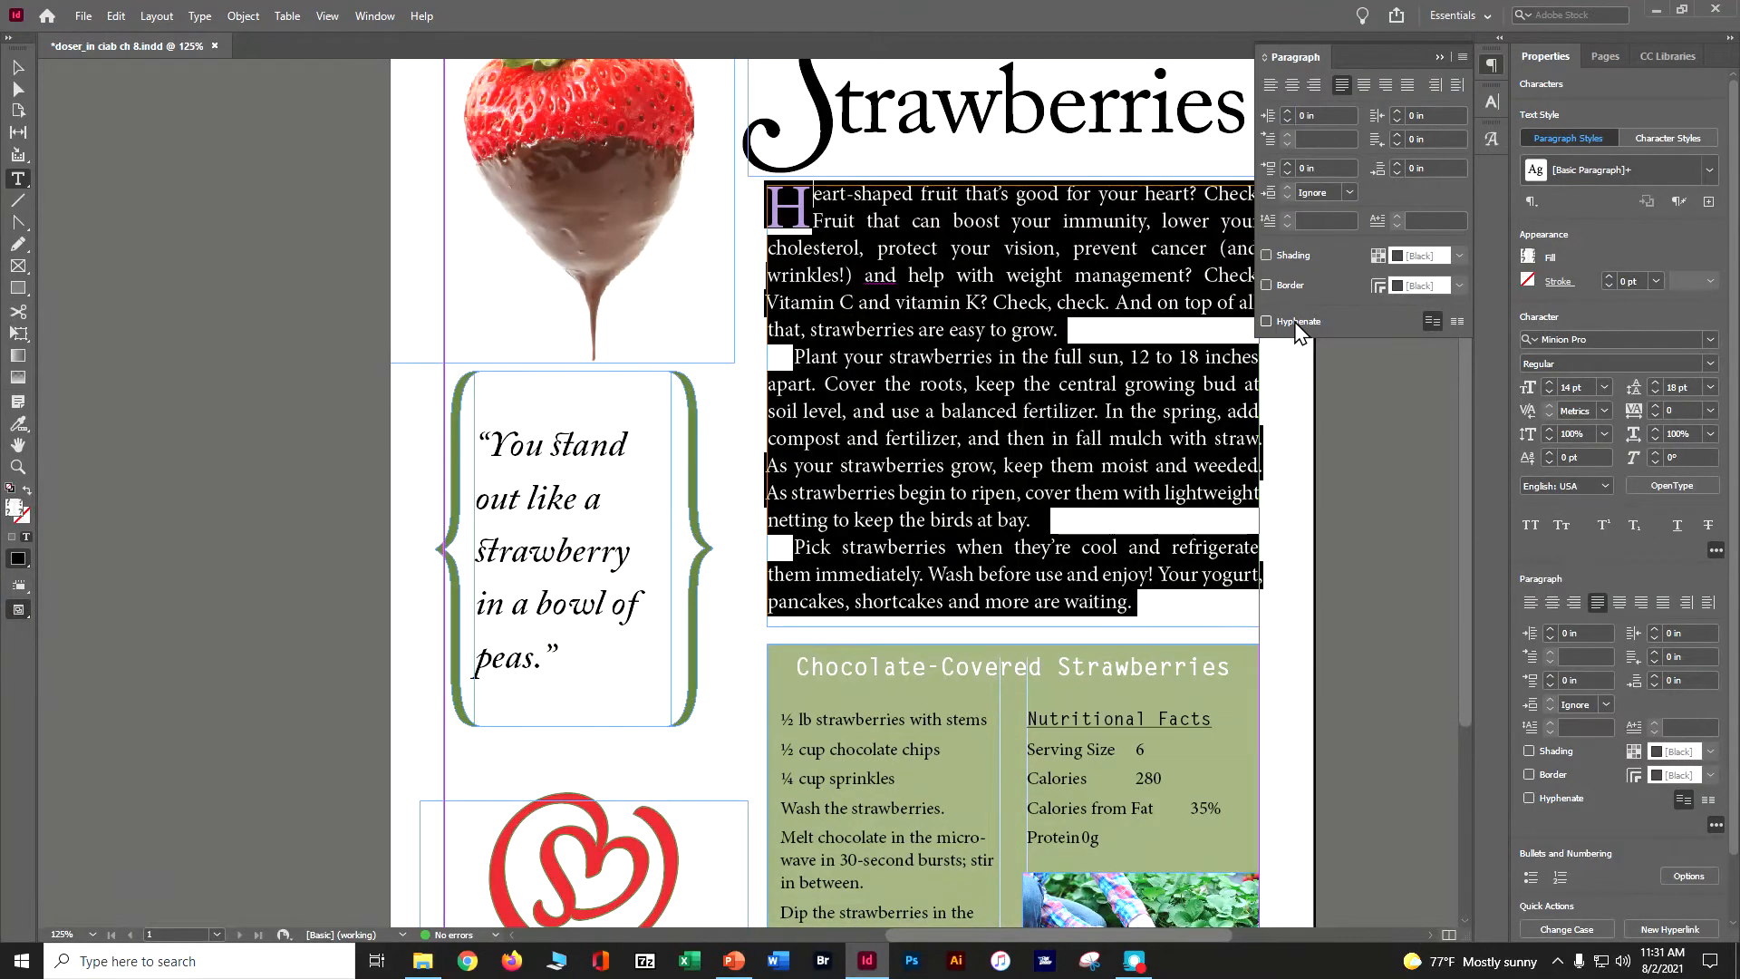
Step: In the selected body text's hyphenation settings, turn on the preview, set the hyphen limit to 2 and leave hyphenation off
{"action": "left_click", "coordinate": [1465, 55]}
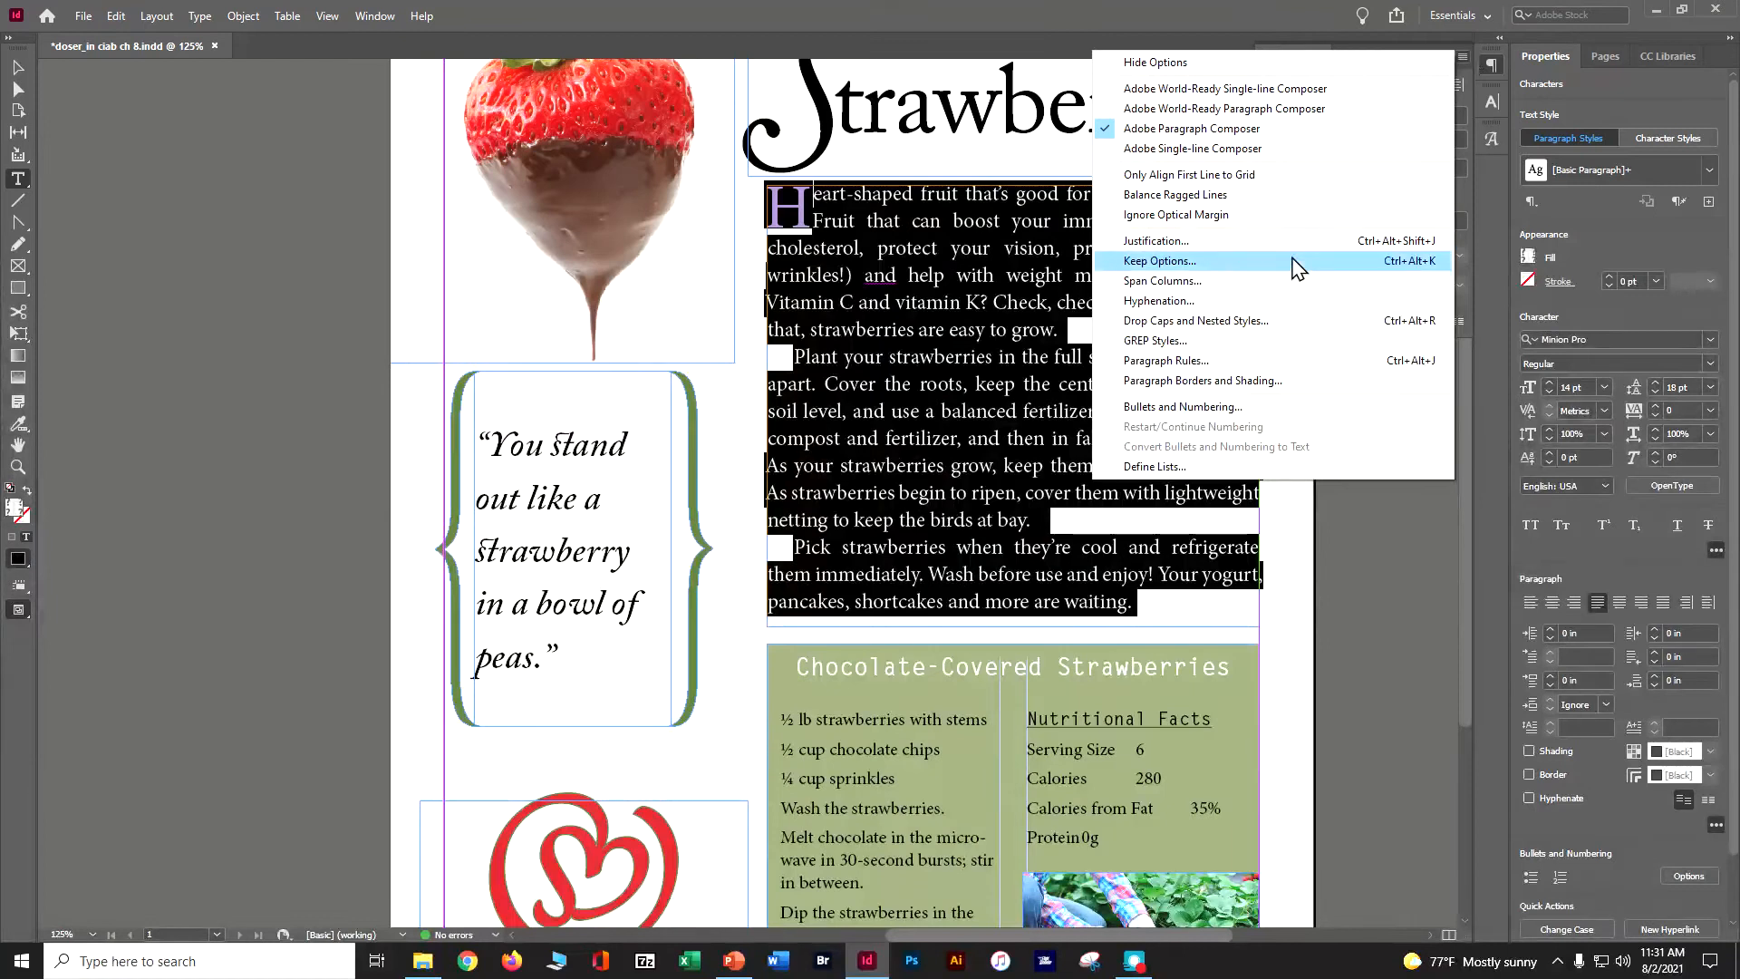
{"action": "left_click", "coordinate": [1283, 300]}
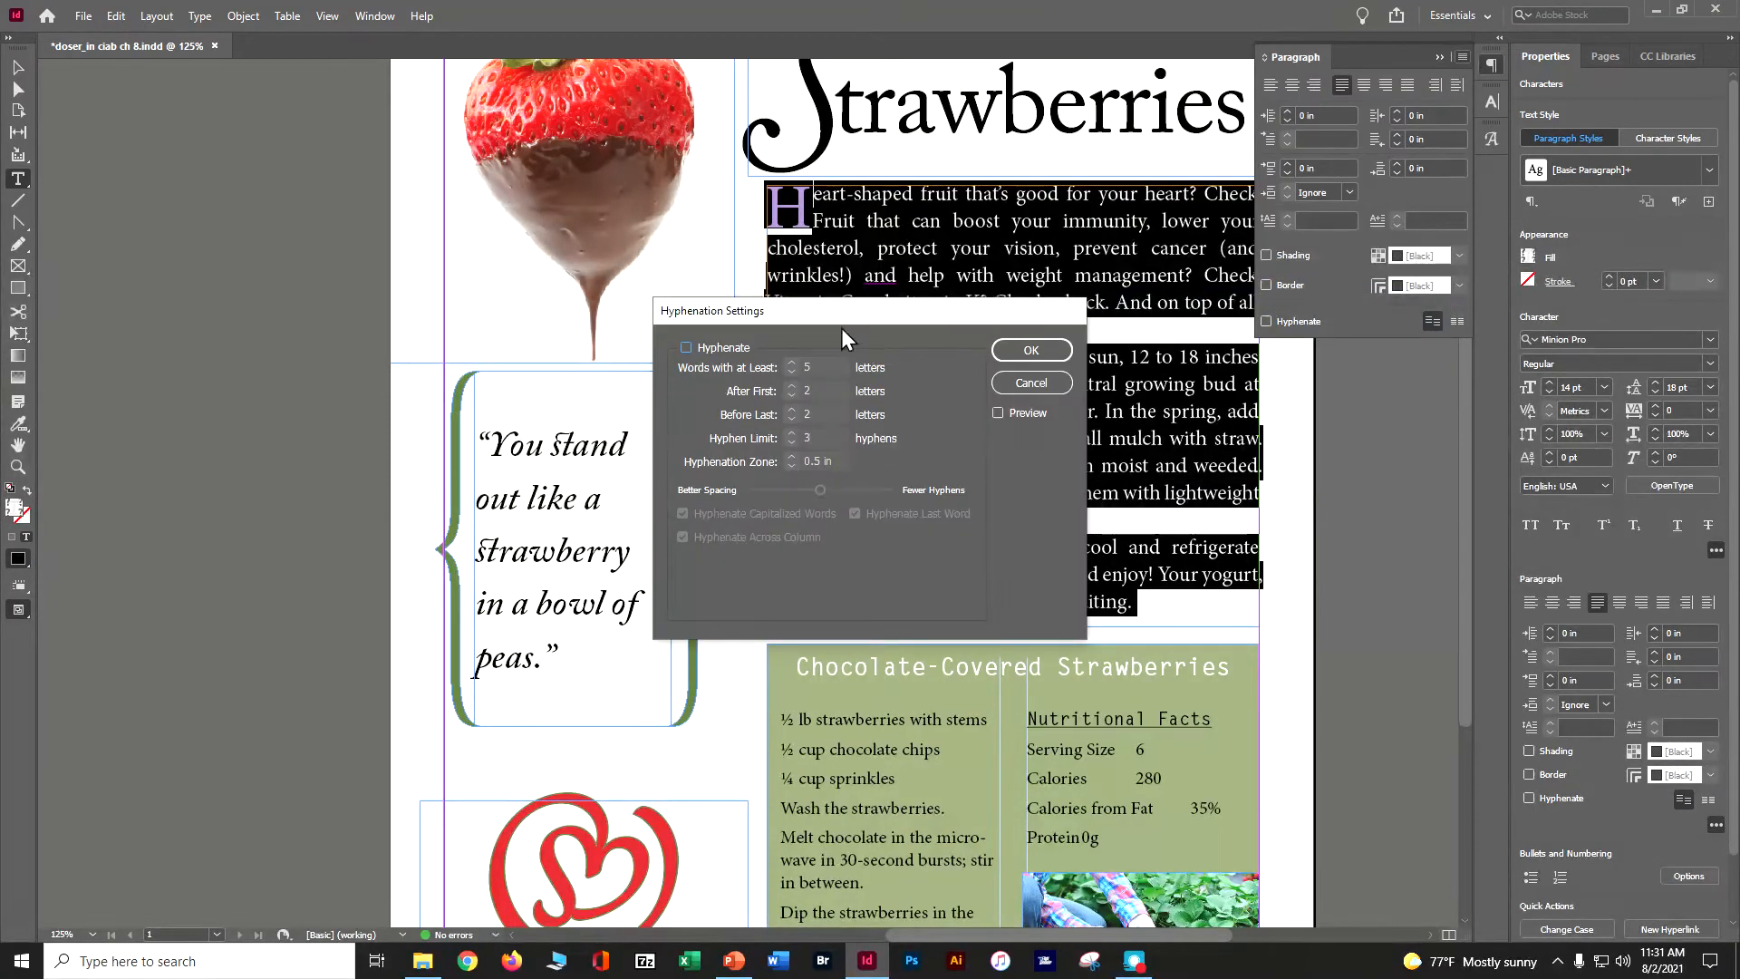
{"action": "left_click_drag", "start_coordinate": [829, 321], "coordinate": [389, 254]}
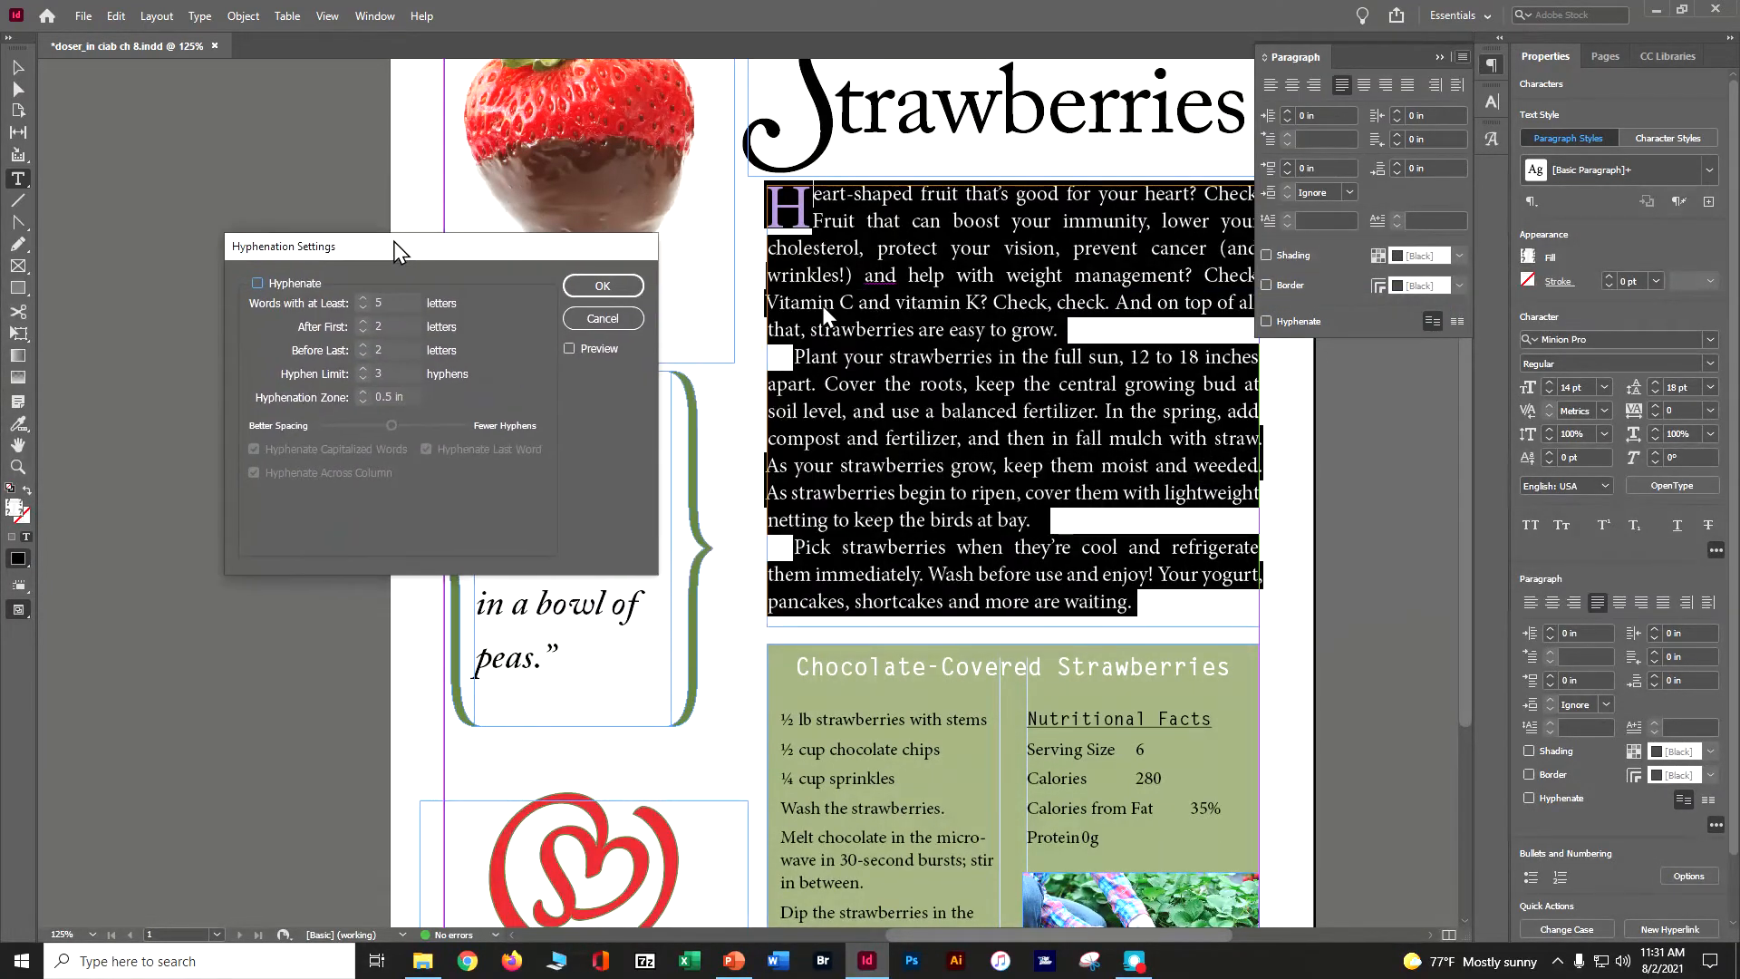
{"action": "left_click", "coordinate": [557, 346]}
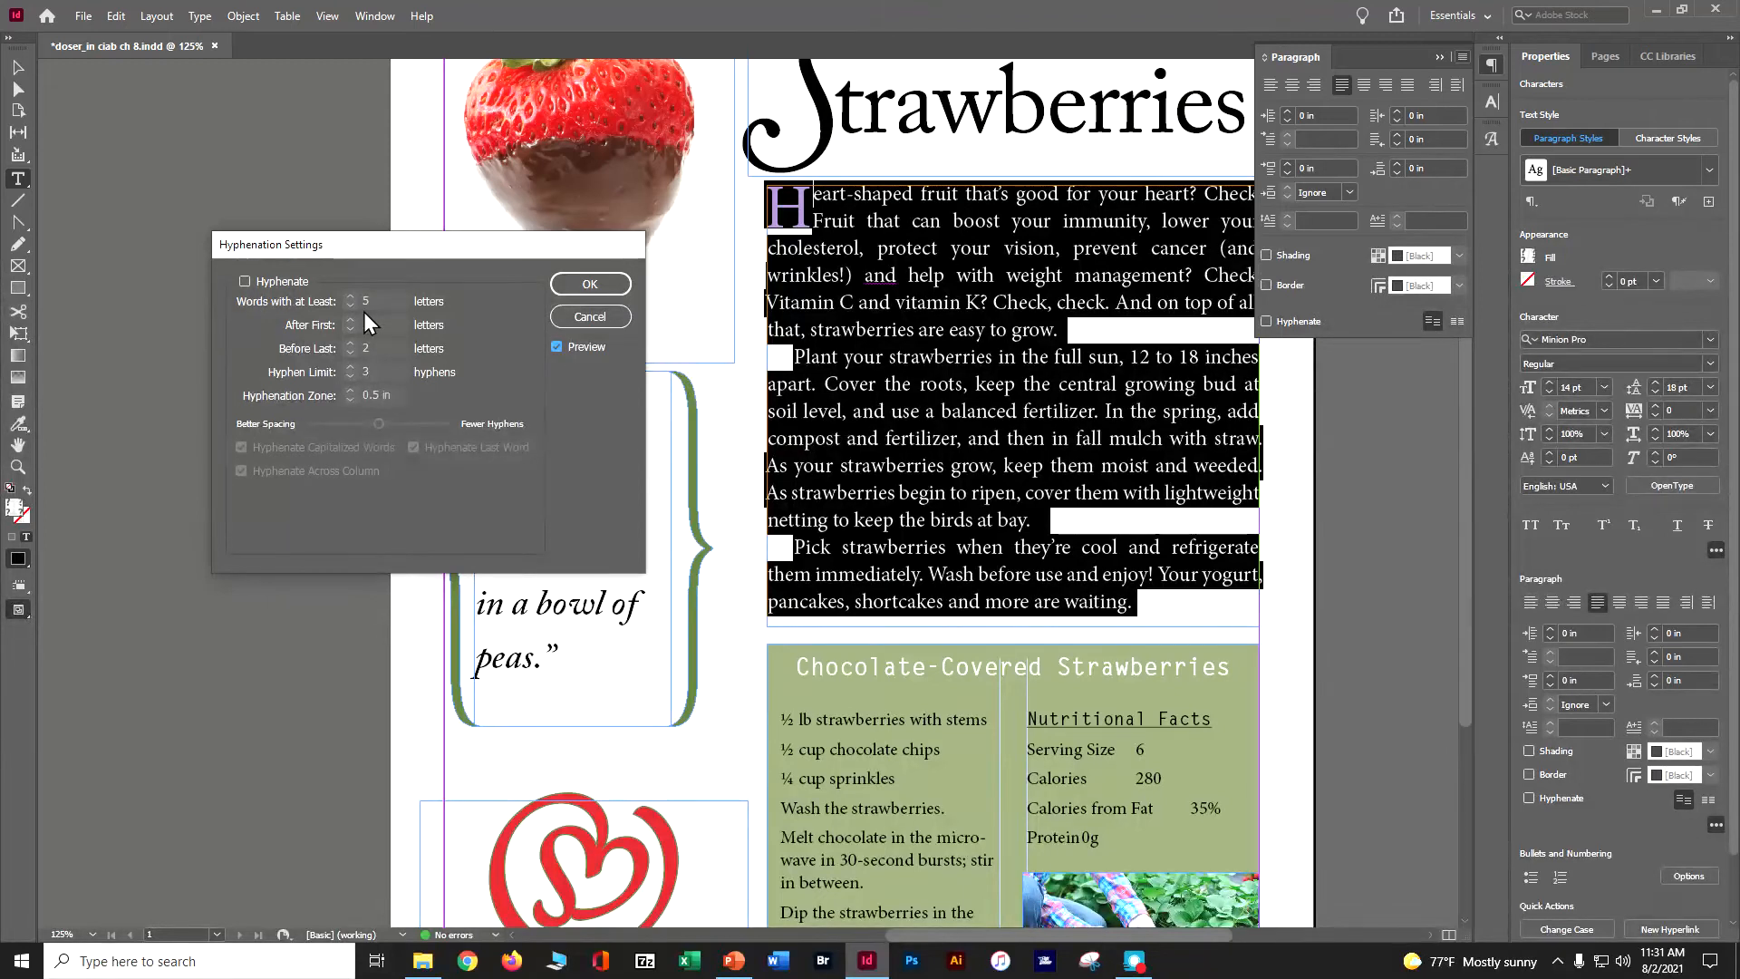
{"action": "left_click", "coordinate": [270, 283]}
{"action": "left_click", "coordinate": [349, 367]}
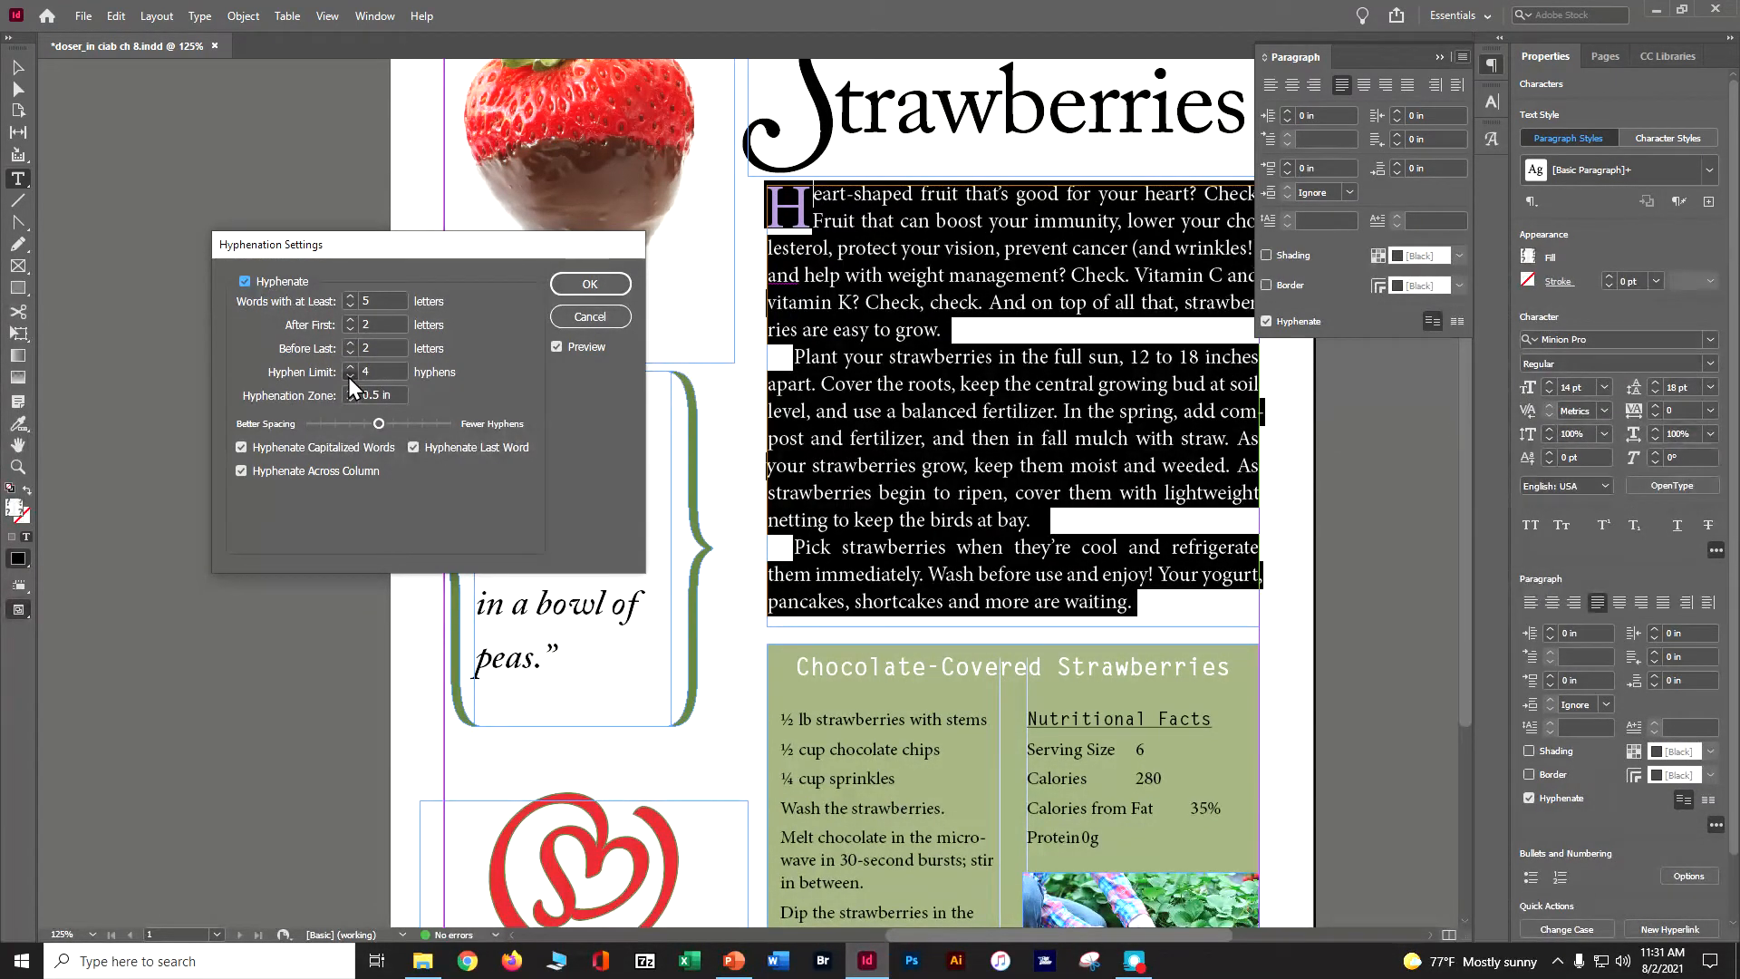
{"action": "left_click", "coordinate": [349, 376]}
{"action": "left_click", "coordinate": [350, 376]}
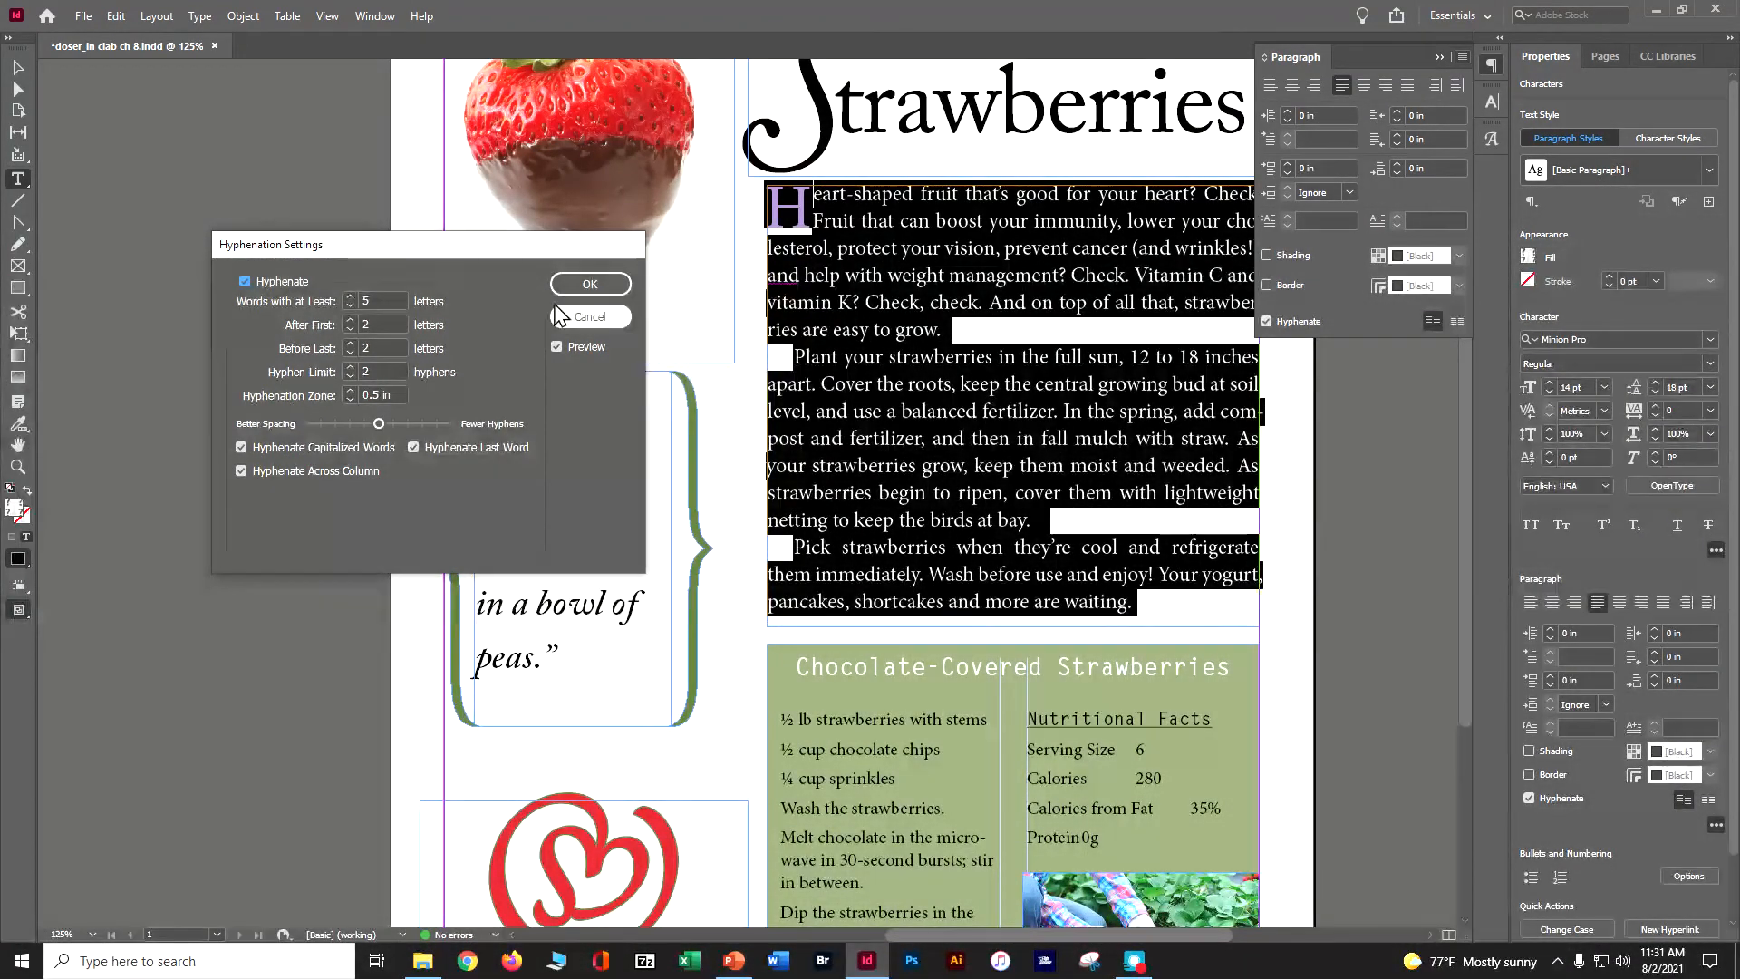
{"action": "left_click", "coordinate": [244, 281]}
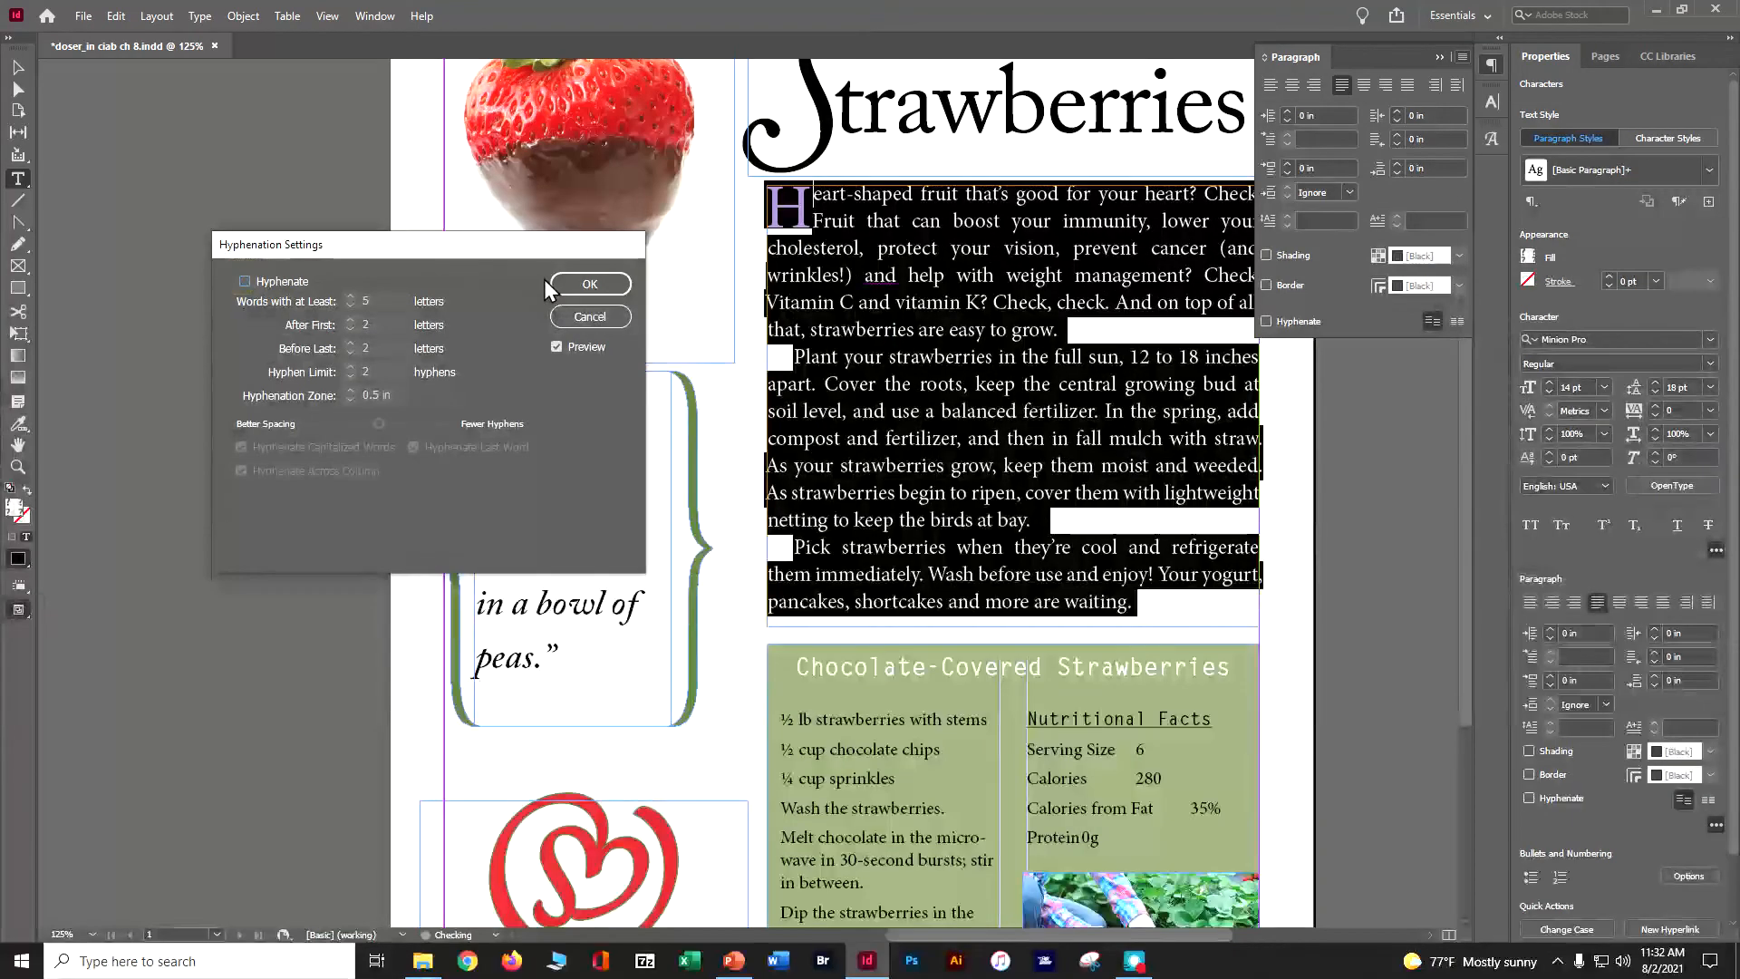
{"action": "left_click", "coordinate": [587, 284]}
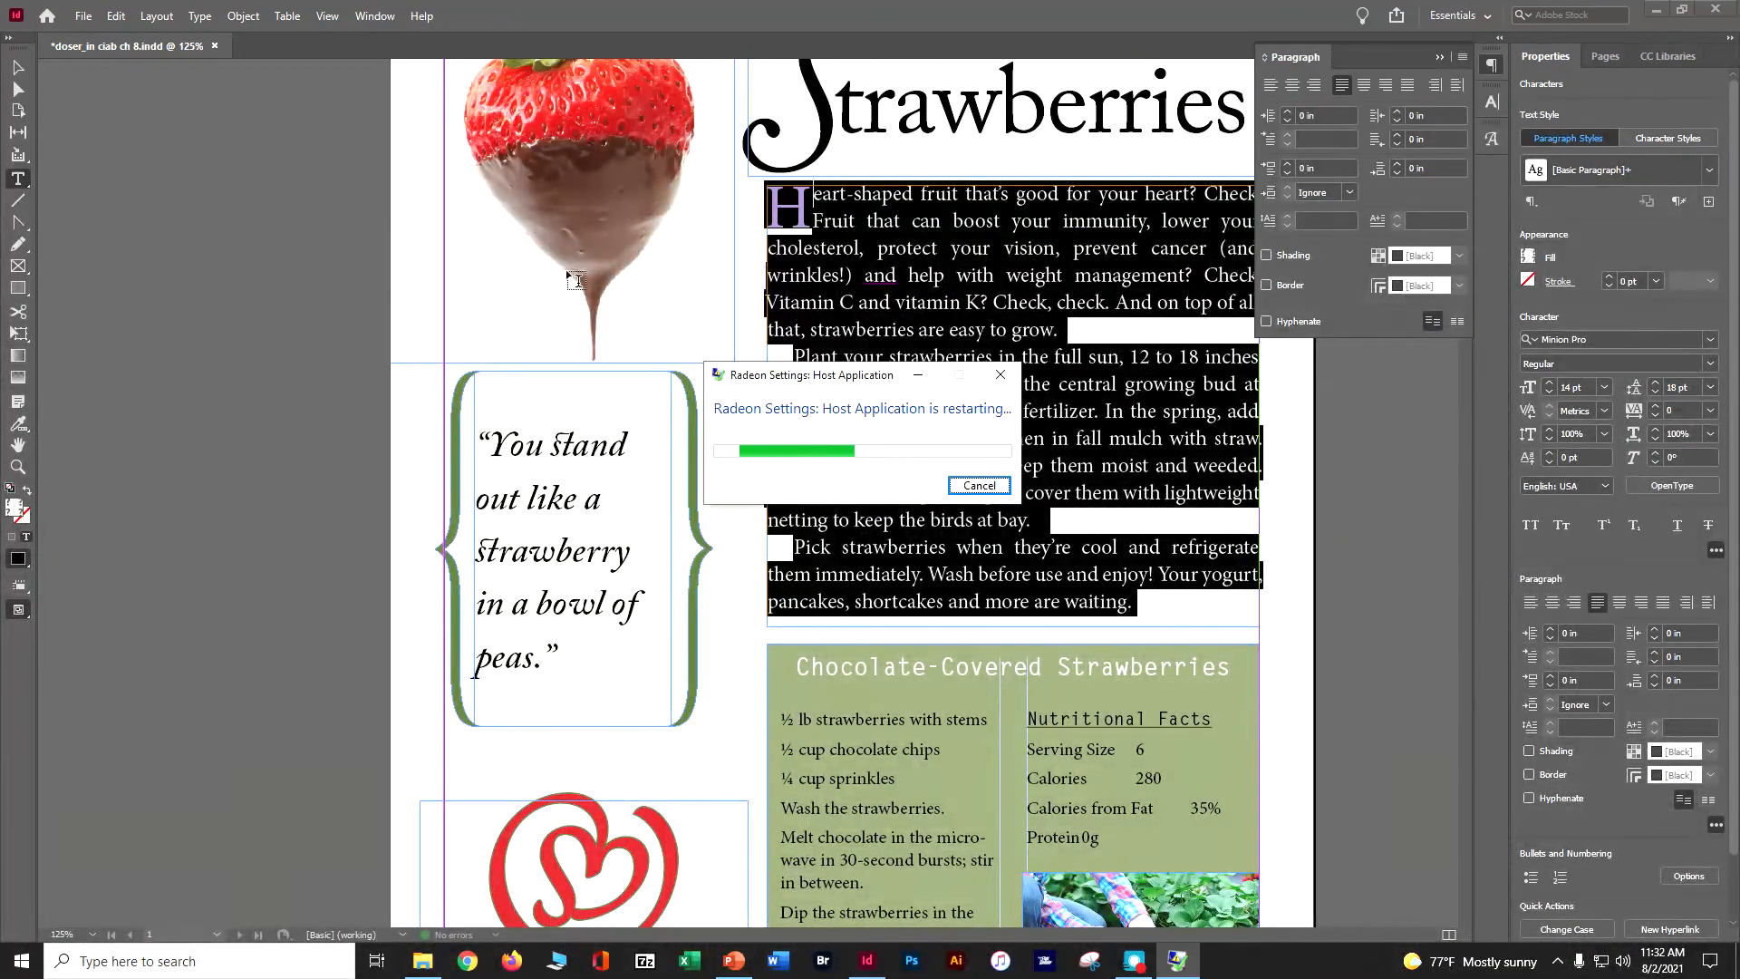
Step: Close the interrupting restart dialog and the Lesson08 folder window, then deselect the body text and save the document
{"action": "left_click", "coordinate": [1001, 374]}
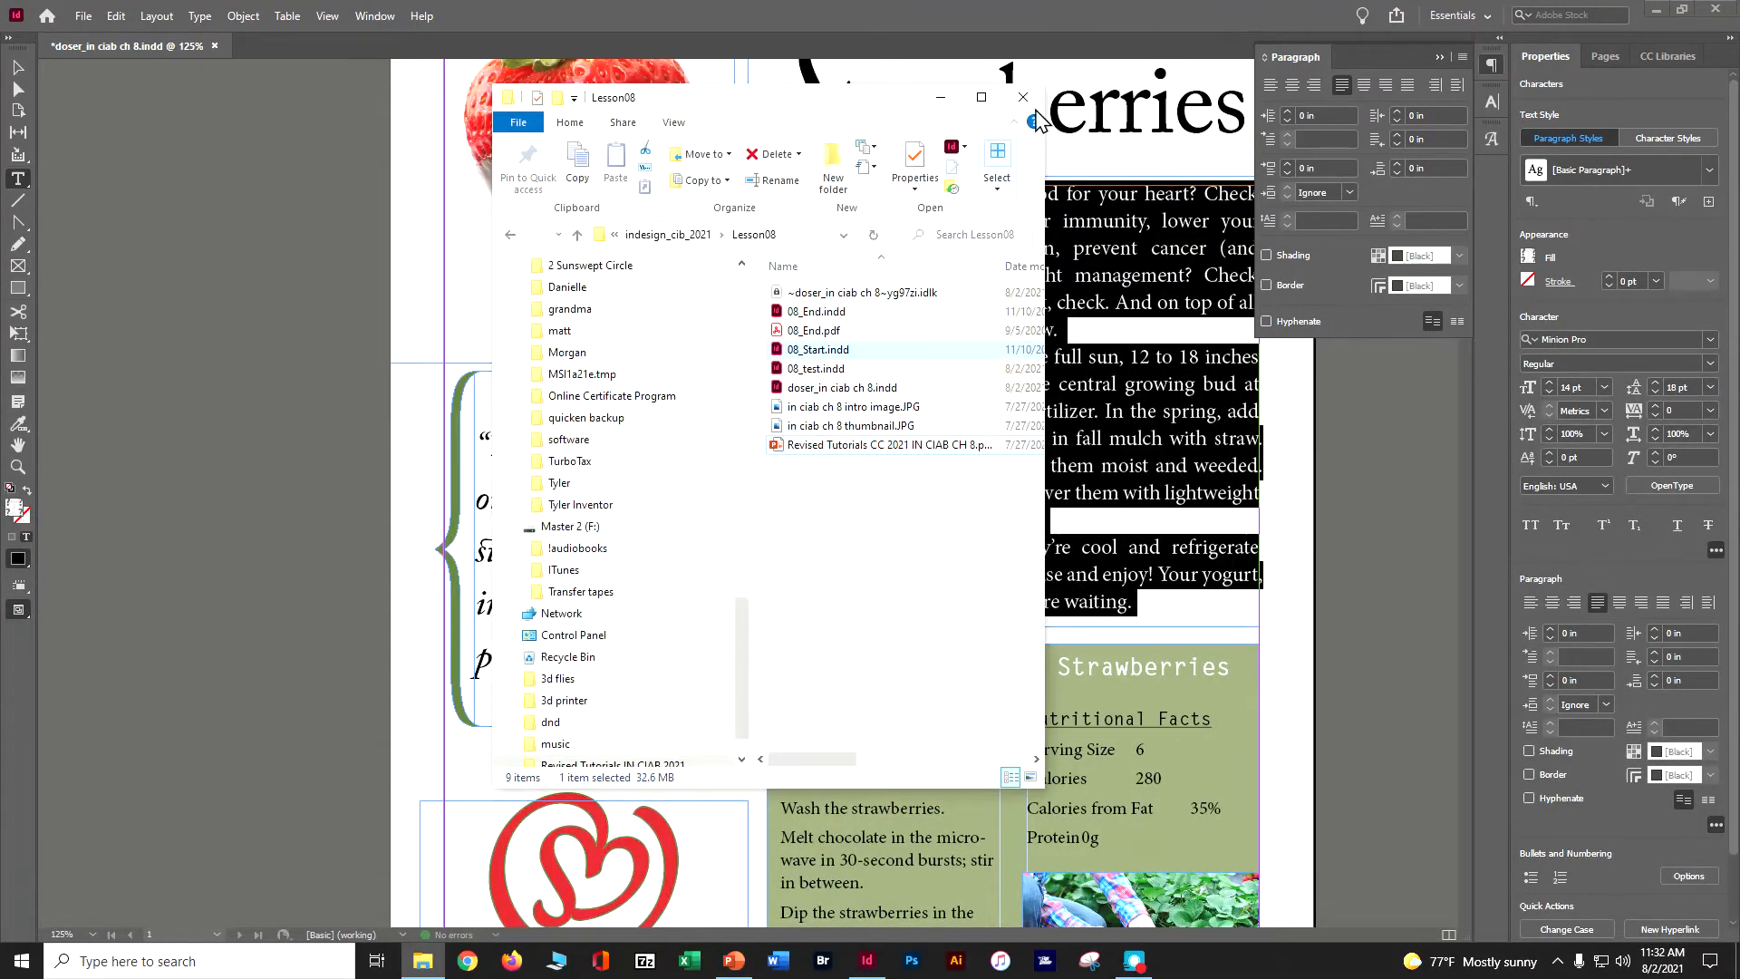
{"action": "left_click", "coordinate": [1023, 97]}
{"action": "left_click", "coordinate": [317, 432]}
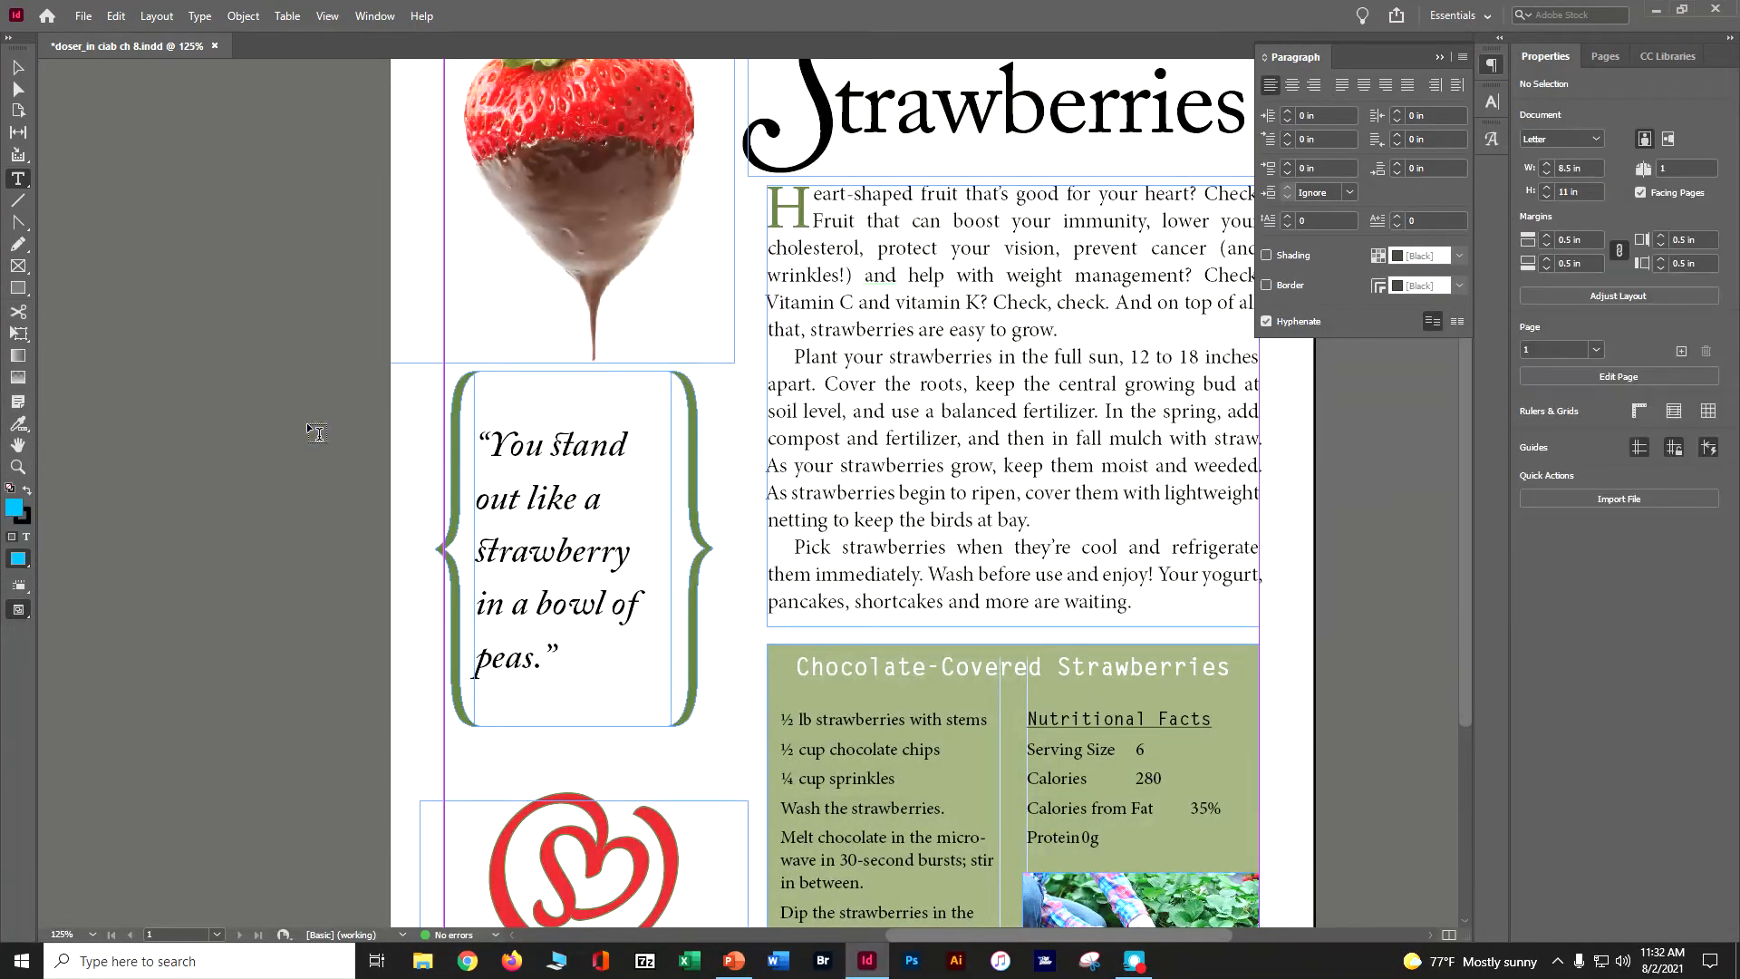
{"action": "key", "text": "ctrl+s"}
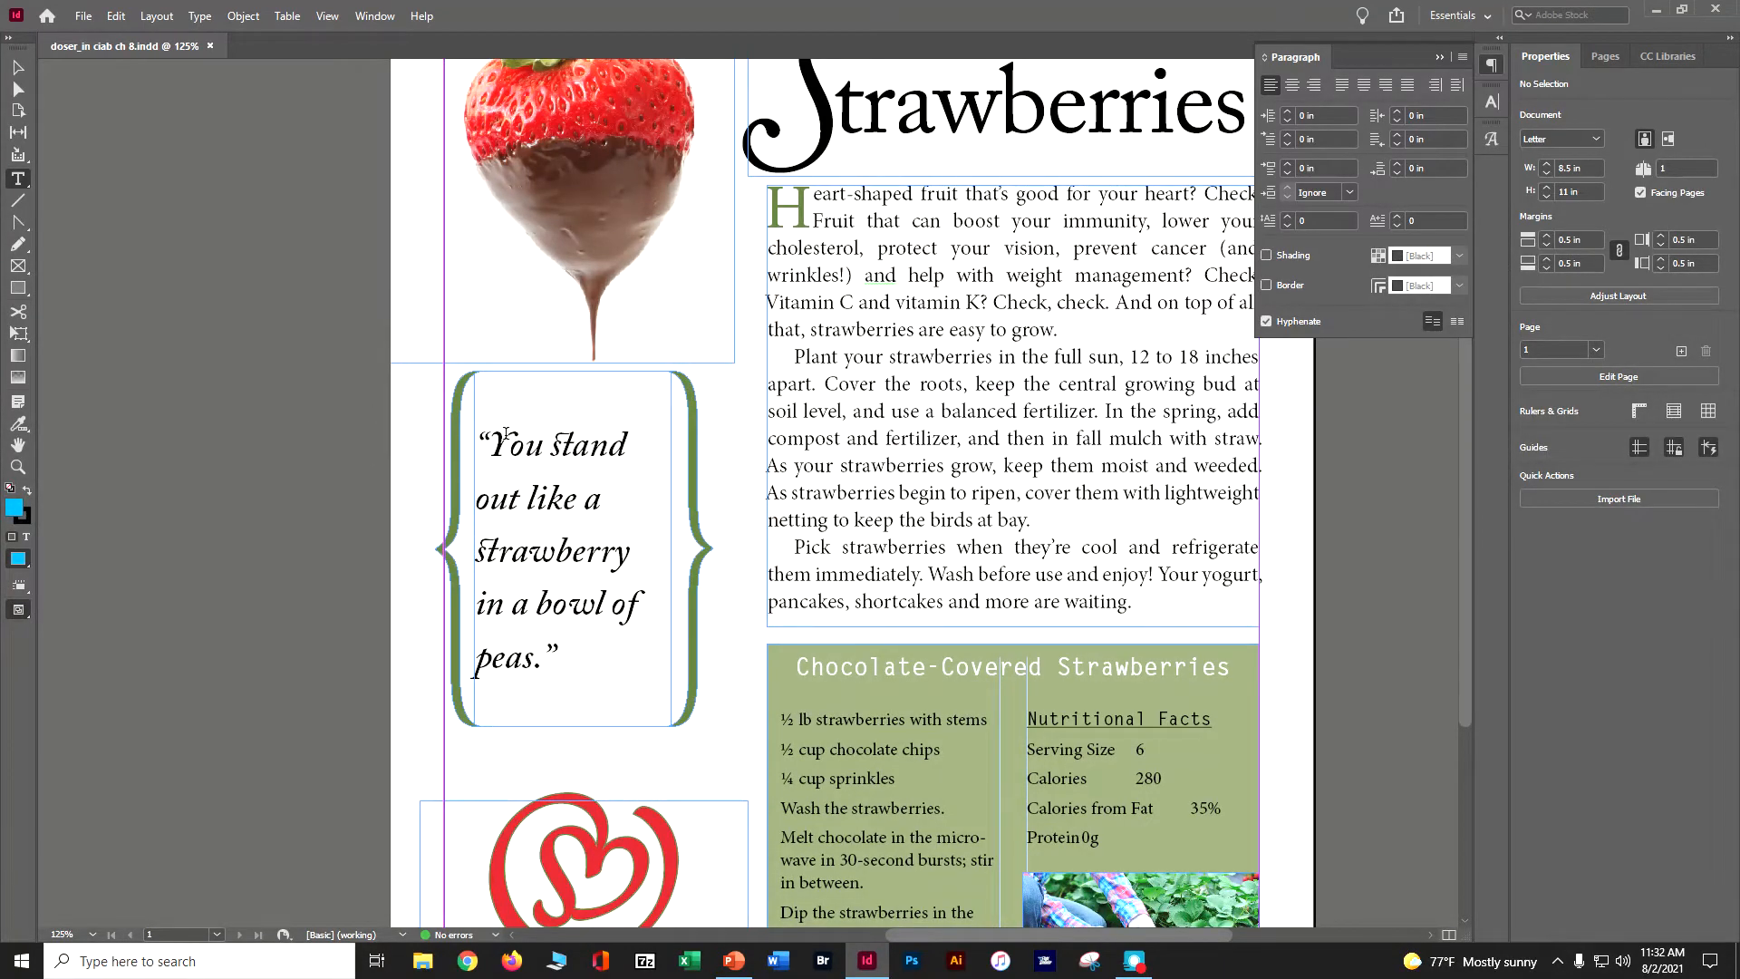
Step: Insert forced line breaks before "of" and before "in" in the "You stand out" pull quote and deselect everything
{"action": "scroll", "coordinate": [497, 444], "scroll_direction": "down", "scroll_amount": 3}
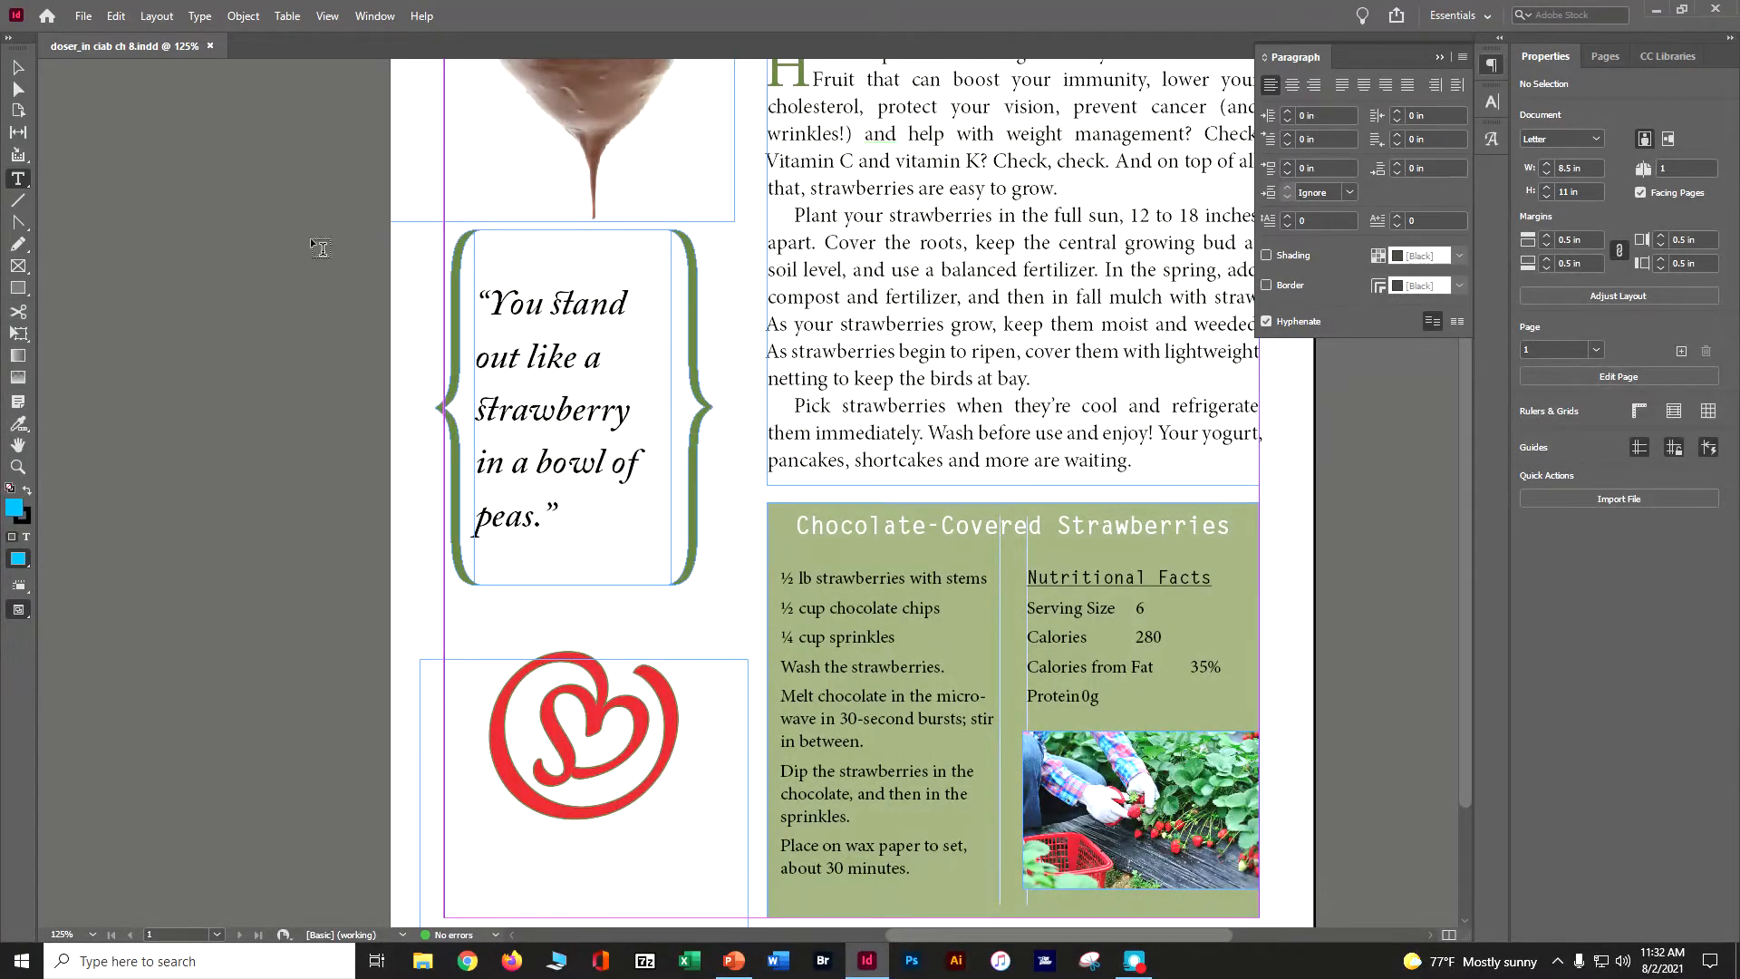
{"action": "left_click", "coordinate": [614, 464]}
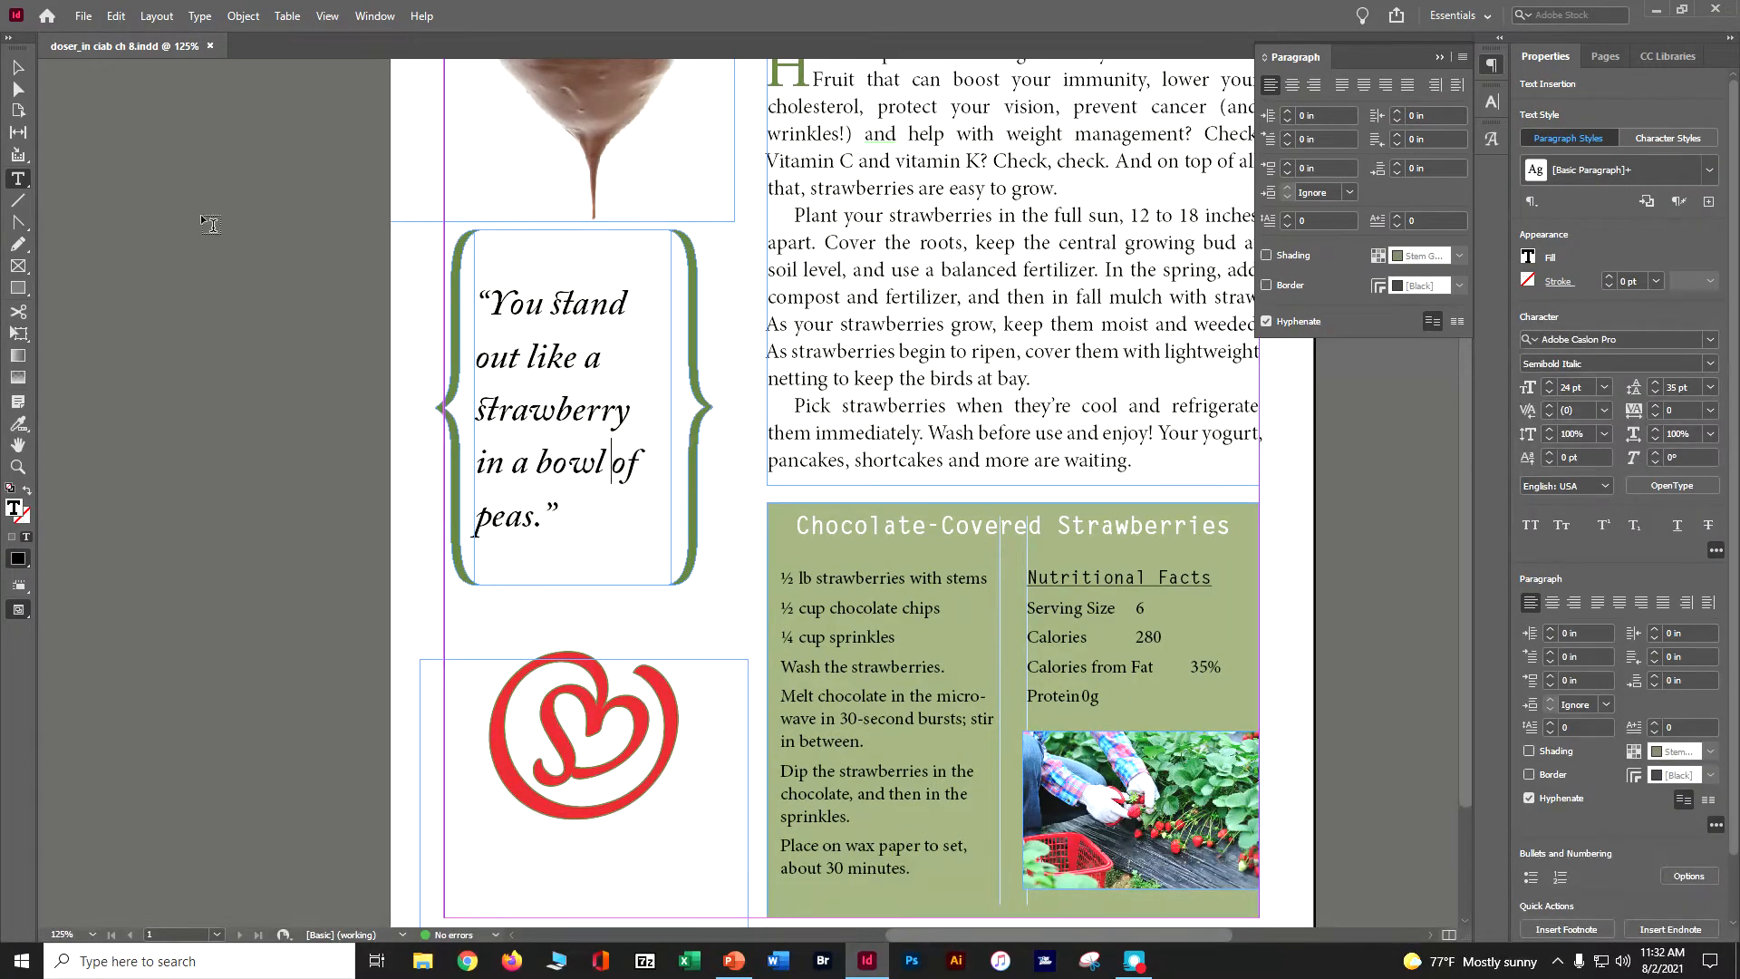
{"action": "left_click", "coordinate": [221, 22]}
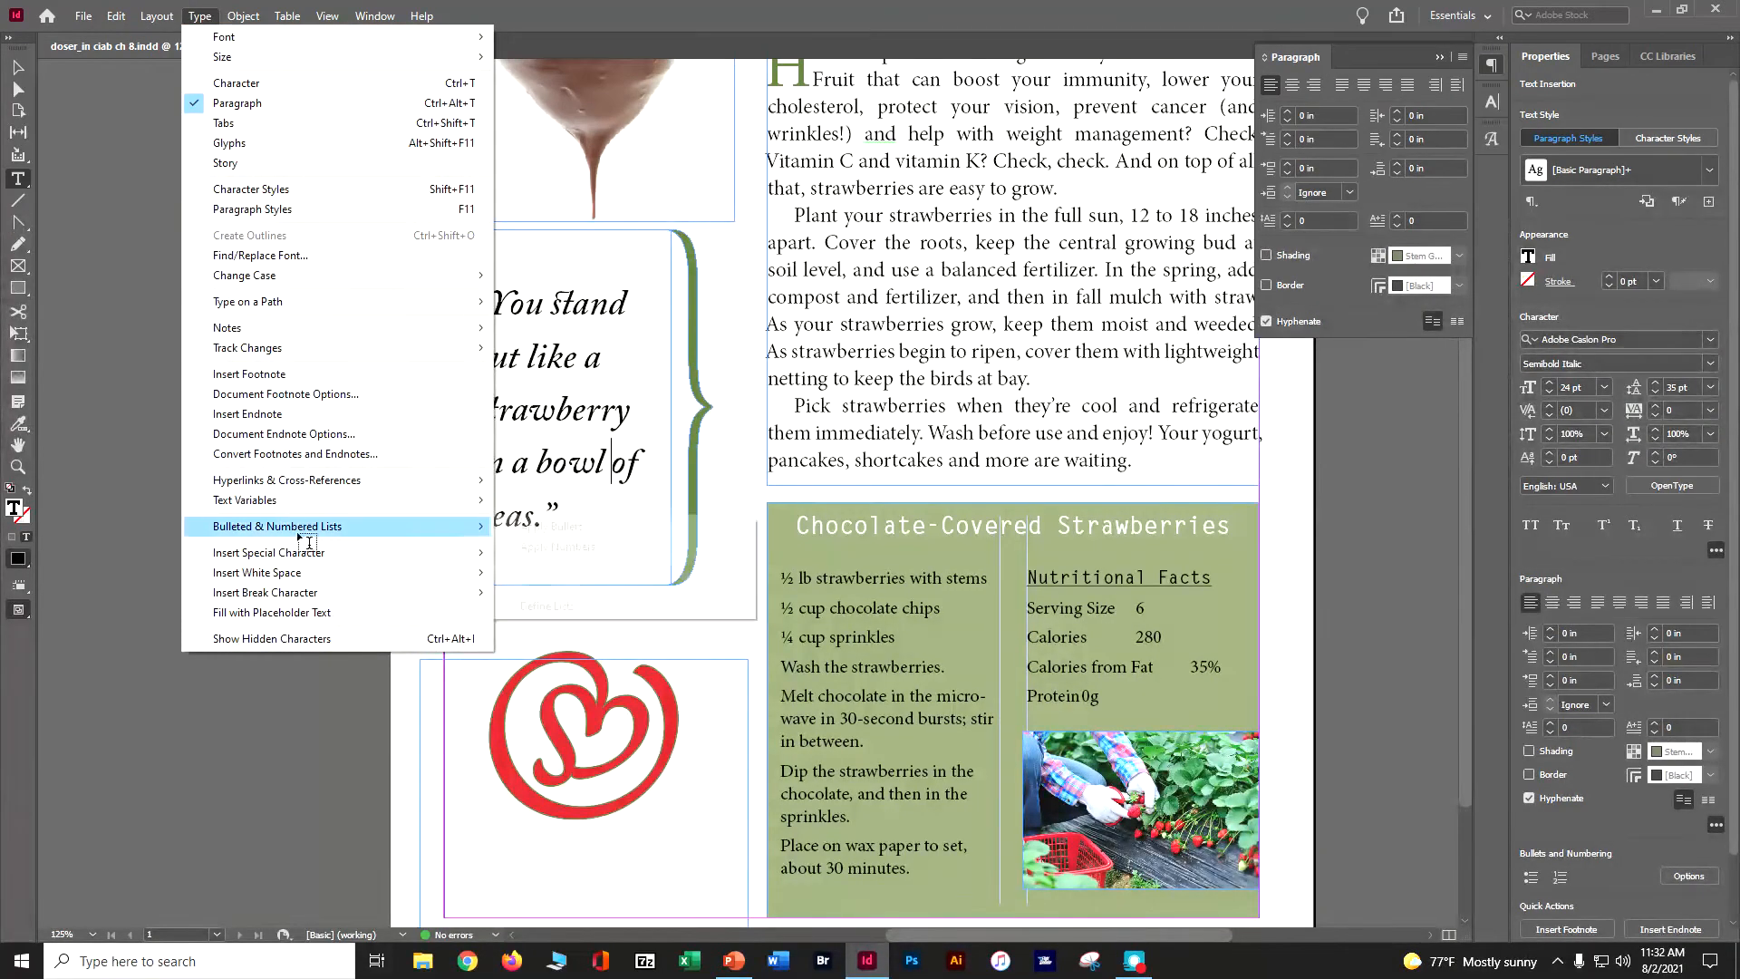
{"action": "mouse_move", "coordinate": [317, 592]}
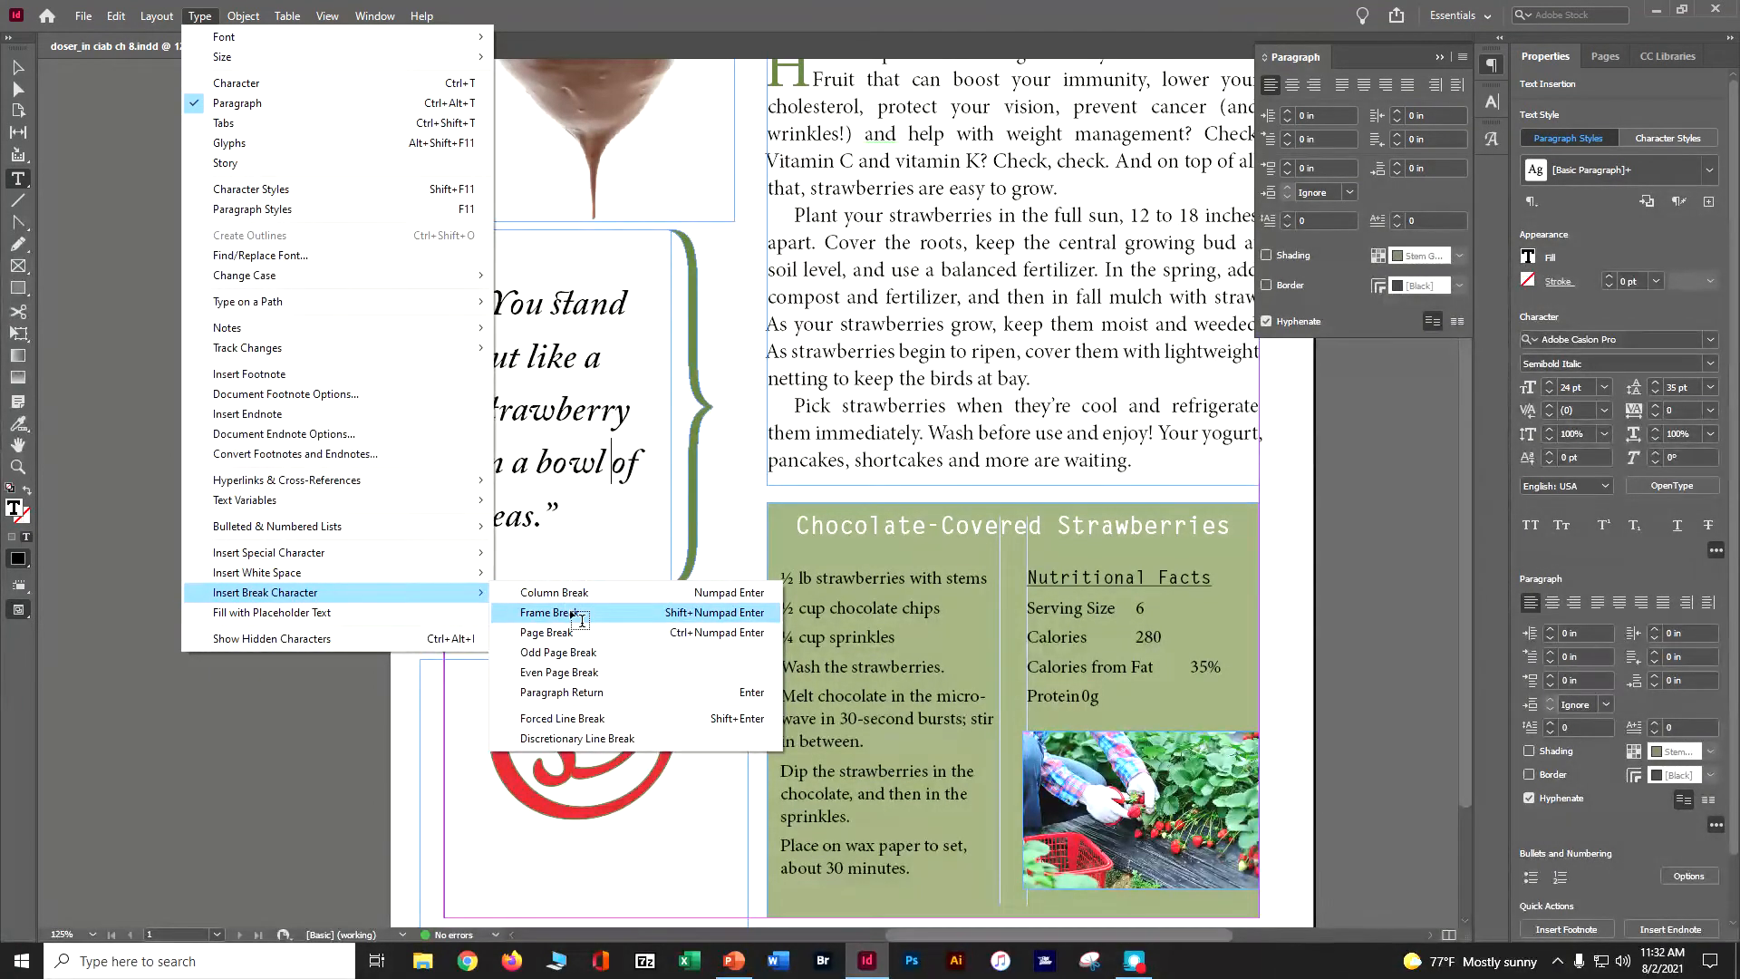
{"action": "left_click", "coordinate": [584, 715]}
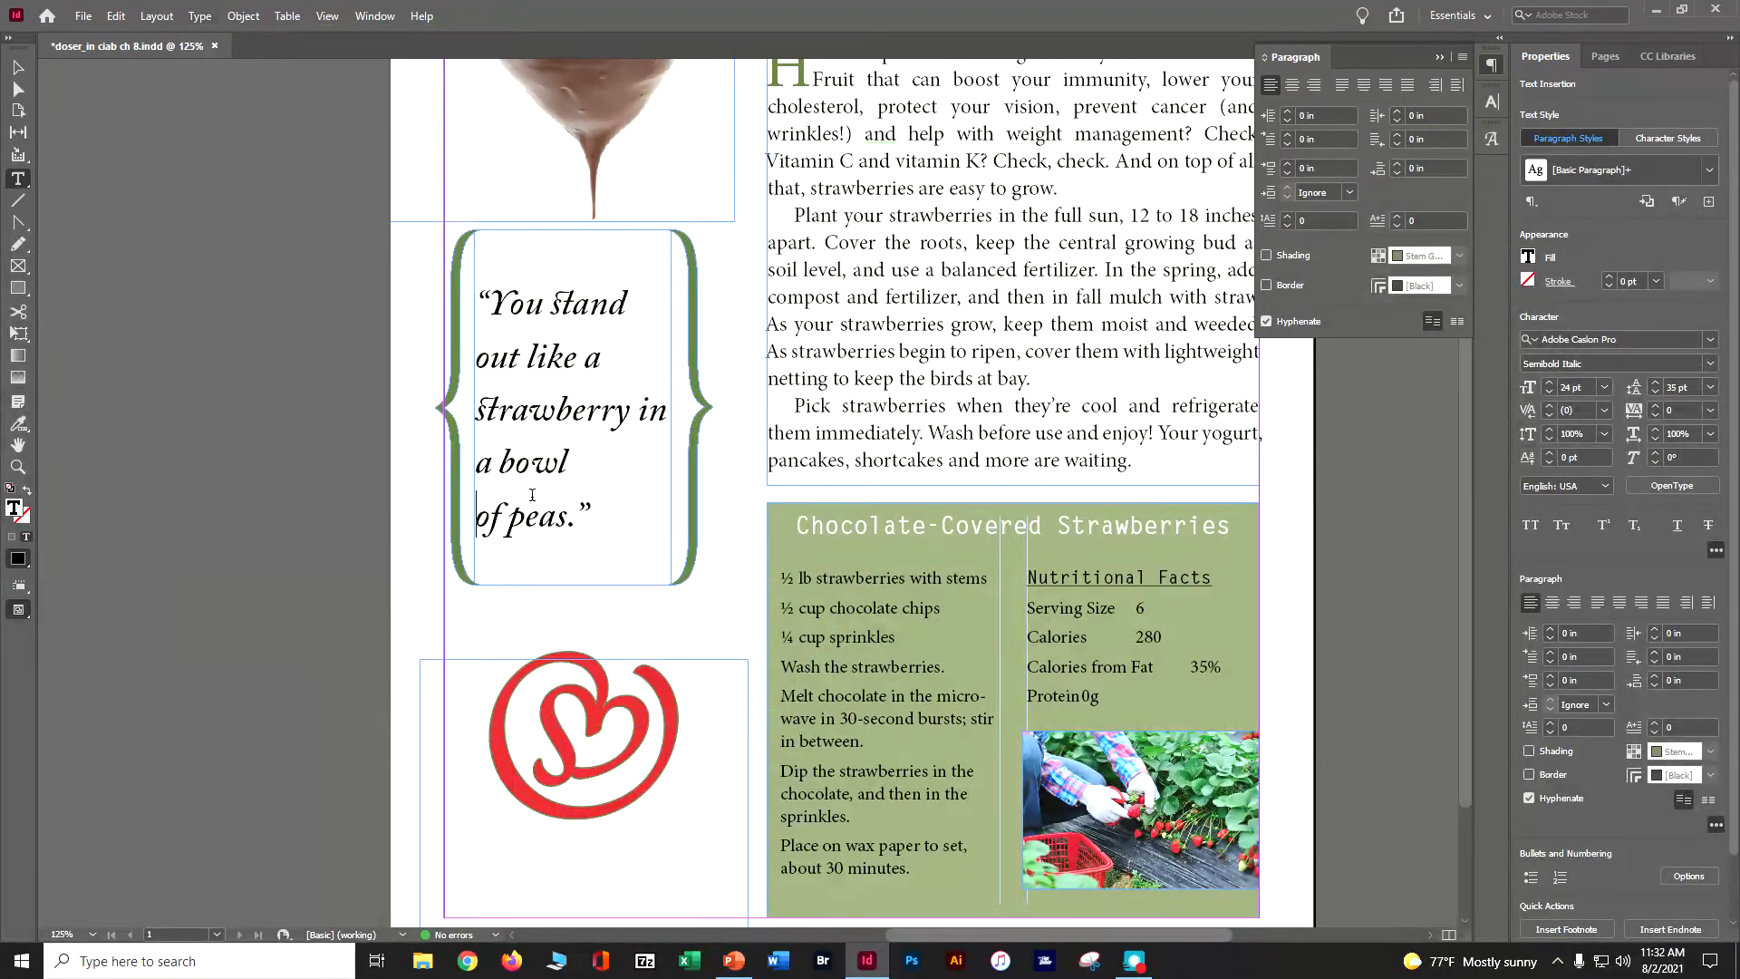
{"action": "left_click", "coordinate": [638, 412]}
{"action": "key", "text": "shift+Return"}
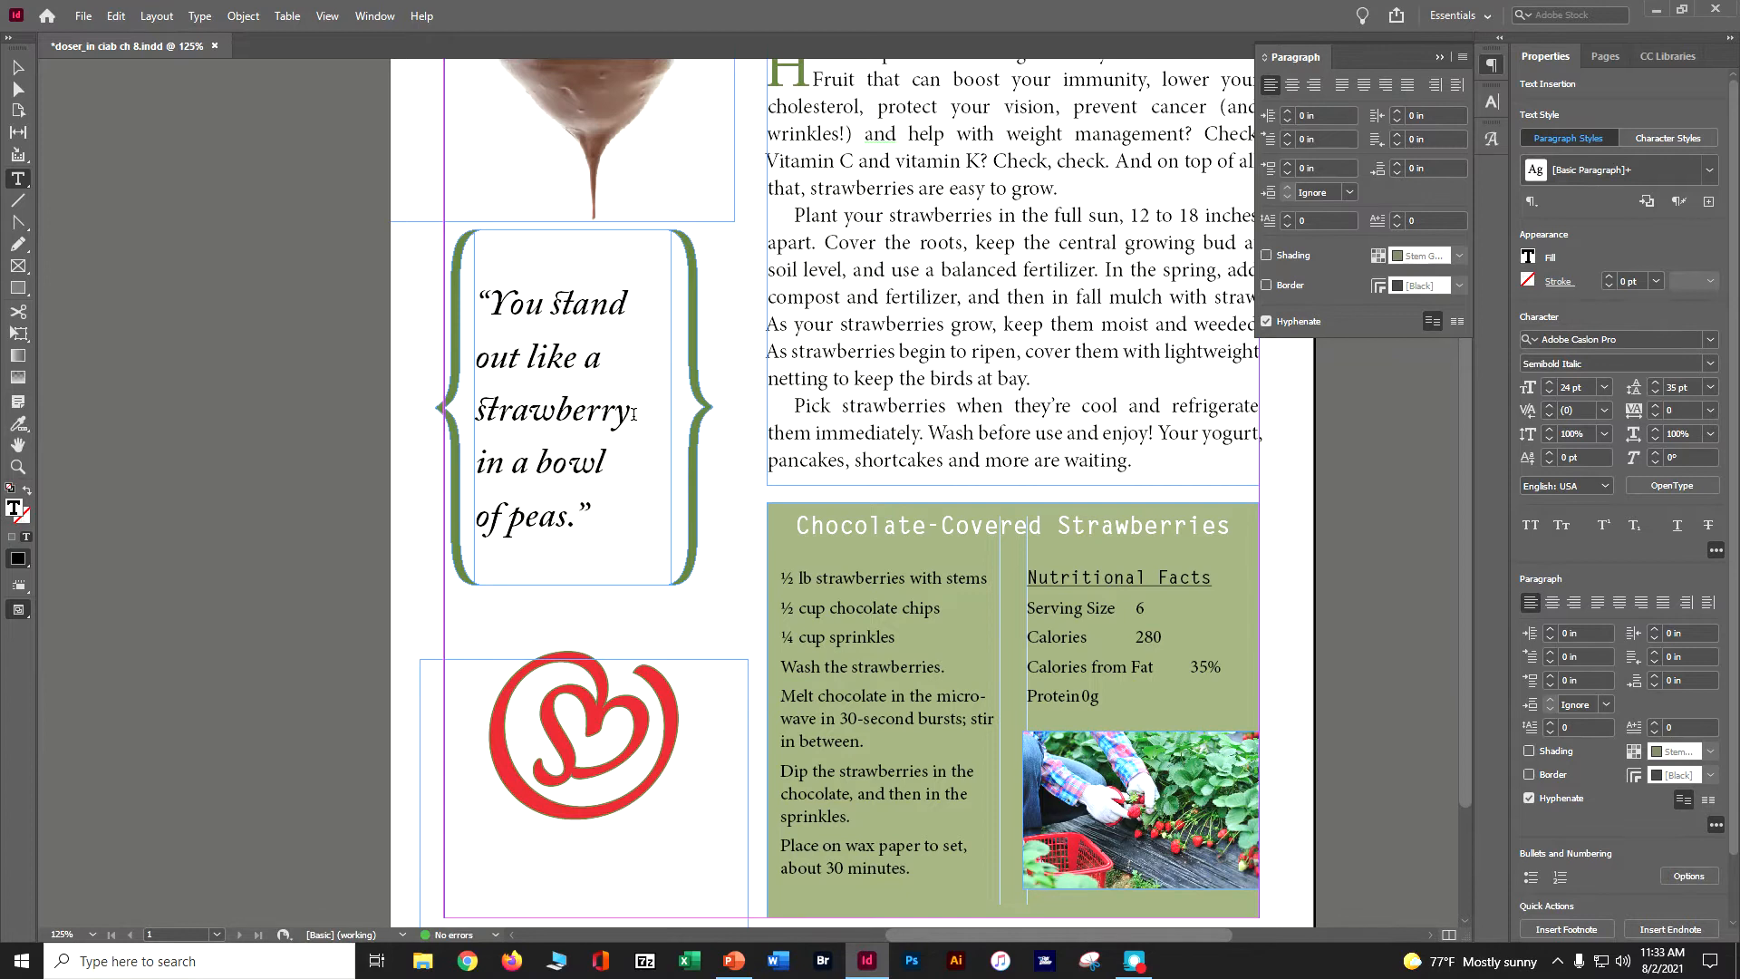
{"action": "left_click", "coordinate": [115, 16]}
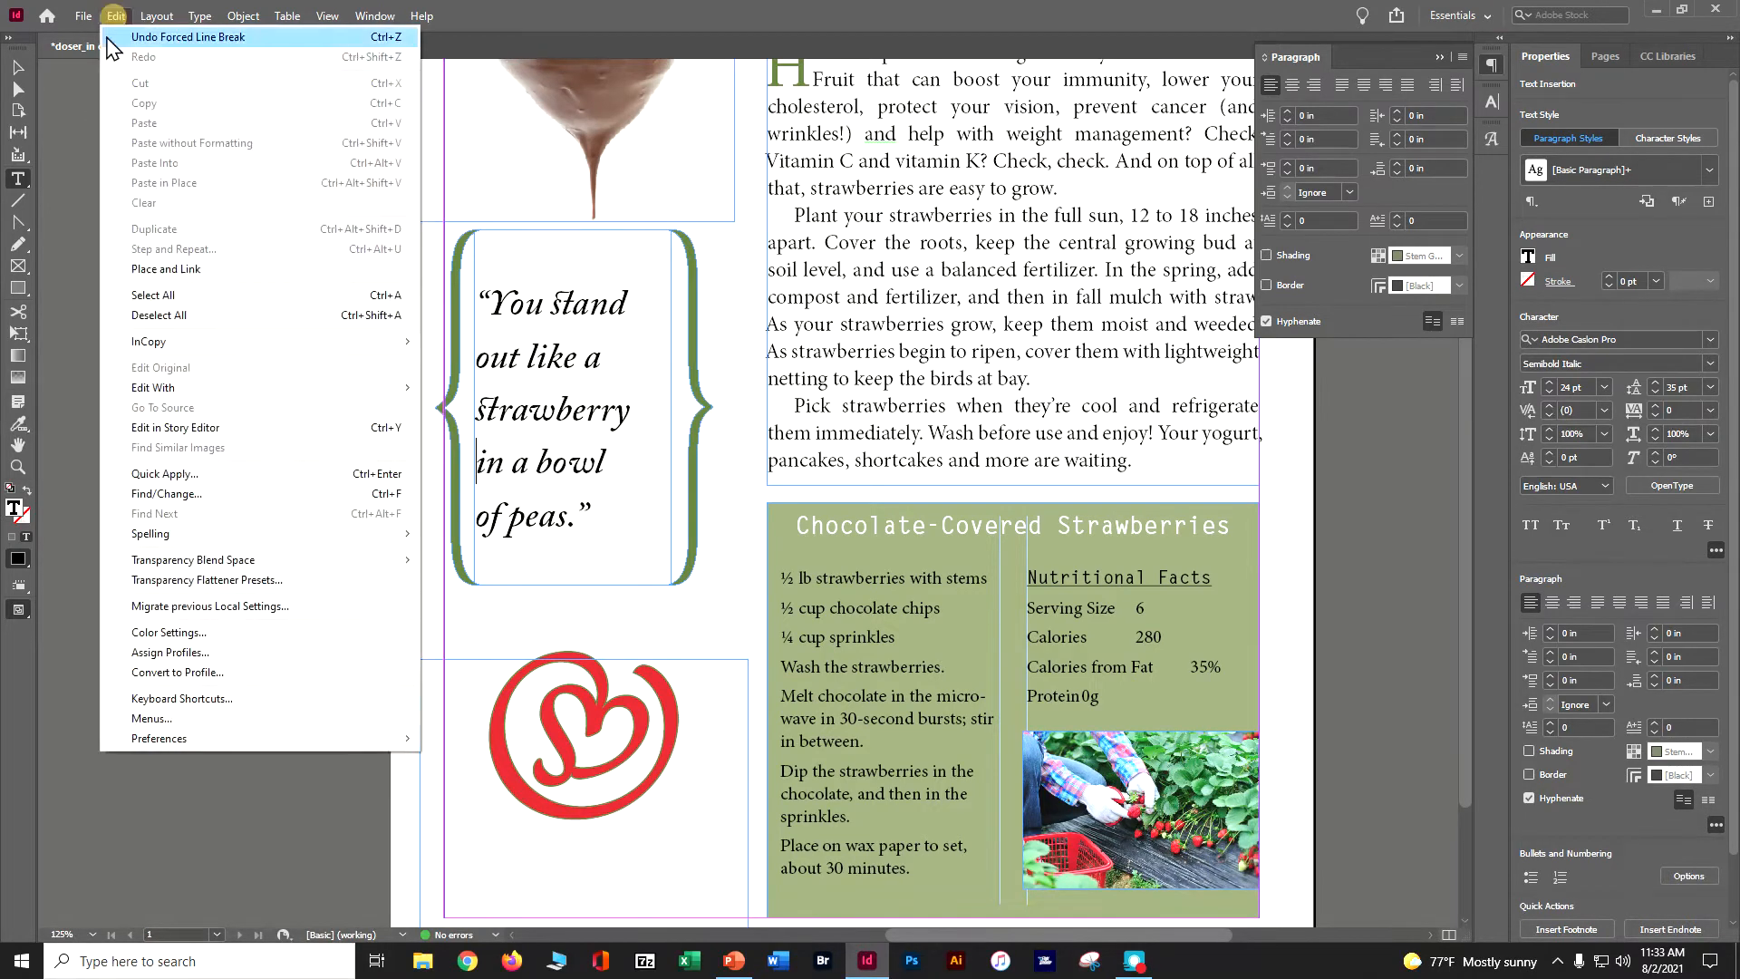
{"action": "left_click", "coordinate": [131, 316]}
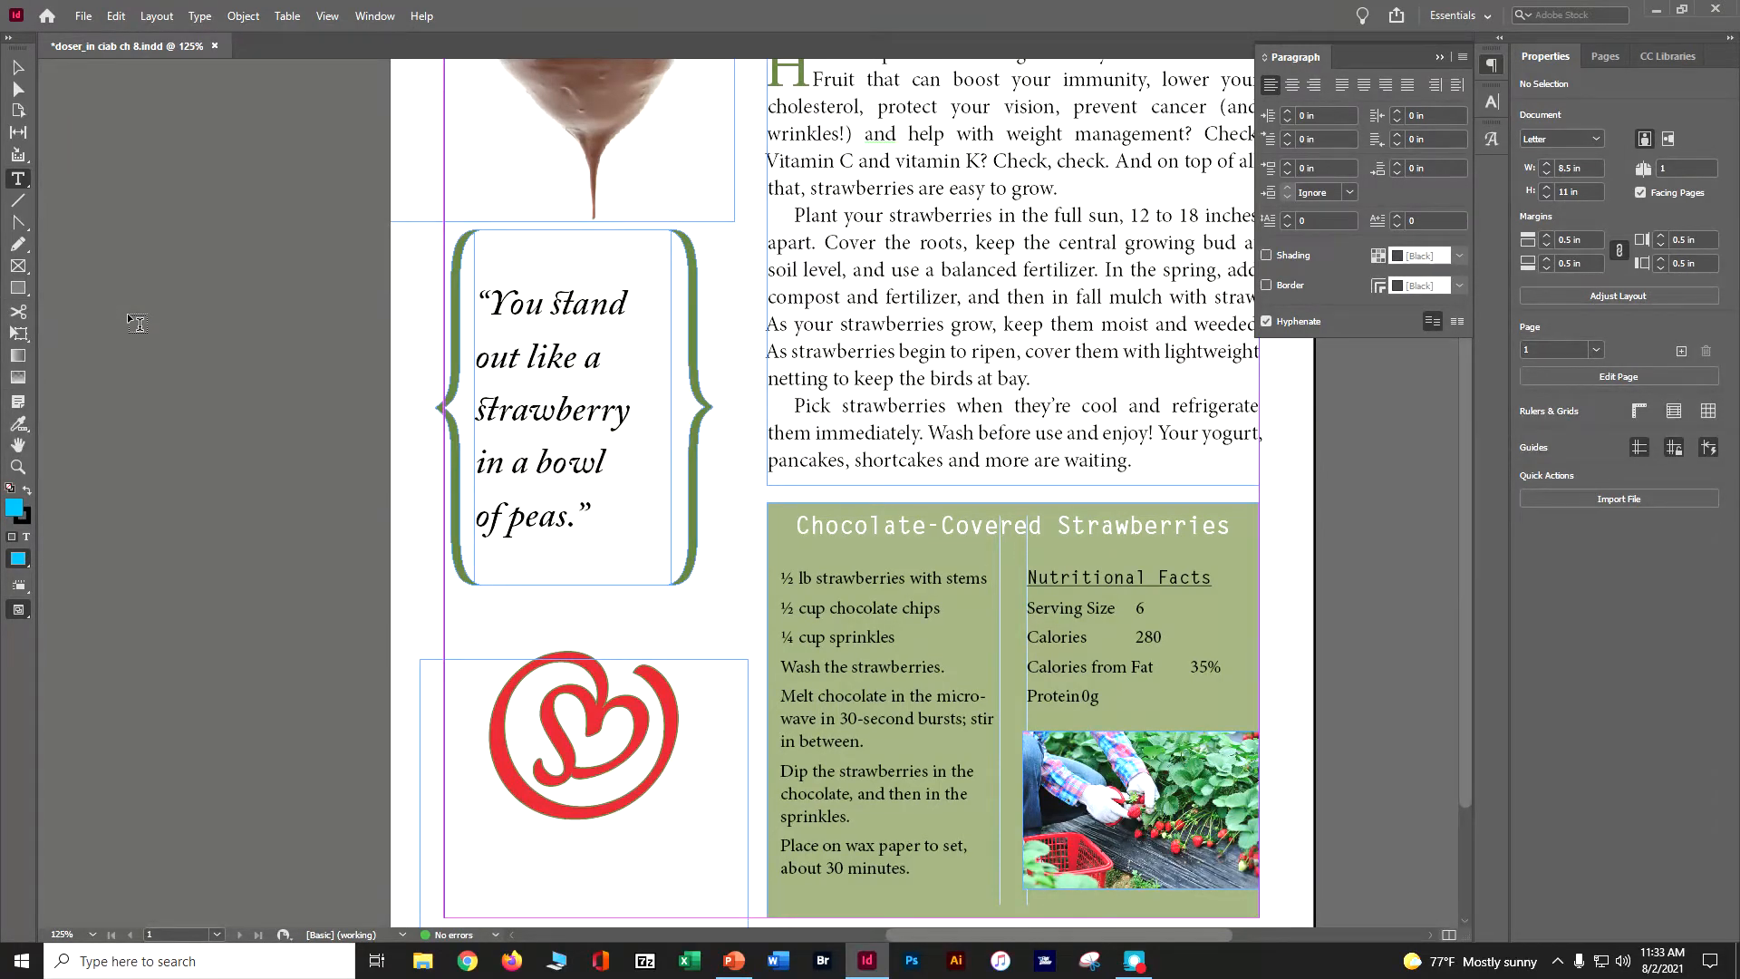
Step: Center-align the whole "You stand out" pull quote, deselect it and save the document
{"action": "left_click", "coordinate": [528, 303]}
{"action": "triple_click", "coordinate": [528, 306]}
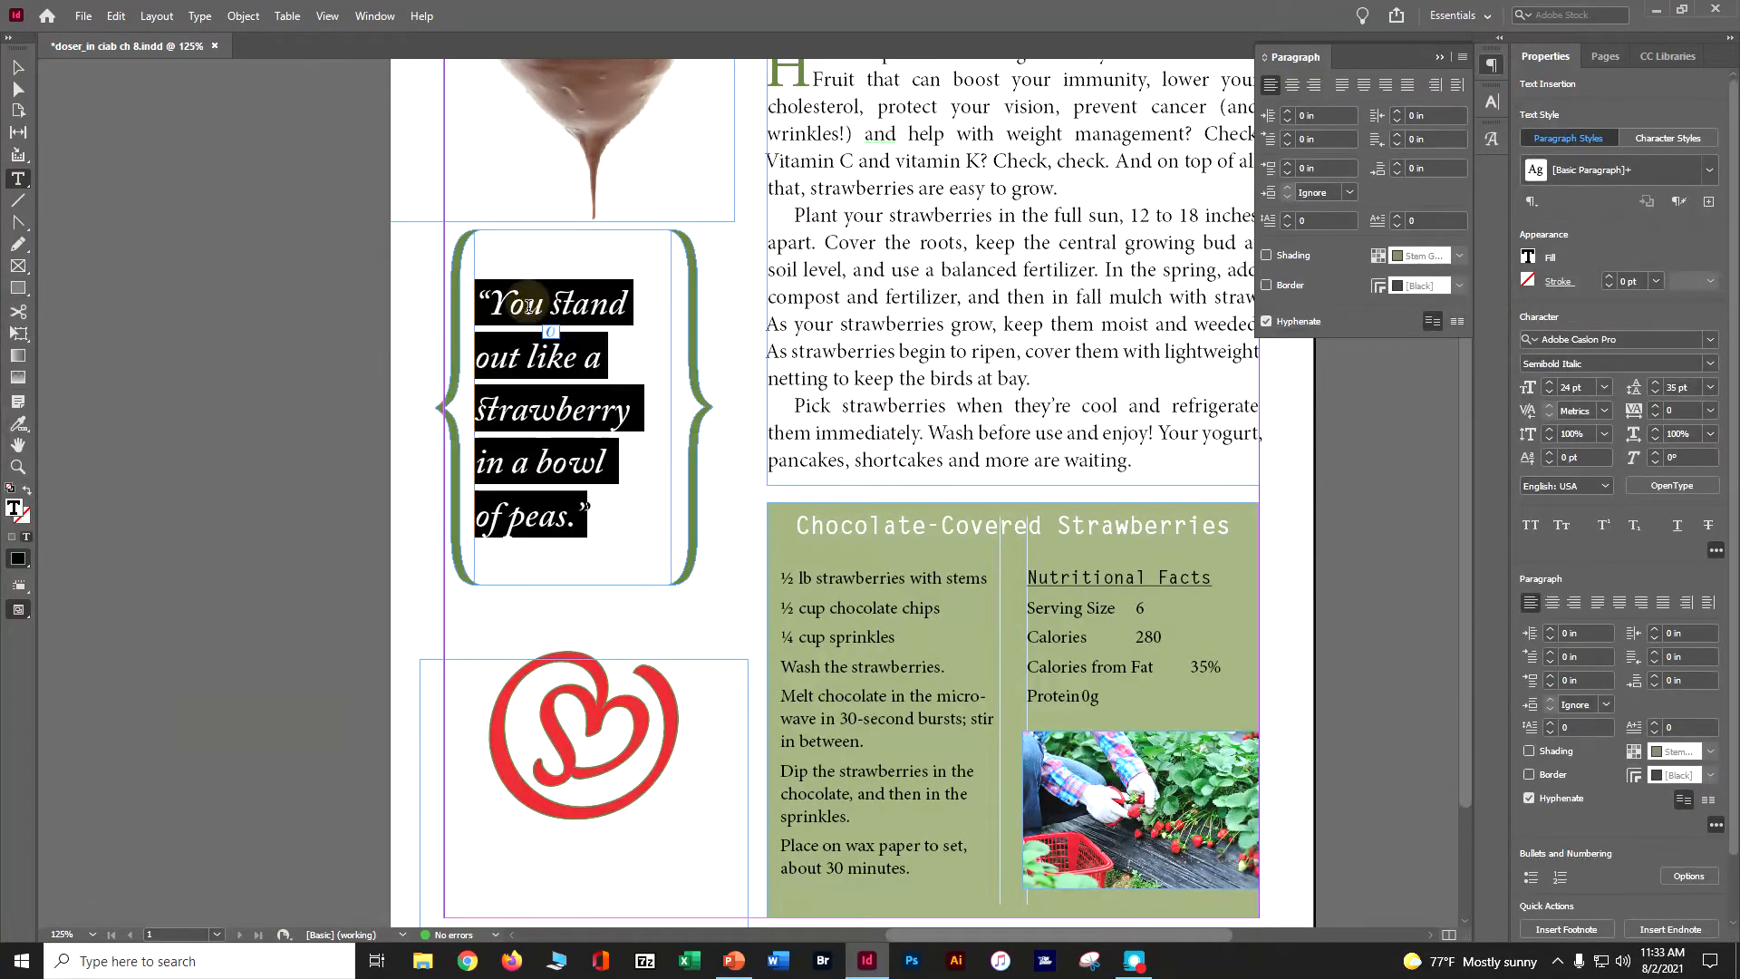
{"action": "key", "text": "ctrl+shift+c"}
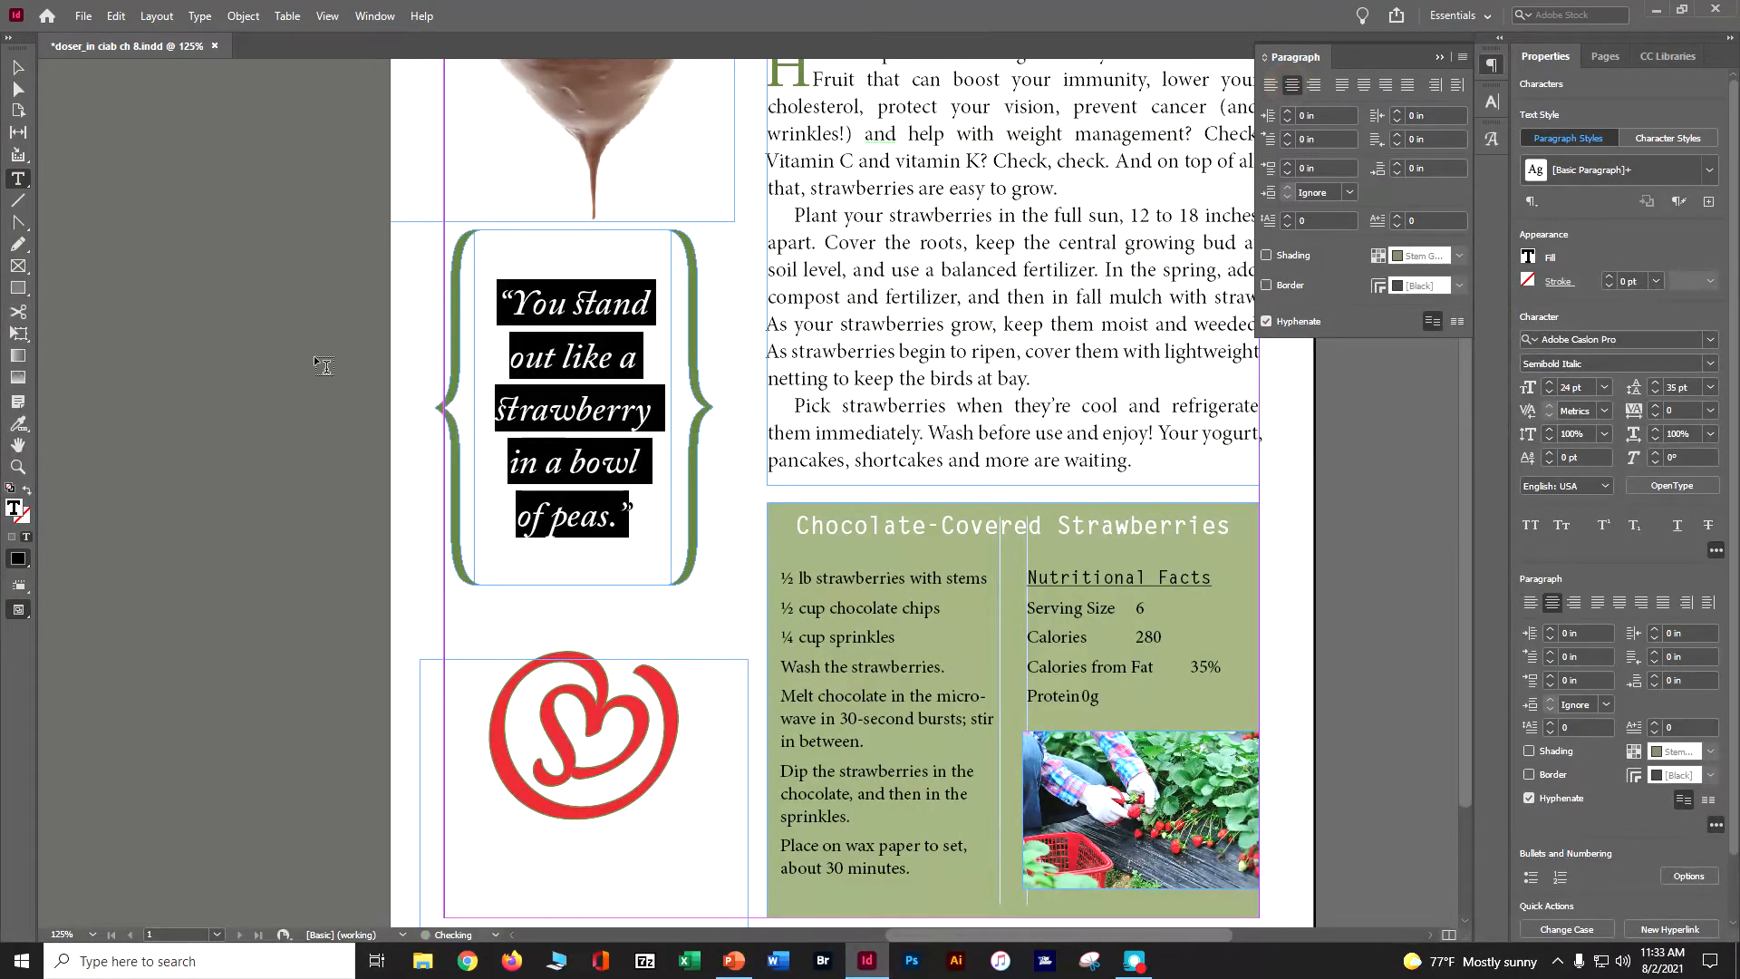
{"action": "left_click", "coordinate": [18, 68]}
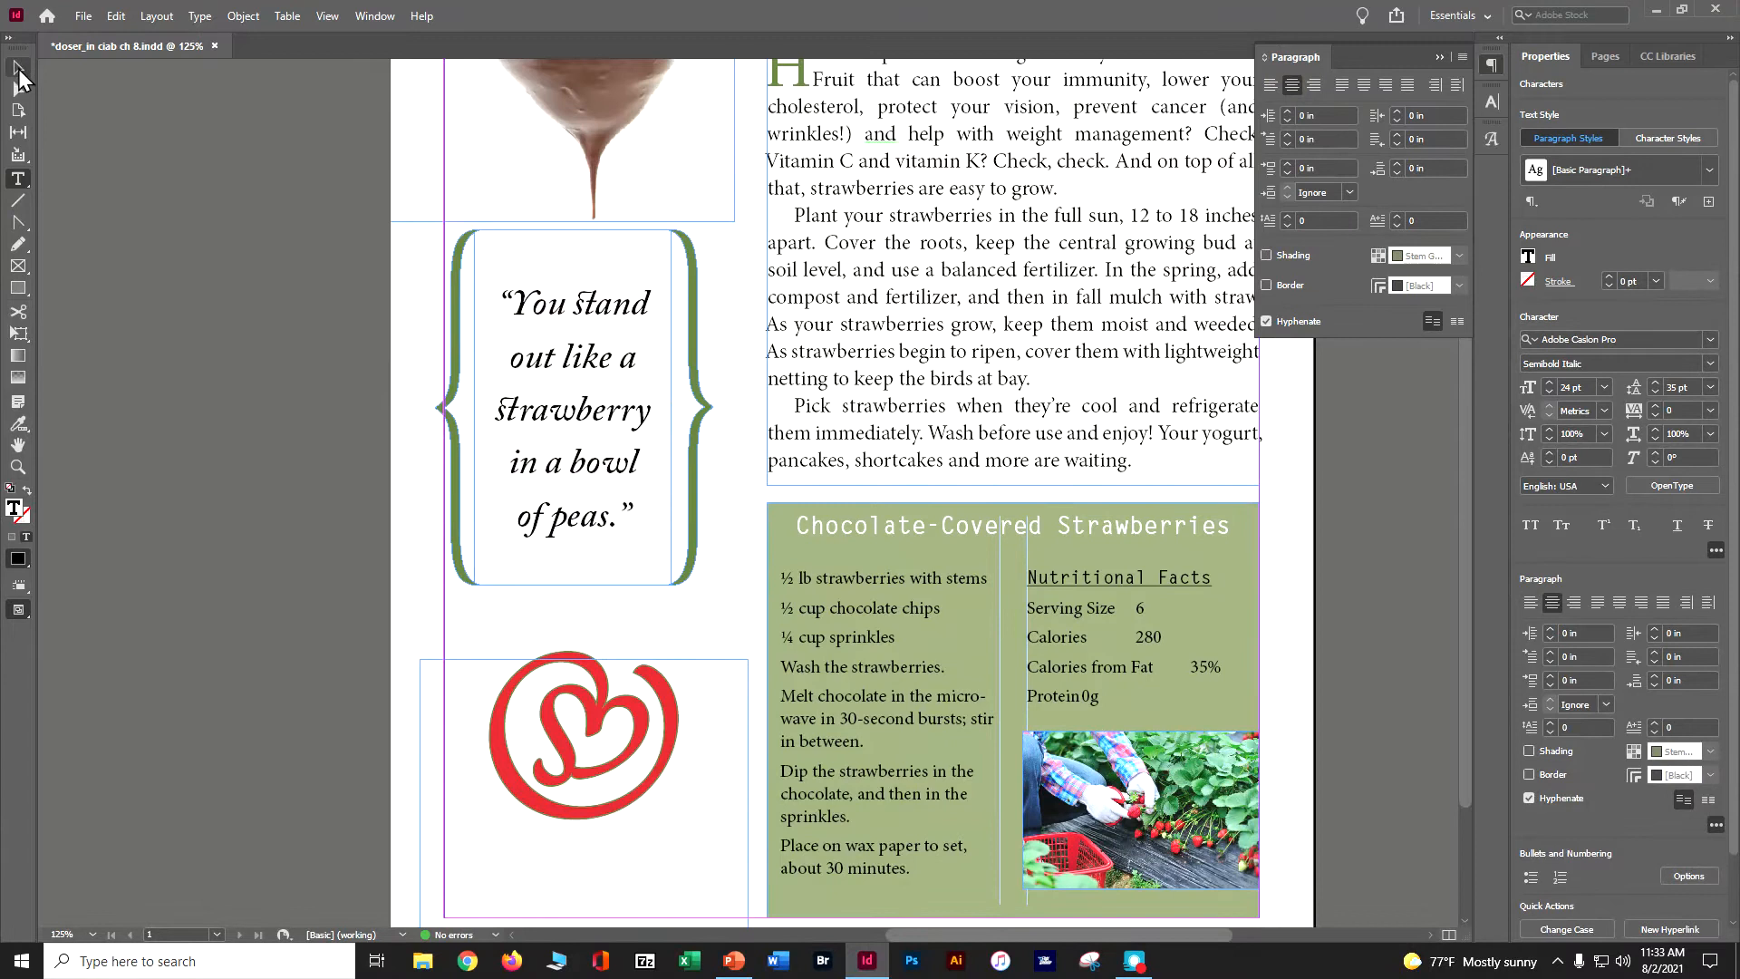
{"action": "left_click", "coordinate": [171, 172]}
{"action": "key", "text": "ctrl+s"}
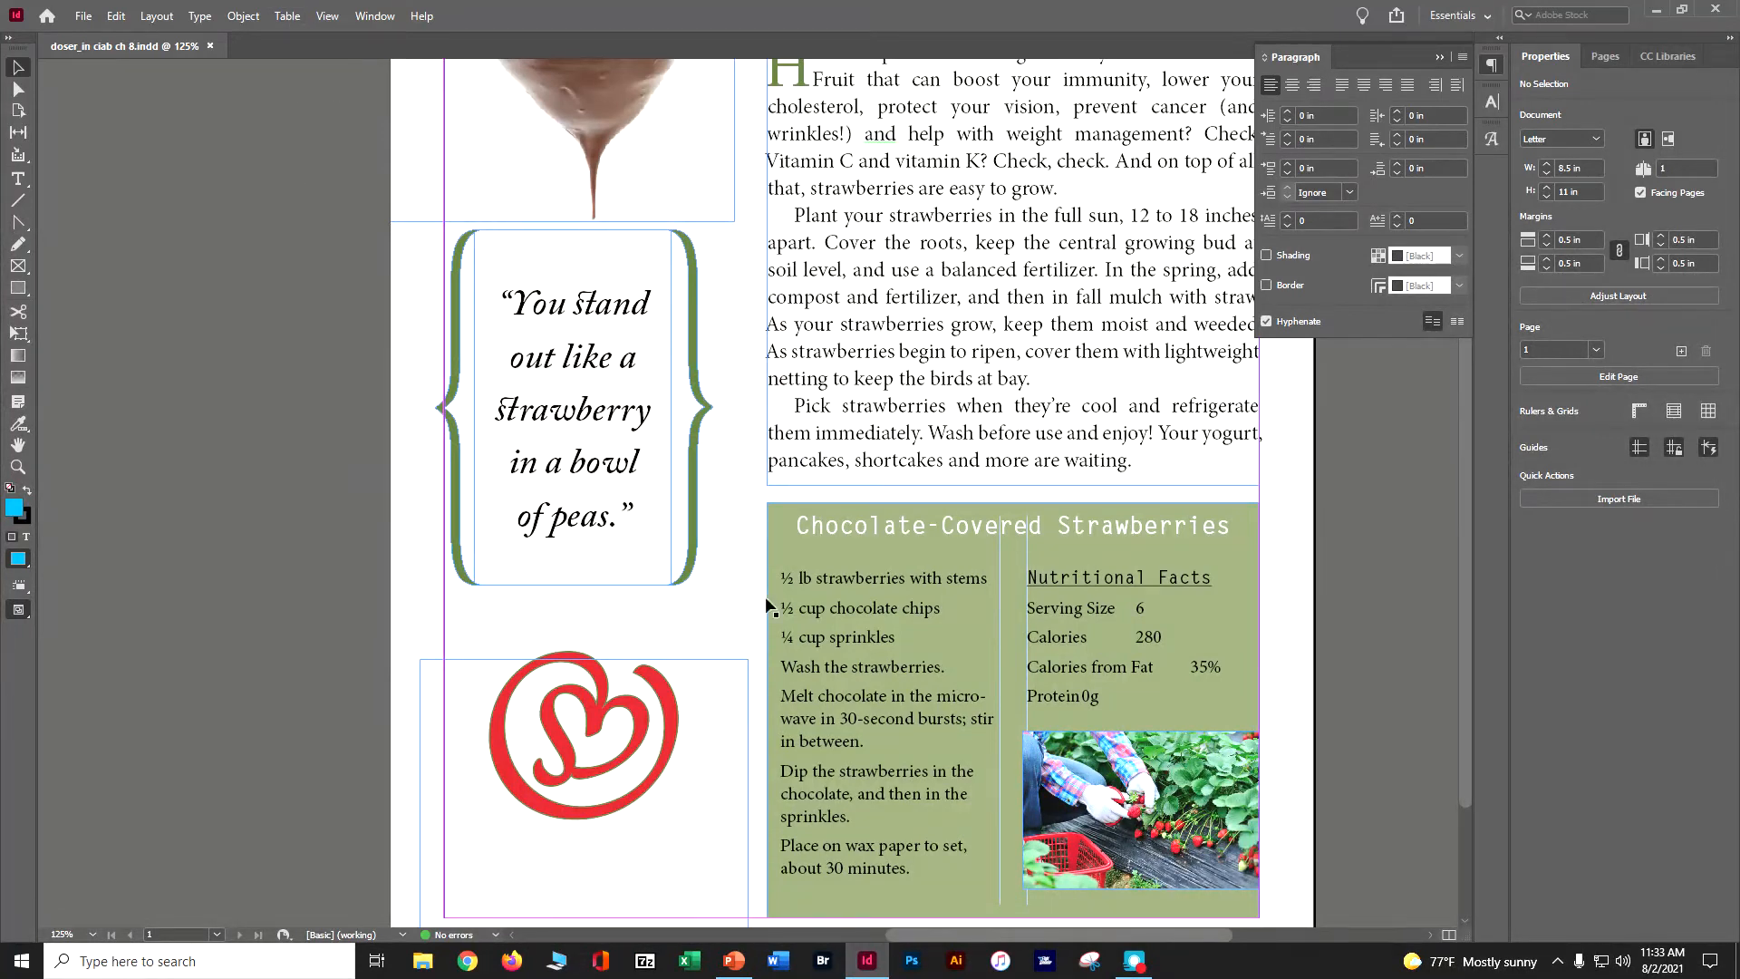
Step: Show the hidden characters in the document to reveal the tabs in the recipe box
{"action": "left_click_drag", "start_coordinate": [915, 933], "coordinate": [962, 933]}
{"action": "scroll", "coordinate": [1144, 584], "scroll_direction": "down", "scroll_amount": 3}
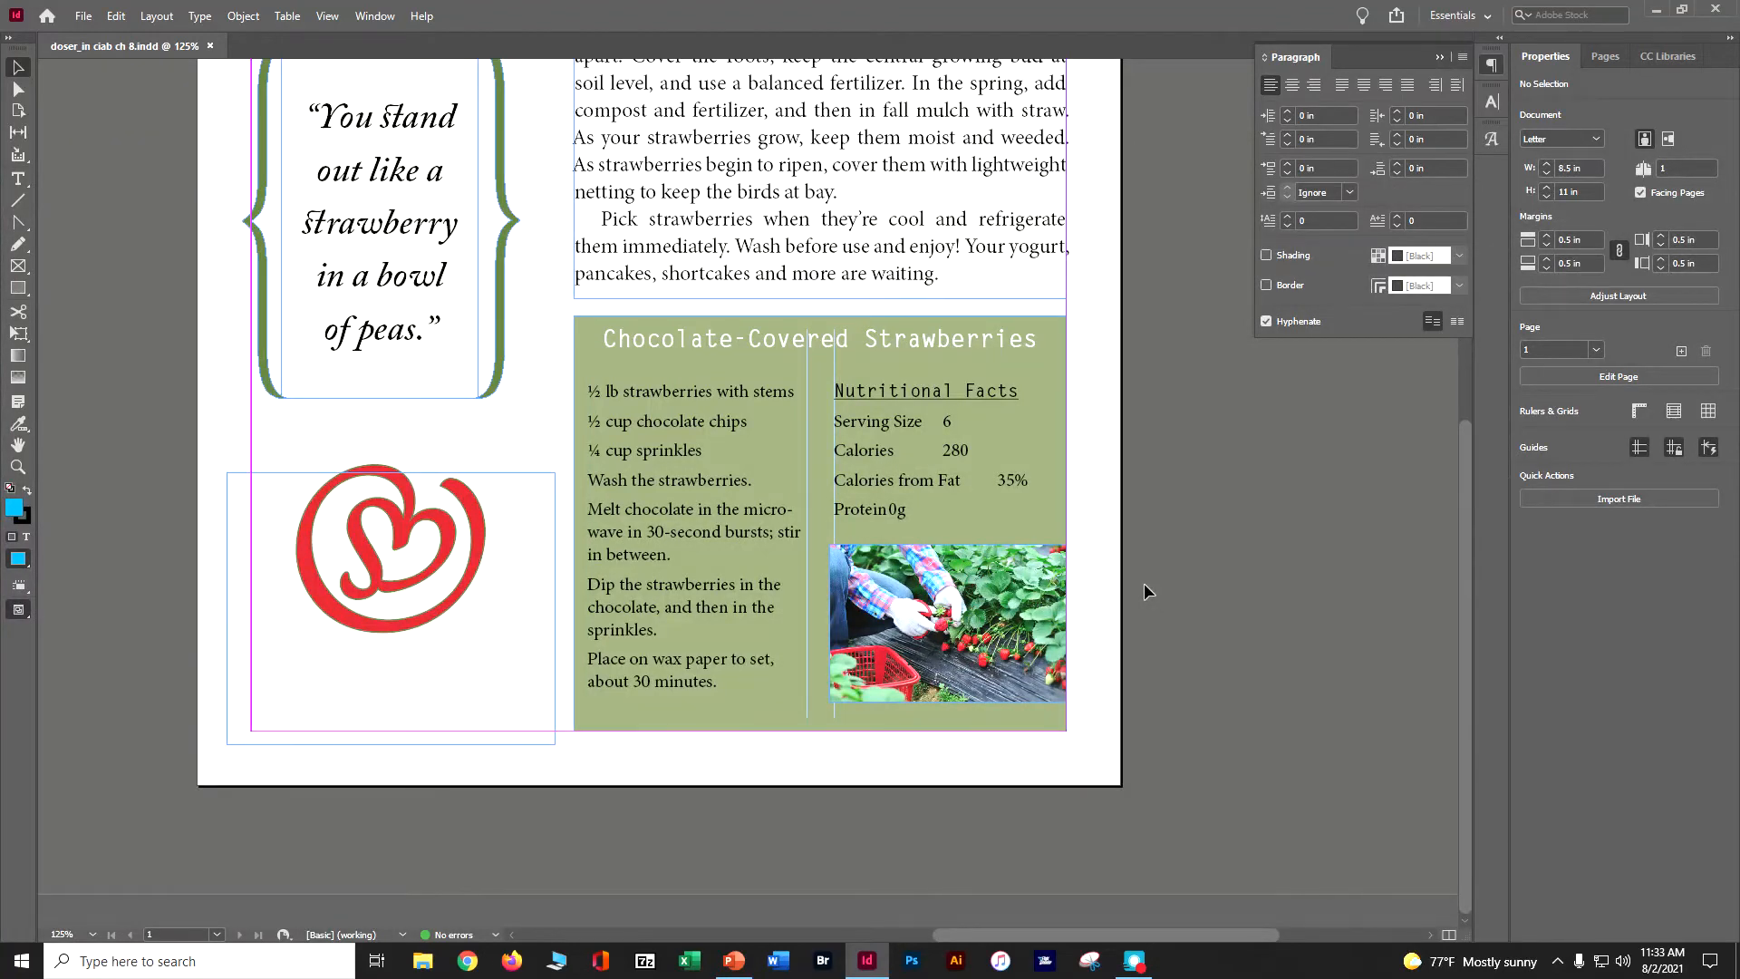
{"action": "left_click", "coordinate": [201, 16]}
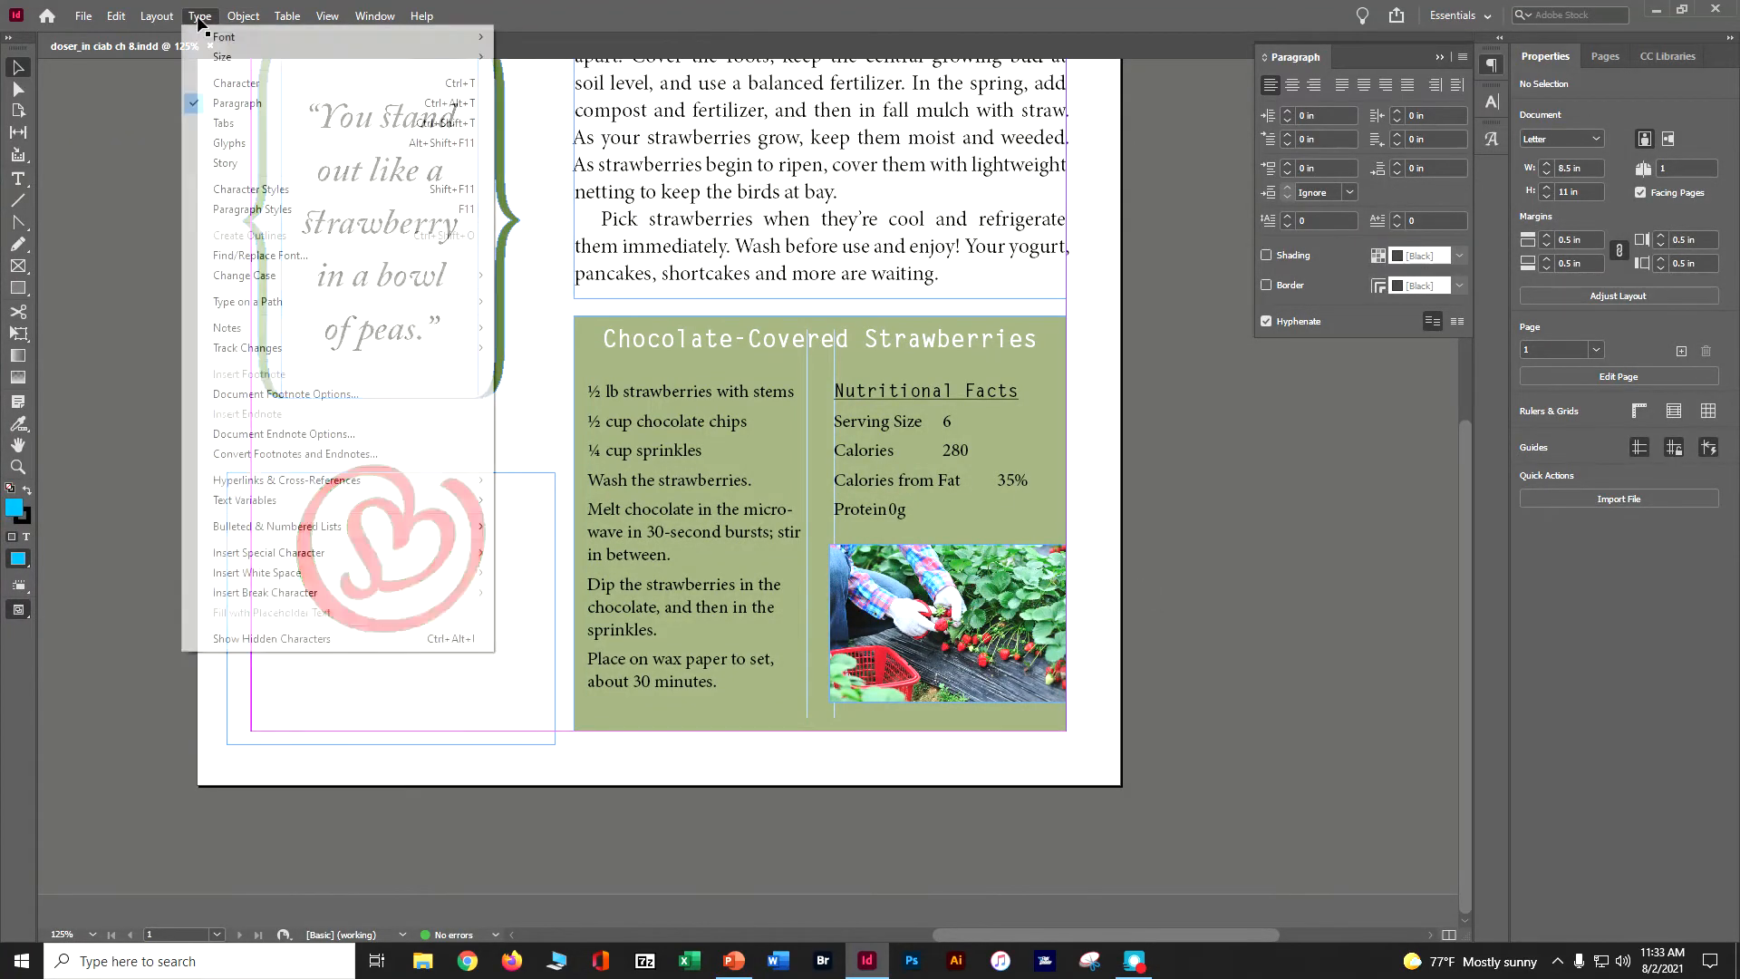
{"action": "left_click", "coordinate": [356, 639]}
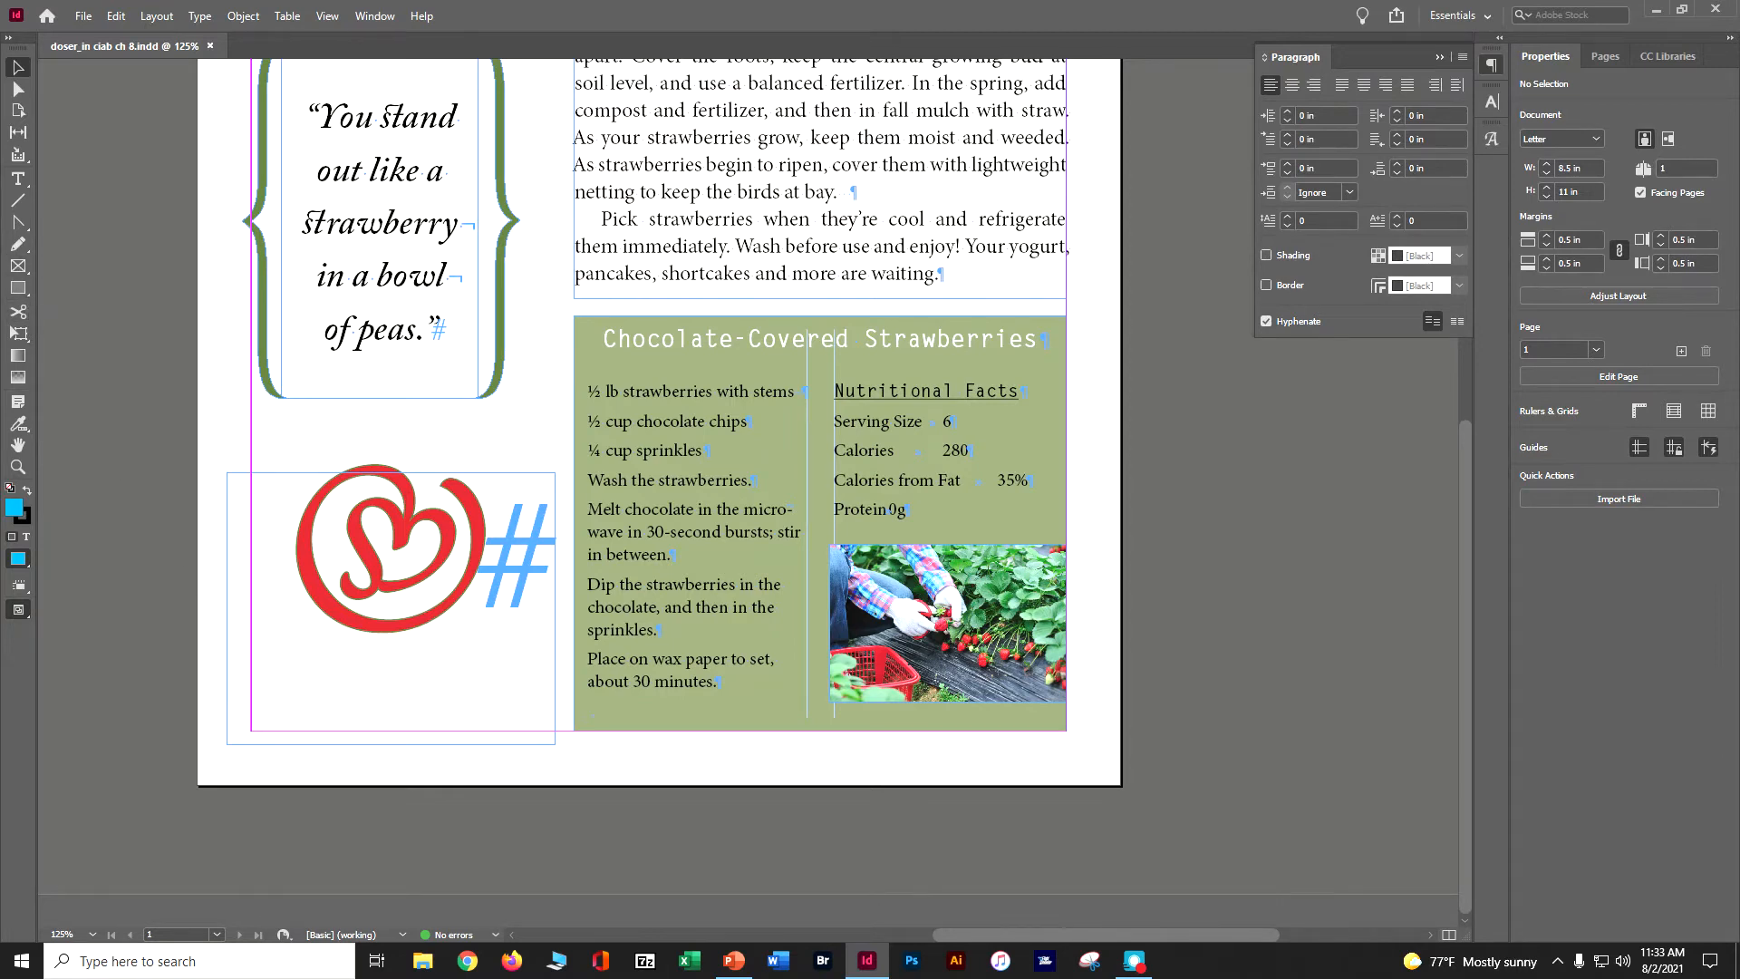
Step: Add a right-justified tab stop at 2 in to the four lines from "Serving Size" to "Protein" under "Nutritional Facts"
{"action": "left_click", "coordinate": [19, 178]}
{"action": "left_click_drag", "start_coordinate": [833, 421], "coordinate": [942, 521]}
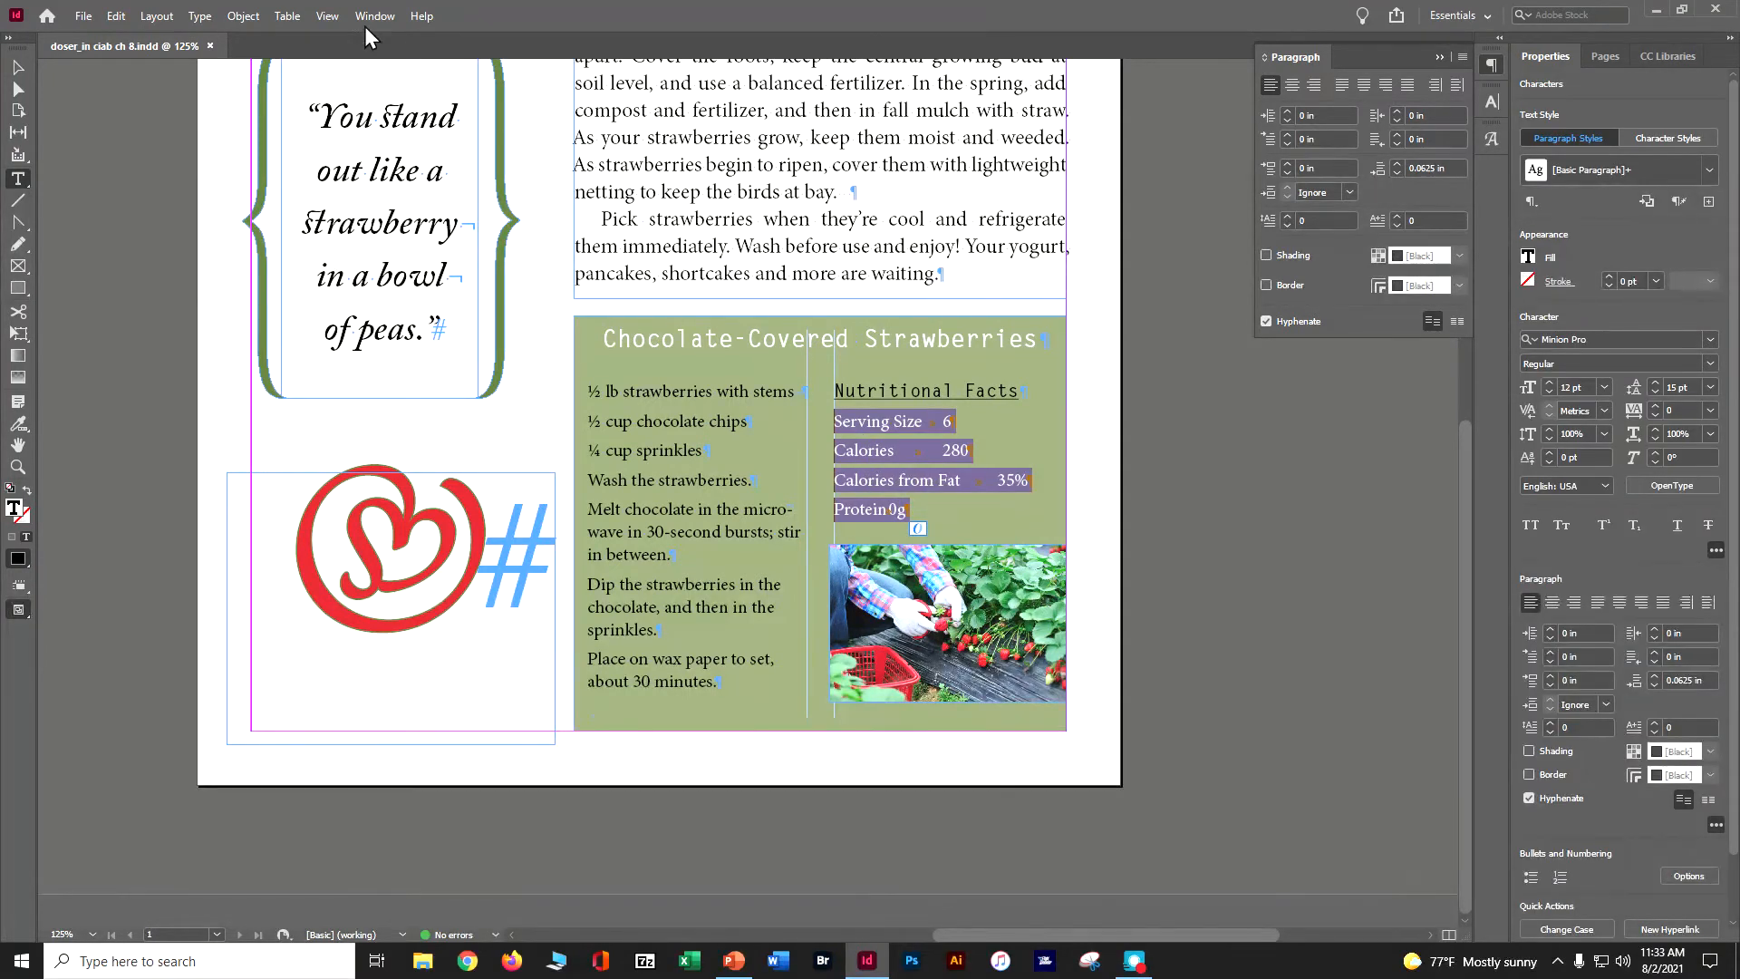
{"action": "left_click", "coordinate": [197, 16]}
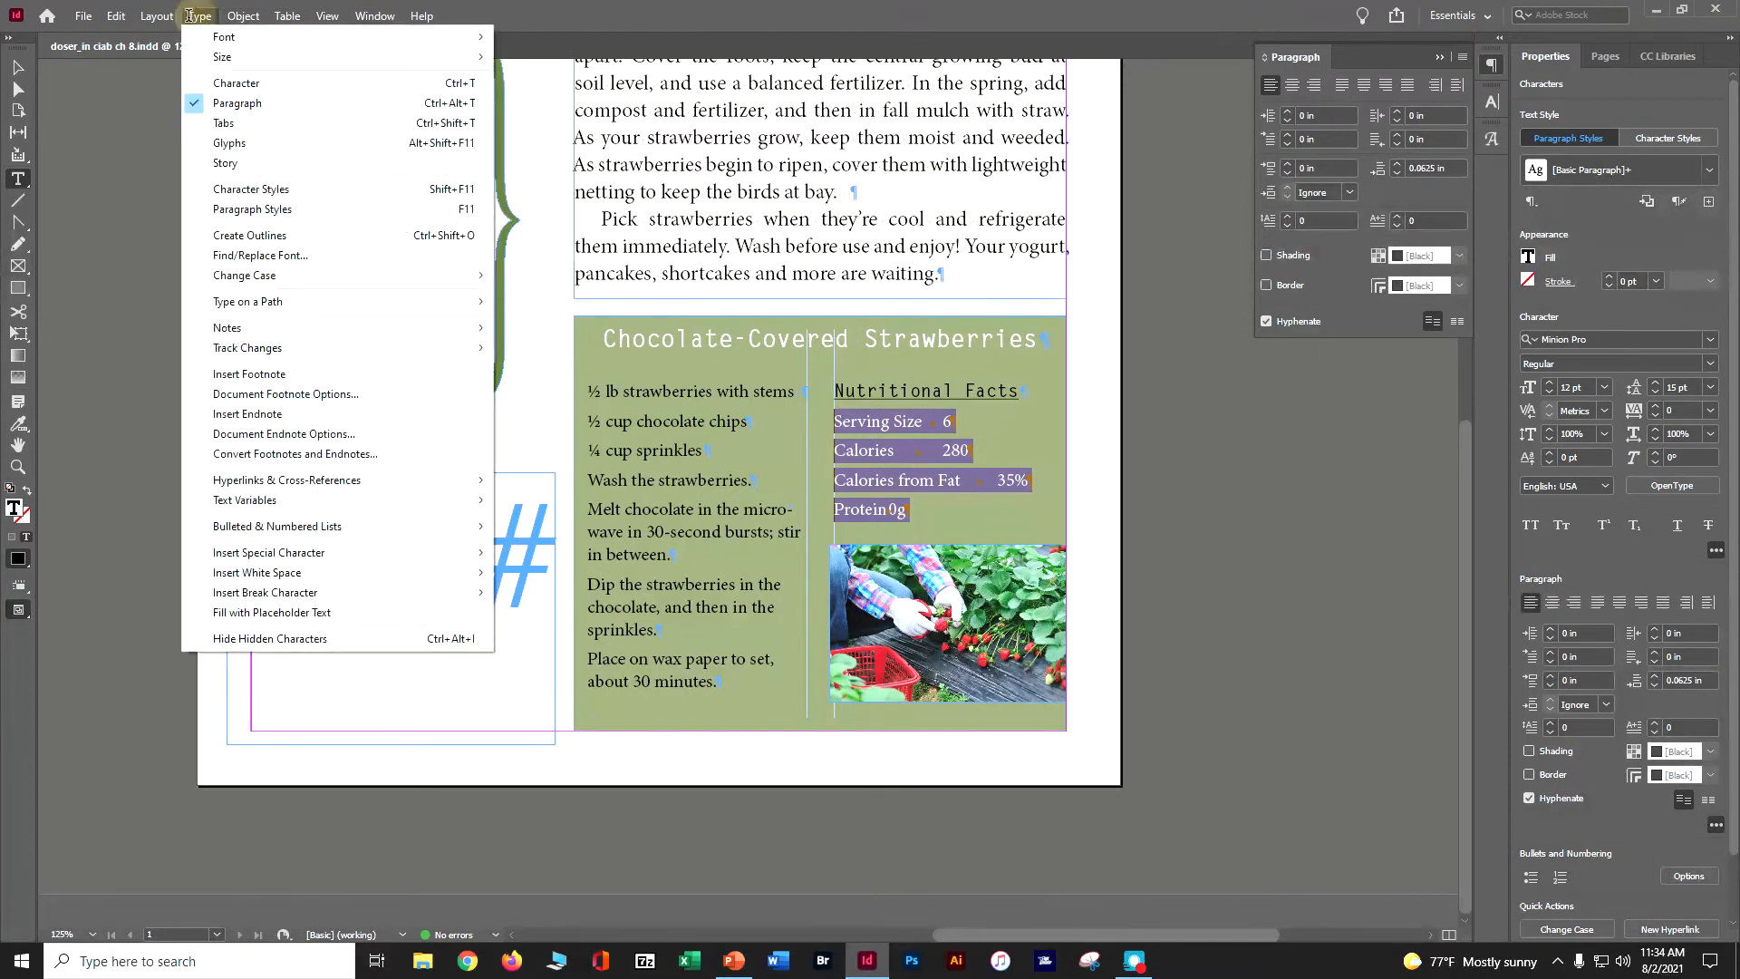
{"action": "left_click", "coordinate": [224, 123]}
{"action": "left_click_drag", "start_coordinate": [1080, 253], "coordinate": [971, 194]}
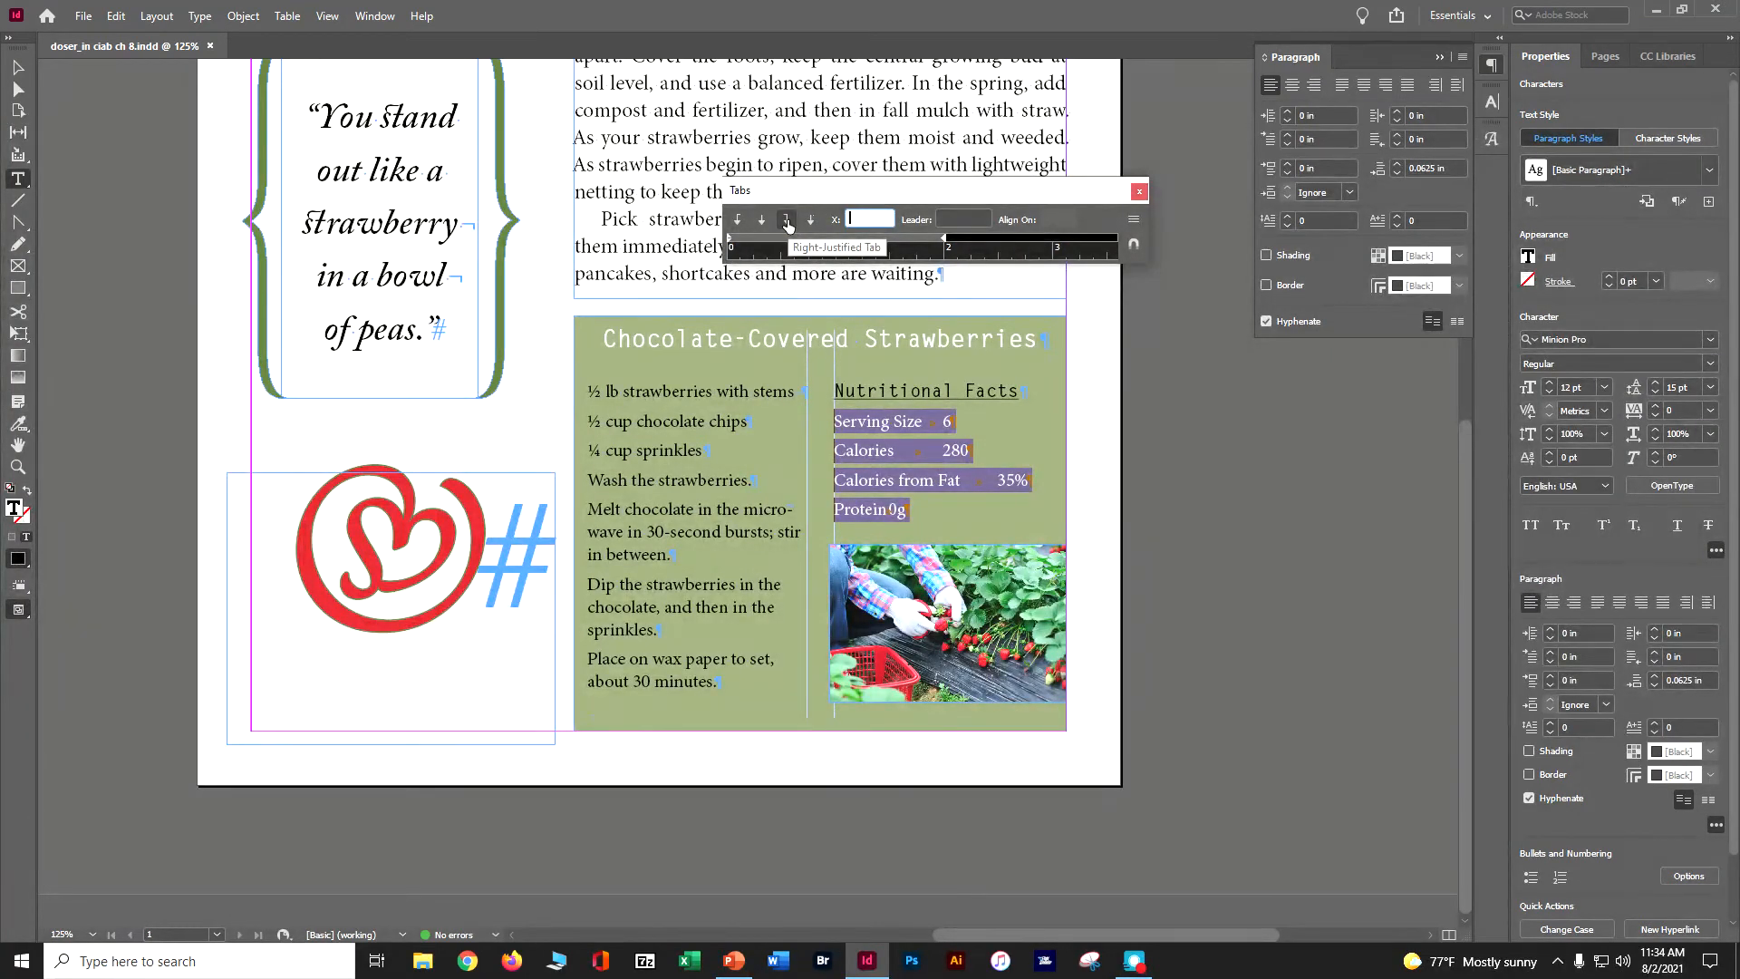
{"action": "type", "text": "2"}
Step: Add a period leader to the 2 in tab of the nutrition lines, deselect everything and save the document
{"action": "left_click", "coordinate": [950, 218]}
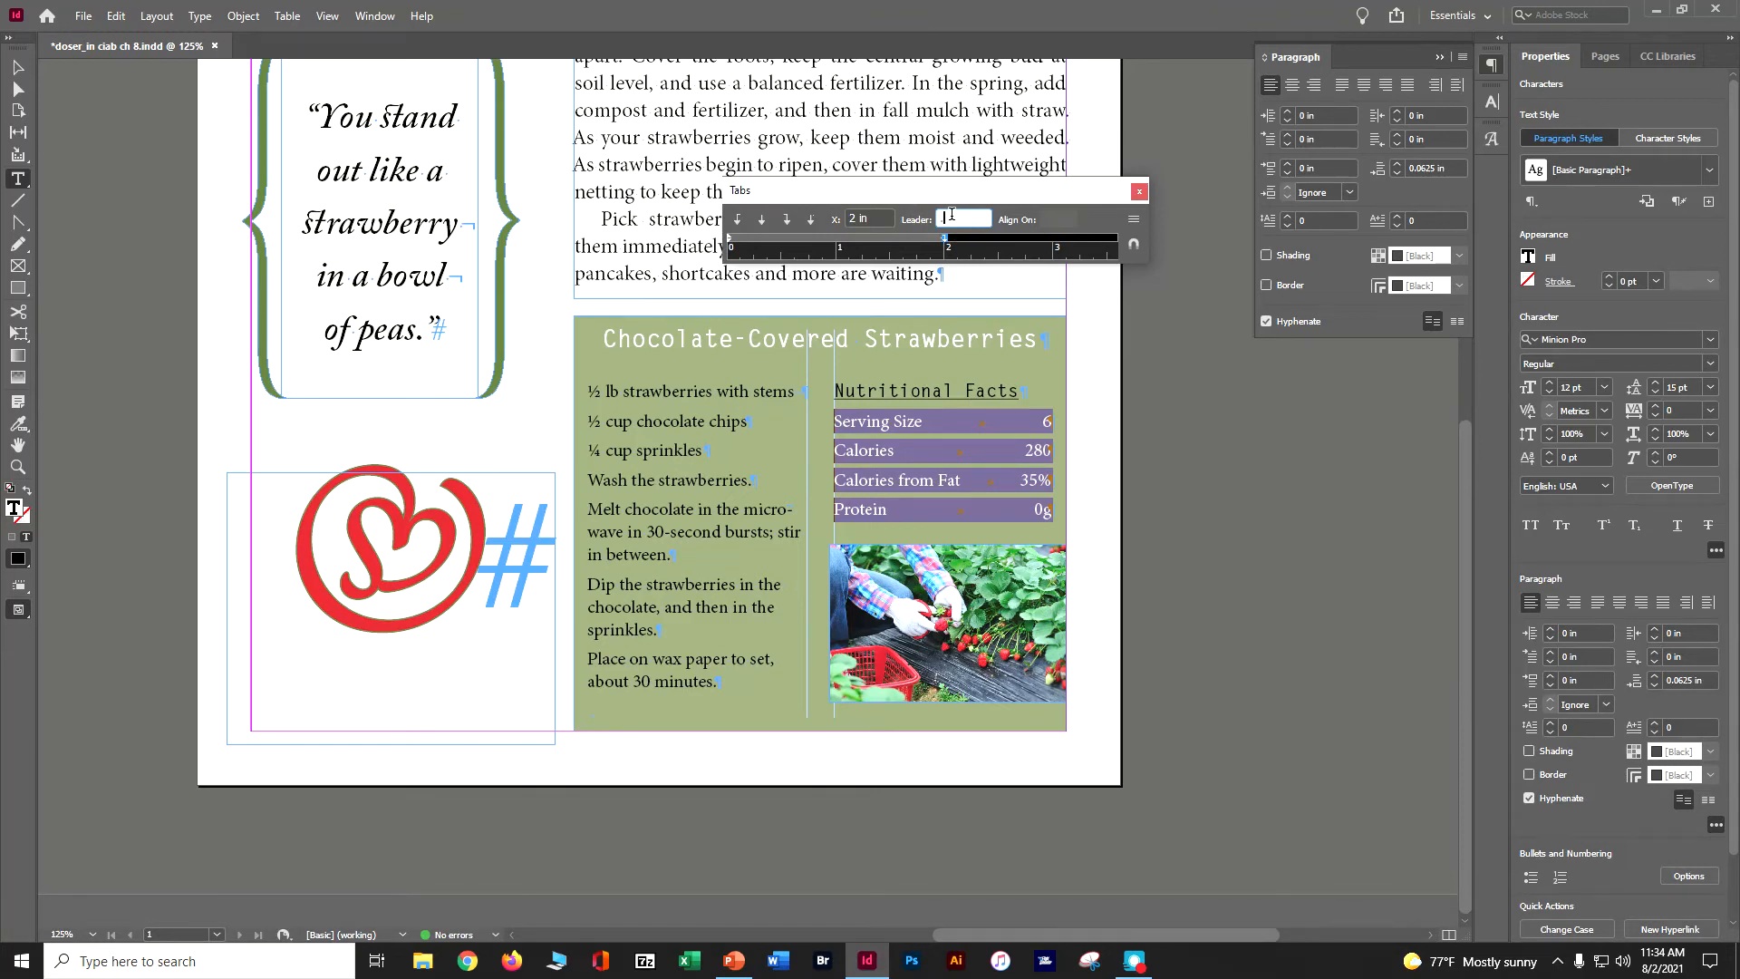
{"action": "type", "text": "."}
{"action": "key", "text": "Return"}
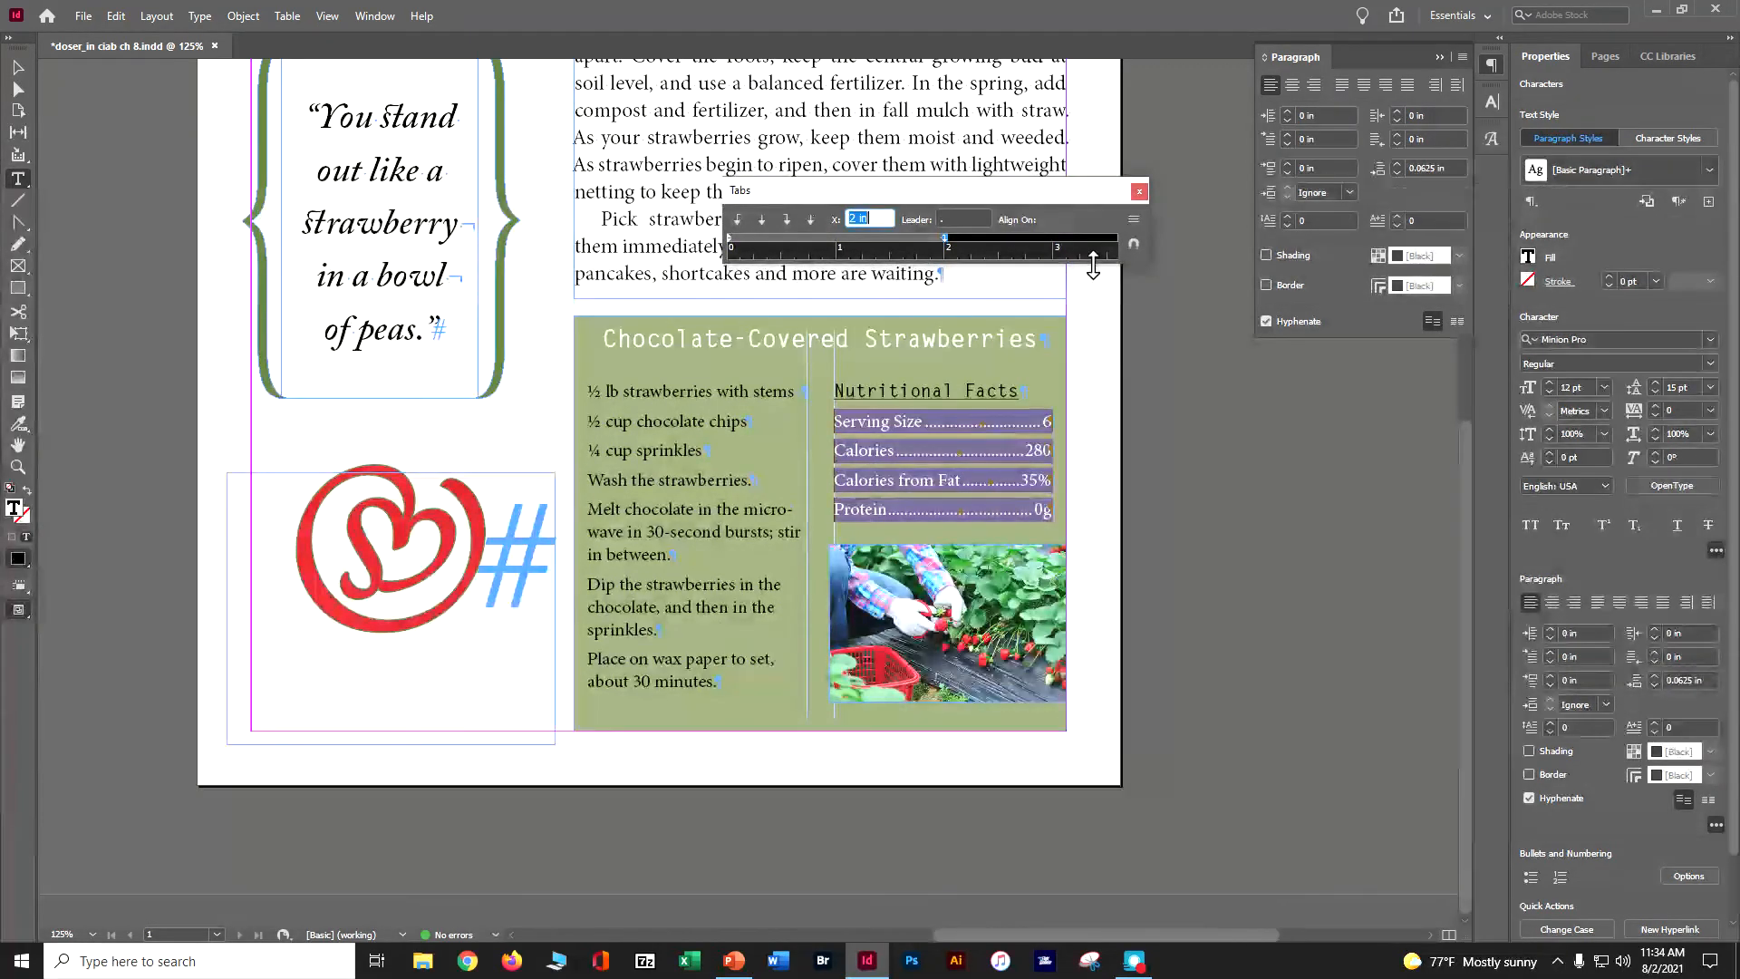
{"action": "left_click", "coordinate": [113, 17]}
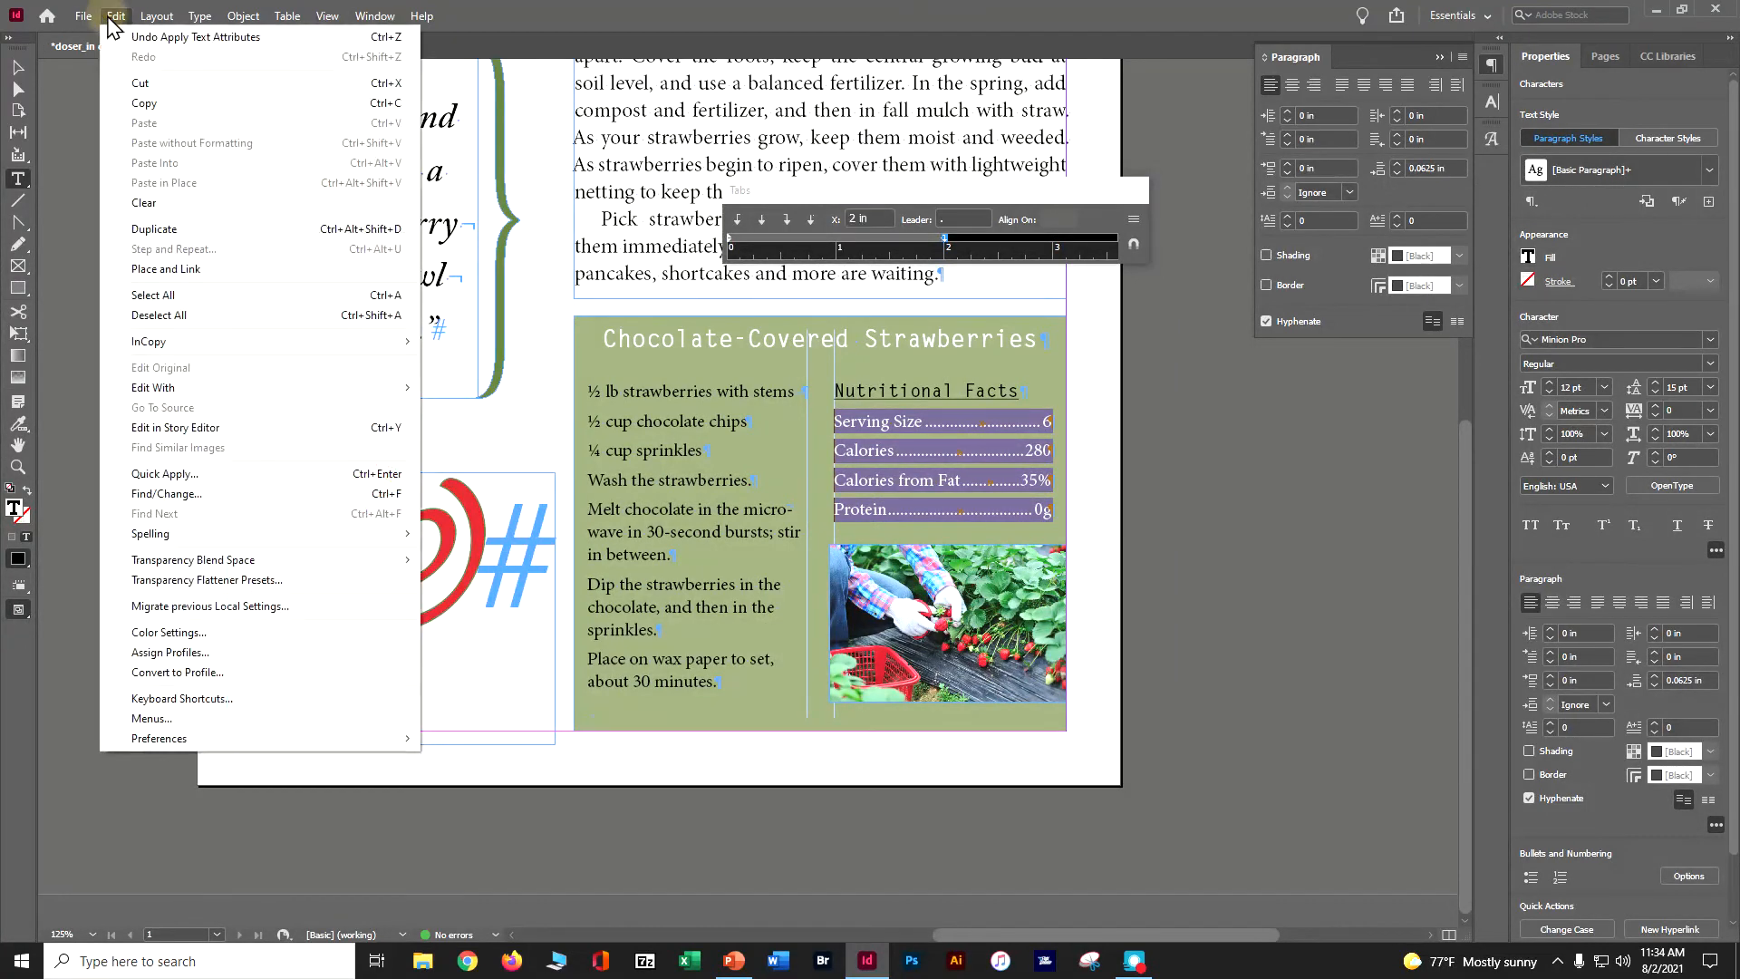
{"action": "mouse_move", "coordinate": [148, 348]}
{"action": "left_click", "coordinate": [158, 314]}
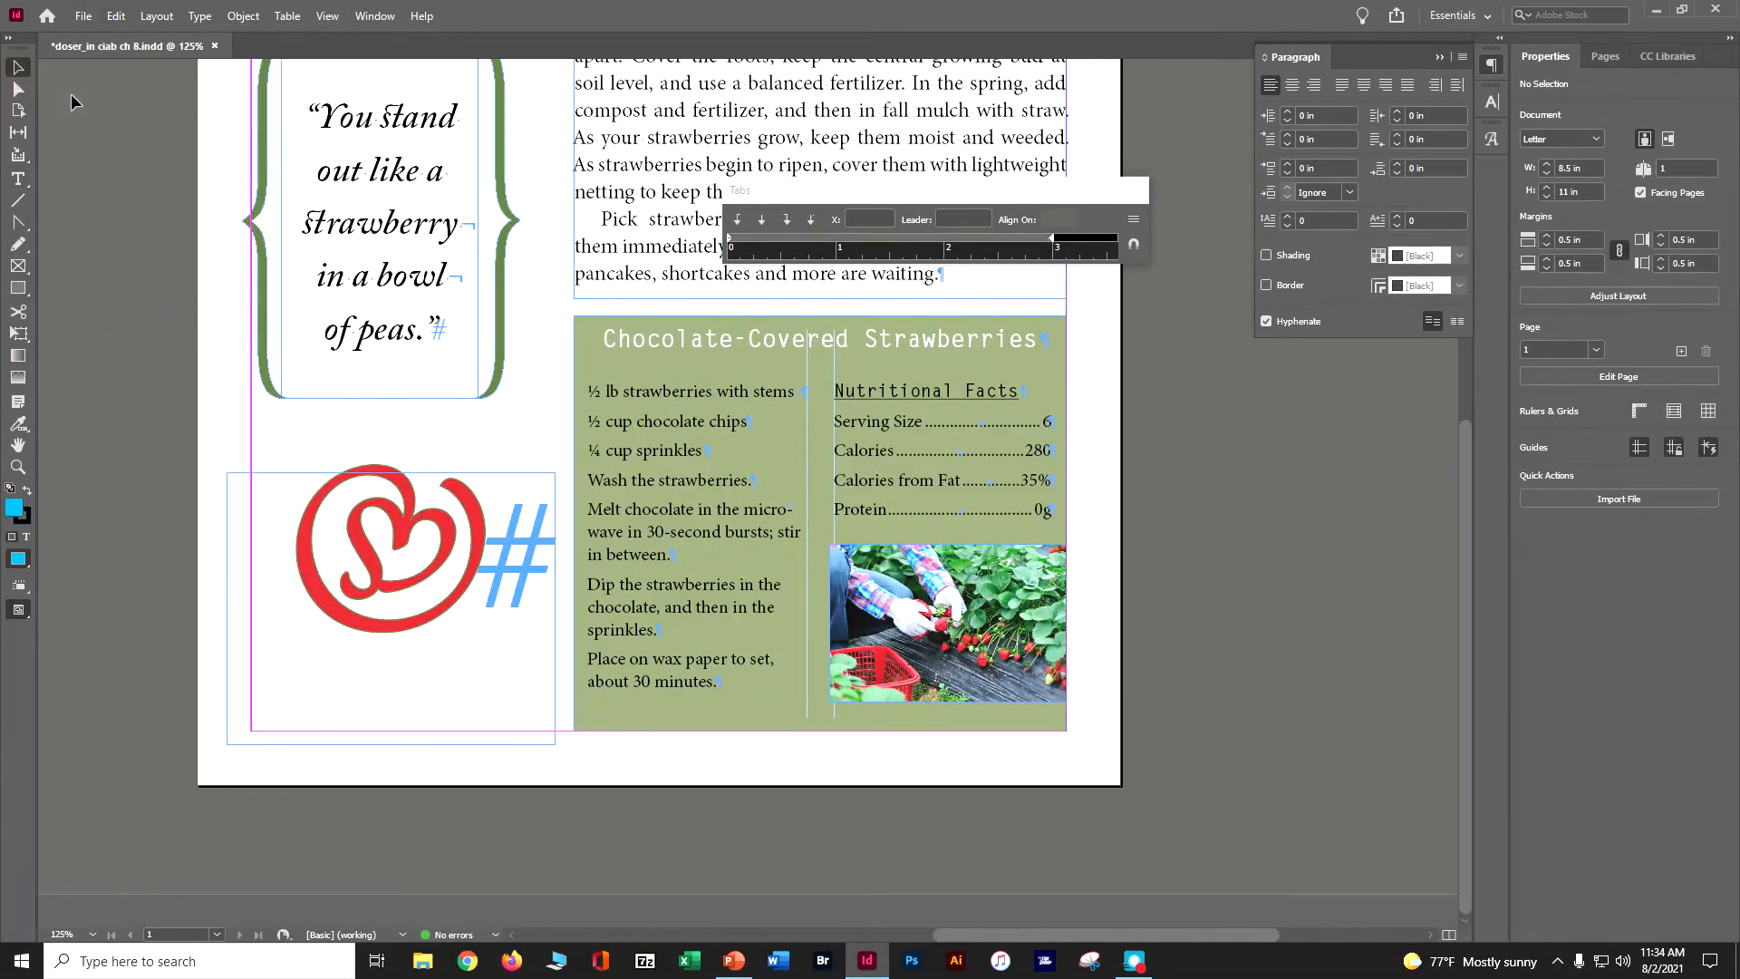
{"action": "key", "text": "ctrl+s"}
Step: Format the four recipe instructions from "Wash the strawberries." to "Place on wax paper" as a numbered list, save the document and close the tab settings
{"action": "left_click", "coordinate": [18, 179]}
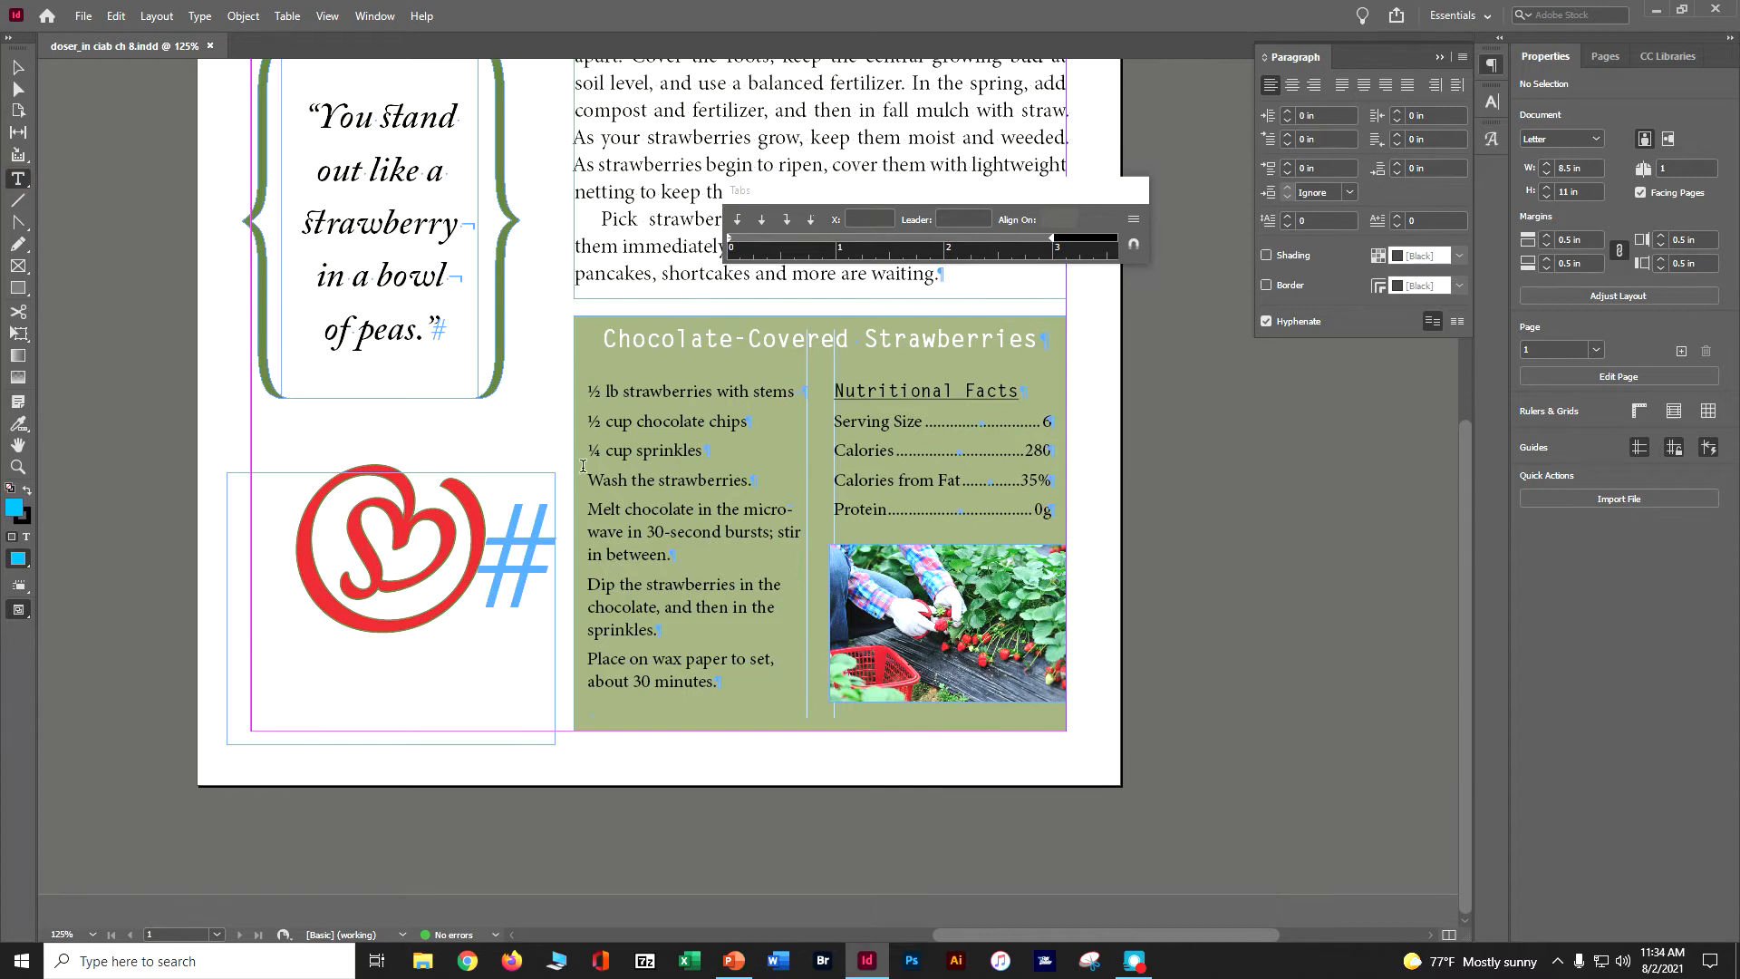
{"action": "left_click_drag", "start_coordinate": [587, 473], "coordinate": [745, 667]}
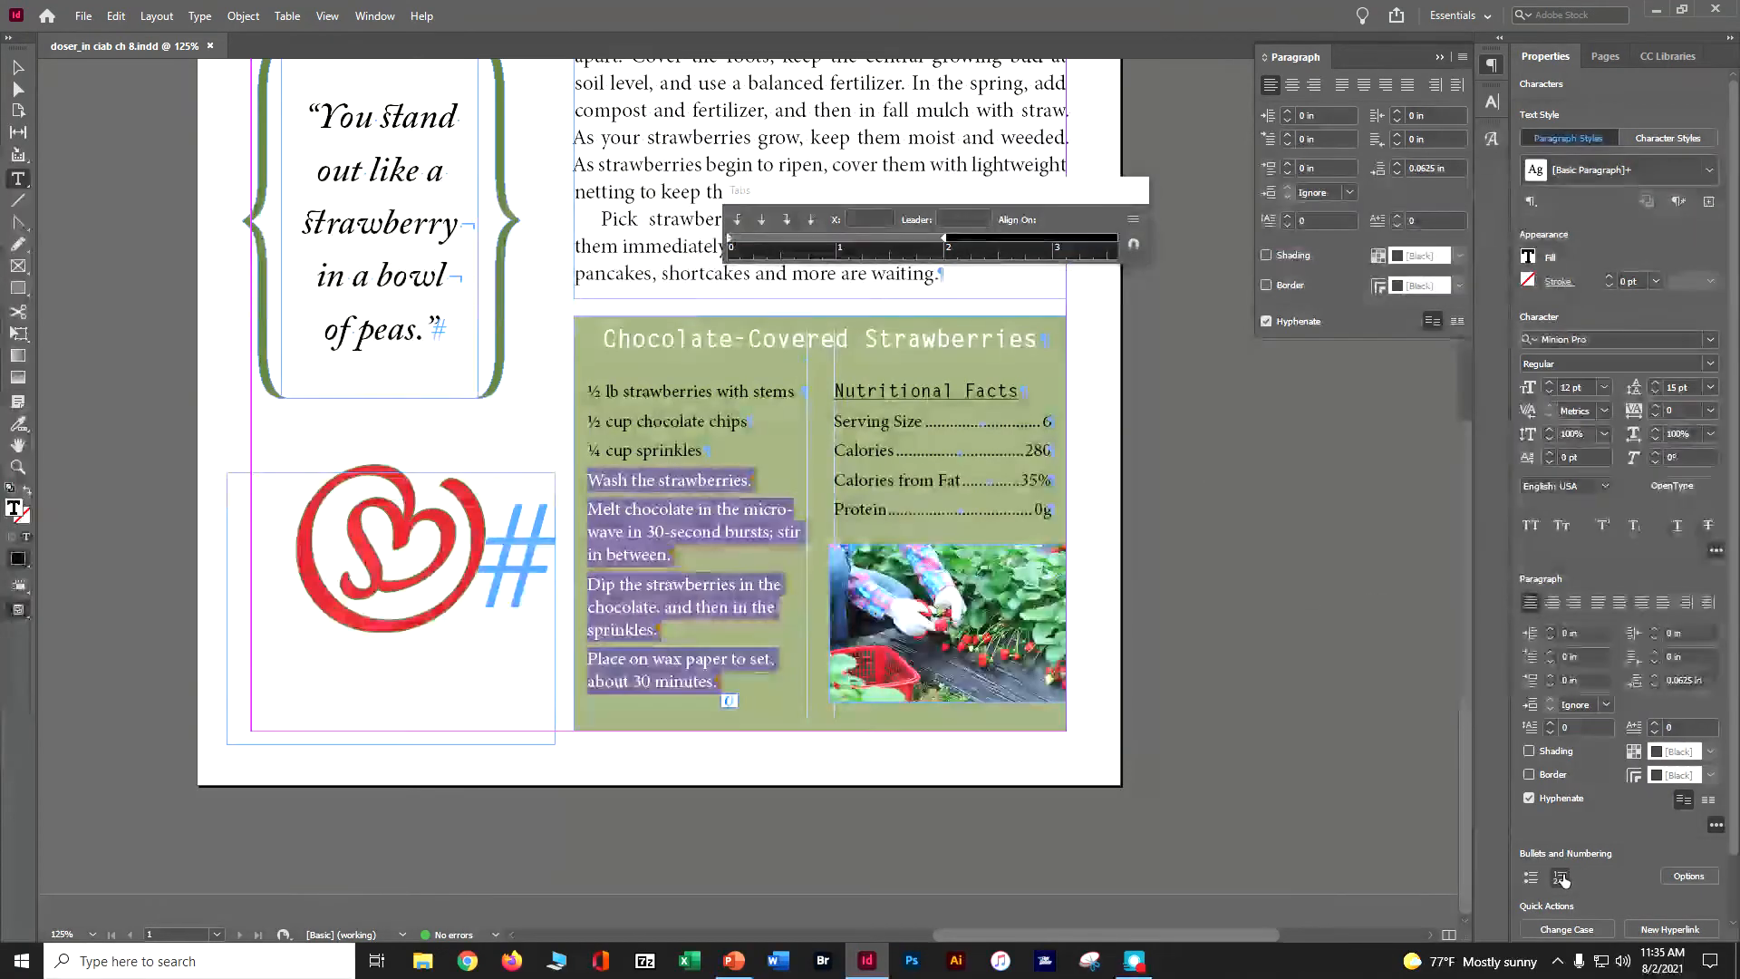
{"action": "left_click", "coordinate": [1563, 879]}
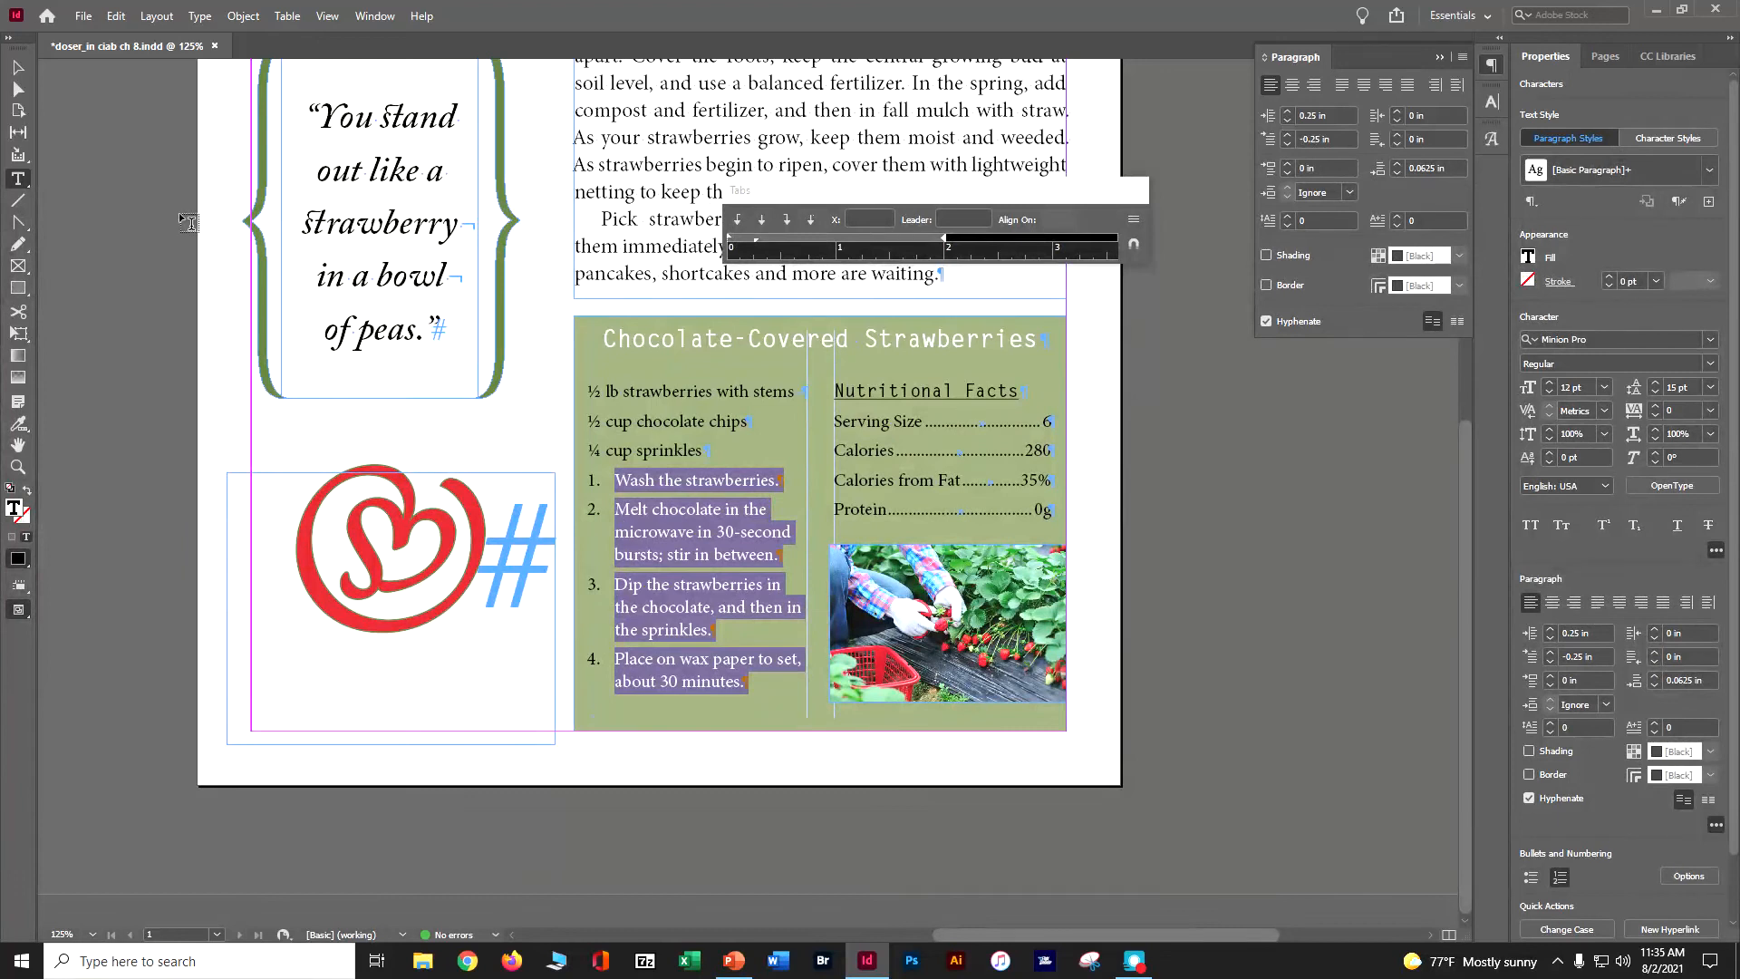
{"action": "key", "text": "ctrl+a"}
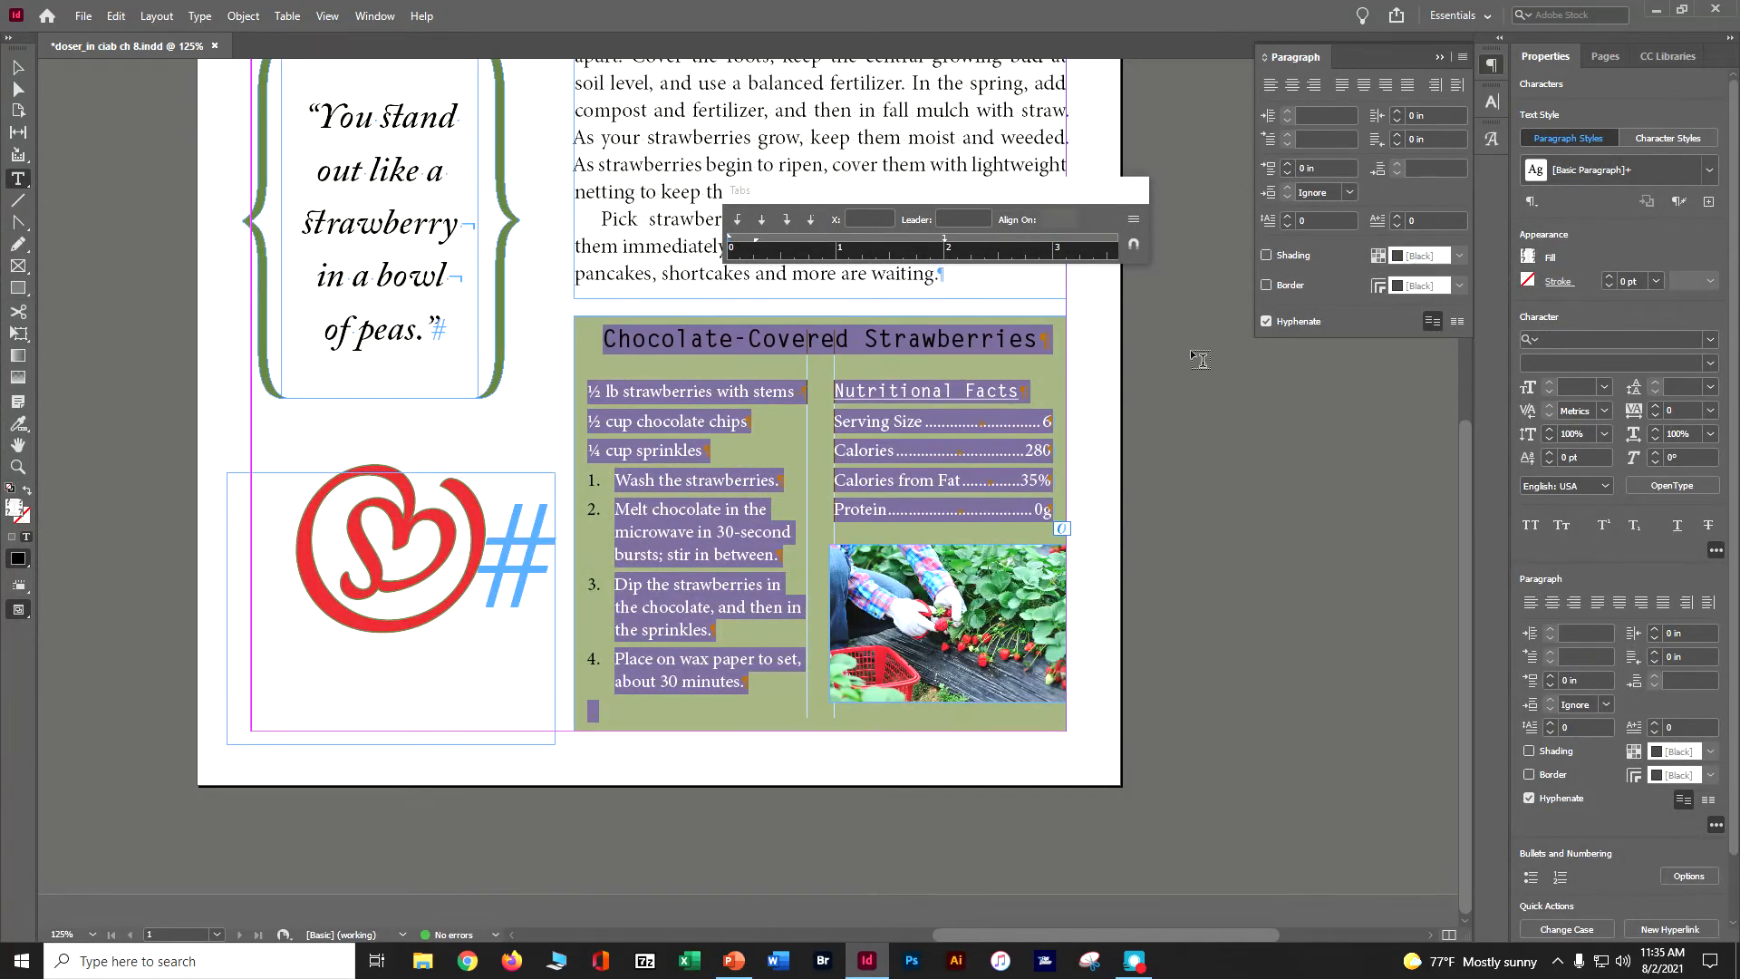
{"action": "key", "text": "Escape"}
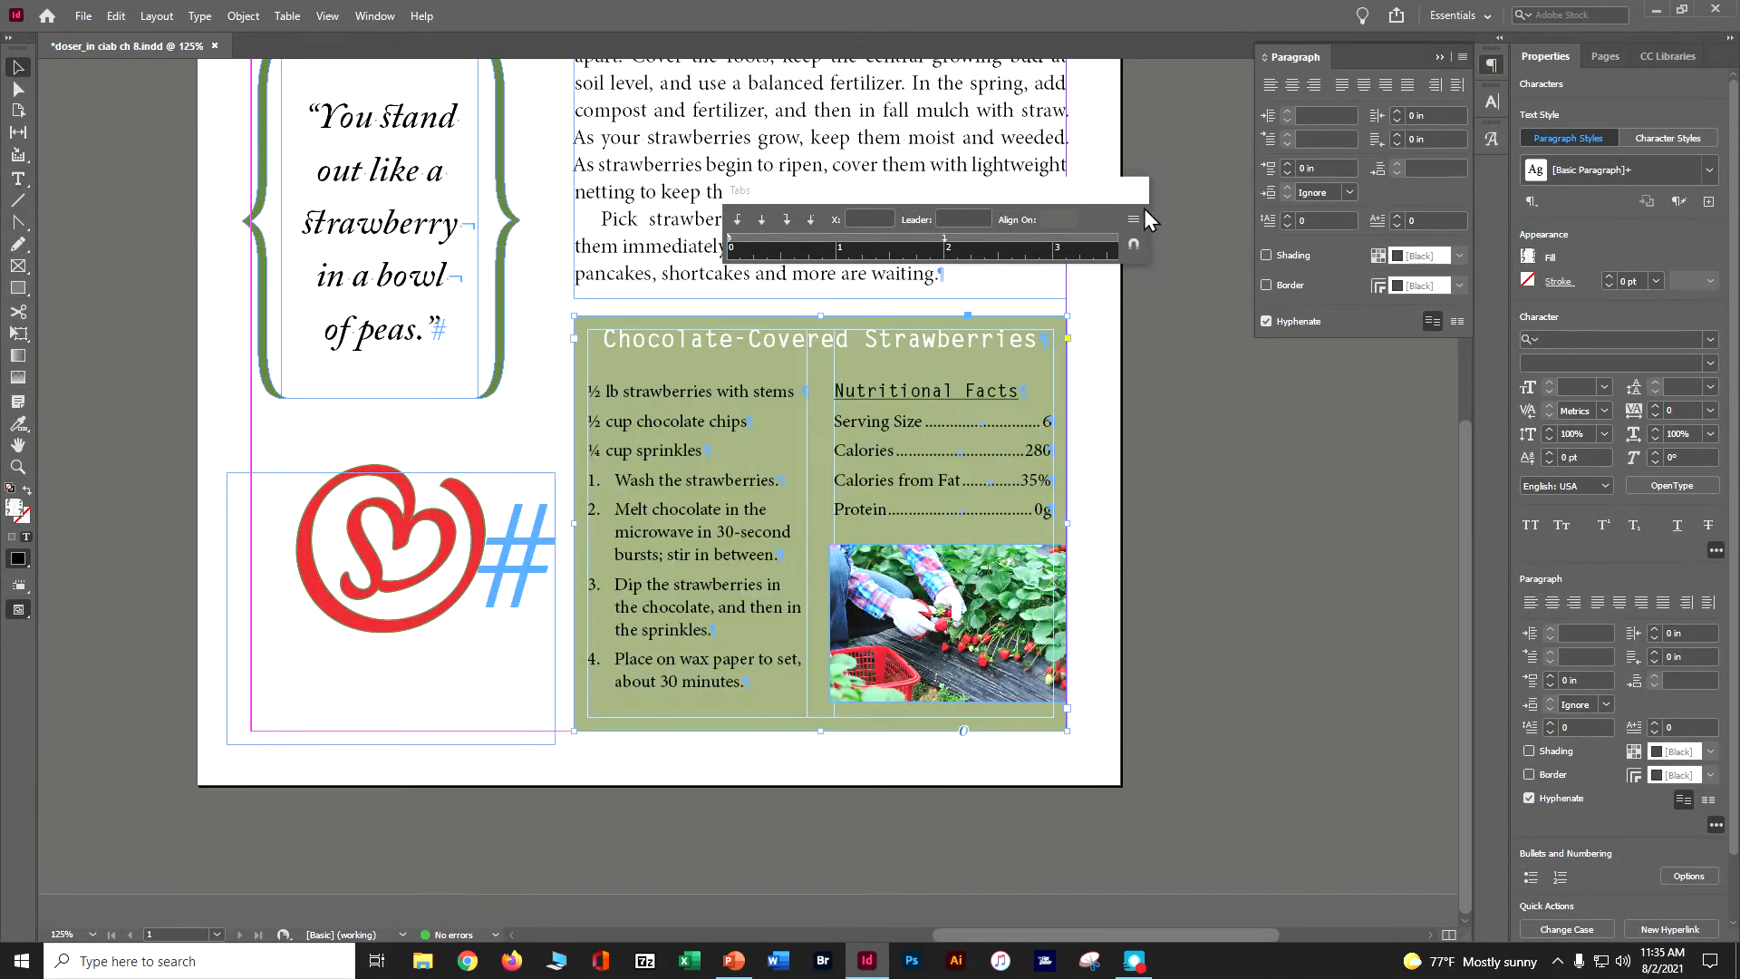
{"action": "key", "text": "ctrl+s"}
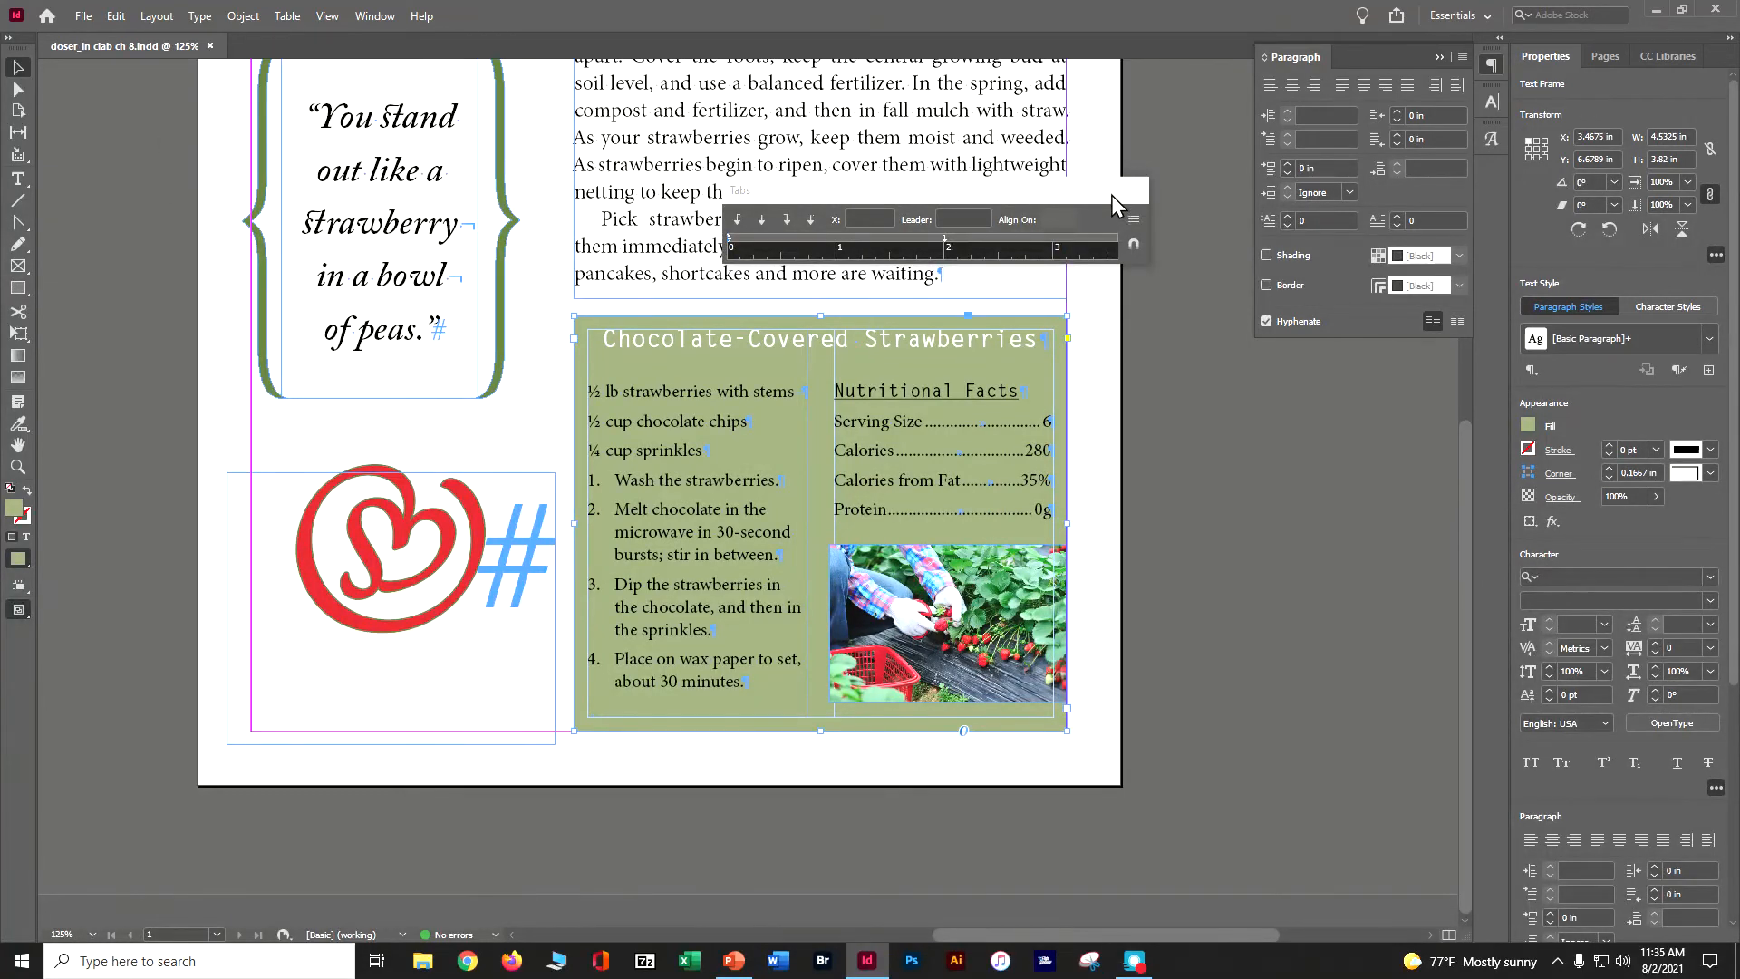
{"action": "left_click", "coordinate": [1134, 190]}
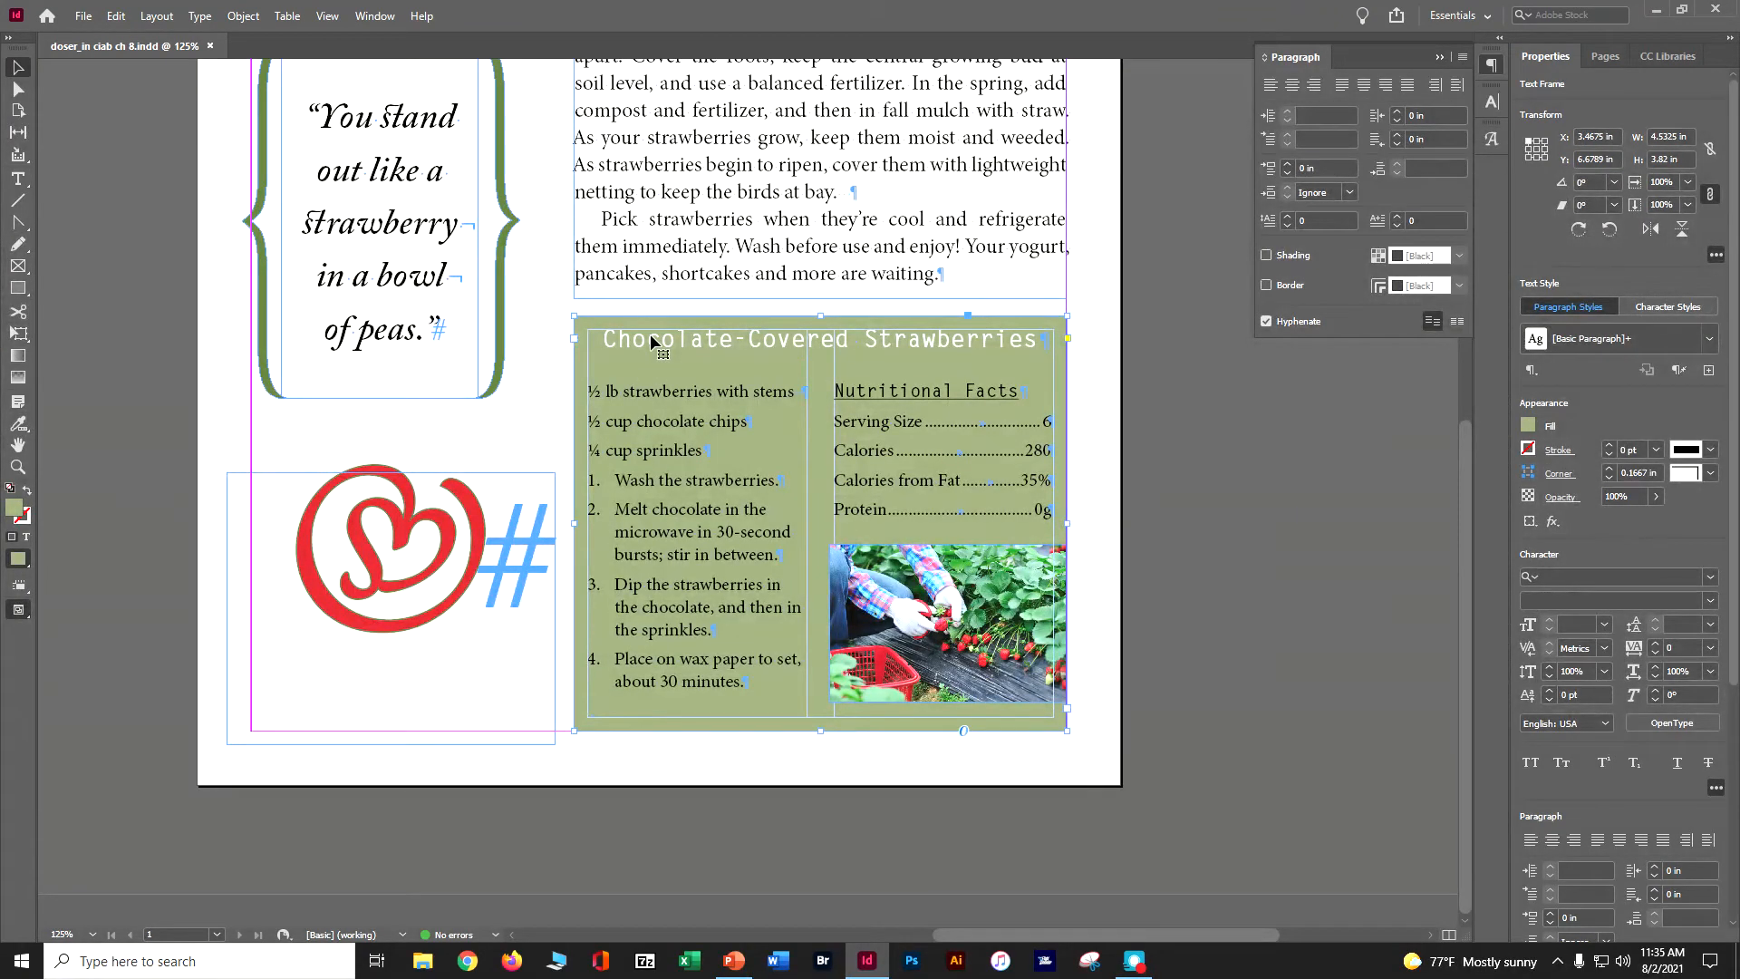
Step: Add Strawberry Red paragraph shading to the "Chocolate-Covered Strawberries" recipe title and leave text editing
{"action": "left_click", "coordinate": [18, 178]}
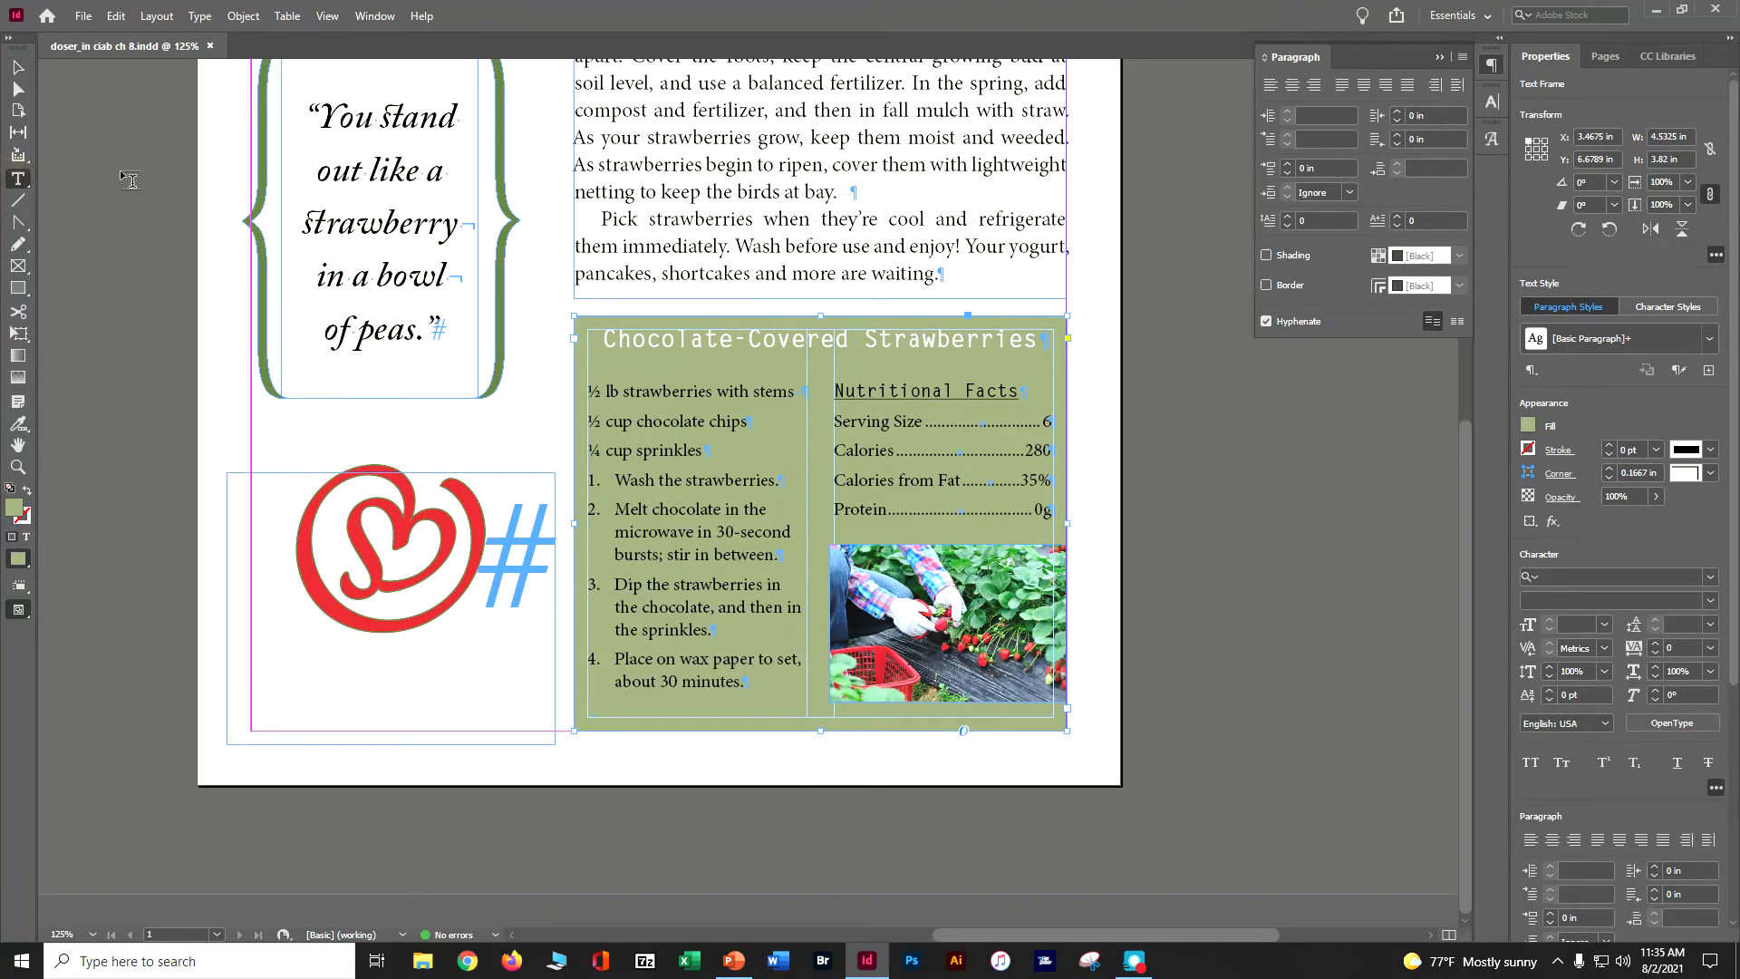
{"action": "triple_click", "coordinate": [607, 339]}
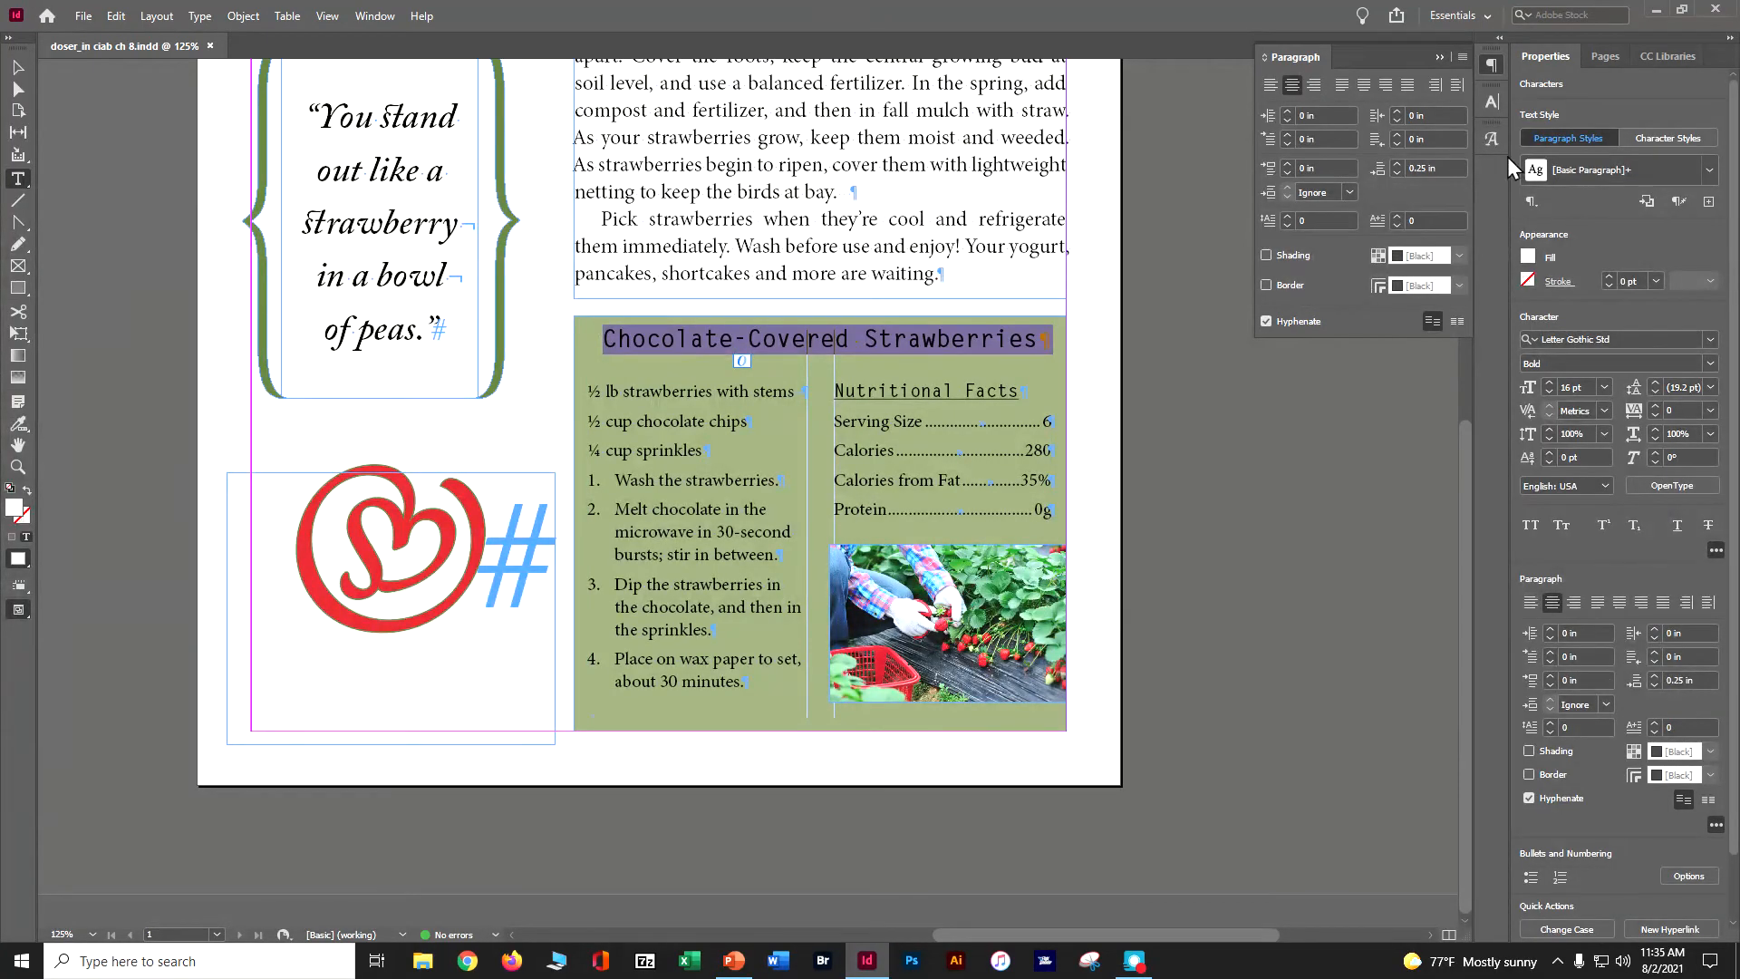
{"action": "left_click", "coordinate": [1272, 253]}
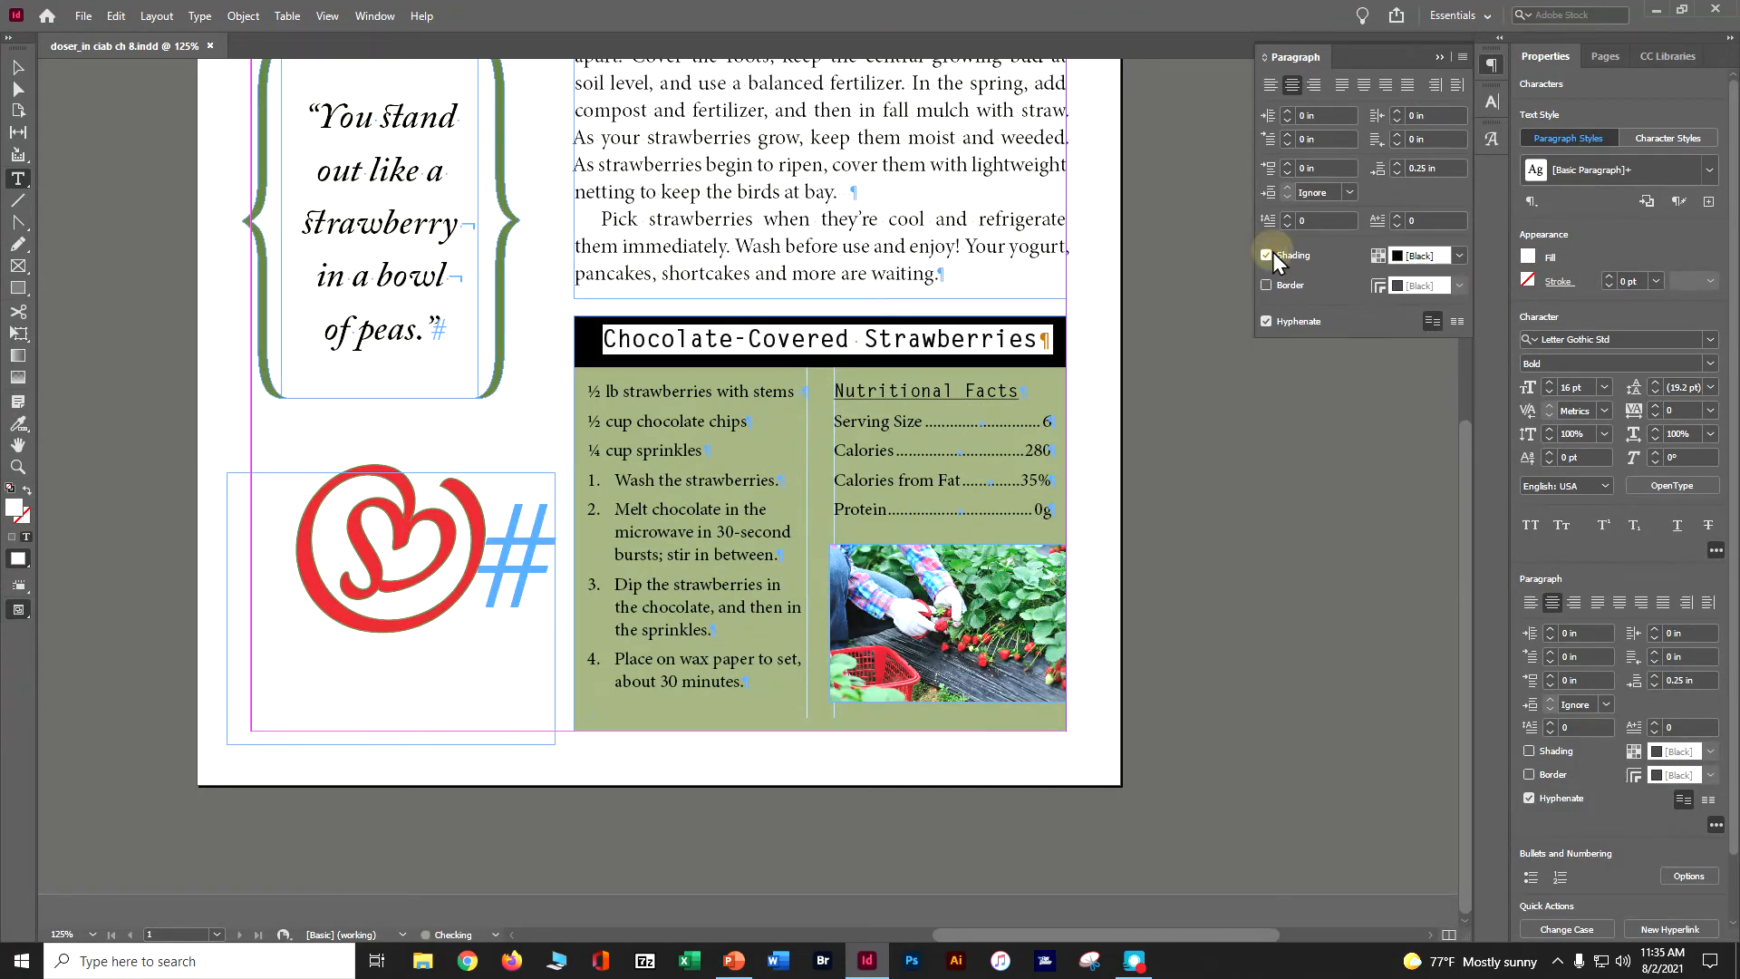
{"action": "left_click", "coordinate": [1457, 258]}
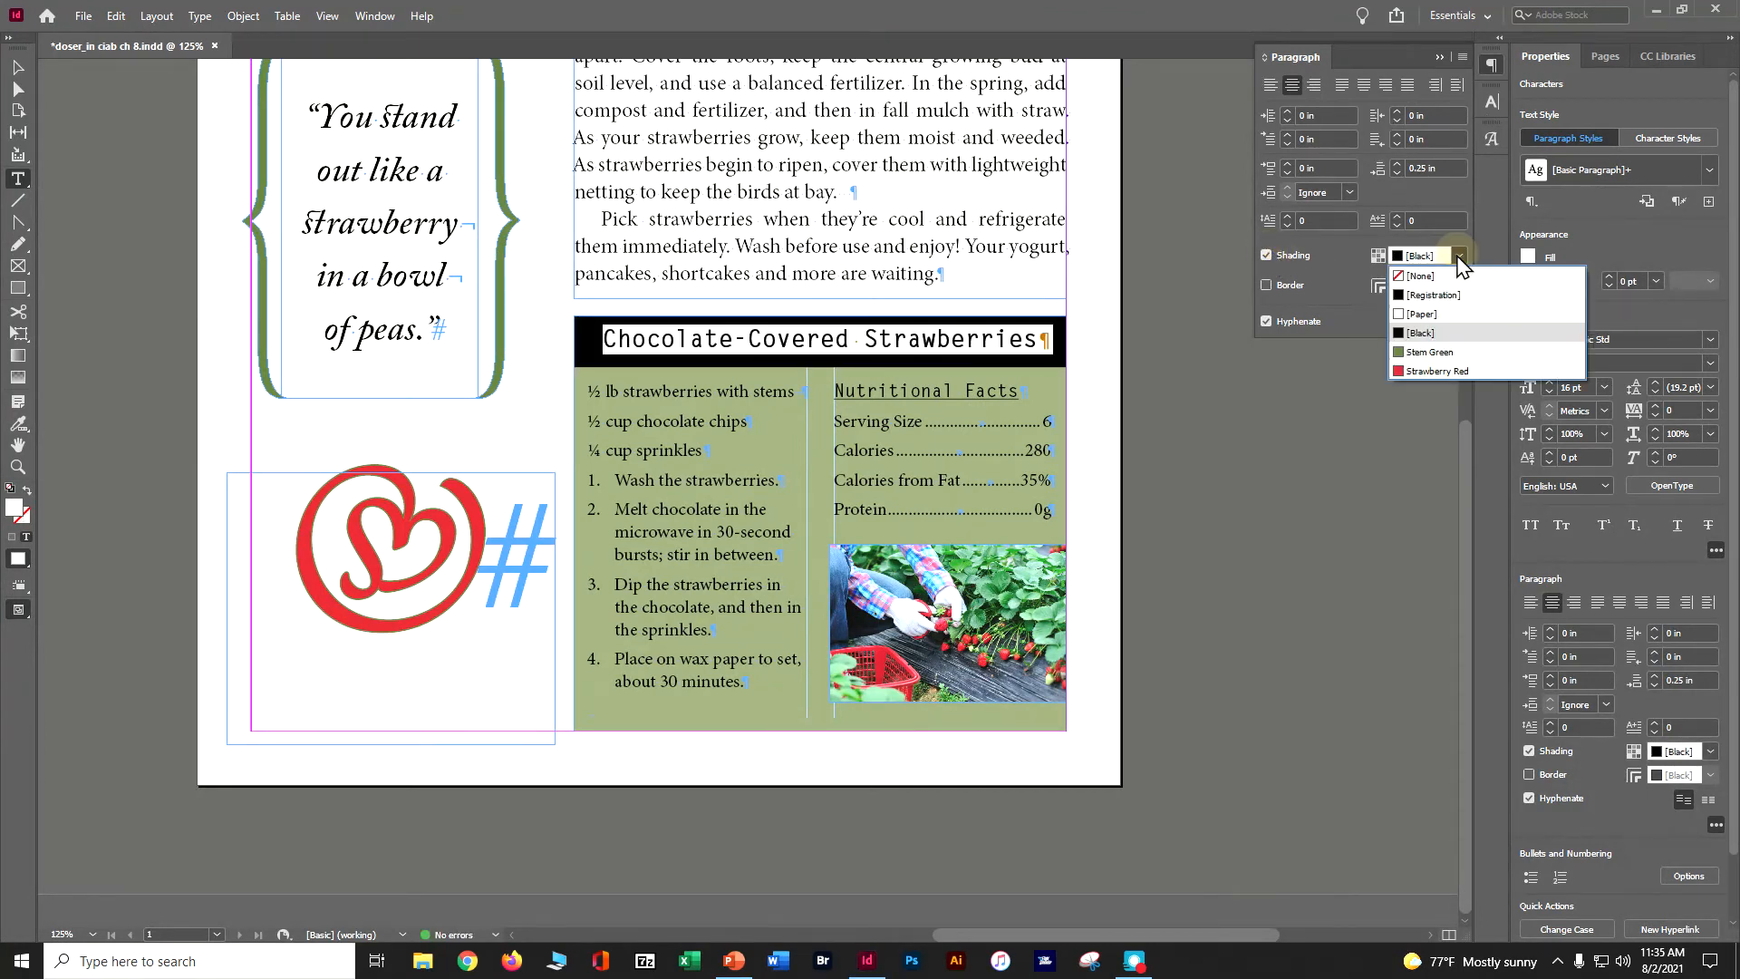
{"action": "left_click", "coordinate": [1453, 370]}
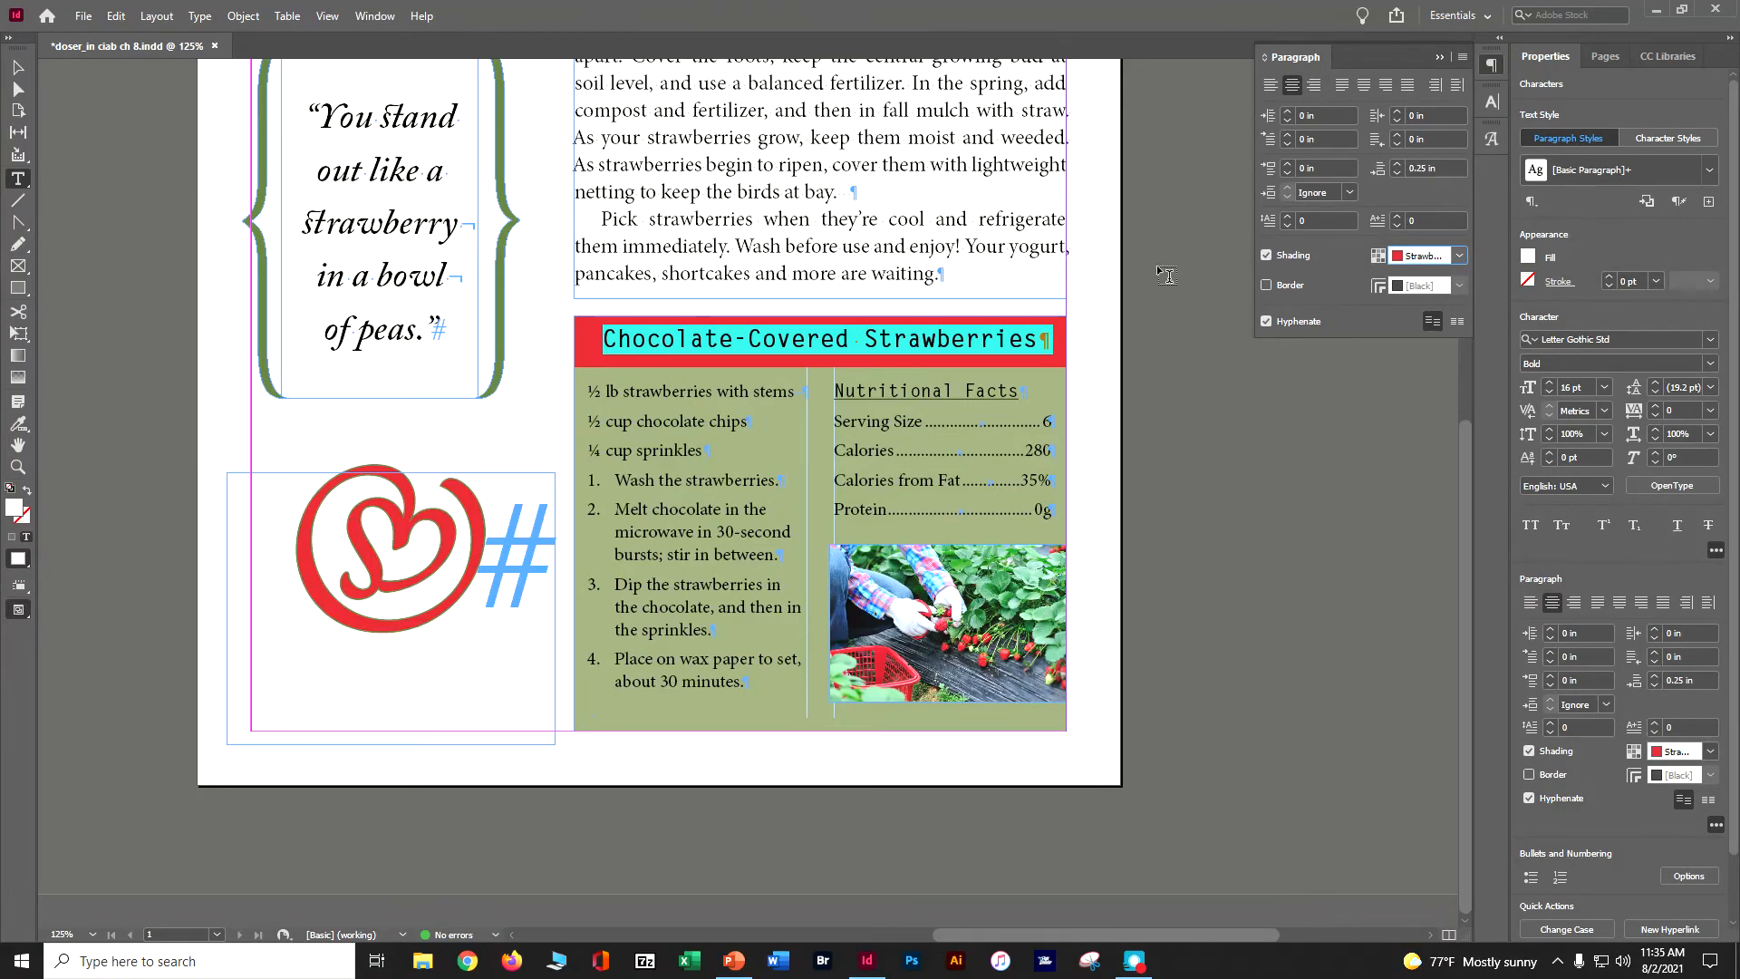
{"action": "left_click", "coordinate": [26, 74]}
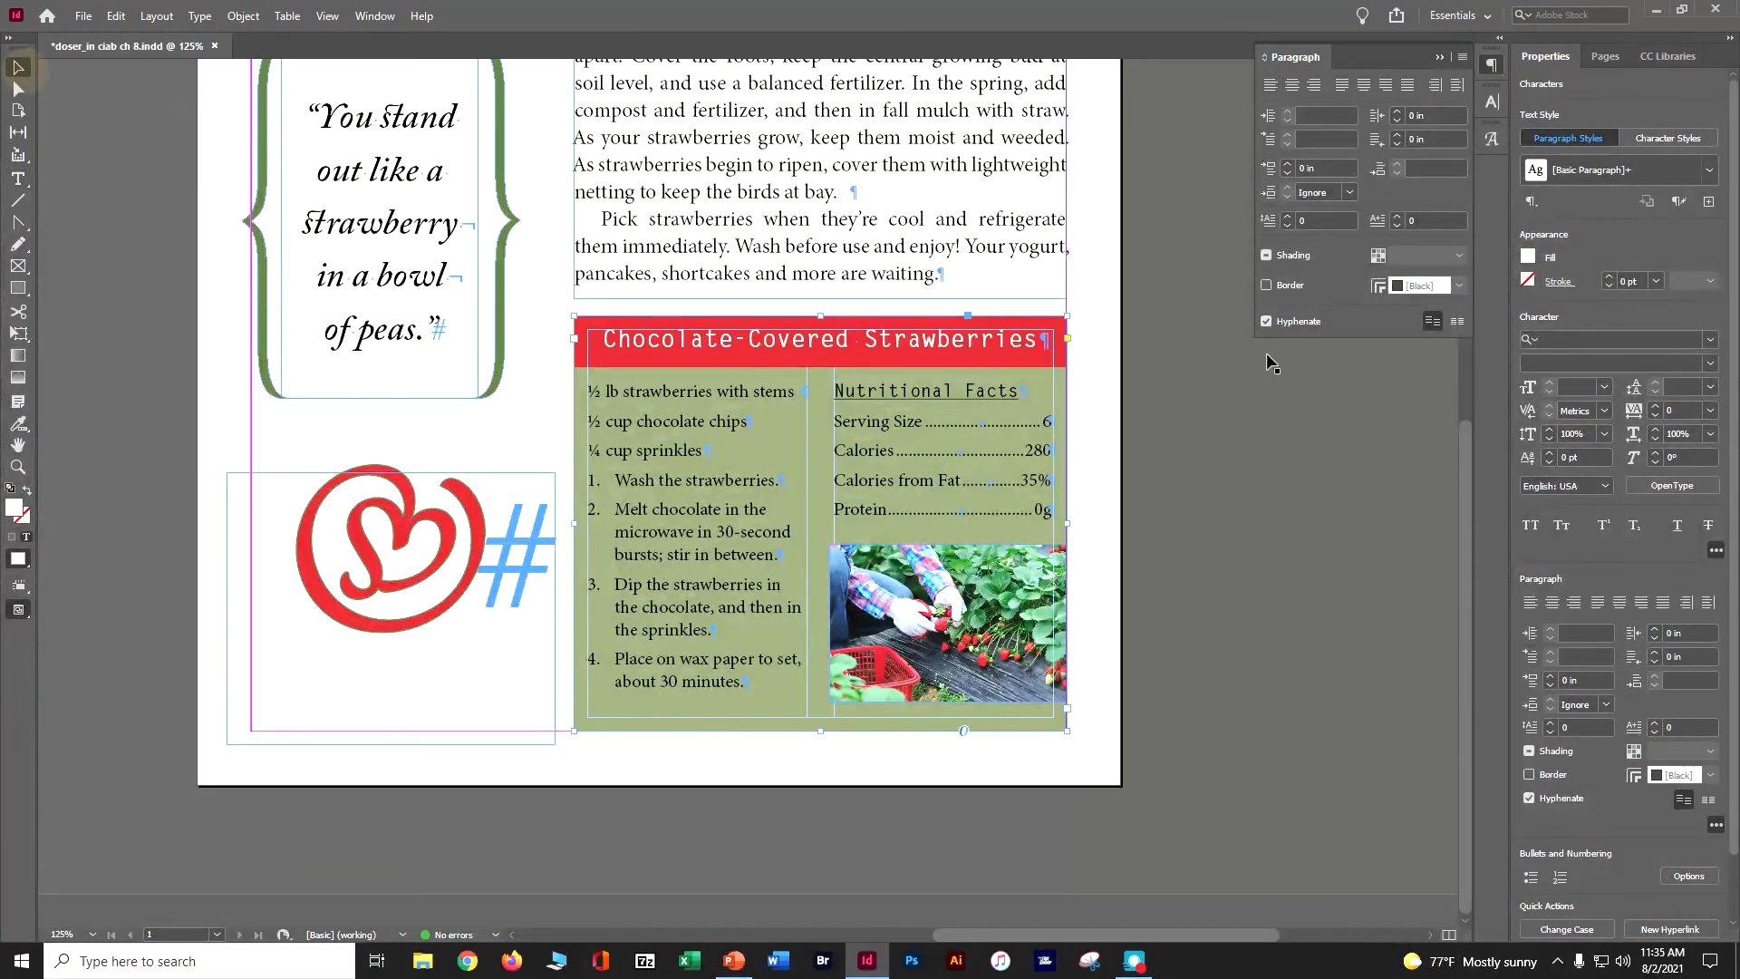
Step: Turn on a 1 pt black paragraph rule above for the "A BITE OF DELIGHT" line, with preview enabled
{"action": "scroll", "coordinate": [1263, 359], "scroll_direction": "up", "scroll_amount": 6}
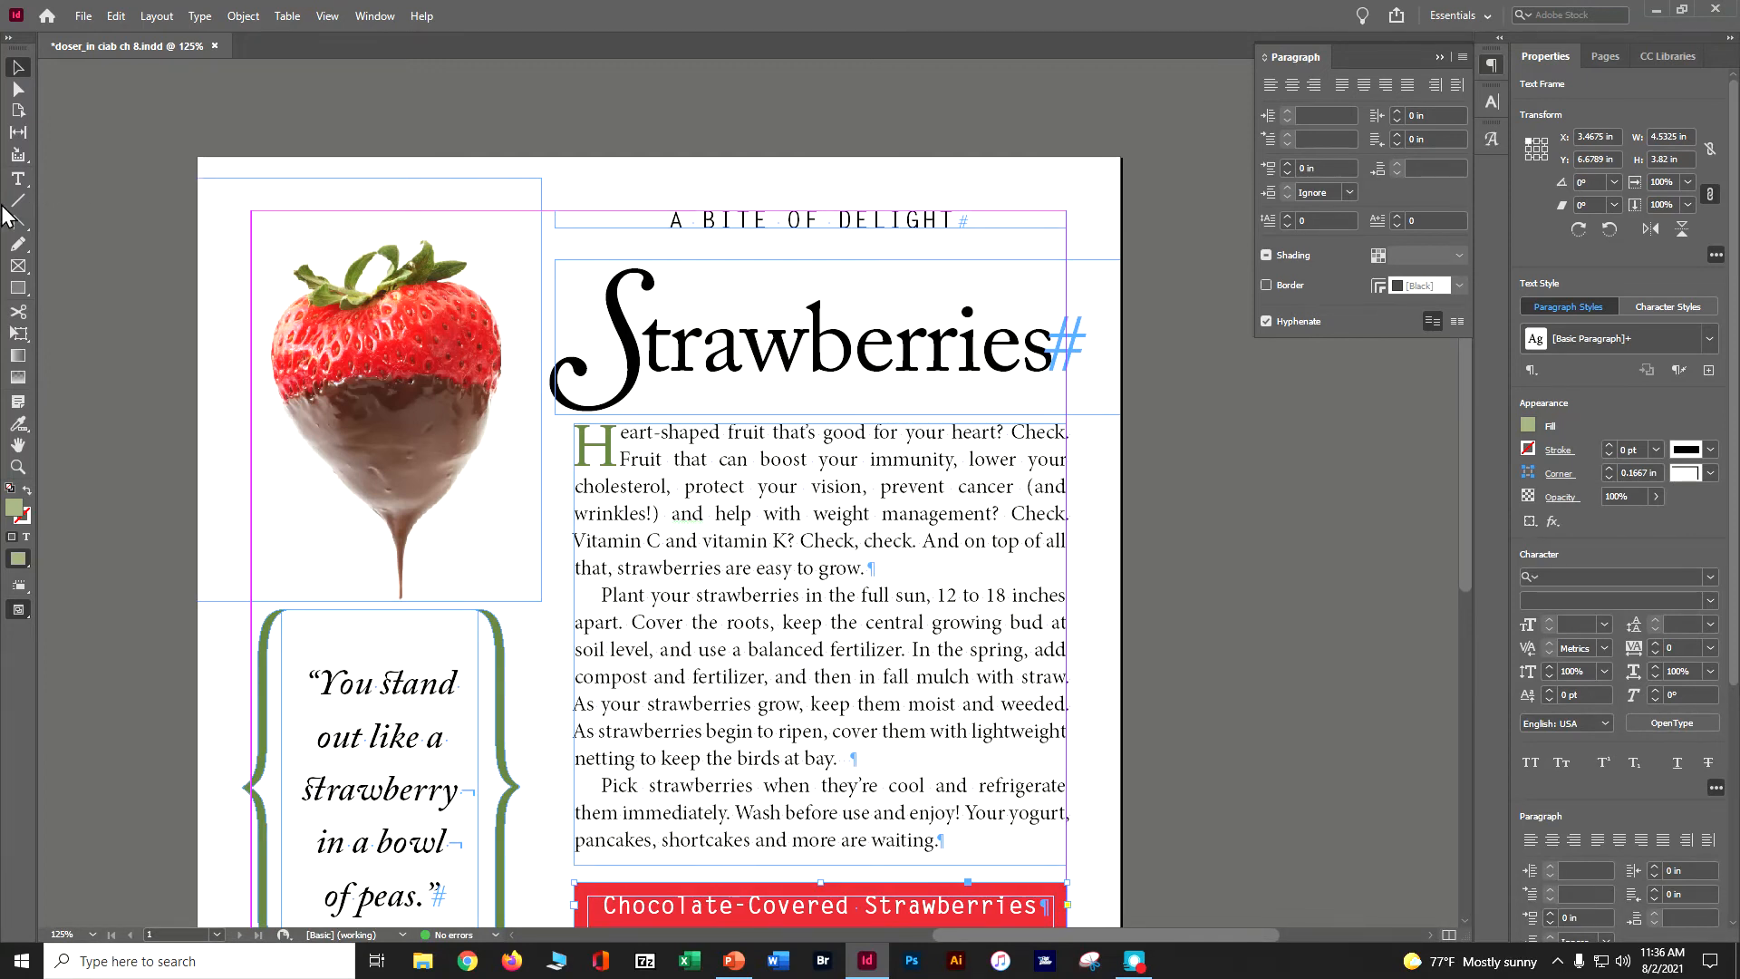
{"action": "left_click", "coordinate": [12, 180]}
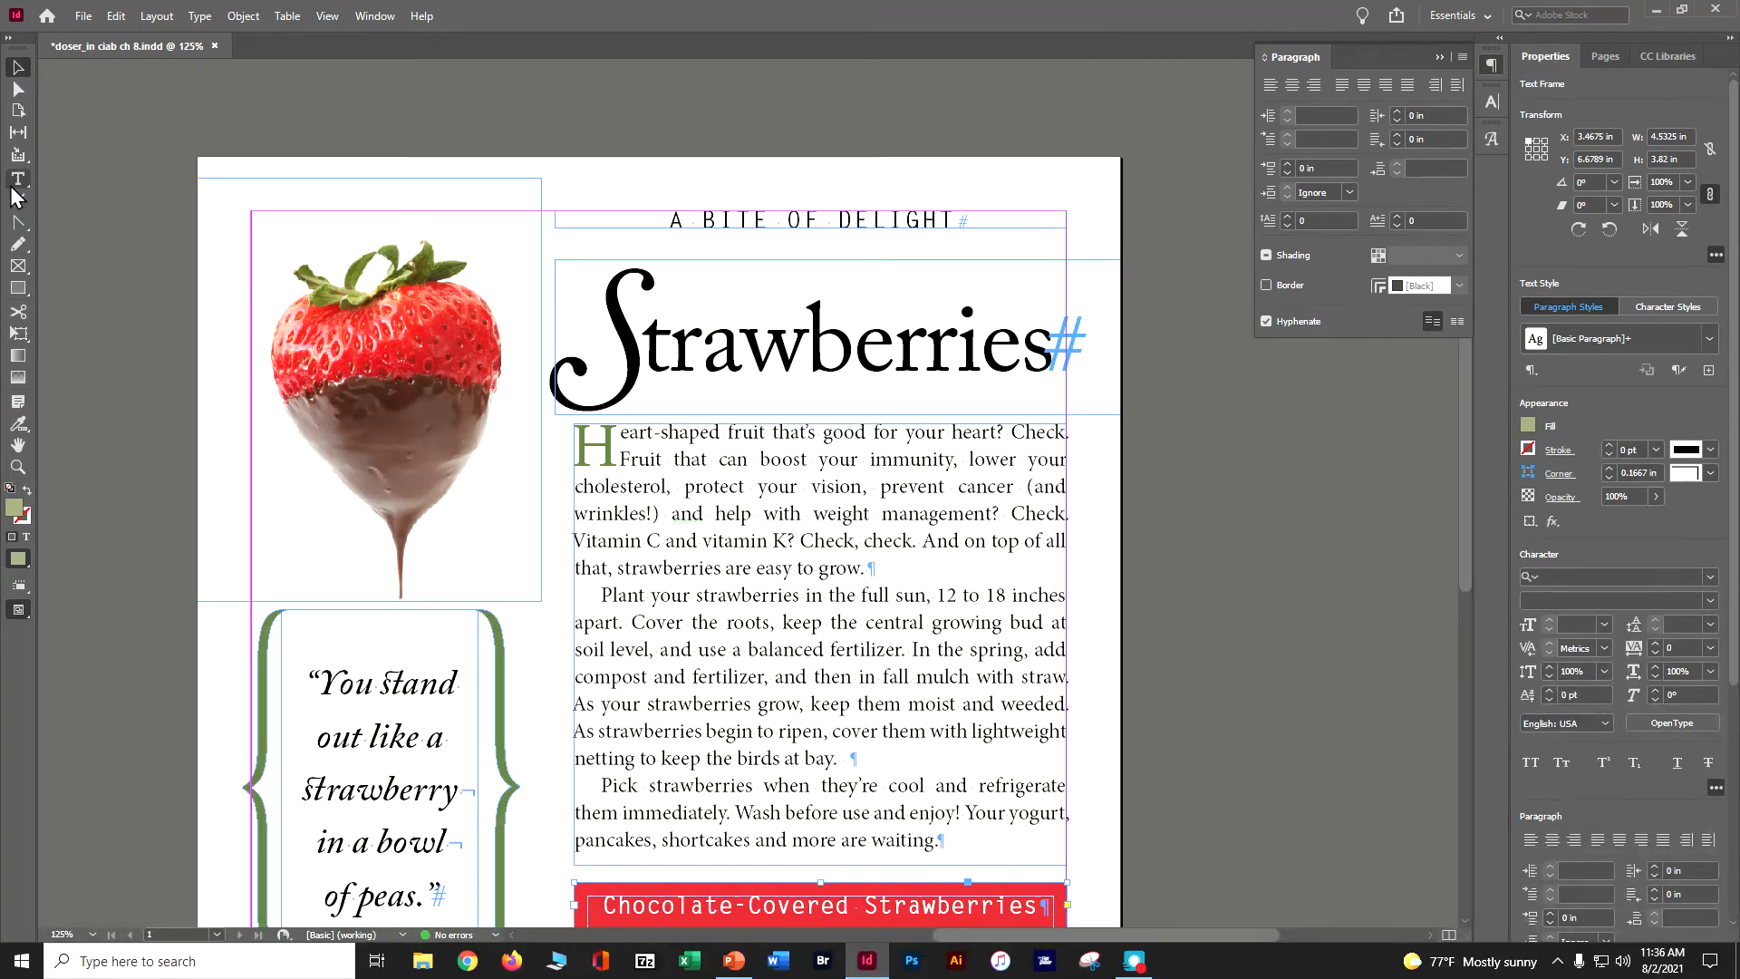
{"action": "triple_click", "coordinate": [689, 220]}
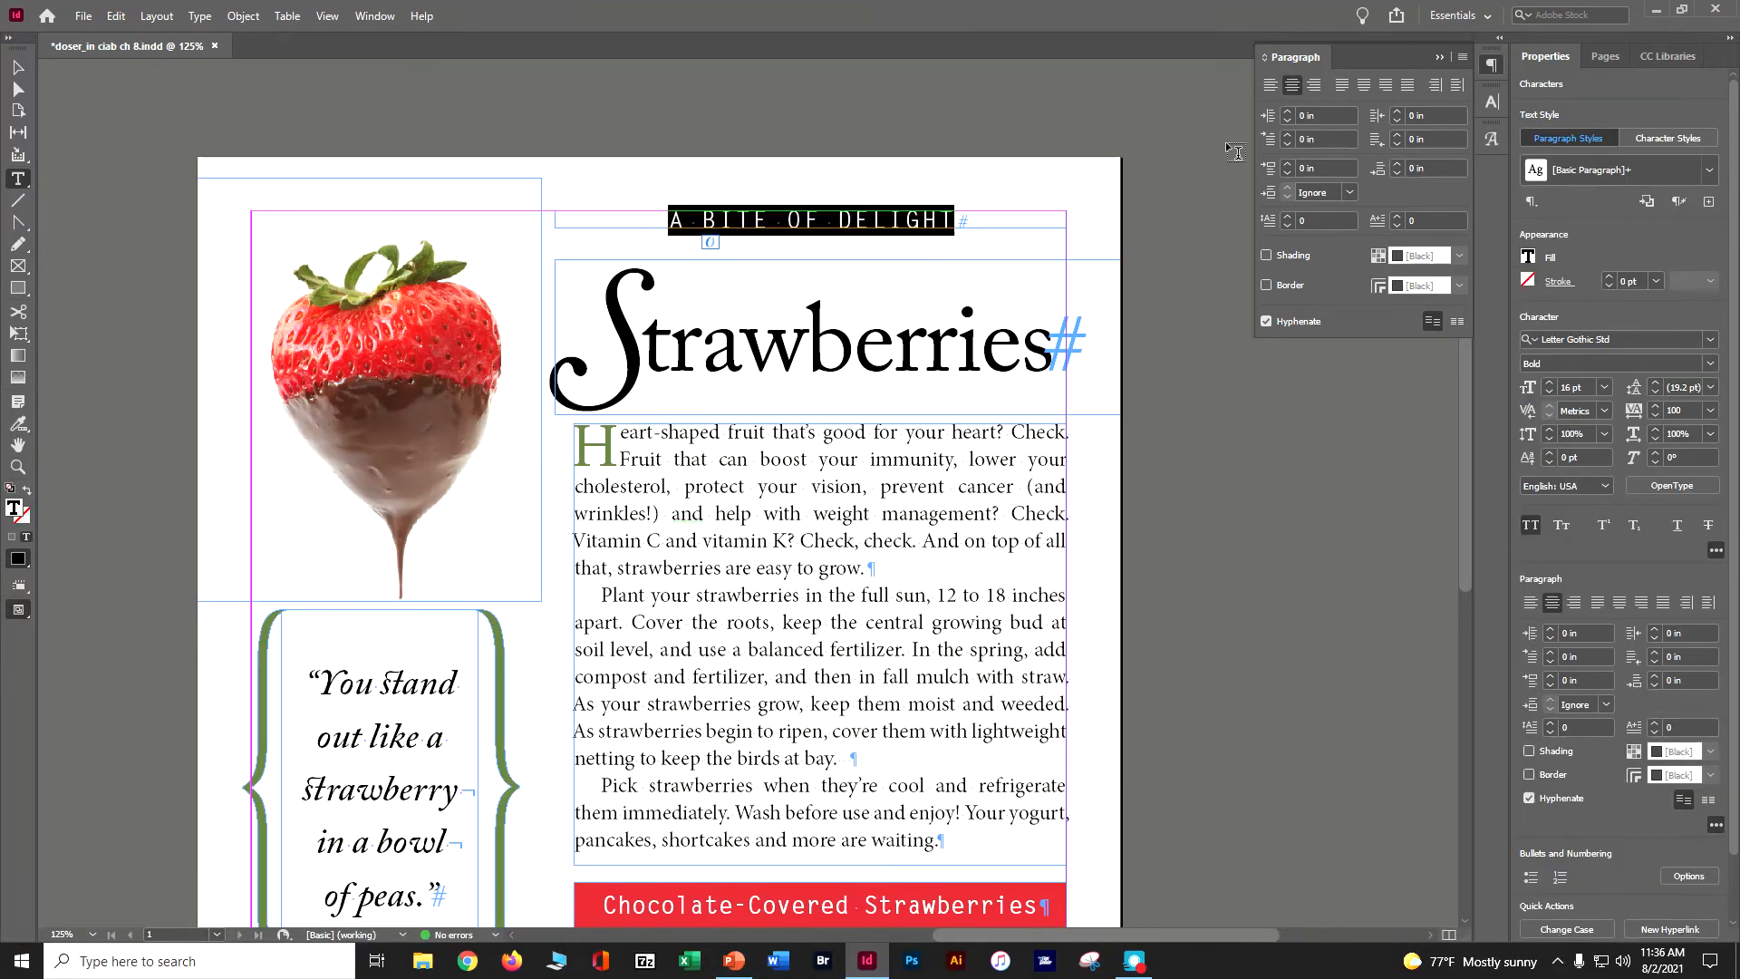
{"action": "left_click", "coordinate": [1461, 56]}
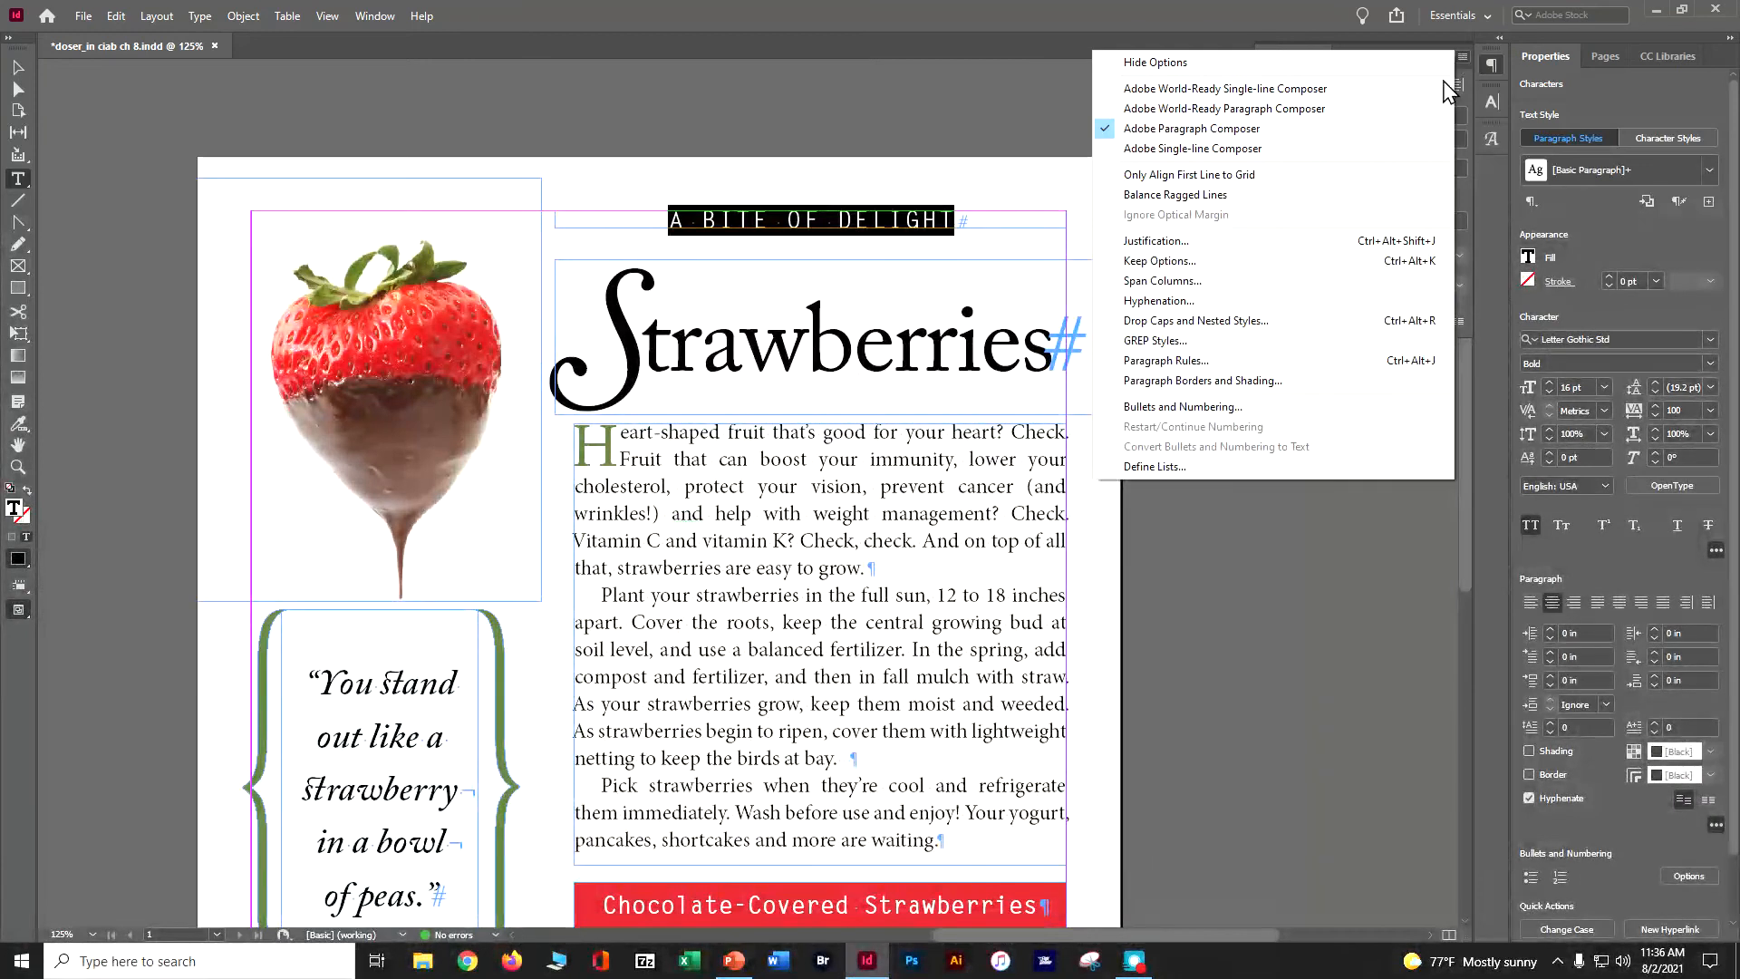
{"action": "left_click", "coordinate": [1237, 366]}
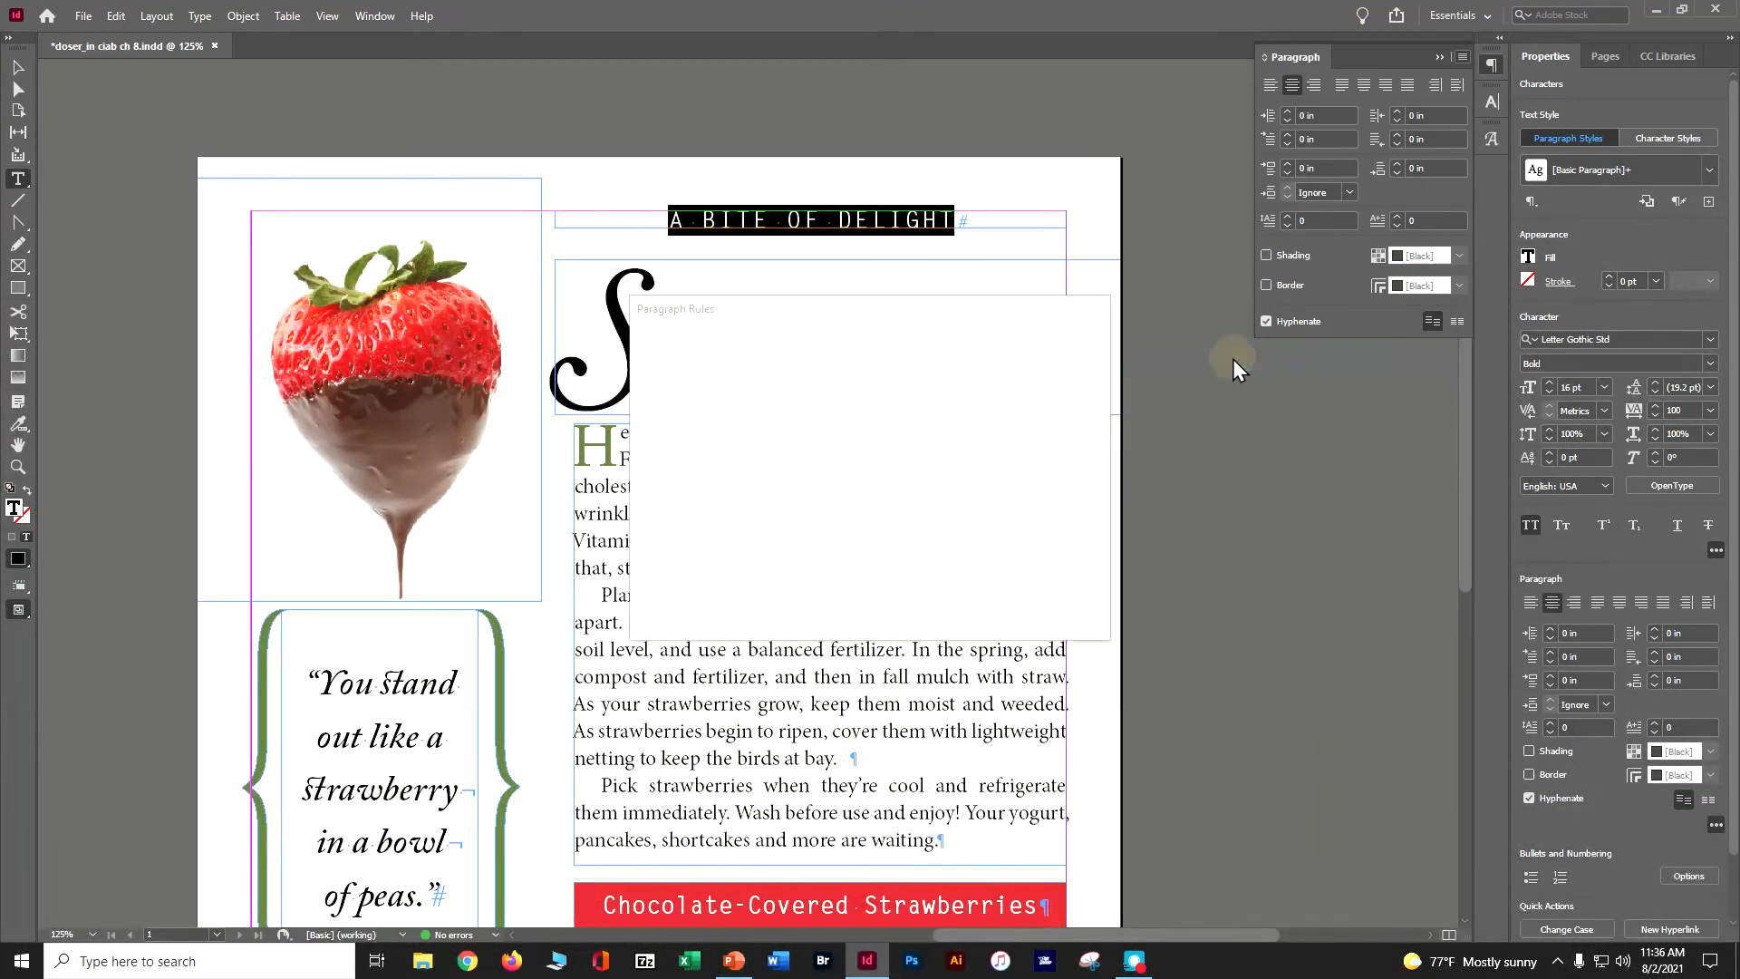
{"action": "left_click_drag", "start_coordinate": [862, 318], "coordinate": [1308, 386]}
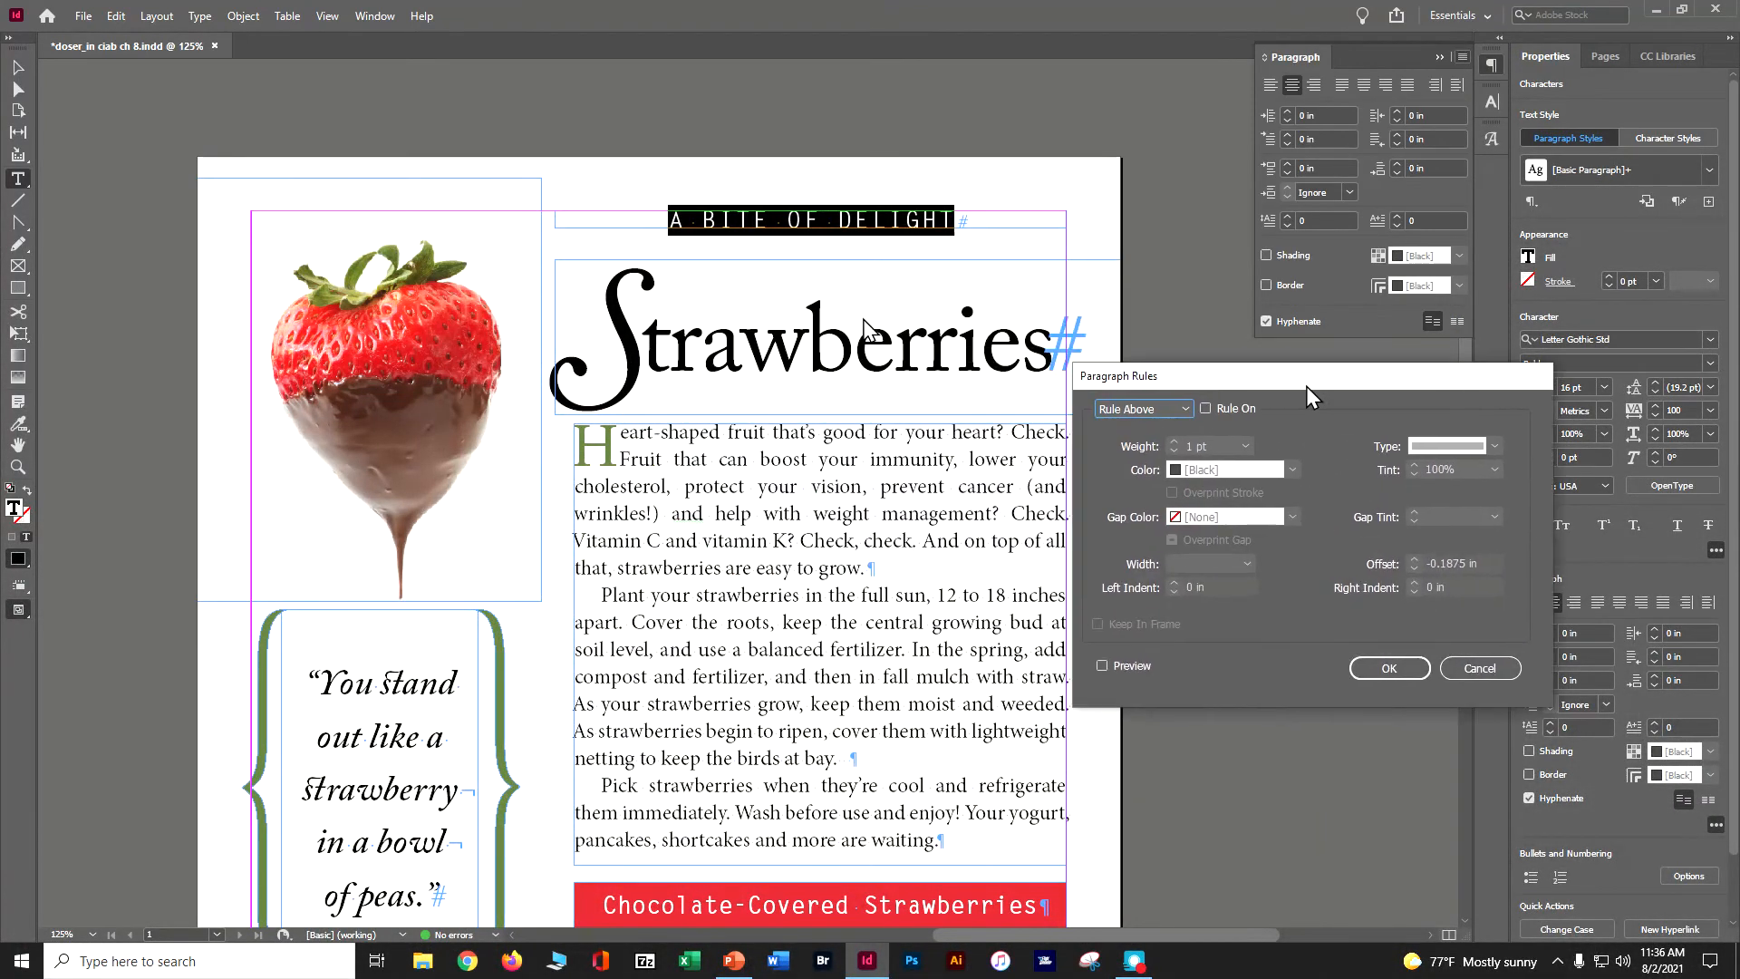
{"action": "left_click", "coordinate": [1101, 665]}
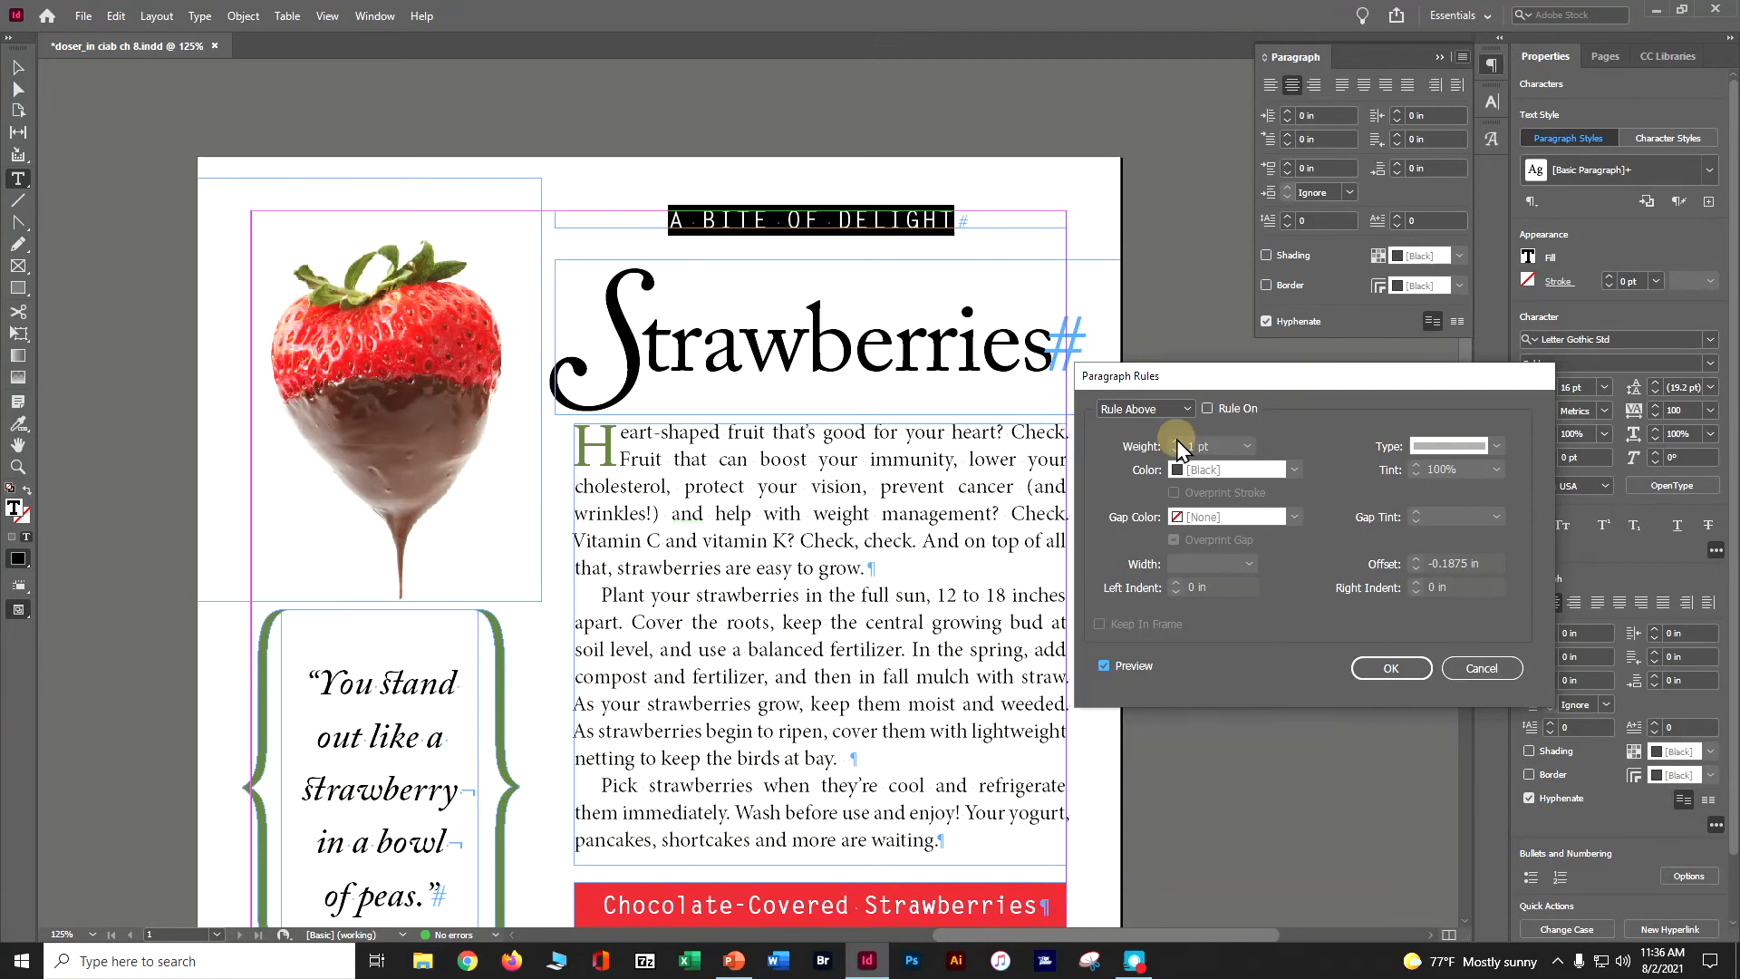
{"action": "left_click", "coordinate": [1206, 409]}
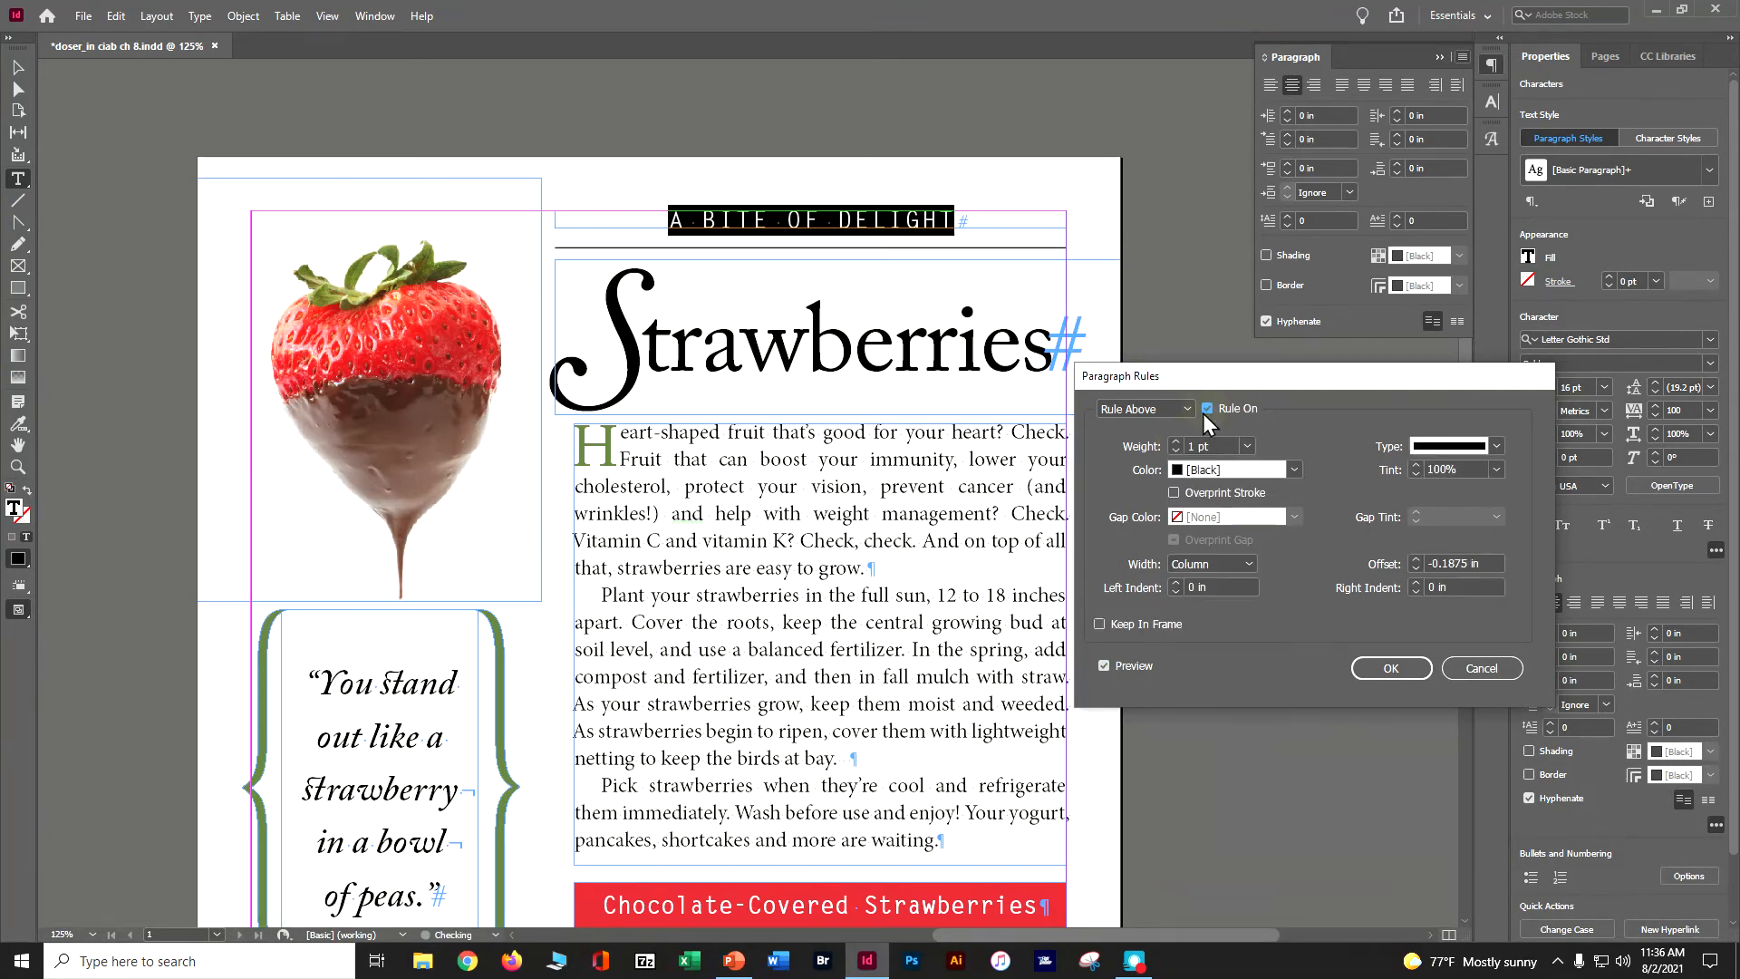
Step: Turn on the rule below for the "A BITE OF DELIGHT" line, with 8 pt weight and the diamond-patterned stroke type
{"action": "left_click", "coordinate": [1183, 408]}
{"action": "left_click", "coordinate": [1169, 426]}
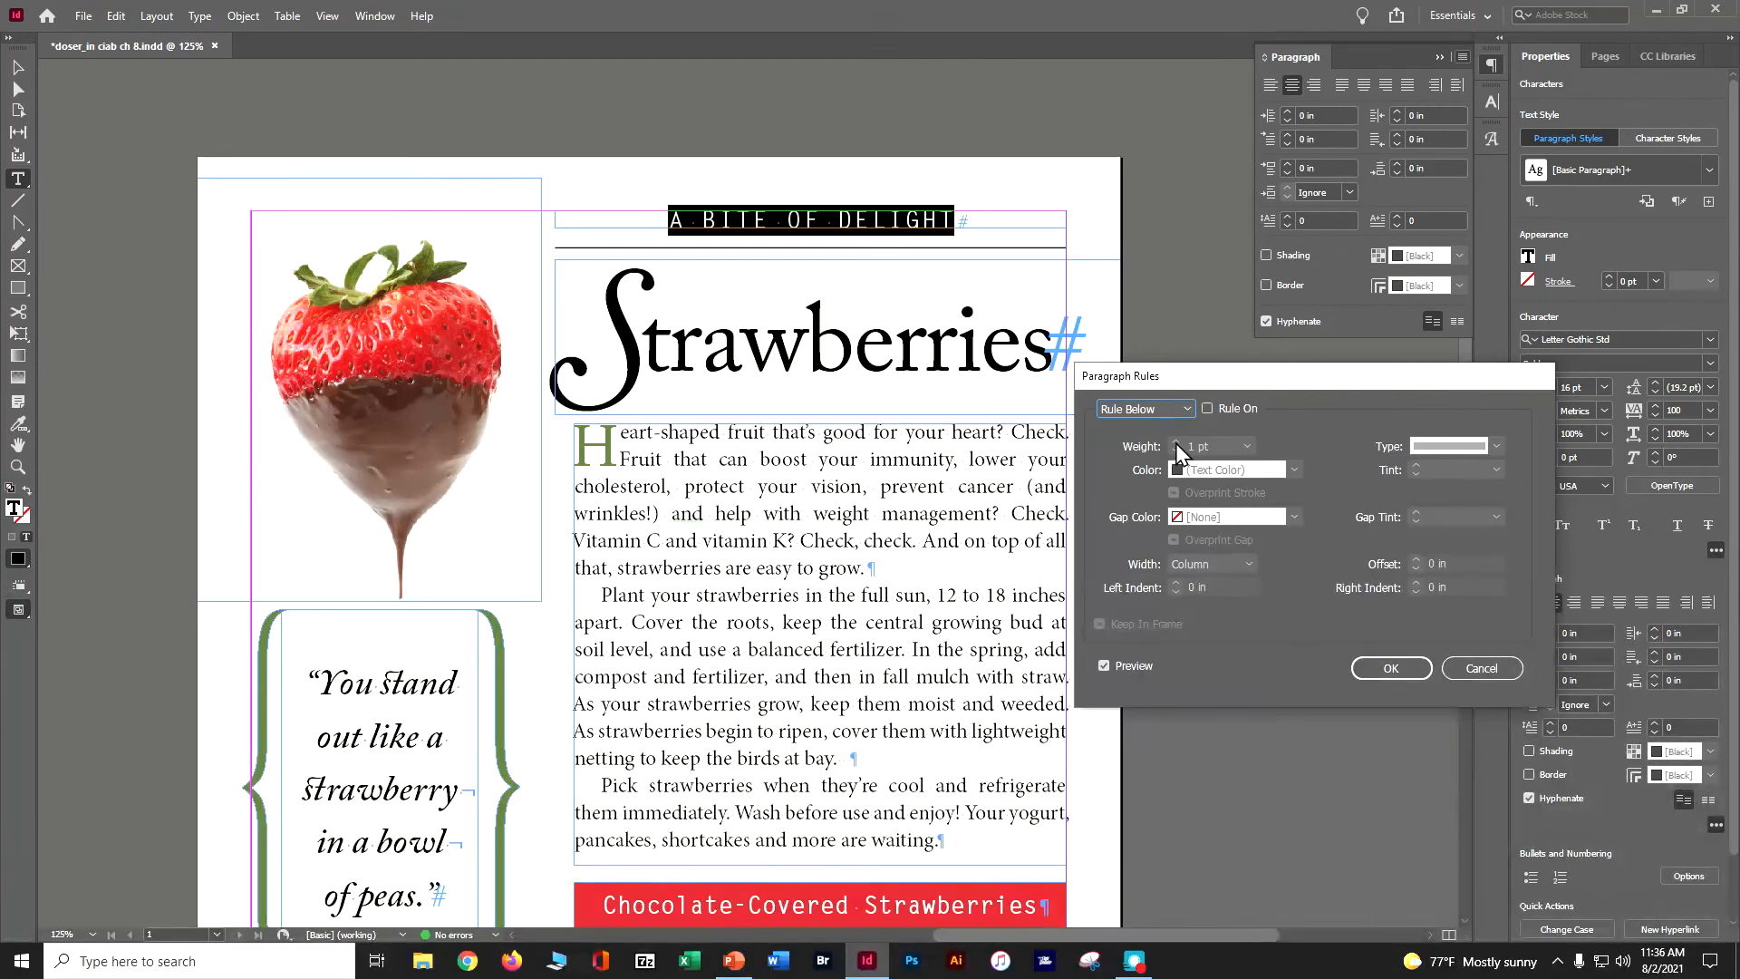
{"action": "left_click", "coordinate": [1207, 408]}
{"action": "left_click", "coordinate": [1176, 443]}
{"action": "left_click", "coordinate": [1176, 442]}
{"action": "left_click", "coordinate": [1176, 442]}
{"action": "left_click", "coordinate": [1176, 442]}
{"action": "left_click", "coordinate": [1176, 442]}
{"action": "left_click", "coordinate": [1177, 442]}
{"action": "left_click", "coordinate": [1176, 442]}
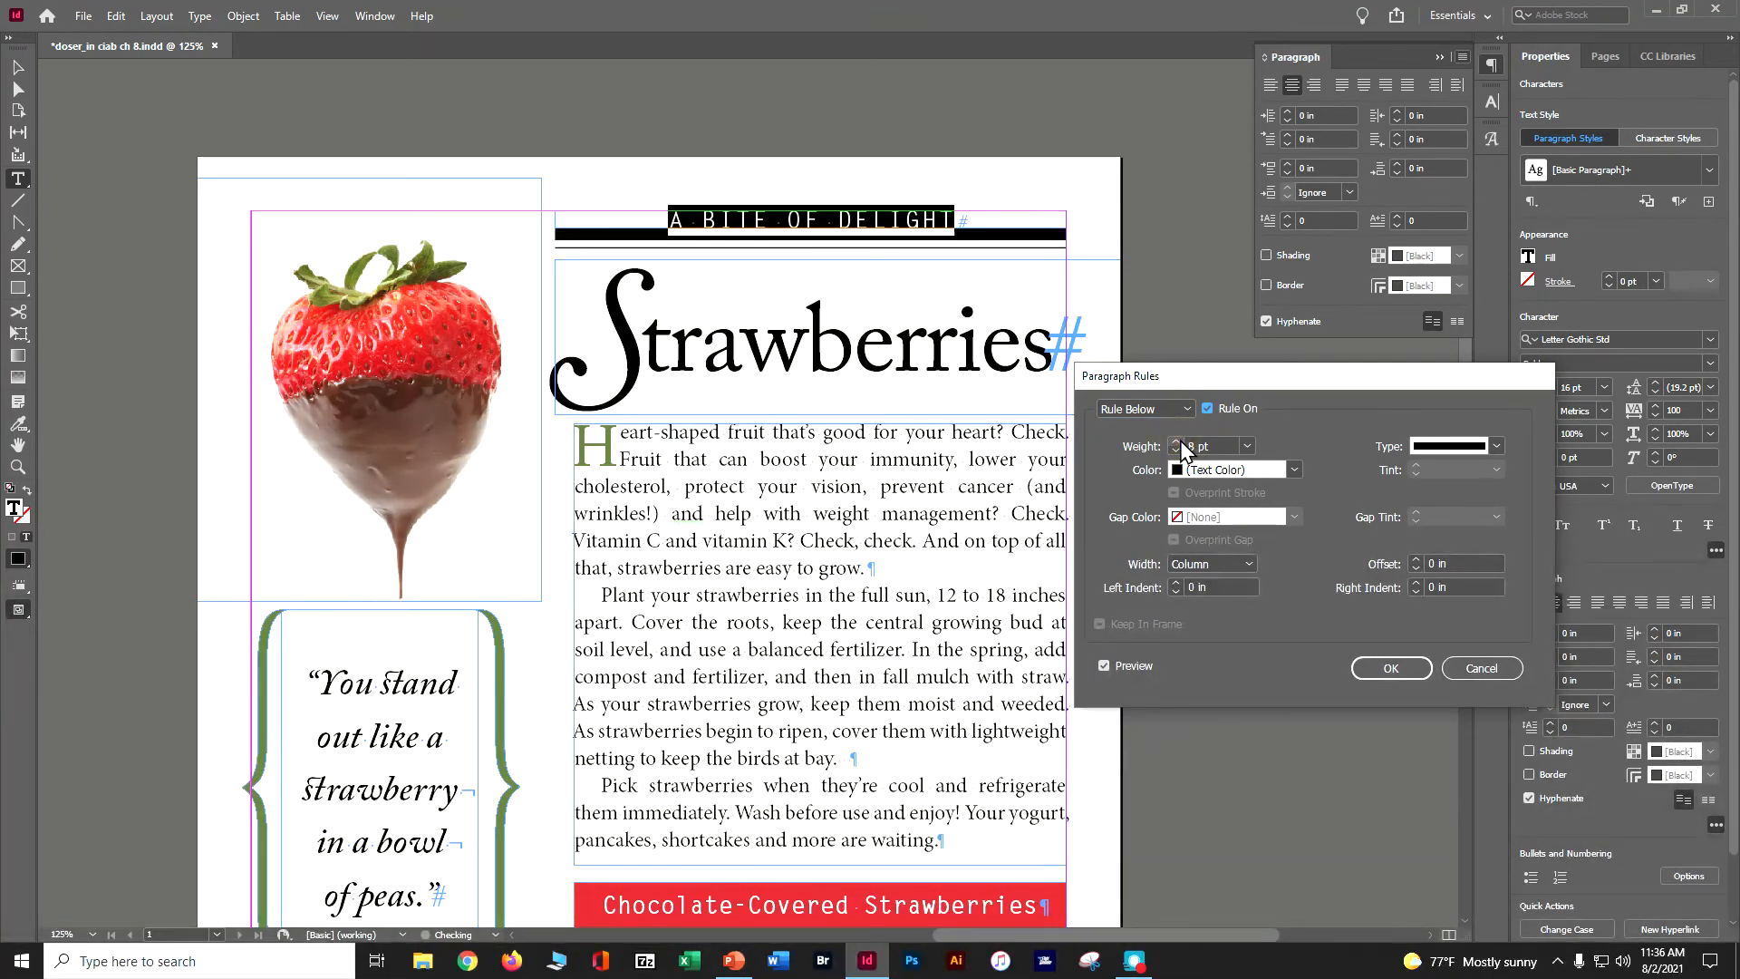
{"action": "left_click", "coordinate": [1491, 444]}
{"action": "left_click", "coordinate": [1508, 751]}
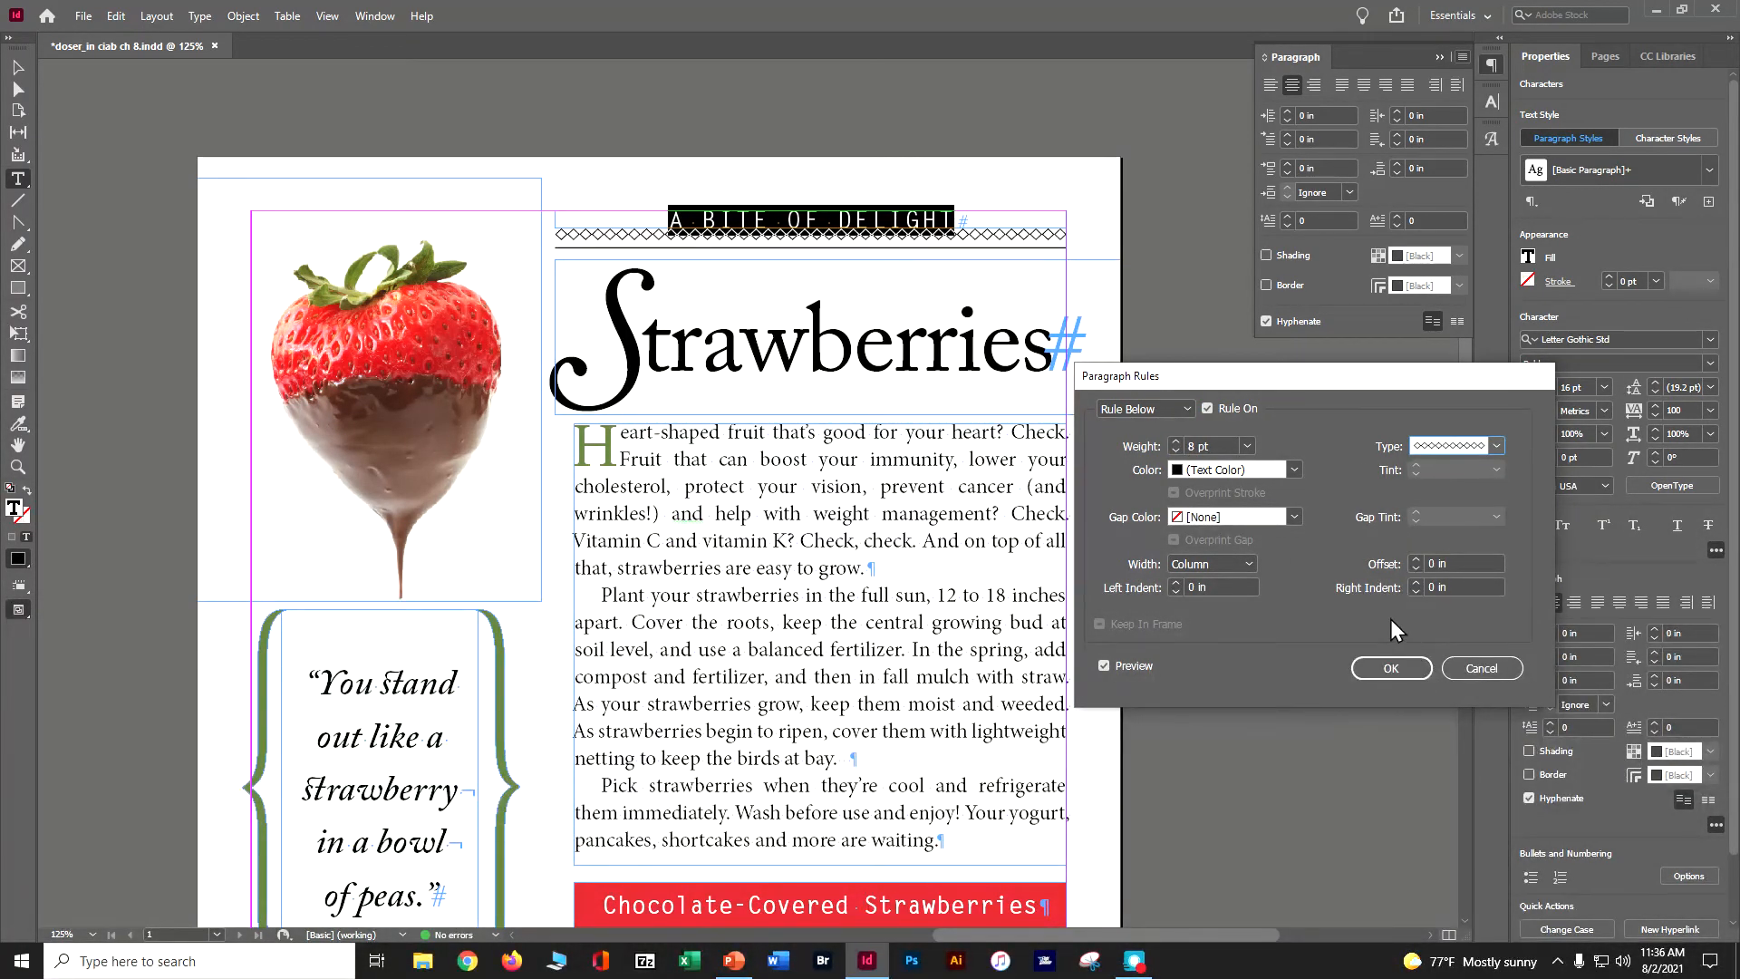
Step: Color the rule below Stem Green, offset it 0.0625 in, apply the paragraph rules and save the document
{"action": "left_click", "coordinate": [1294, 470]}
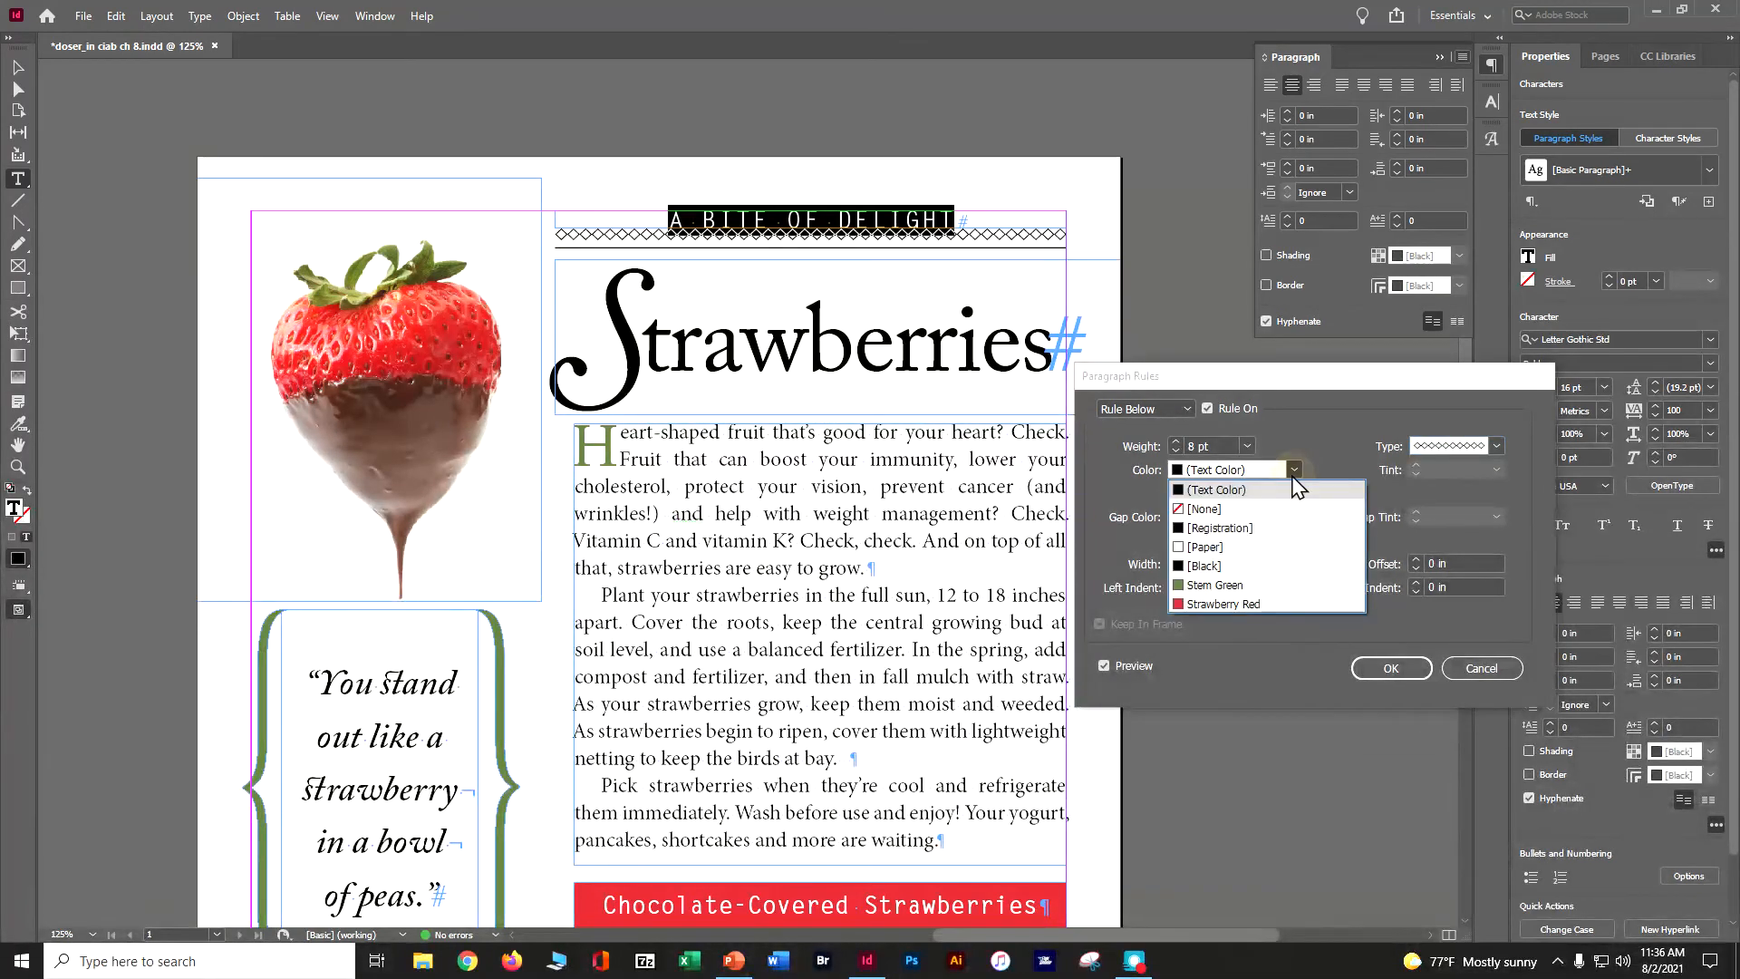
{"action": "left_click", "coordinate": [1276, 587]}
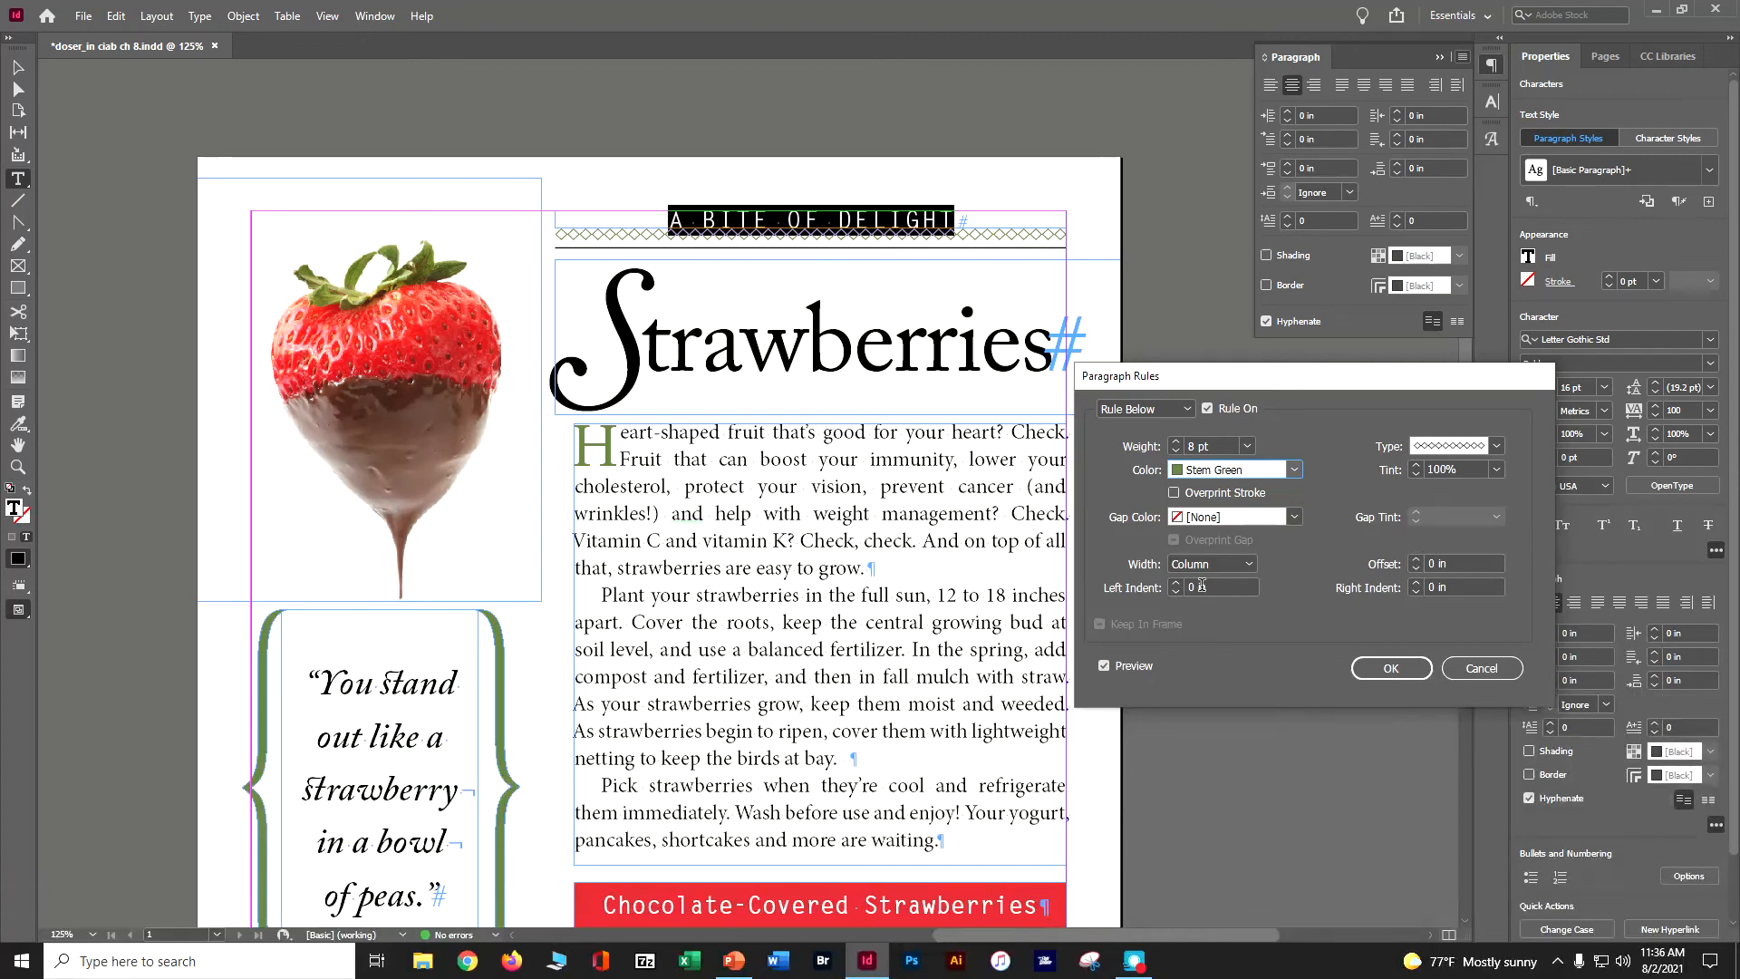
{"action": "left_click", "coordinate": [1417, 559]}
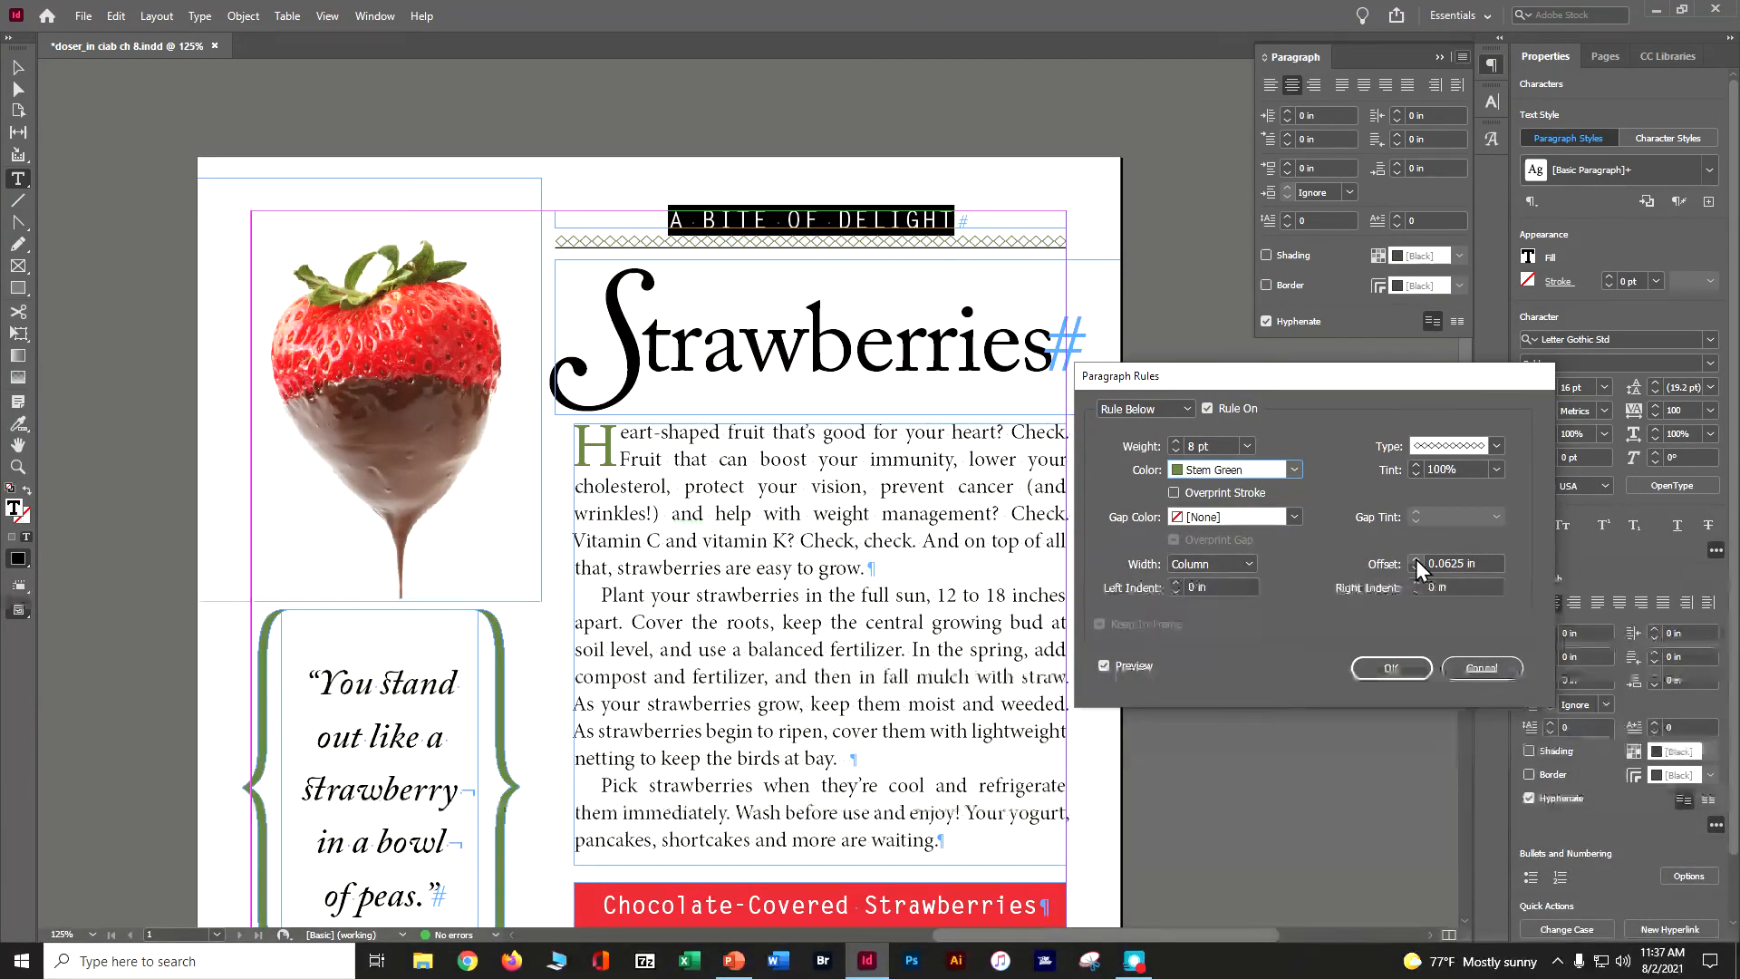
{"action": "left_click", "coordinate": [1366, 669]}
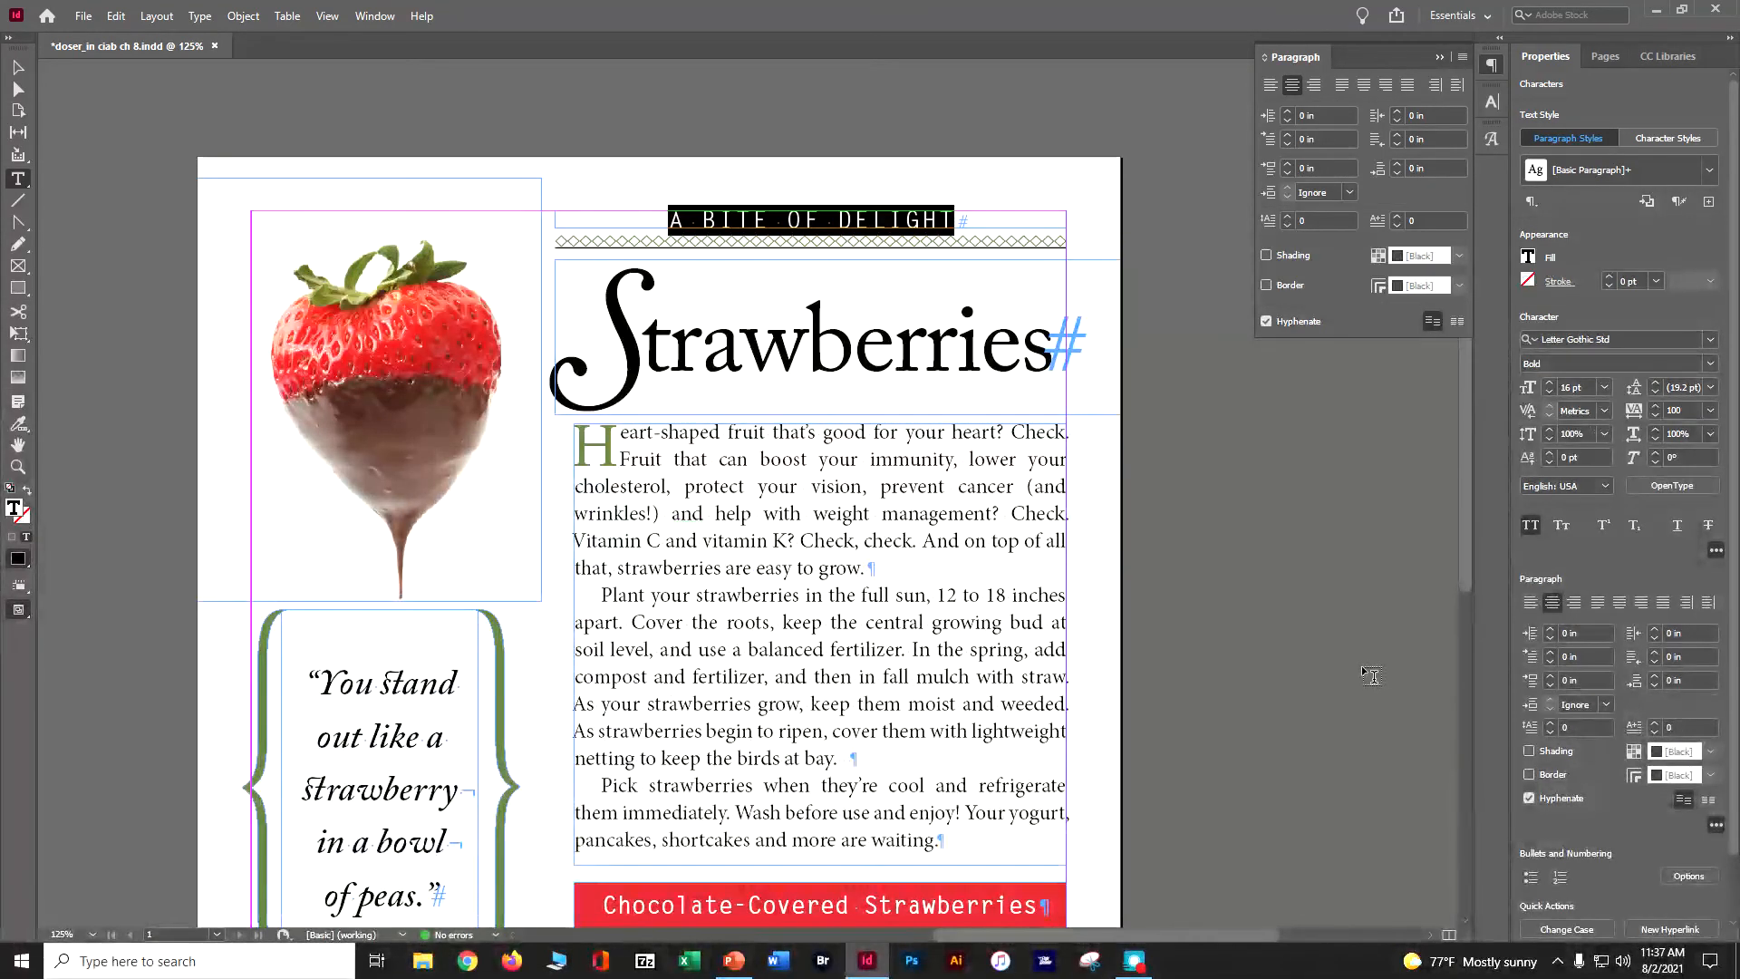
{"action": "key", "text": "ctrl+s"}
Step: Fit the spread in the window and switch the document to the Preview screen mode
{"action": "key", "text": "ctrl+minus"}
{"action": "key", "text": "ctrl+minus"}
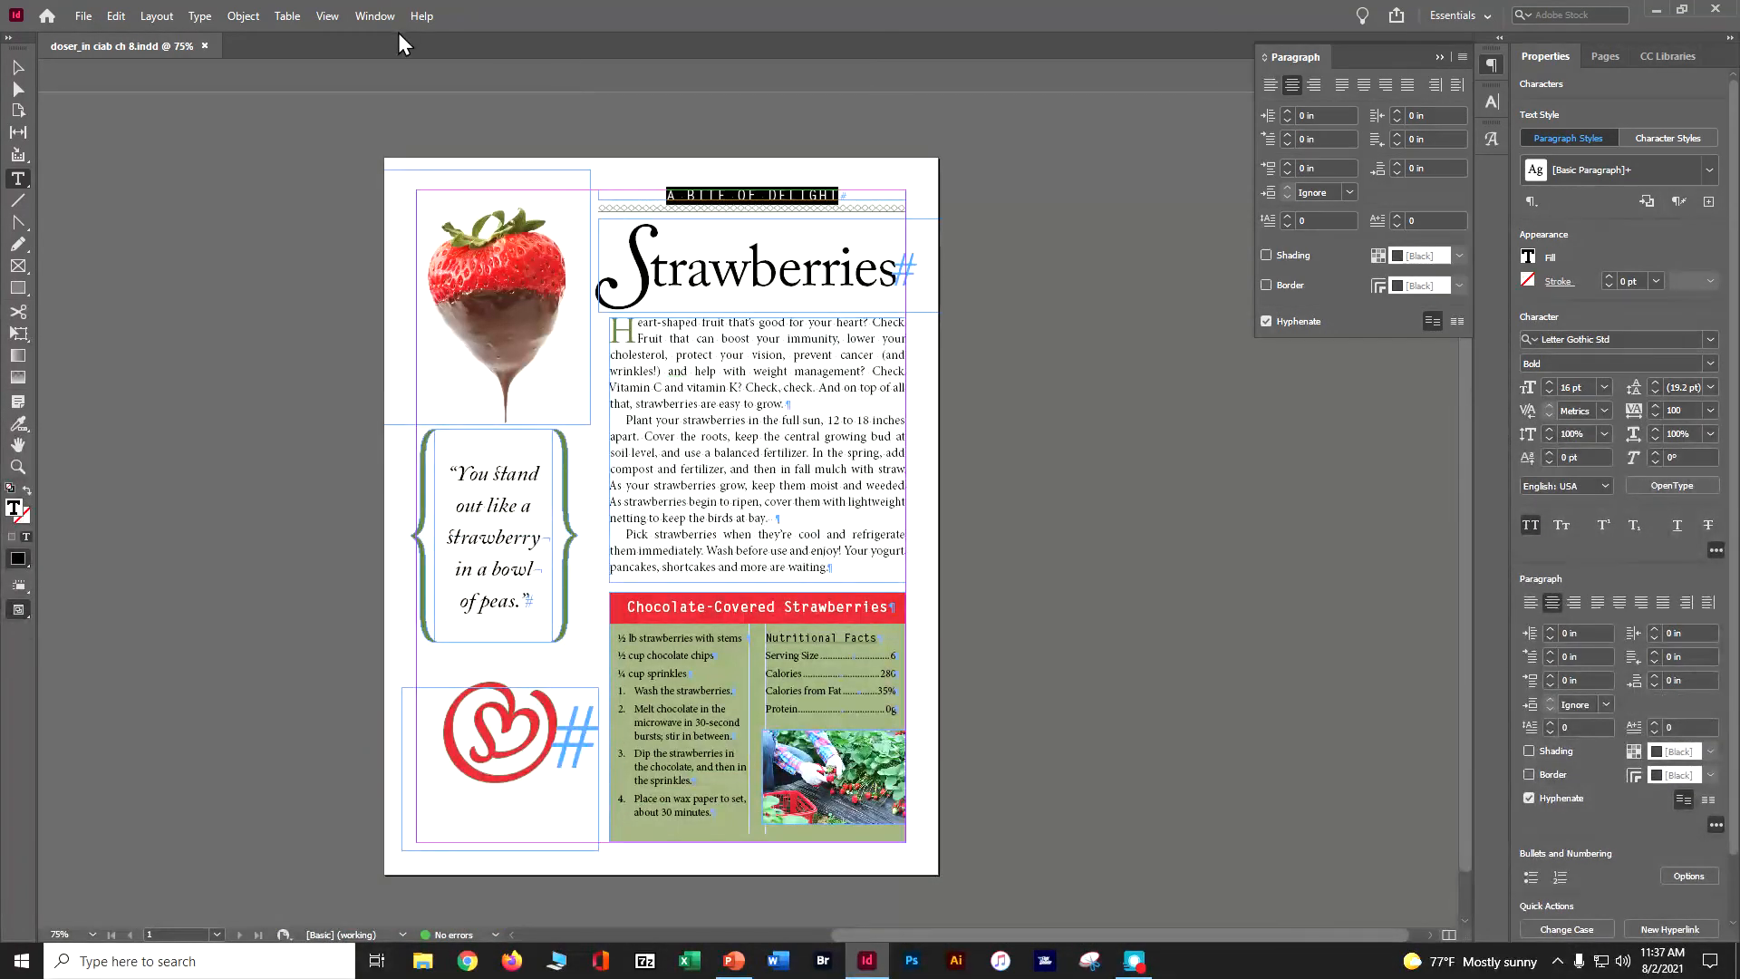
{"action": "left_click", "coordinate": [326, 16]}
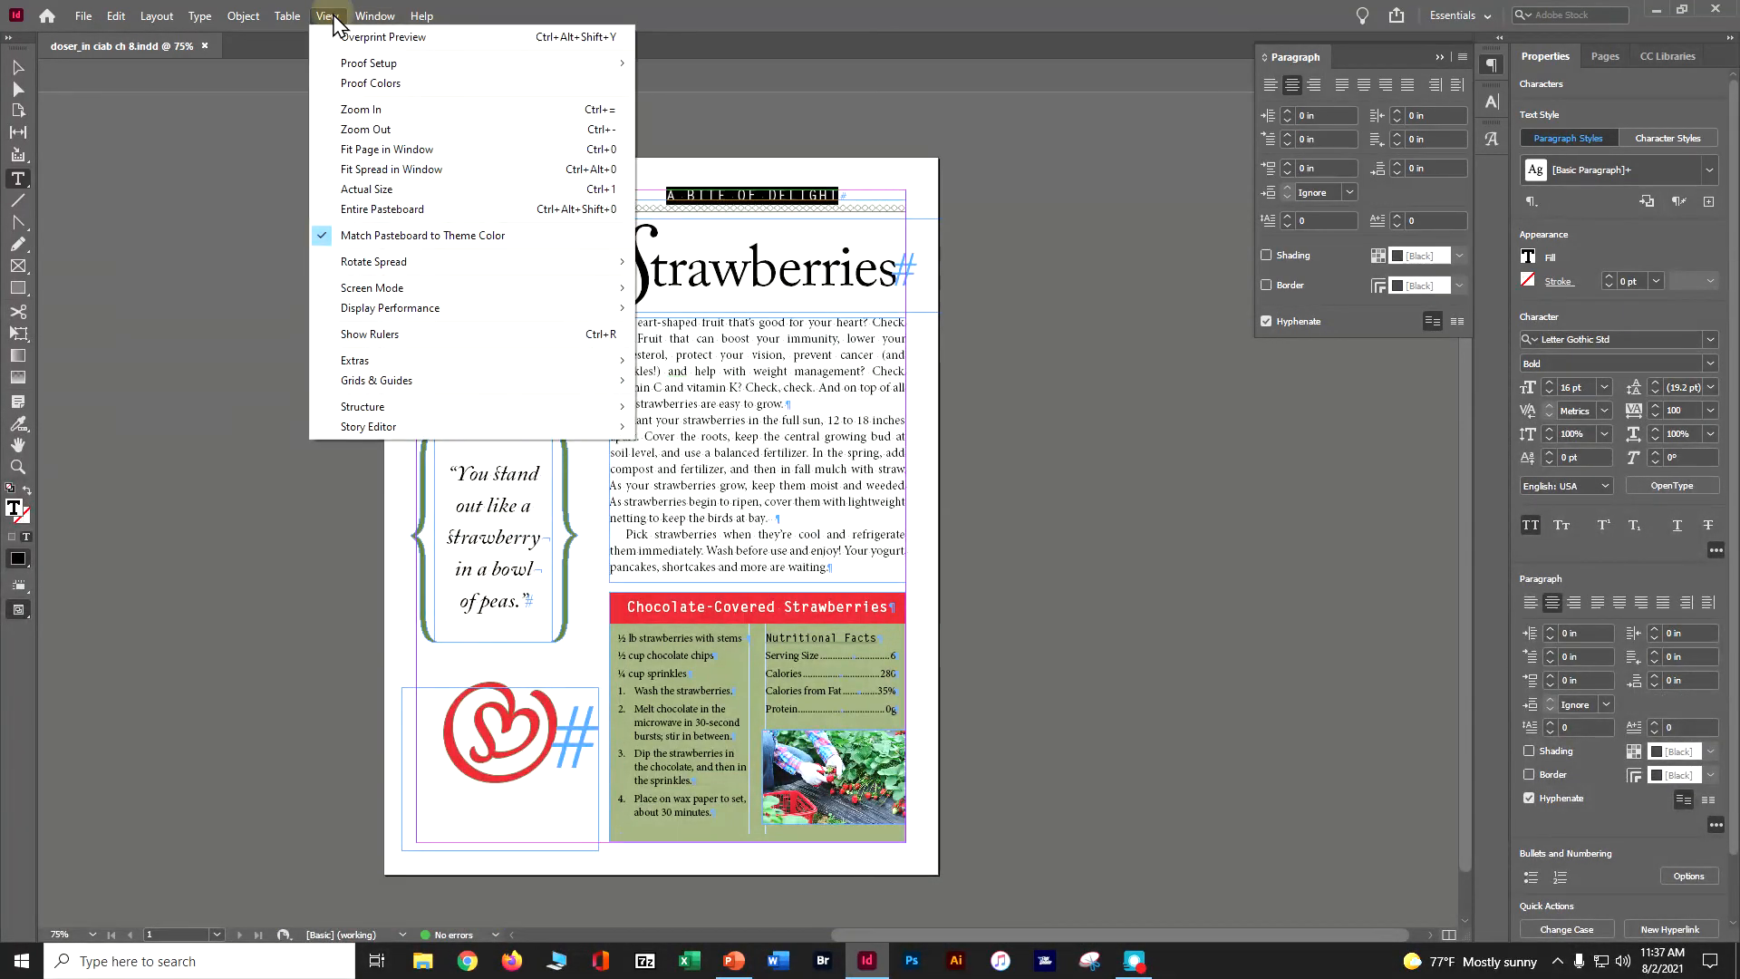
{"action": "left_click", "coordinate": [396, 167]}
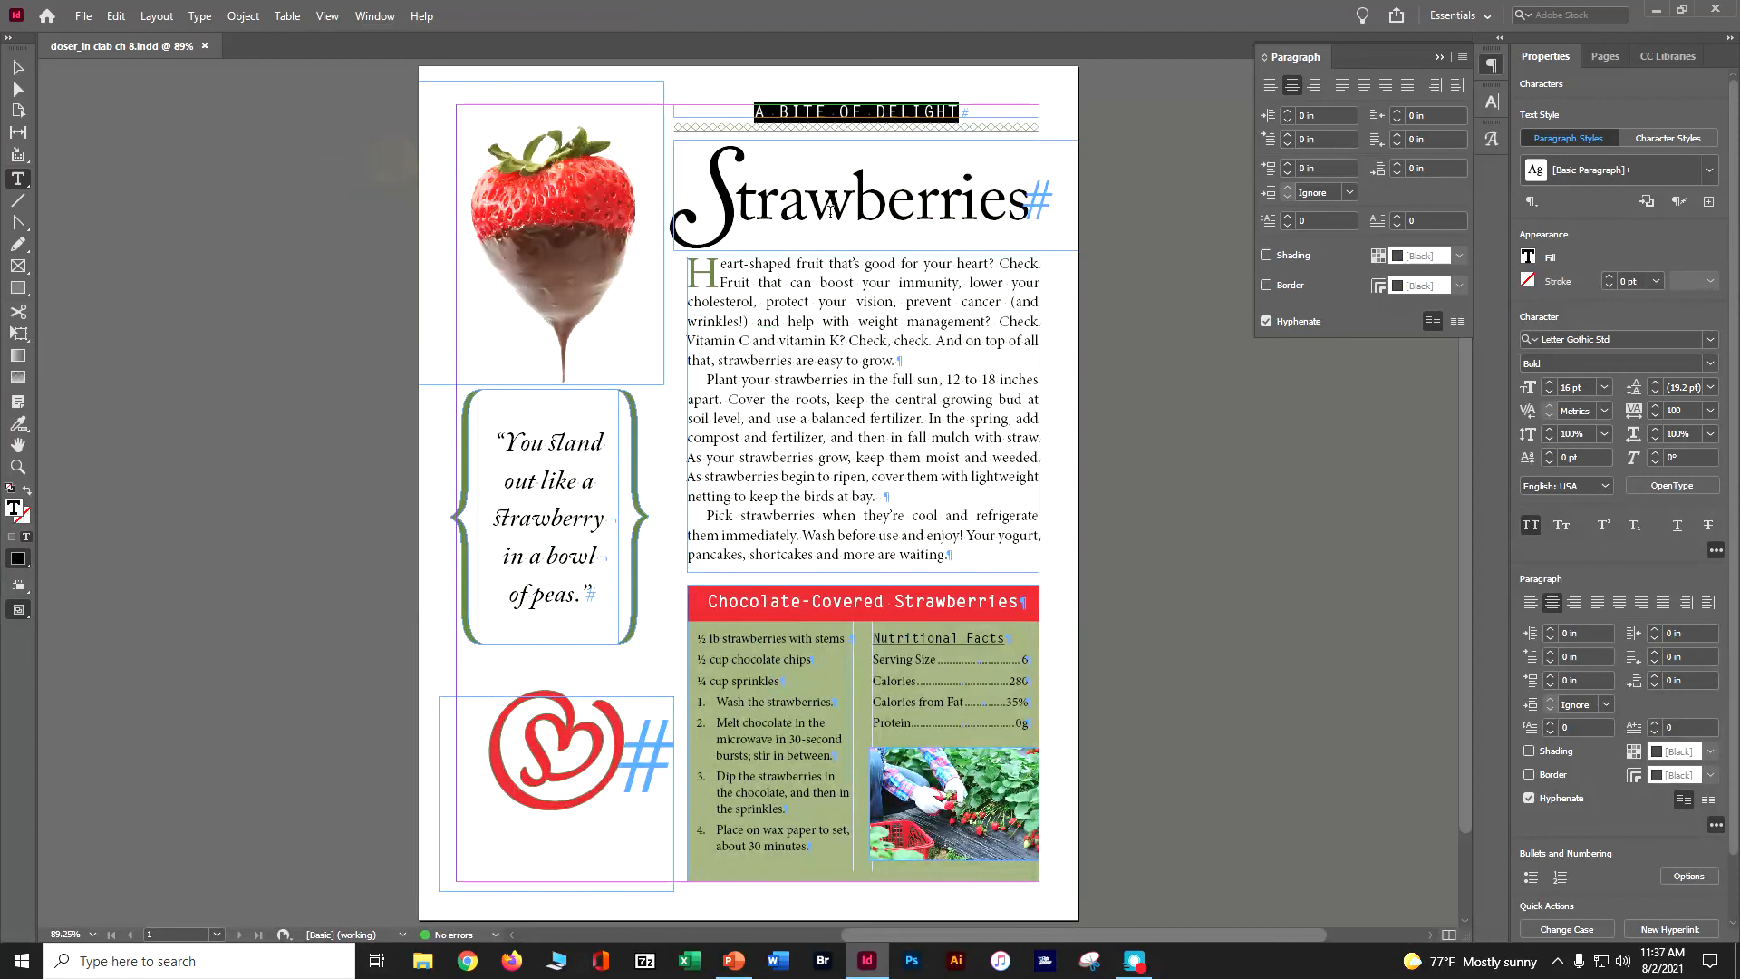
{"action": "left_click", "coordinate": [22, 609]}
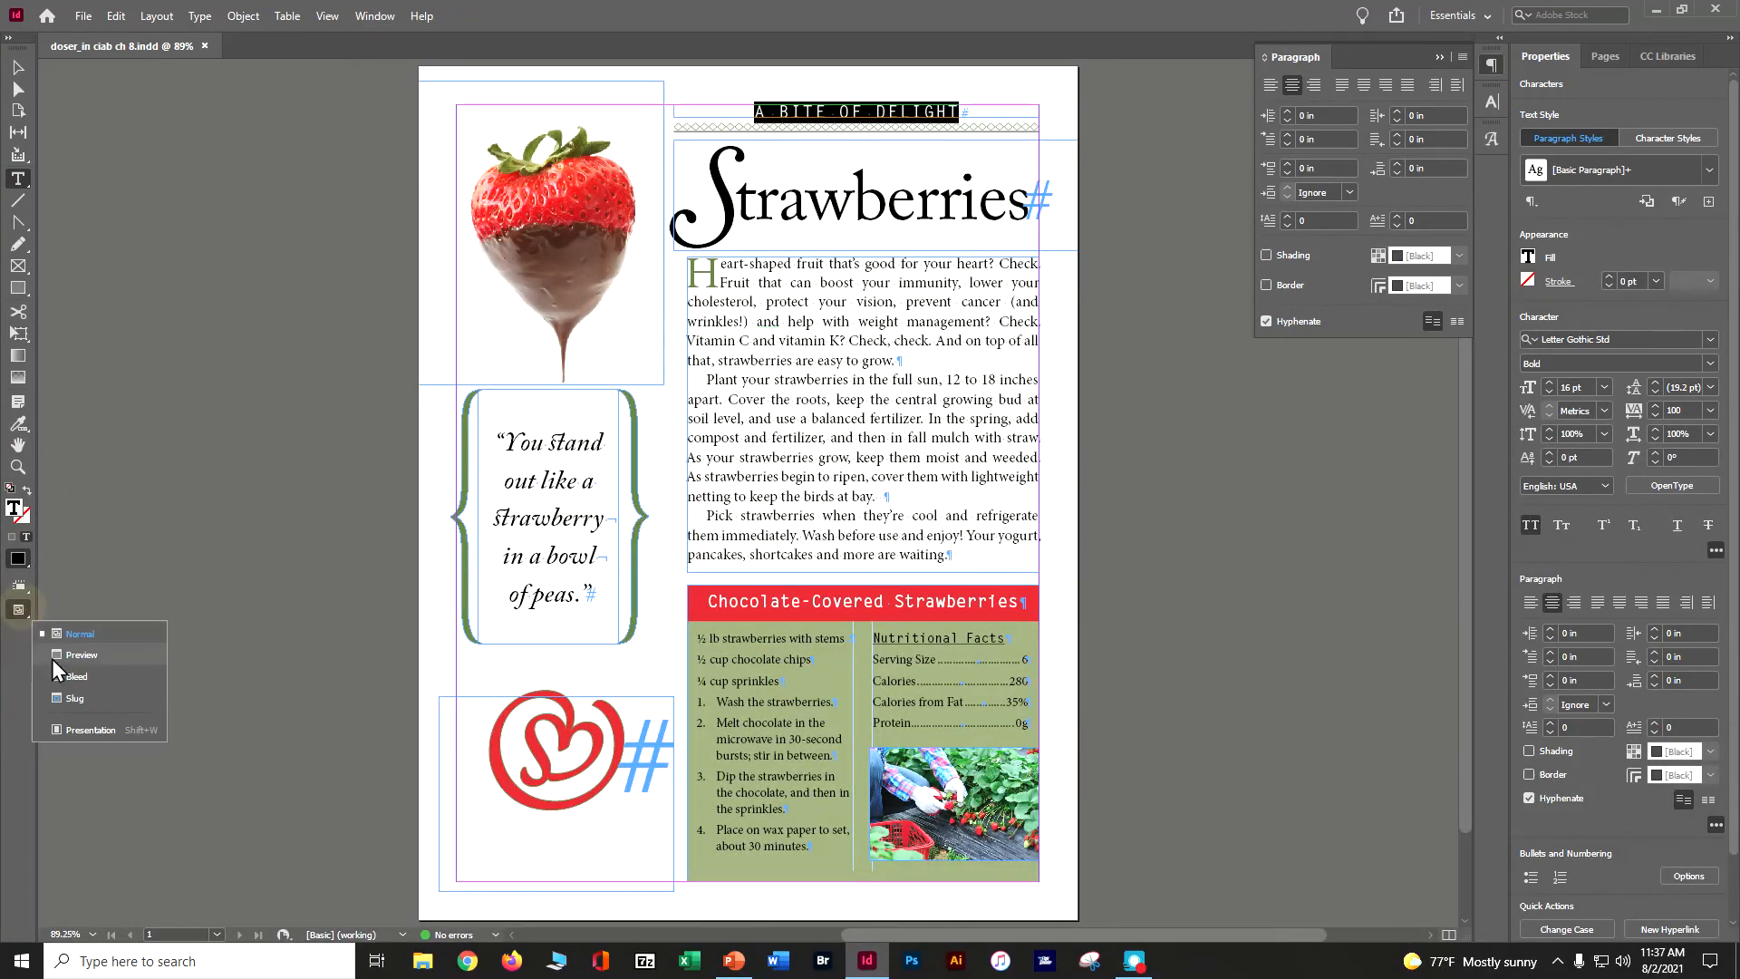
{"action": "left_click", "coordinate": [54, 655]}
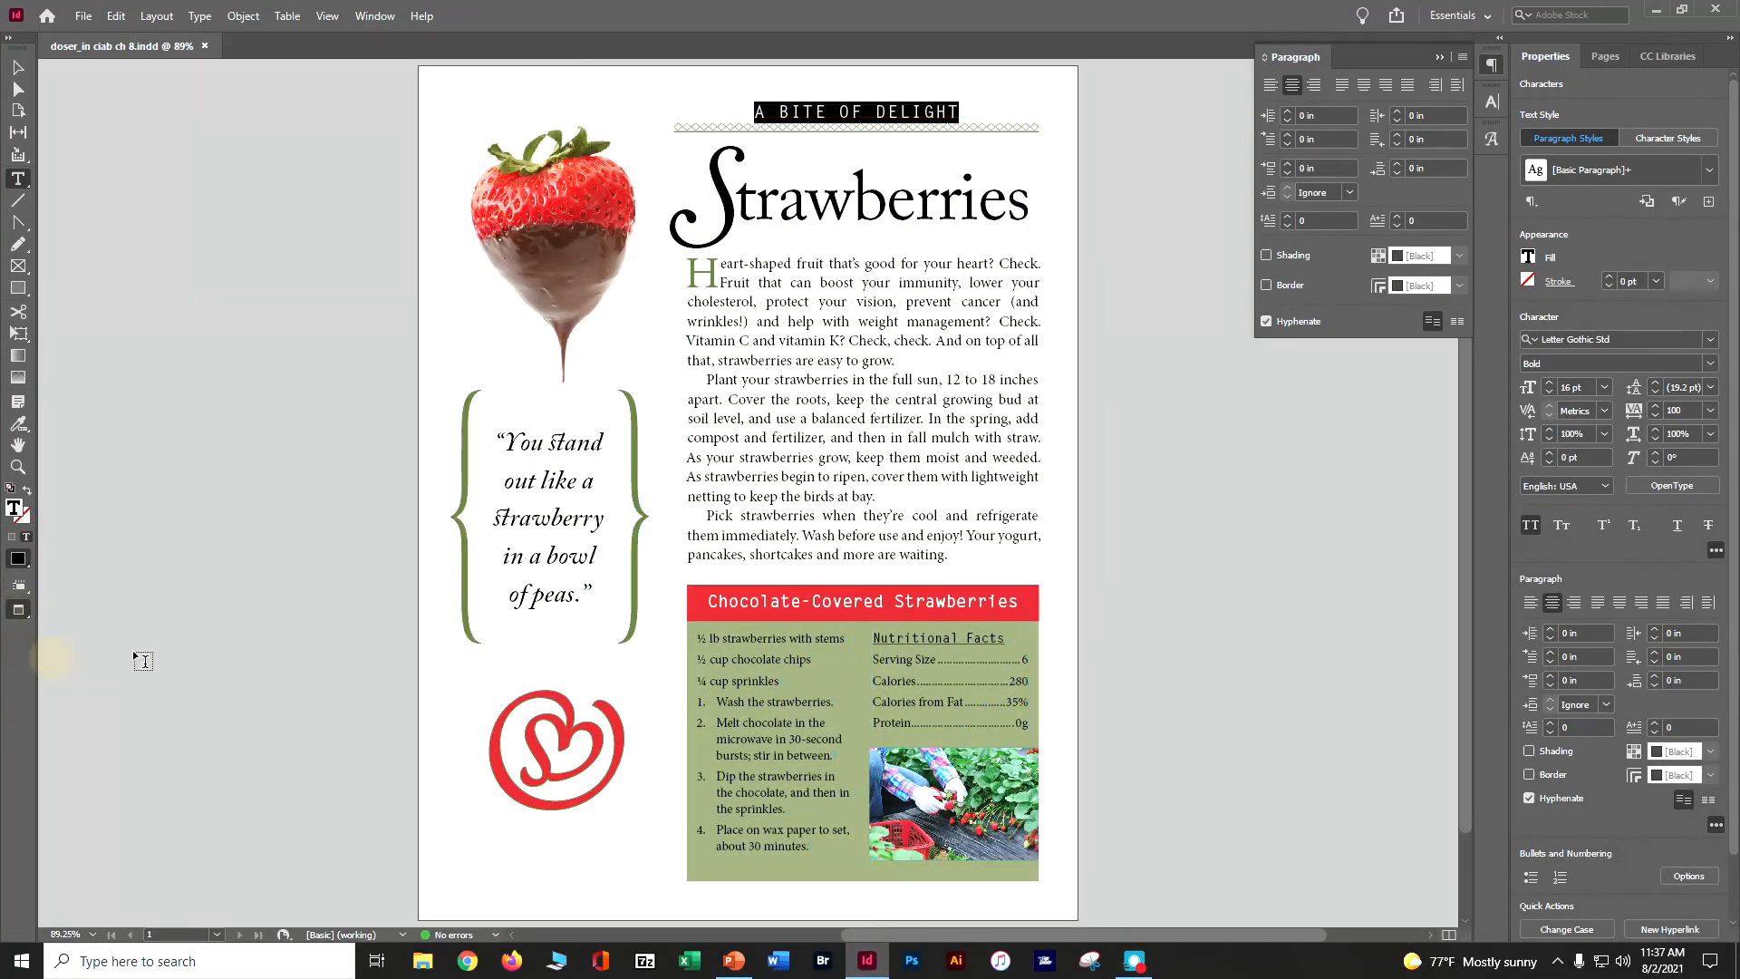
Step: Package the document with its fonts, links, IDML and PDF into the Lesson08 folder, ending the package folder's name in "pkg"
{"action": "left_click", "coordinate": [17, 66]}
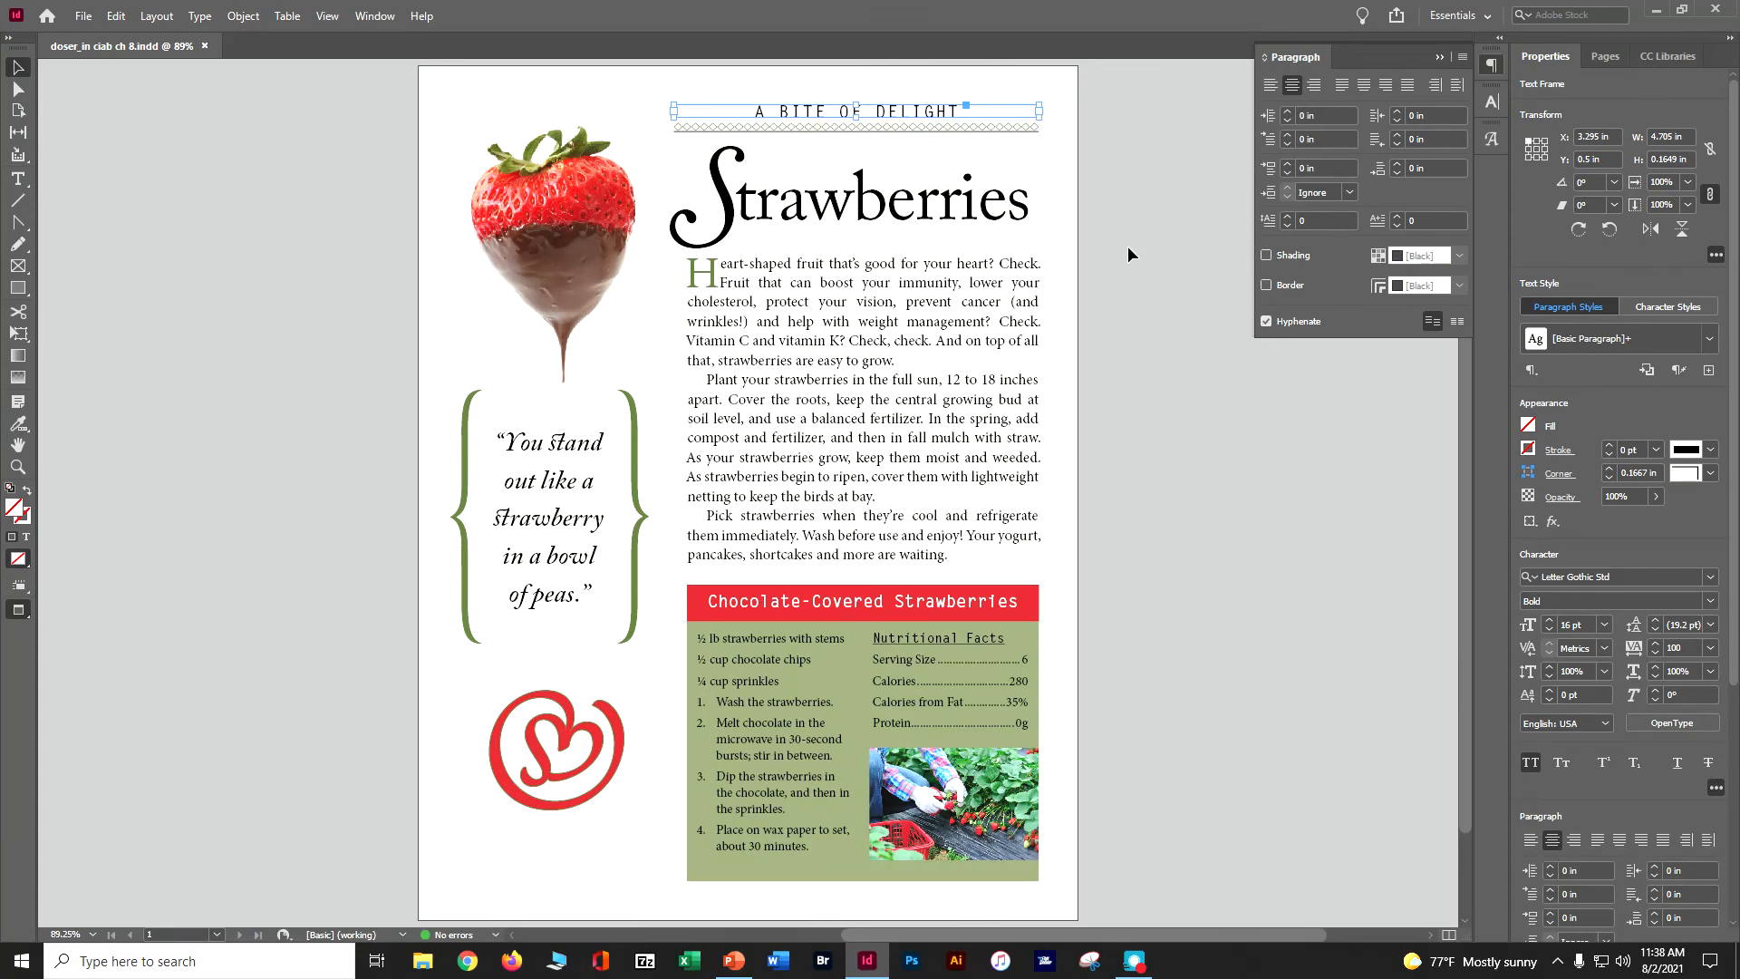
{"action": "left_click", "coordinate": [84, 17]}
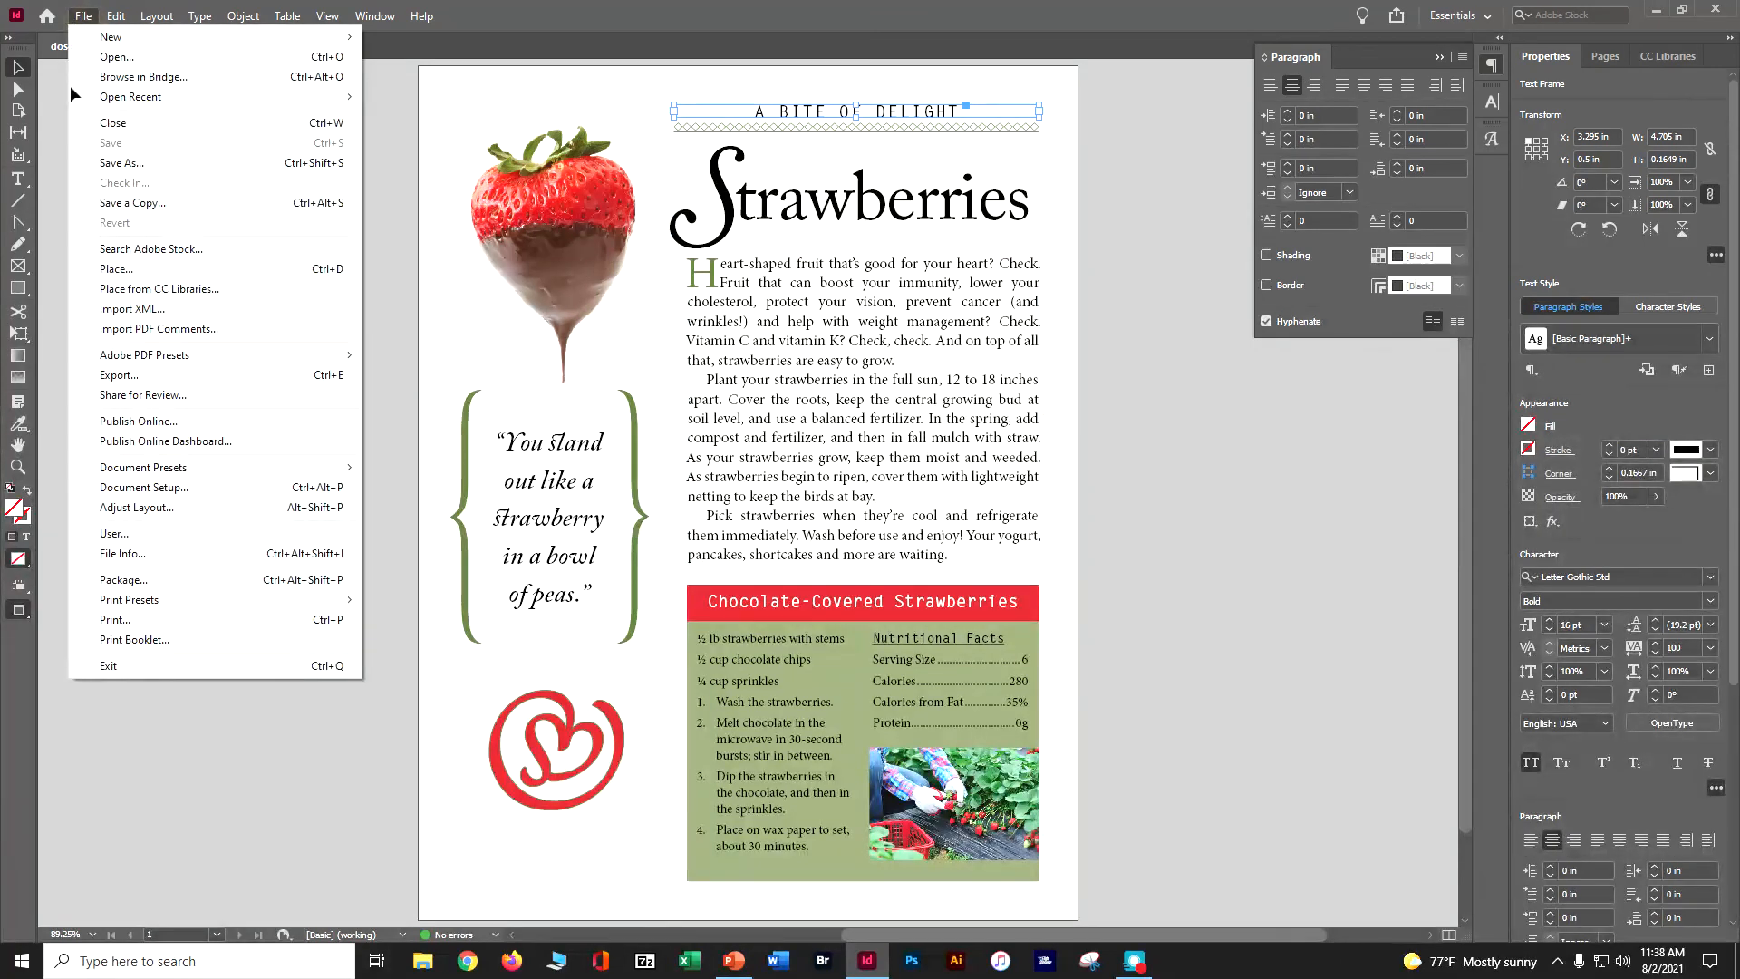
{"action": "left_click", "coordinate": [119, 580]}
{"action": "left_click", "coordinate": [923, 653]}
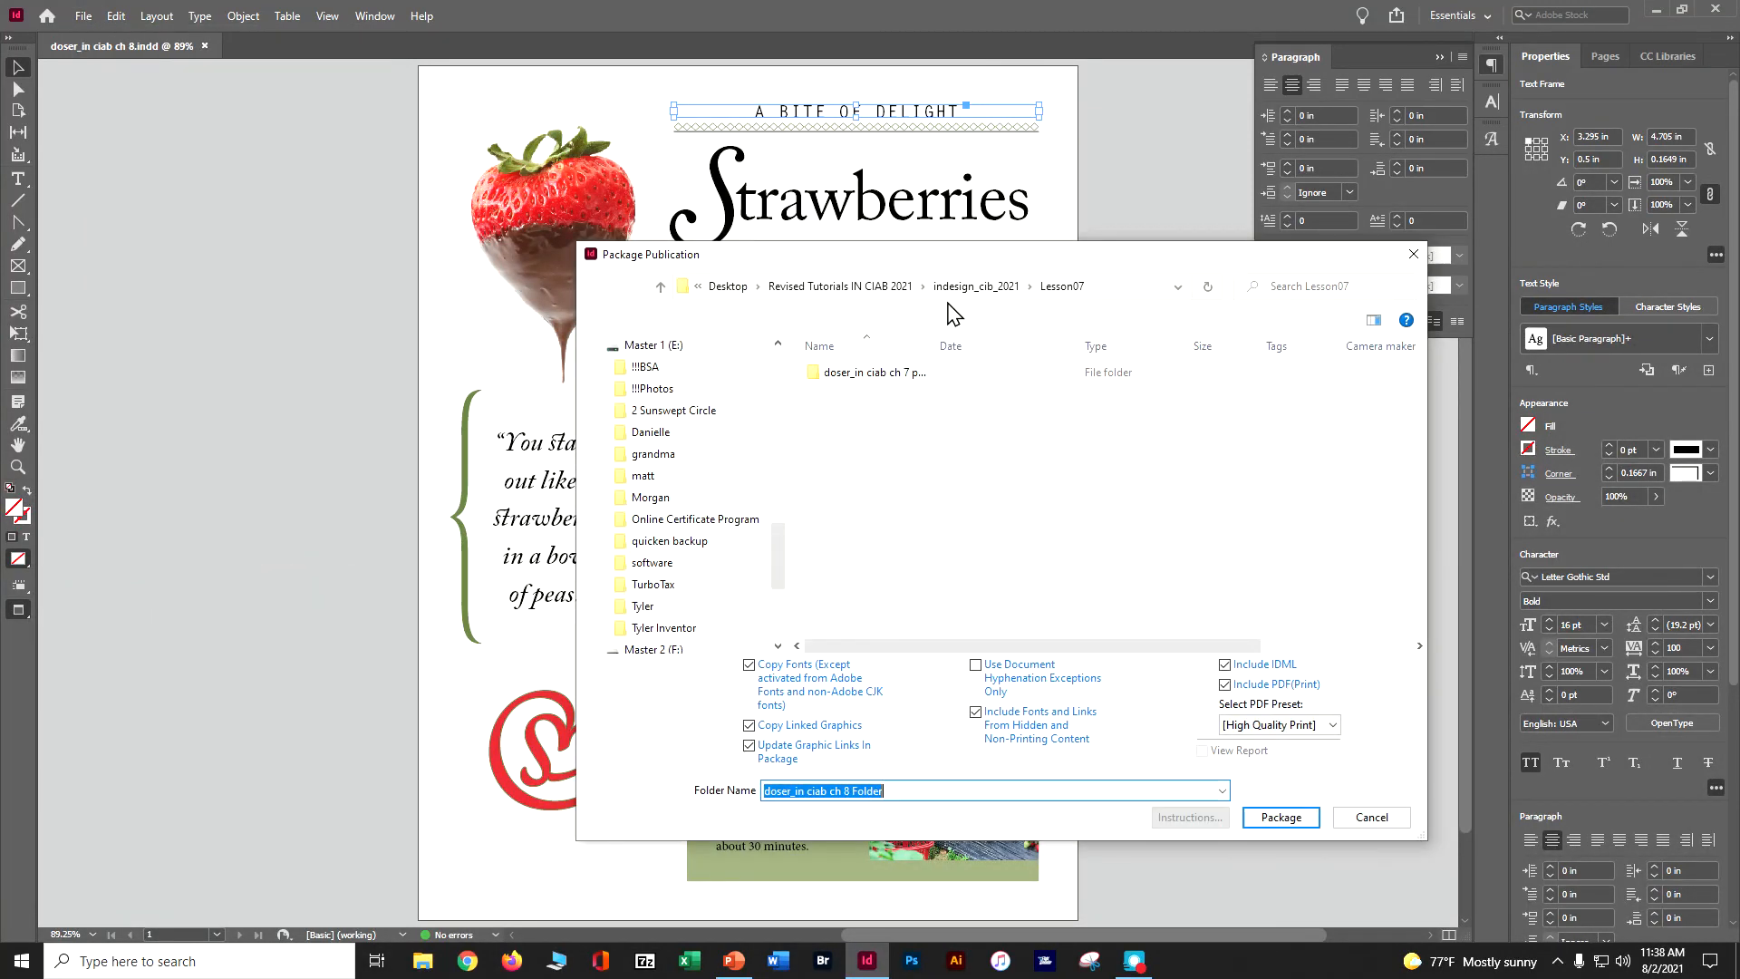
{"action": "left_click", "coordinate": [986, 287]}
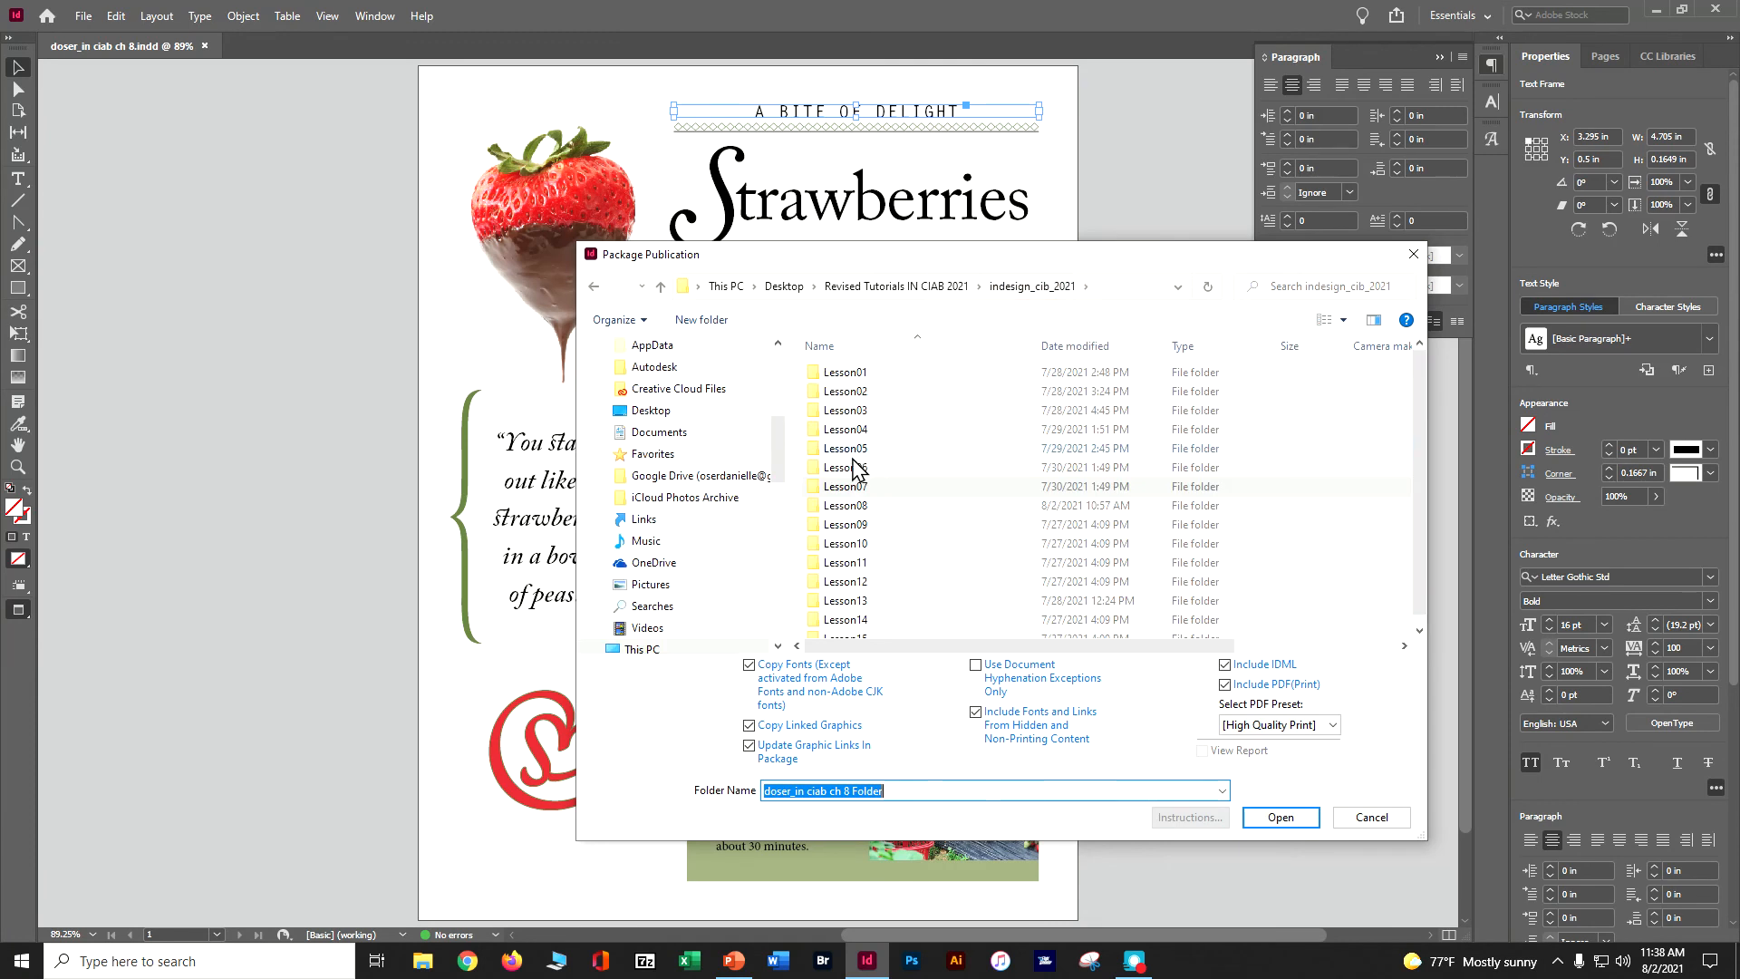
{"action": "double_click", "coordinate": [854, 505]}
{"action": "double_click", "coordinate": [868, 790]}
{"action": "type", "text": "pkg"}
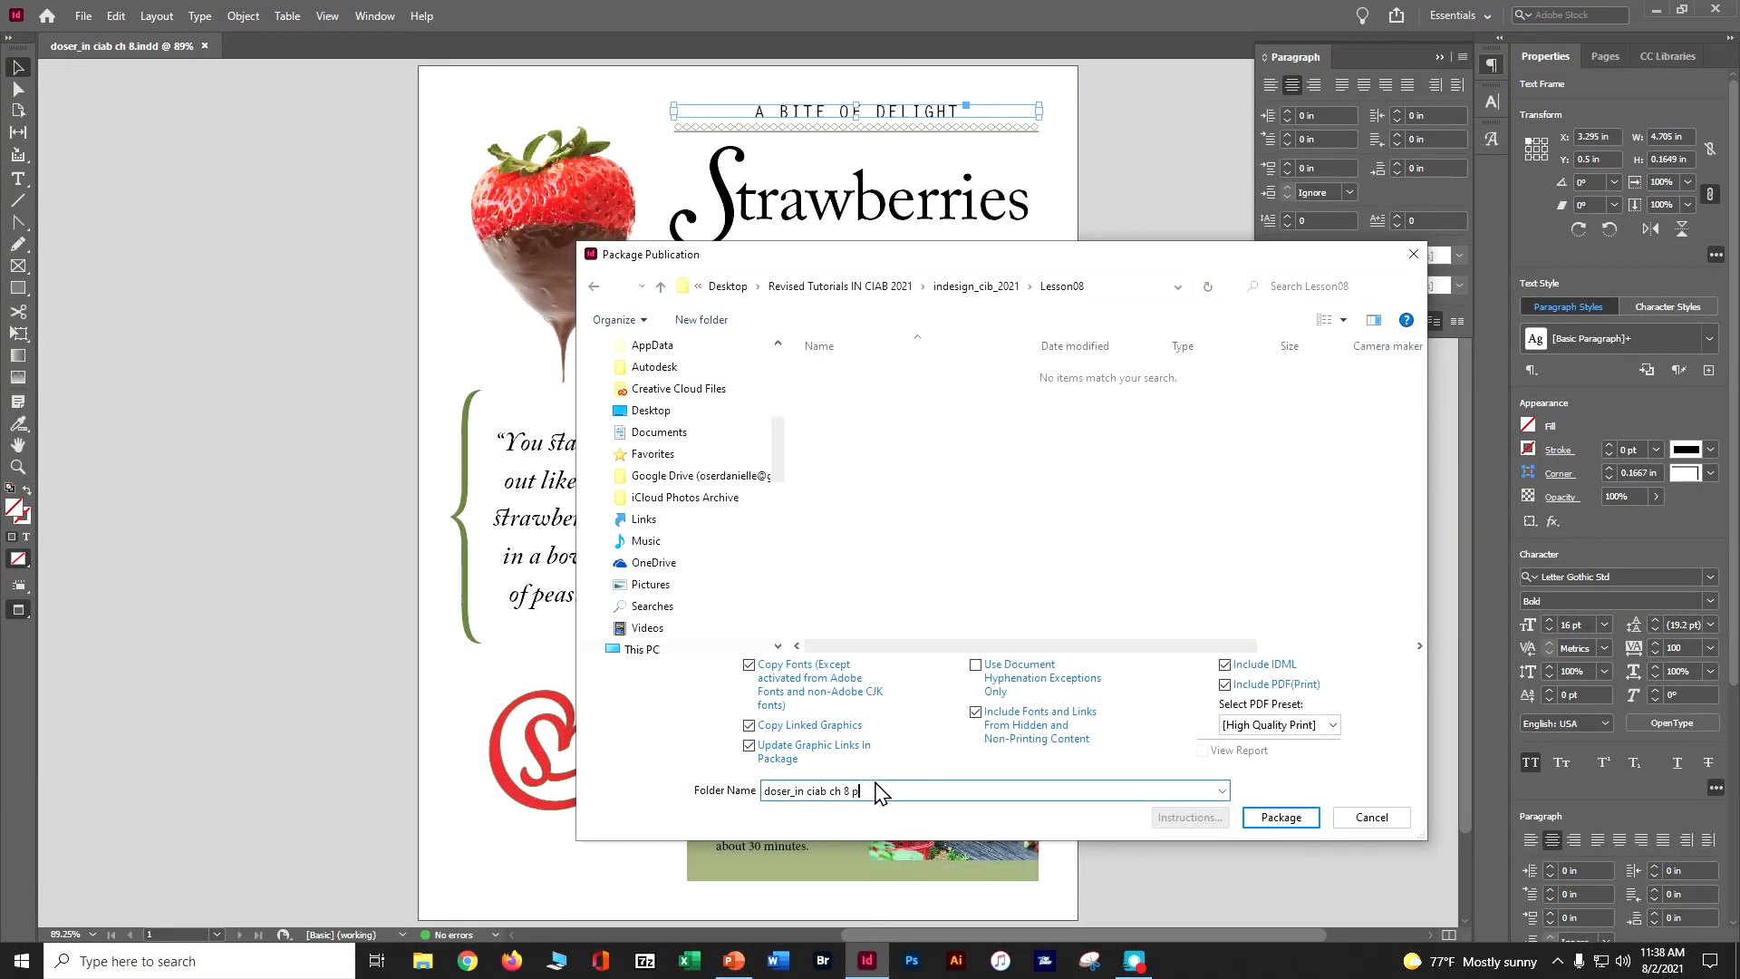
{"action": "left_click", "coordinate": [1293, 827]}
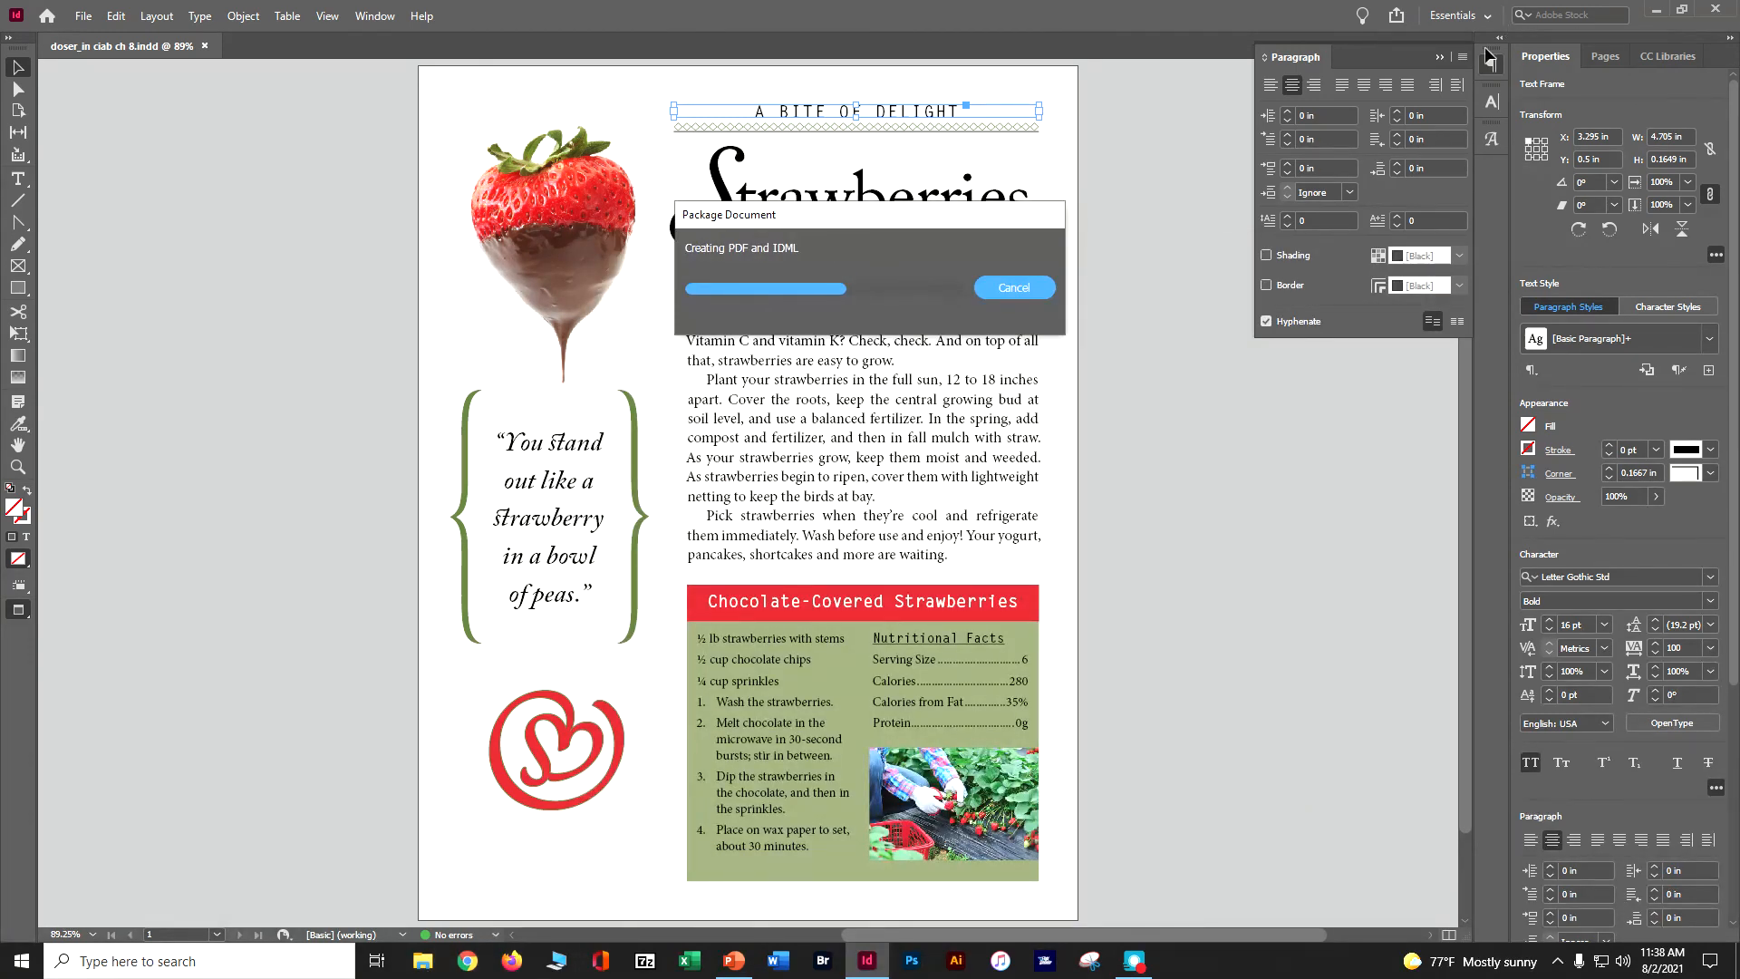
Step: Switch to File Explorer and open the chapter 8 package folder in indesign_cib_2021 > Lesson08 to check its contents
{"action": "left_click", "coordinate": [1655, 11]}
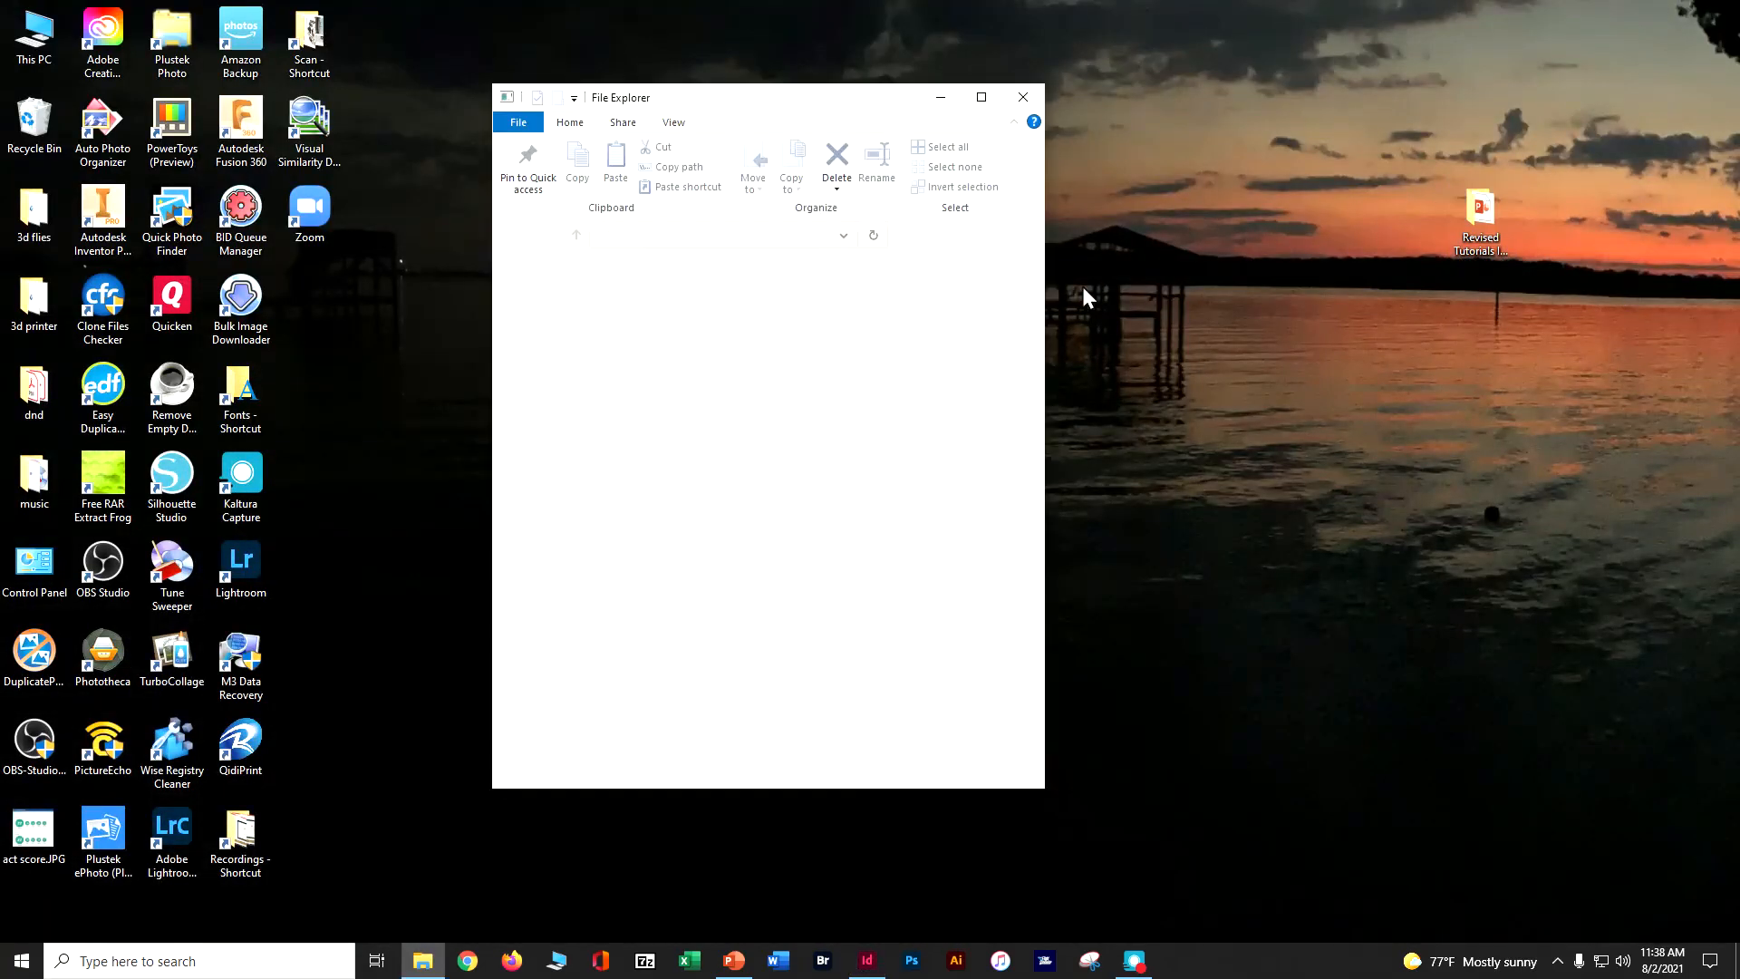
{"action": "left_click", "coordinate": [802, 317]}
{"action": "double_click", "coordinate": [802, 313]}
{"action": "double_click", "coordinate": [793, 430]}
{"action": "left_click", "coordinate": [823, 294]}
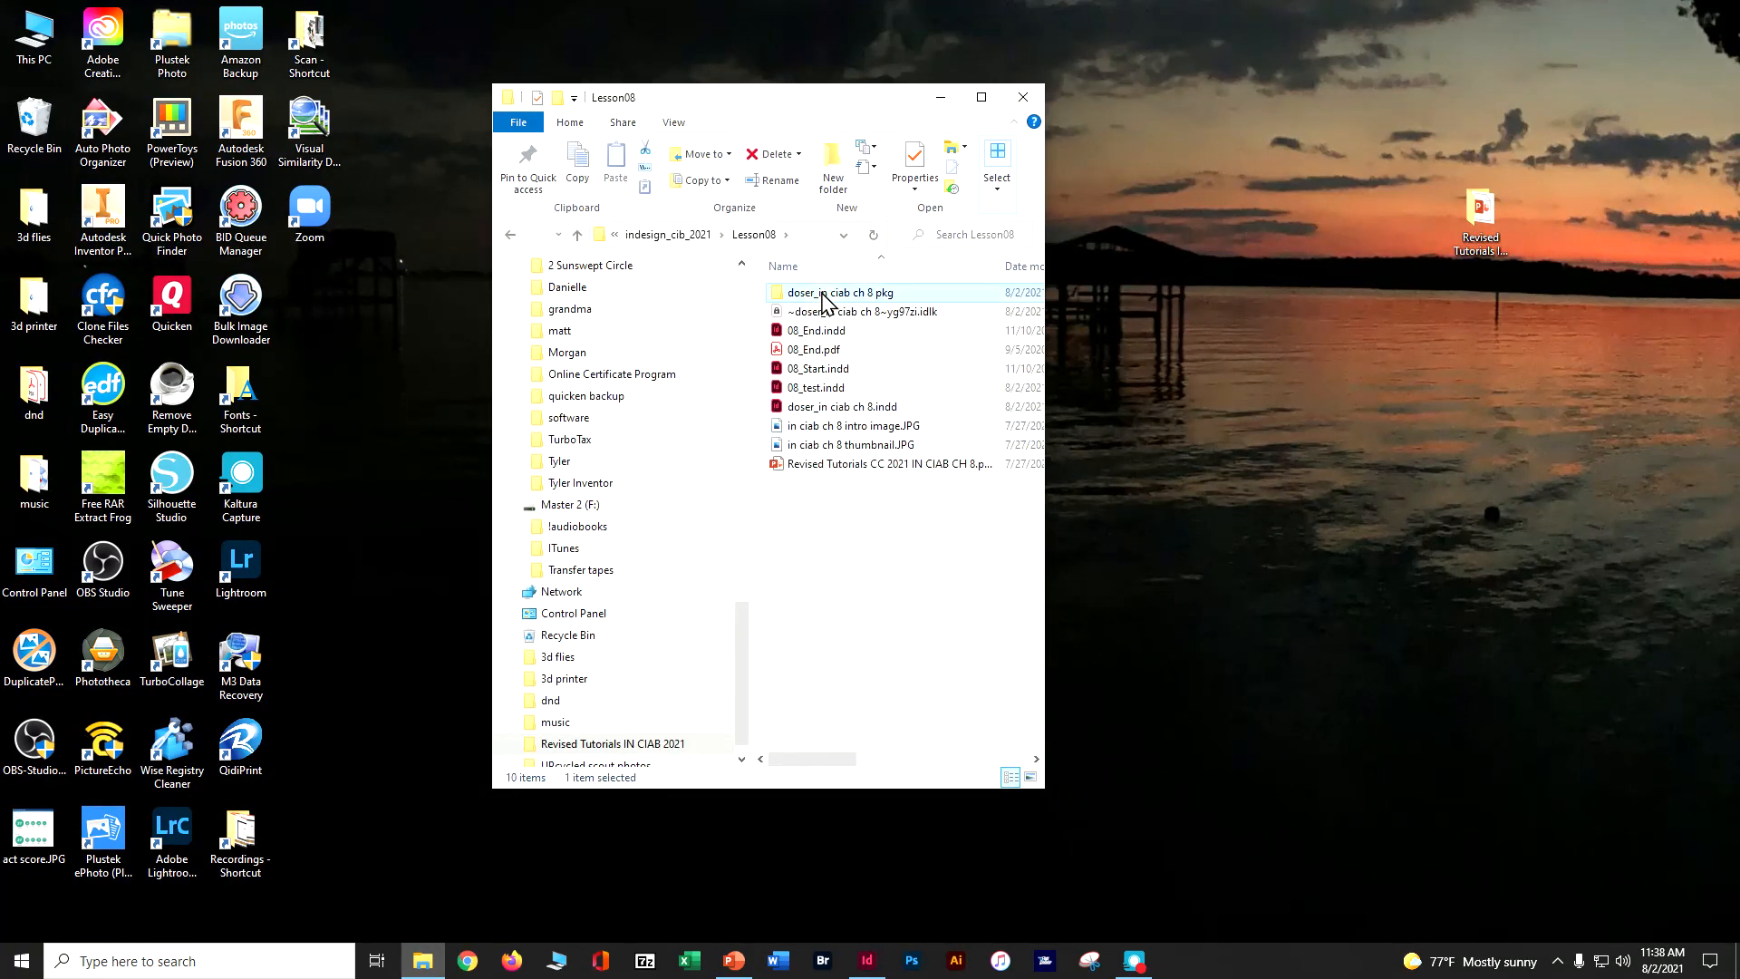
{"action": "double_click", "coordinate": [822, 296]}
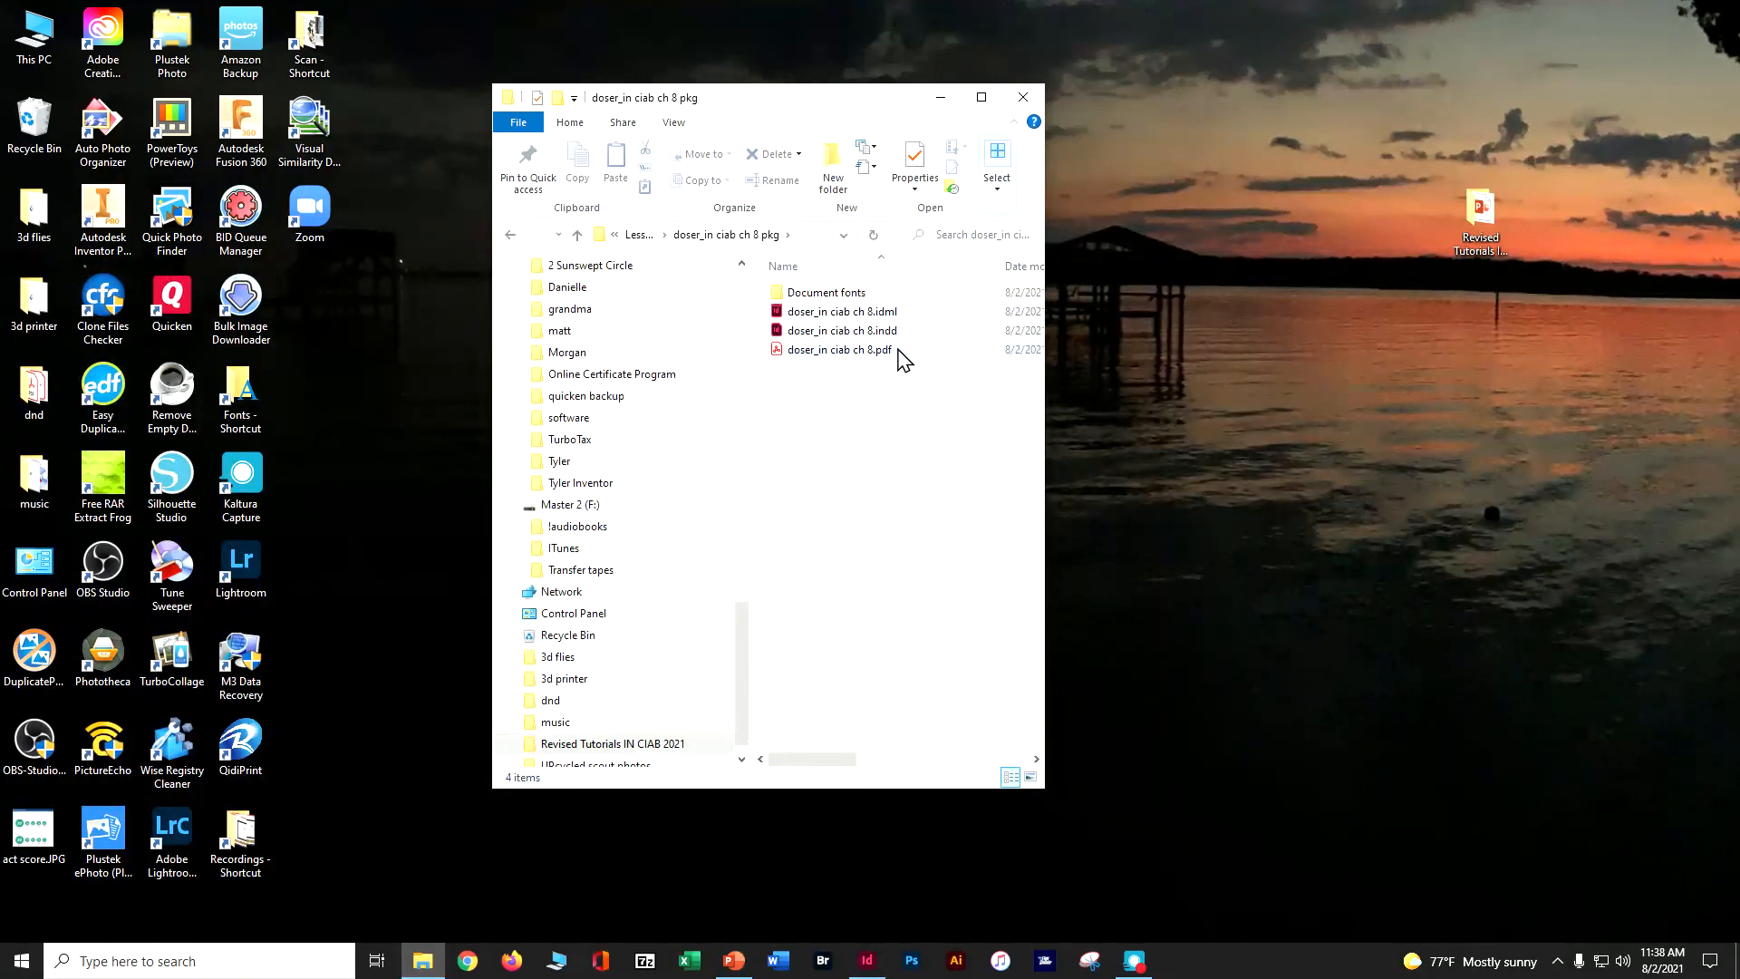
Step: Return to the Lesson08 folder and compress the chapter 8 package folder into a zip file
{"action": "left_click", "coordinate": [510, 235]}
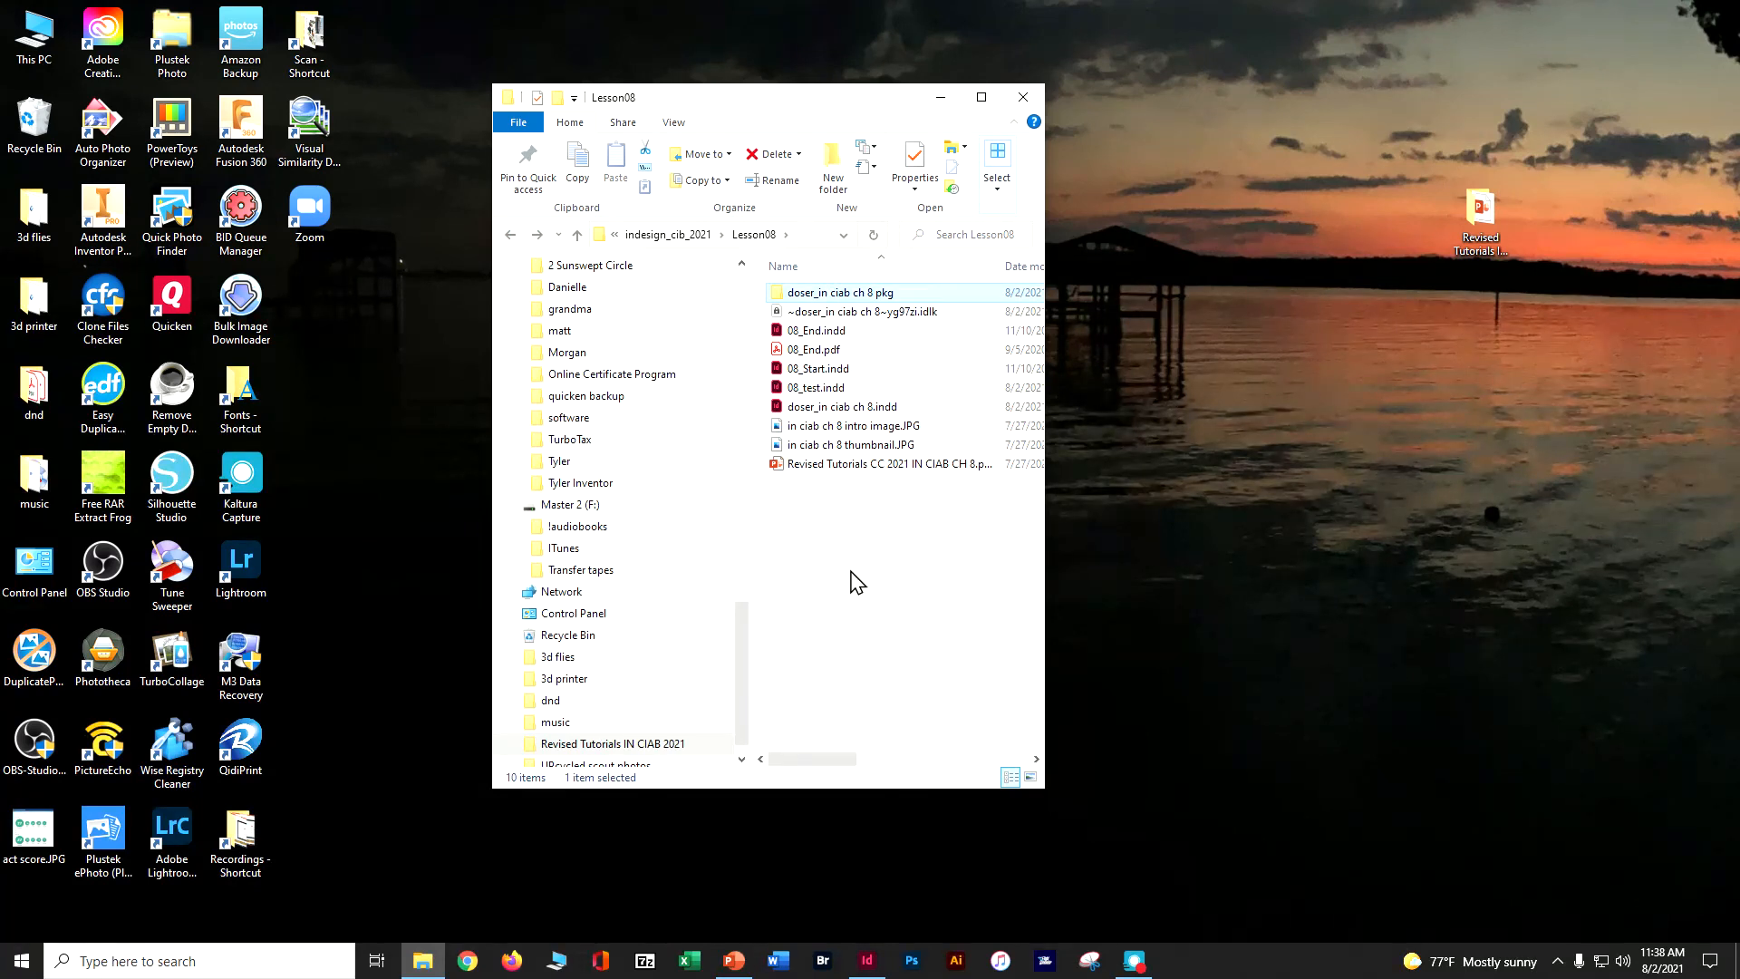
{"action": "key", "text": "shift+F10"}
{"action": "mouse_move", "coordinate": [969, 796]}
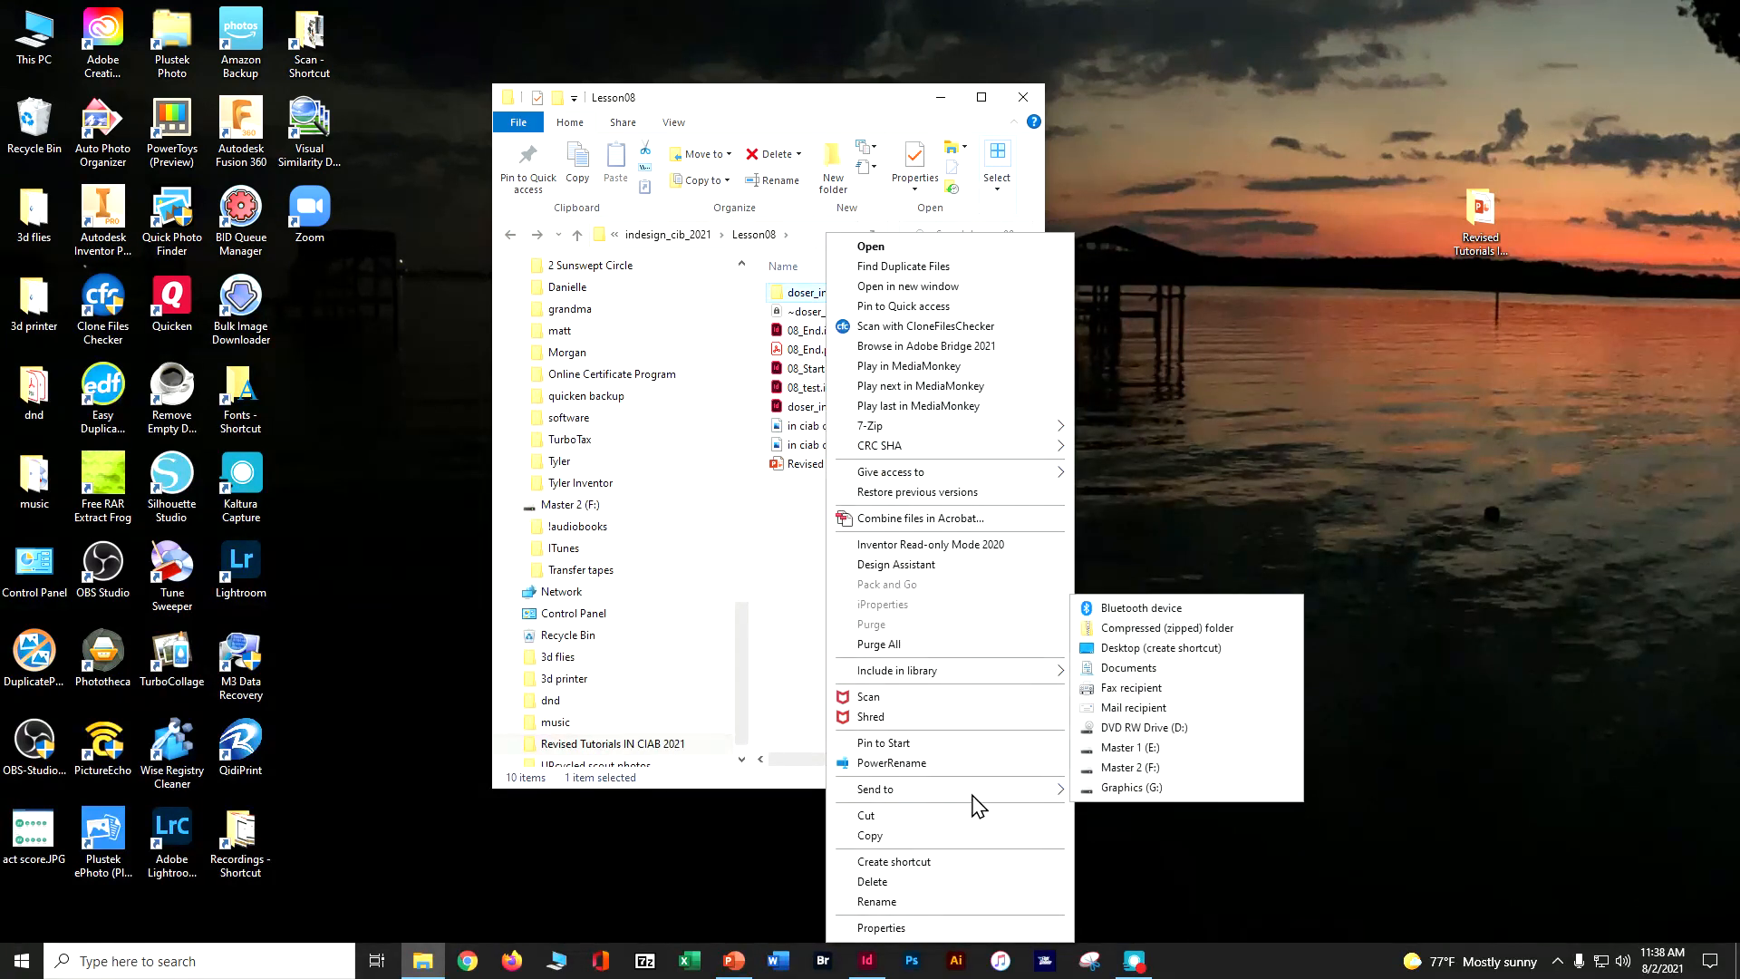
{"action": "left_click", "coordinate": [1168, 628]}
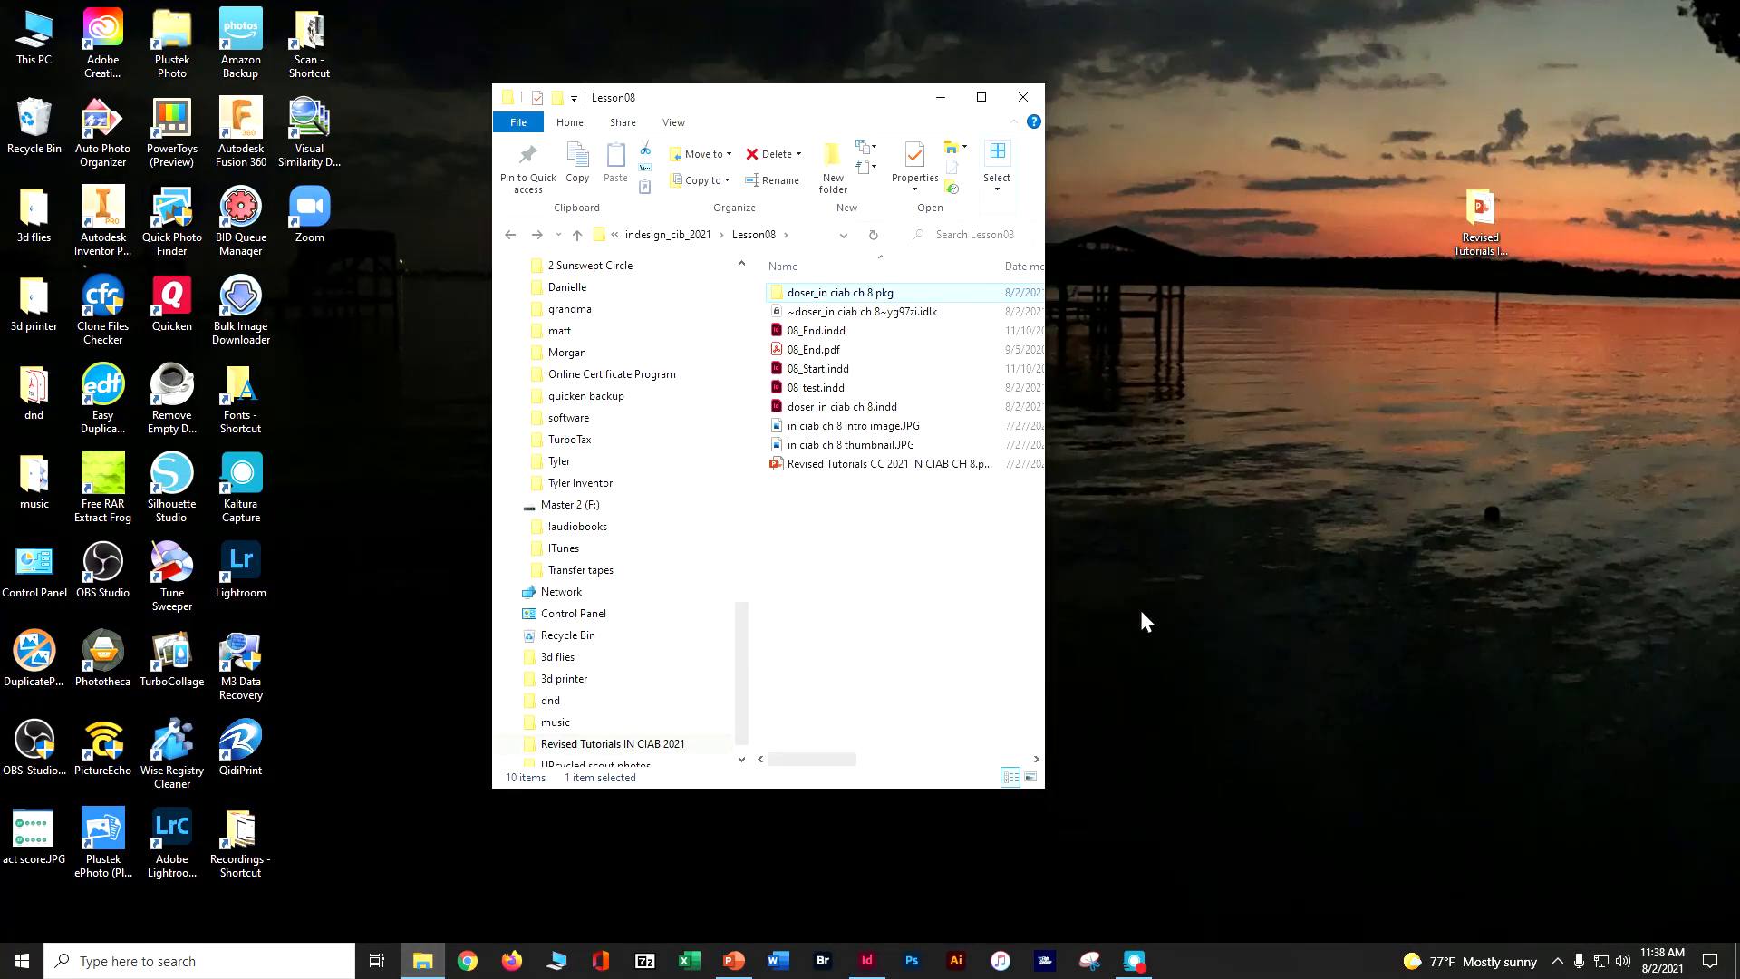